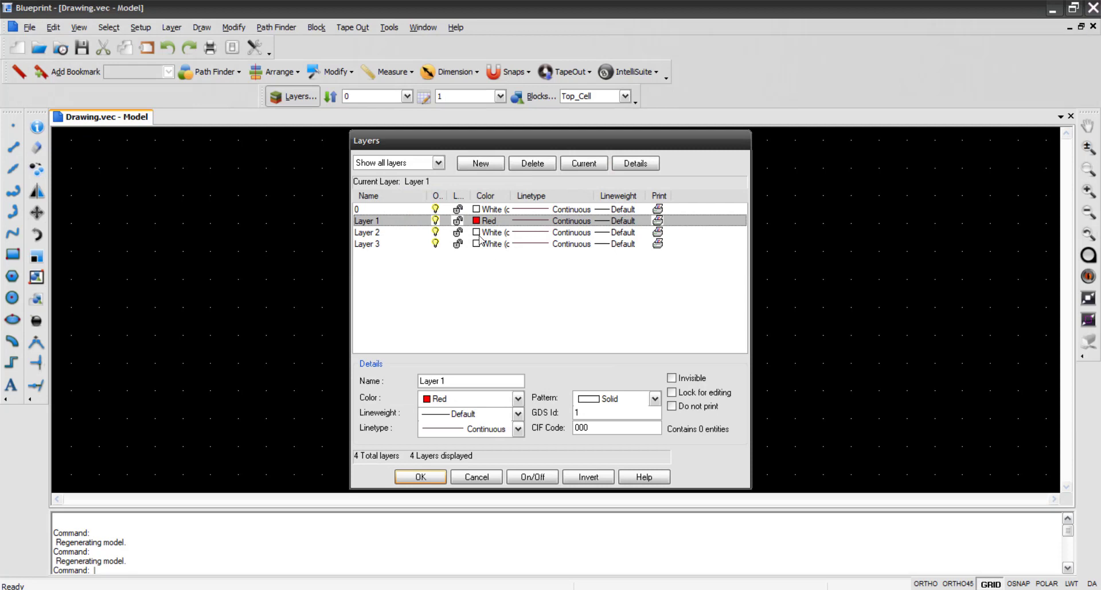
- Set the color of Layer 2 to yellow and Layer 3 to green, and apply the layer settings
left_click(481, 232)
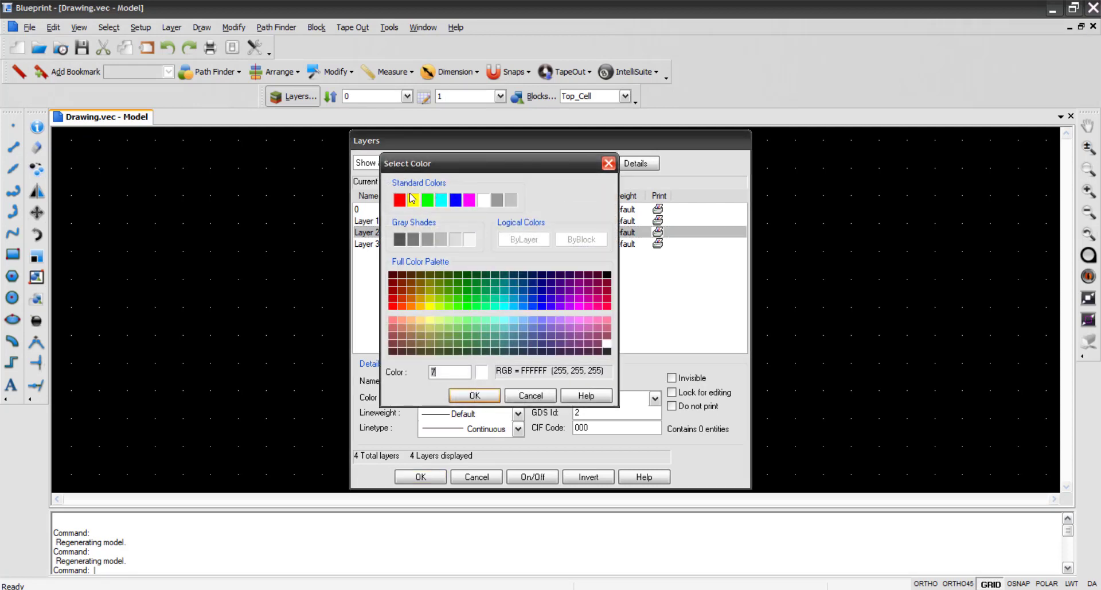
left_click(413, 199)
left_click(475, 396)
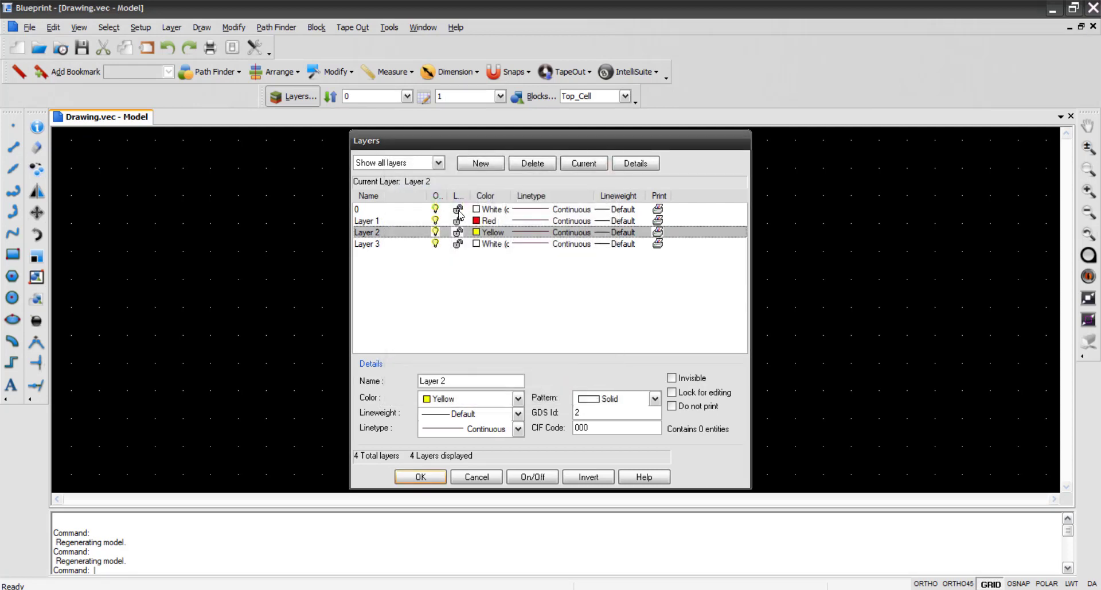
left_click(478, 244)
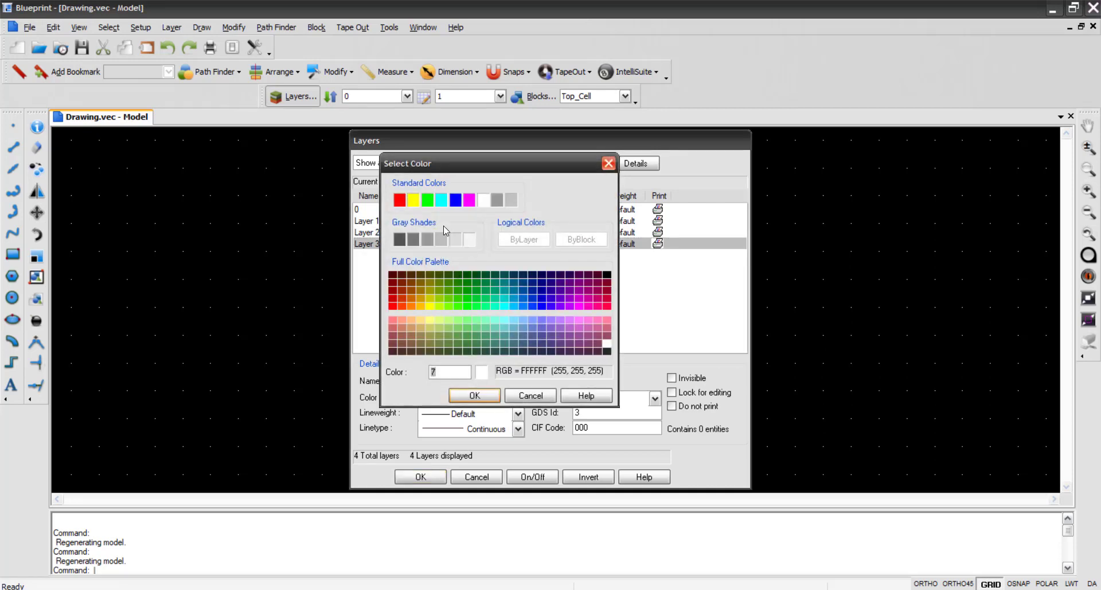
left_click(426, 199)
left_click(475, 395)
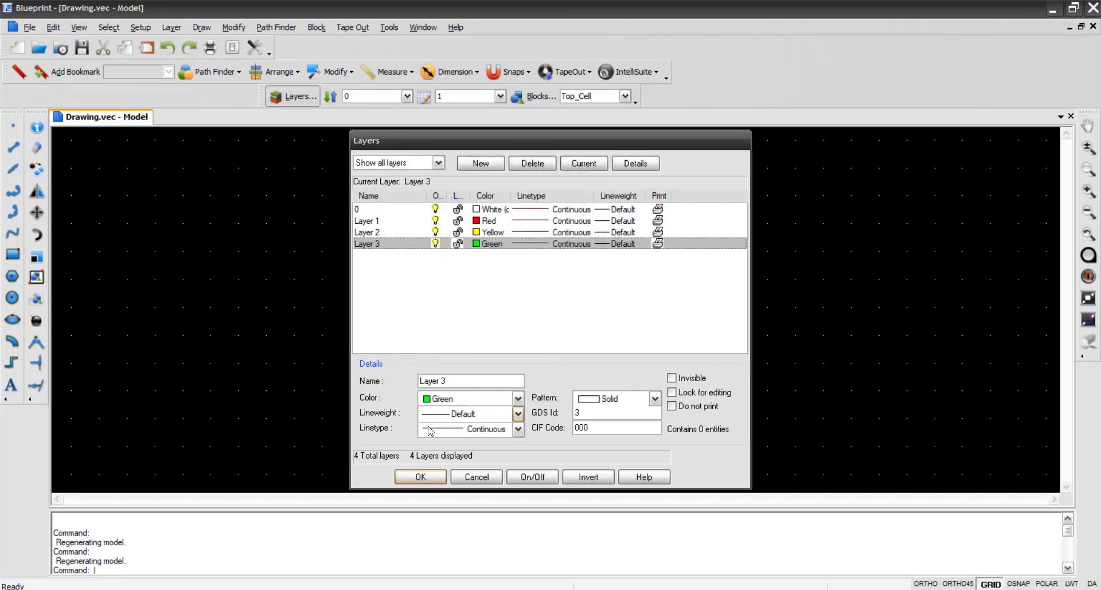
left_click(434, 477)
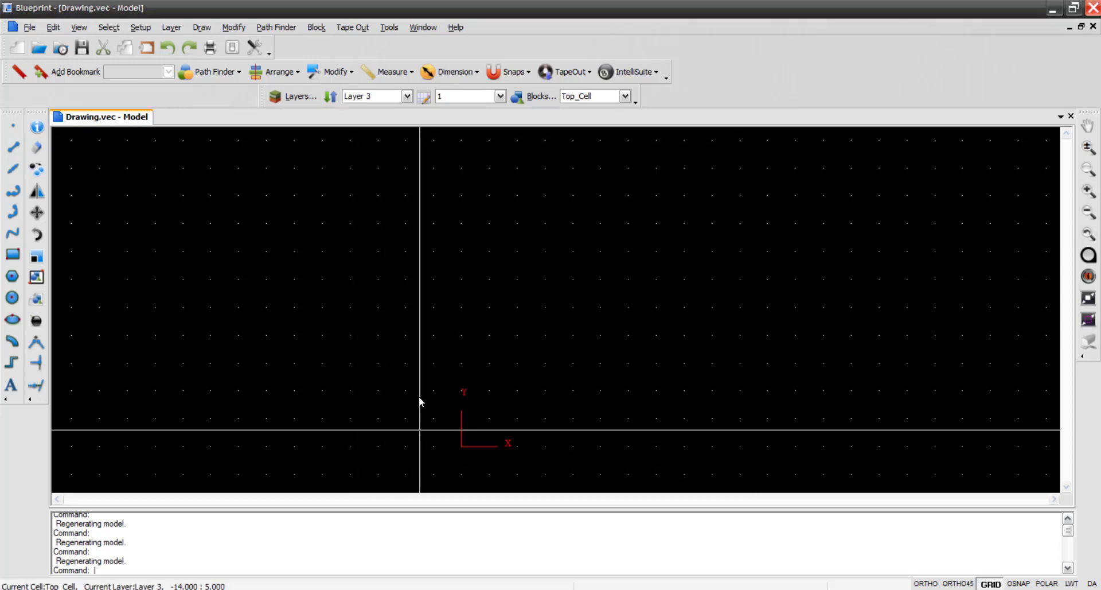
- Draw a rectangle on Layer 1 with corners at -500,-500 and 500,500
left_click(408, 98)
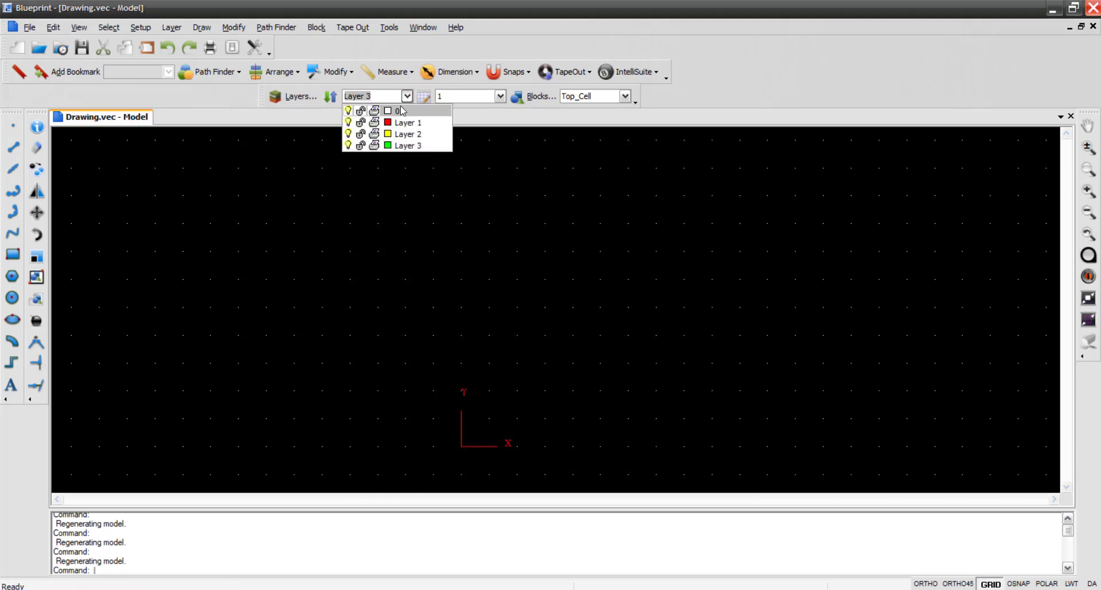
left_click(367, 122)
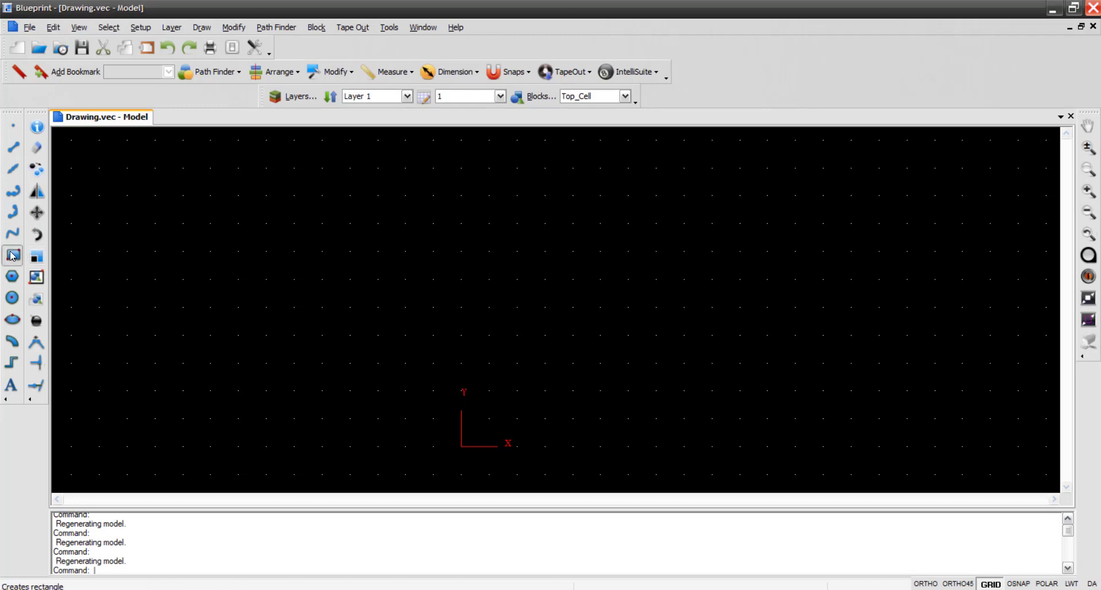
left_click(13, 254)
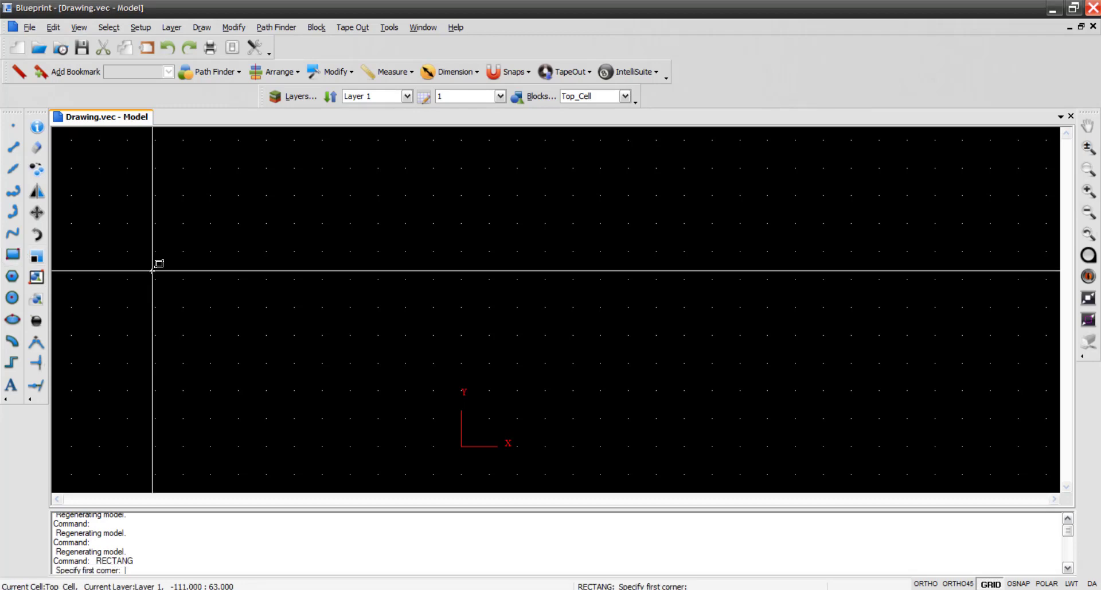
type("-500,-500")
key("Return")
type("50")
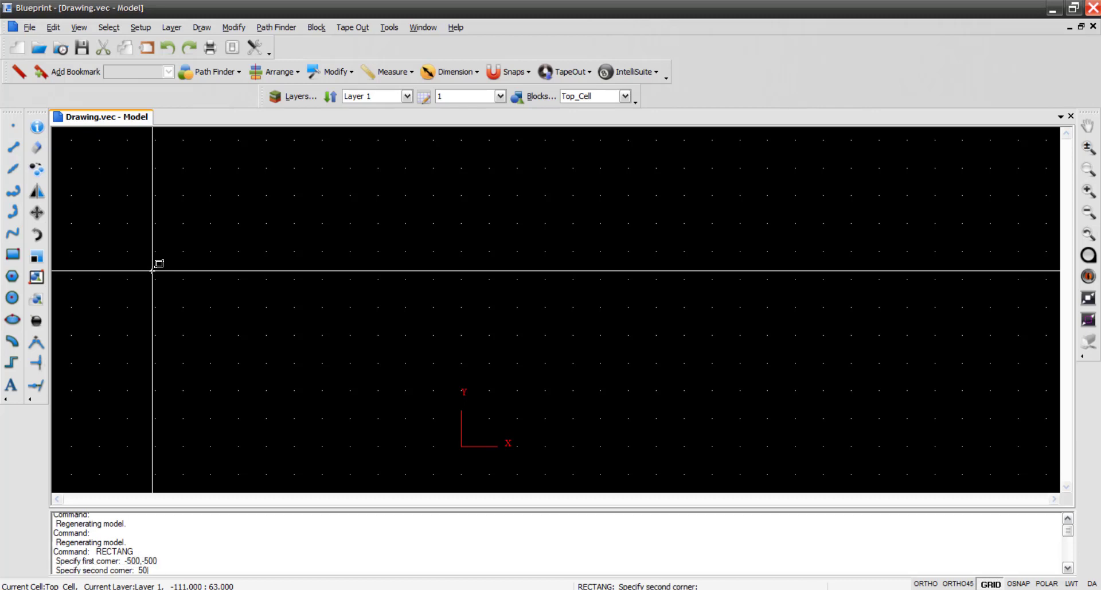
type("0,500")
key("Return")
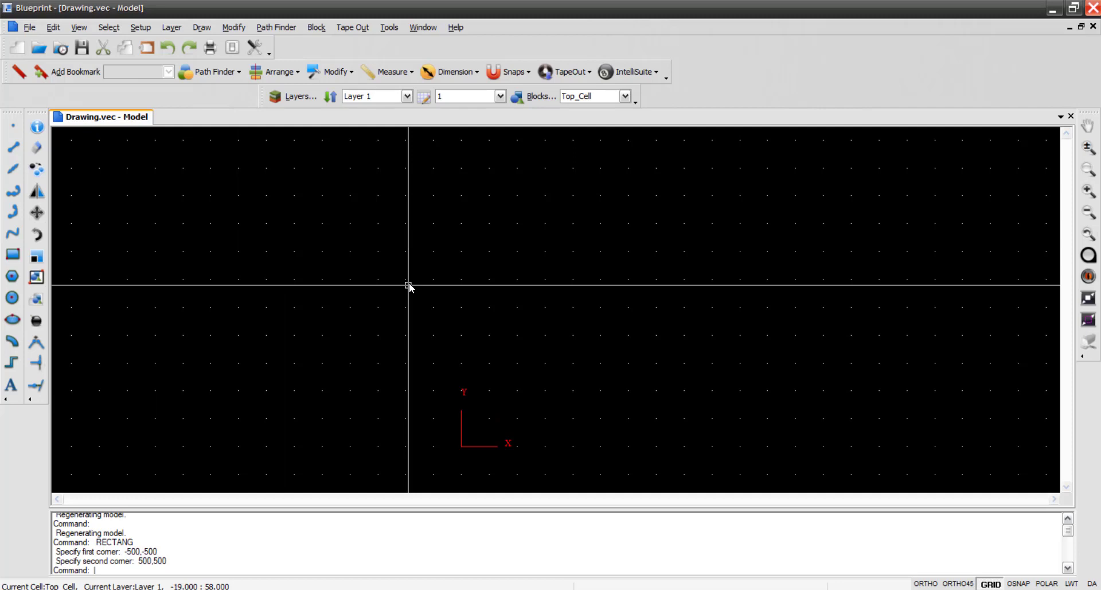
- Draw a rectangle on Layer 2 inside the red square, with corners at -300,-300 and 300,300
scroll(408, 284, "down", 5)
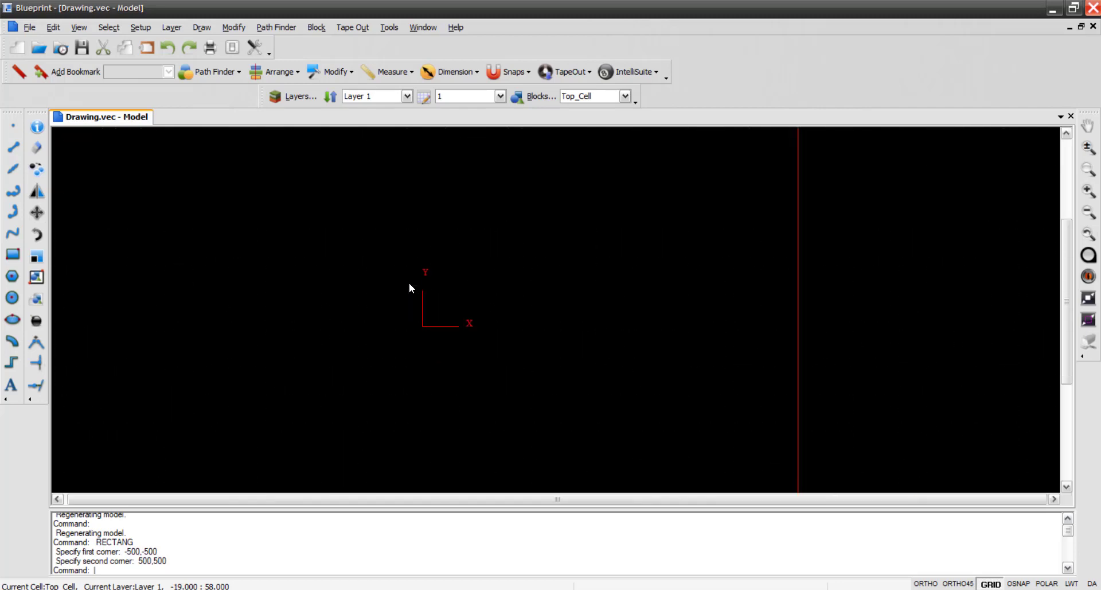
scroll(411, 287, "down", 2)
scroll(410, 284, "down", 1)
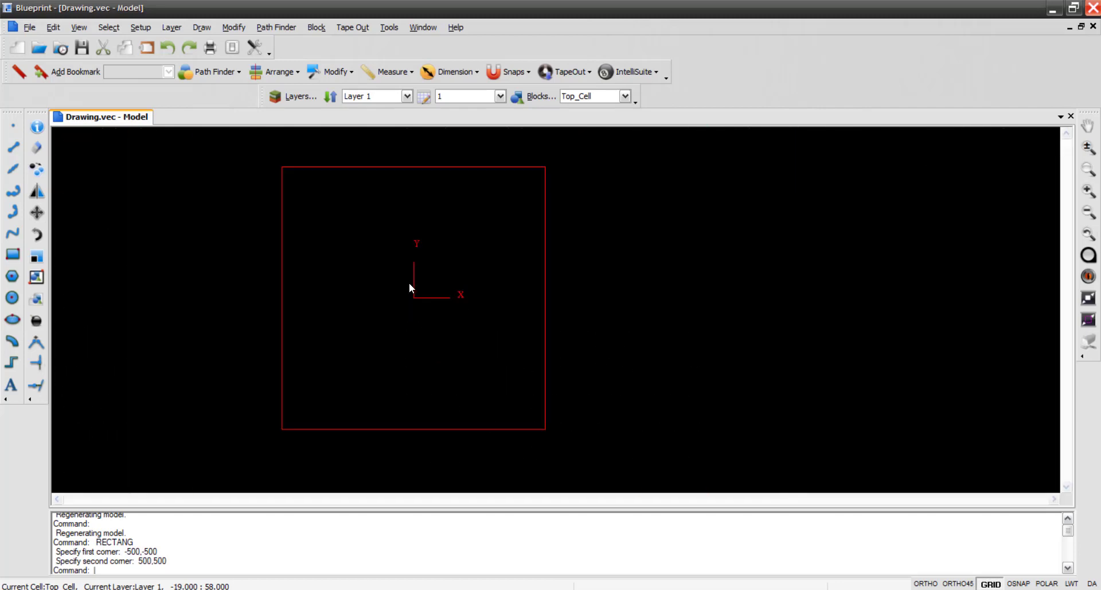
left_click(1089, 297)
scroll(607, 299, "down", 1)
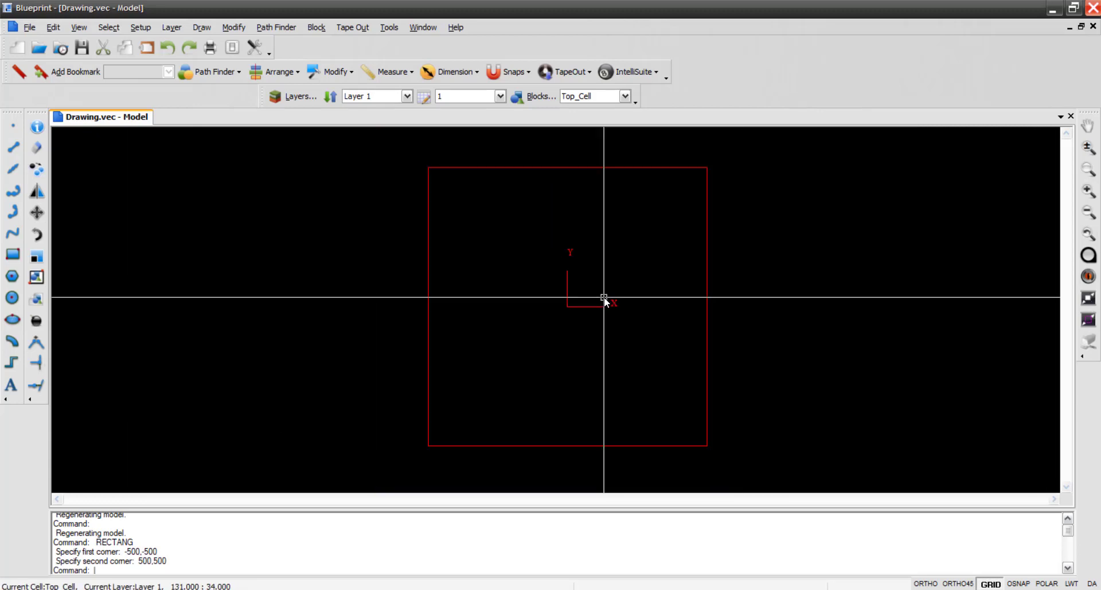
left_click(1088, 298)
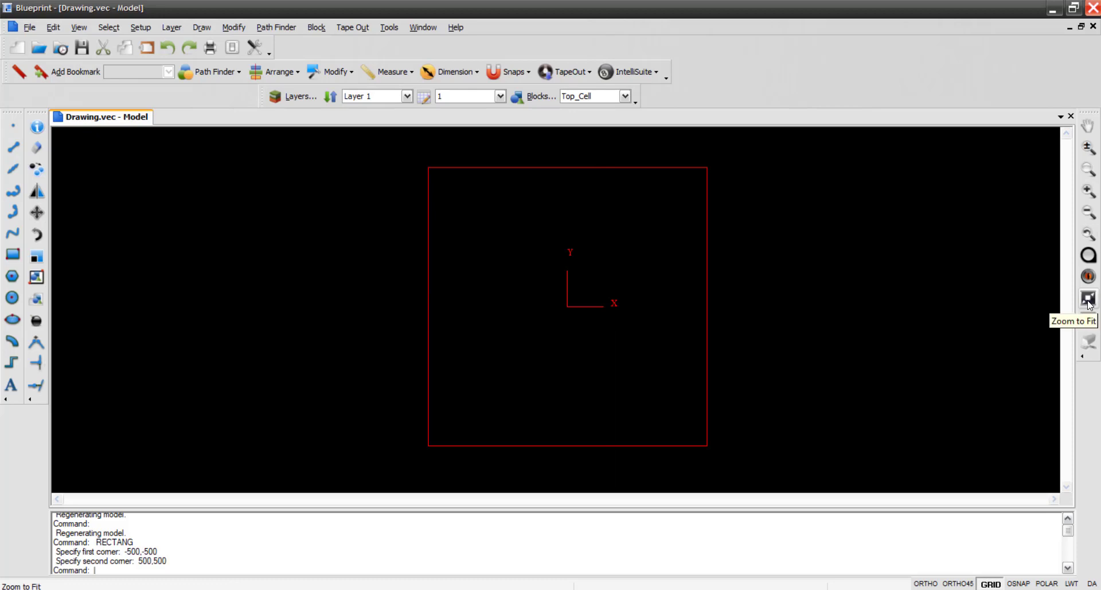
scroll(736, 314, "down", 1)
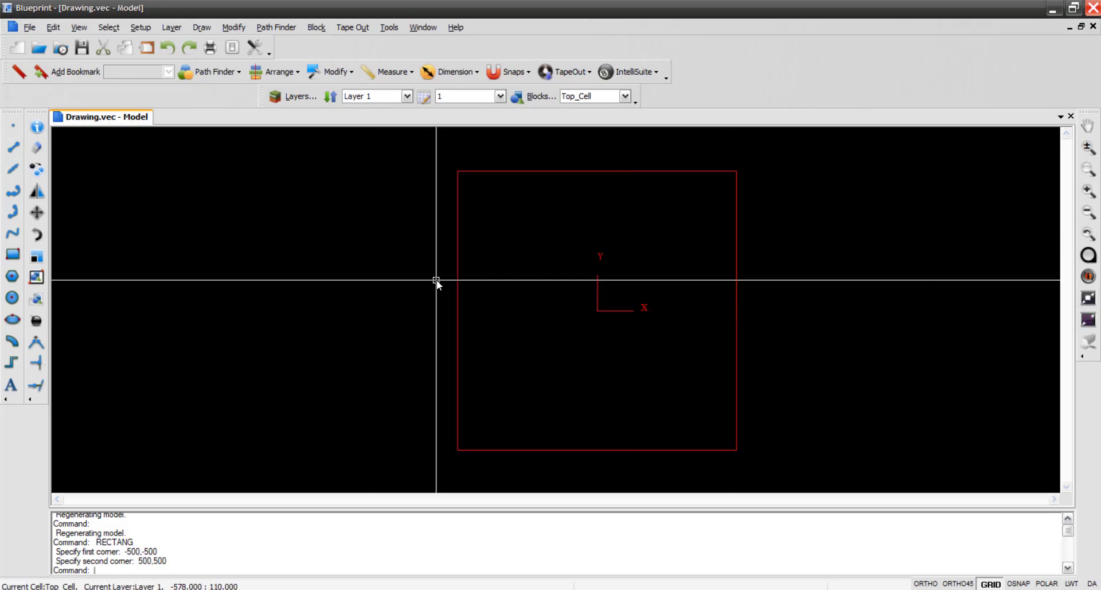
left_click(407, 96)
key("Return")
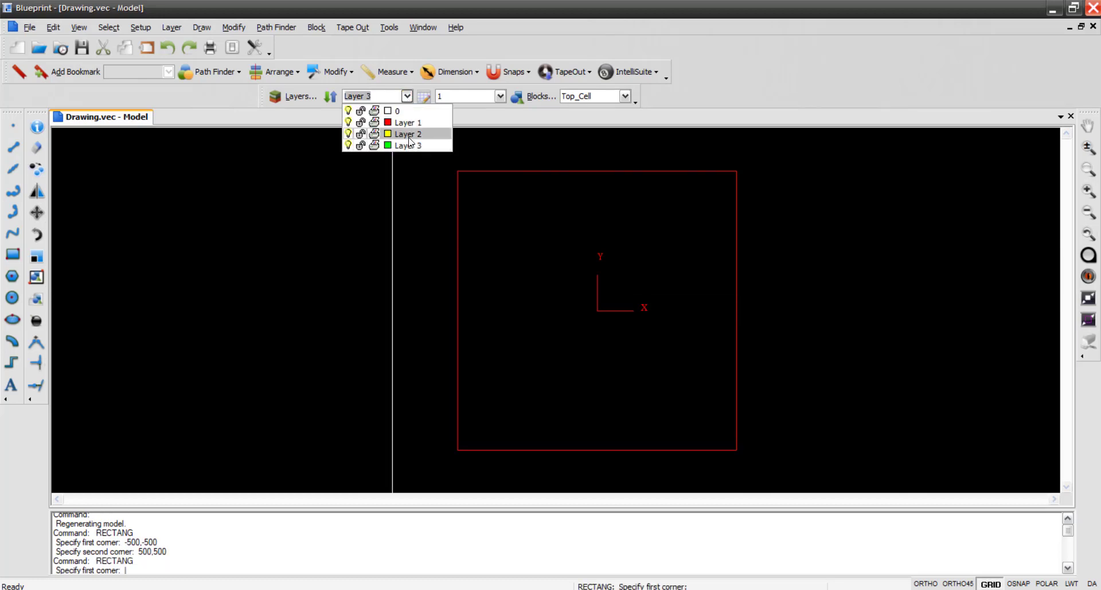
left_click(409, 137)
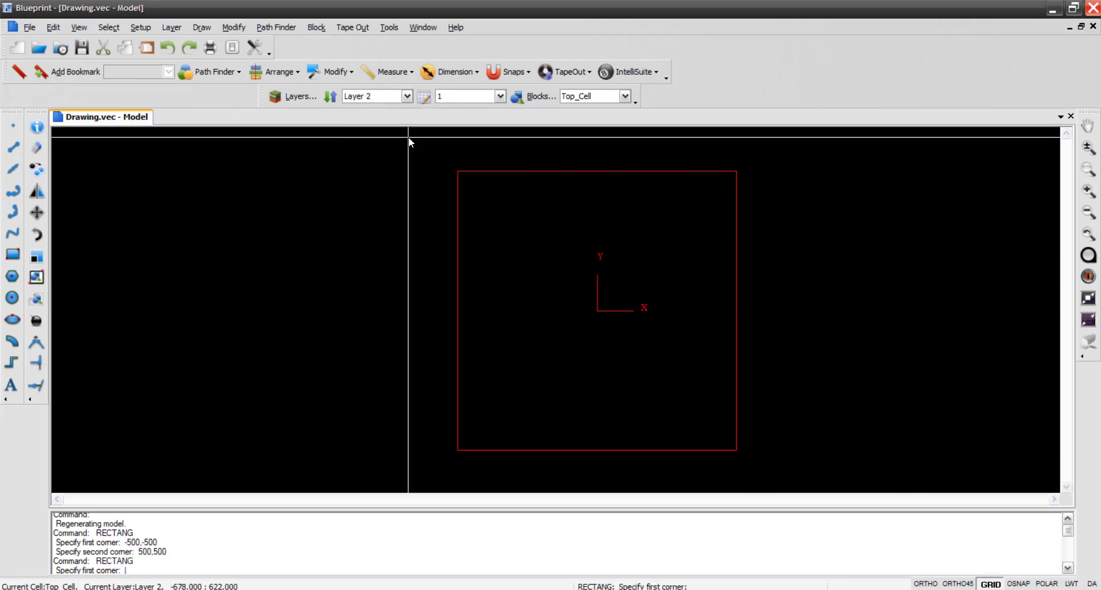
left_click(7, 261)
type("-")
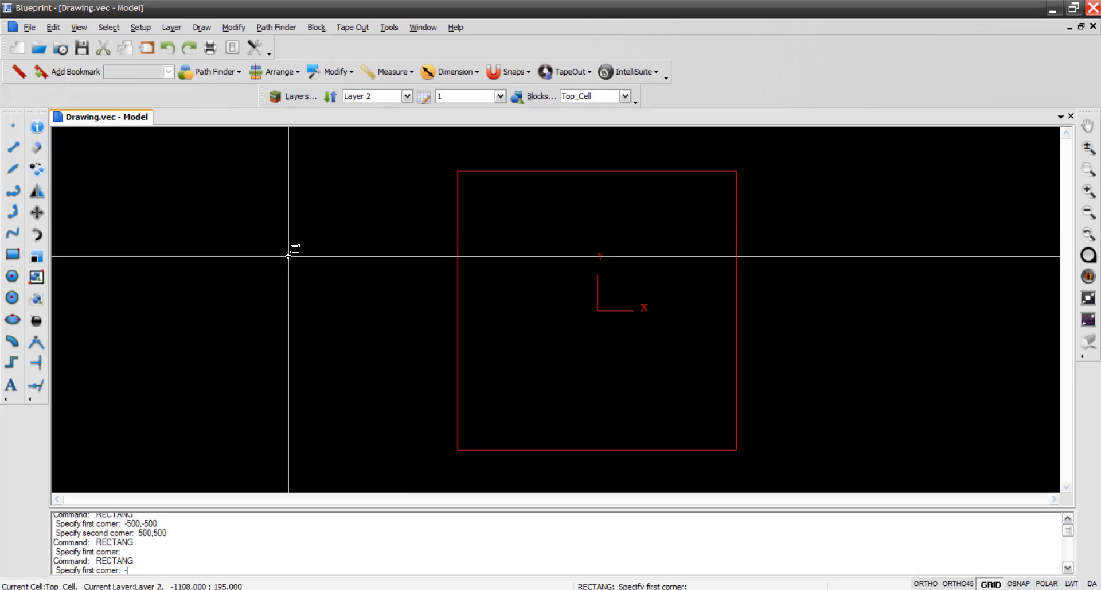
type("300,-300")
key("Return")
type("30")
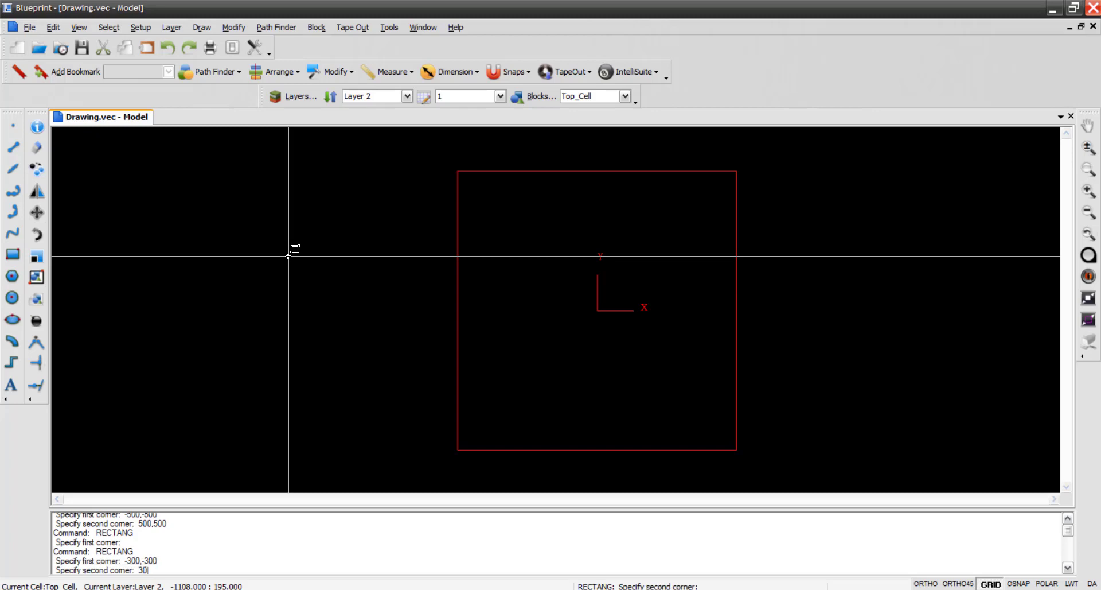
type("0,300")
key("Return")
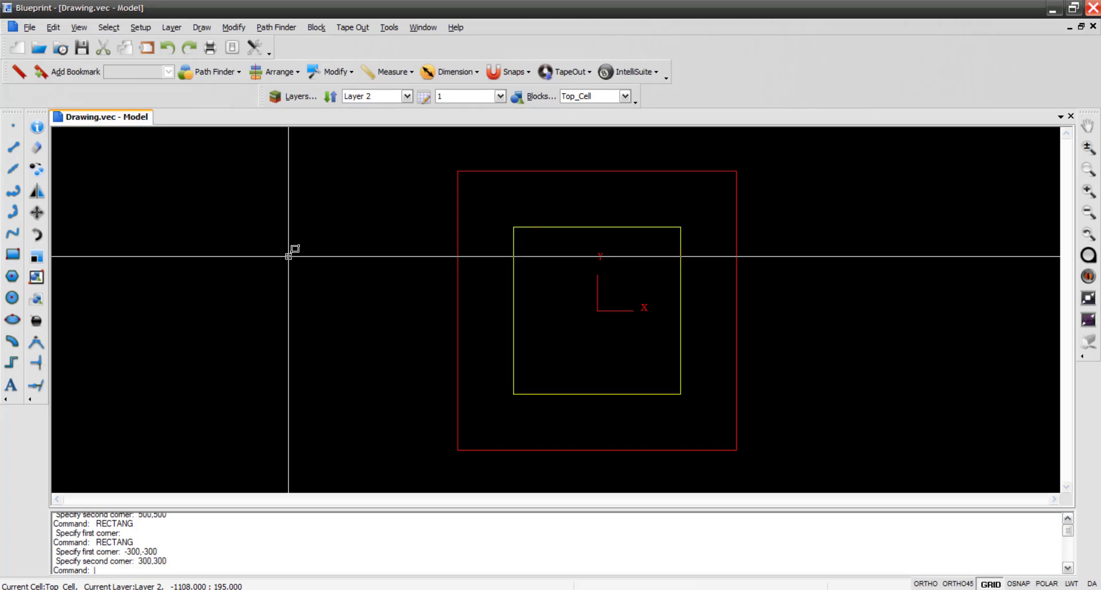
- Draw a narrow rectangle on Layer 2 below the yellow square, with corners at -235,-300 and -135,-500
left_click(15, 259)
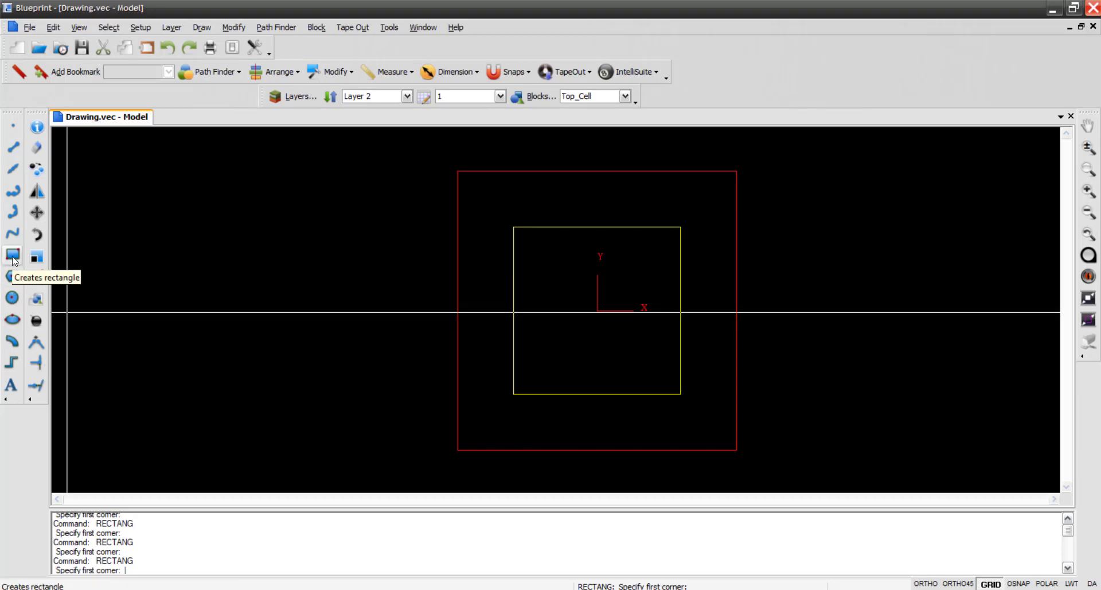
type("-2")
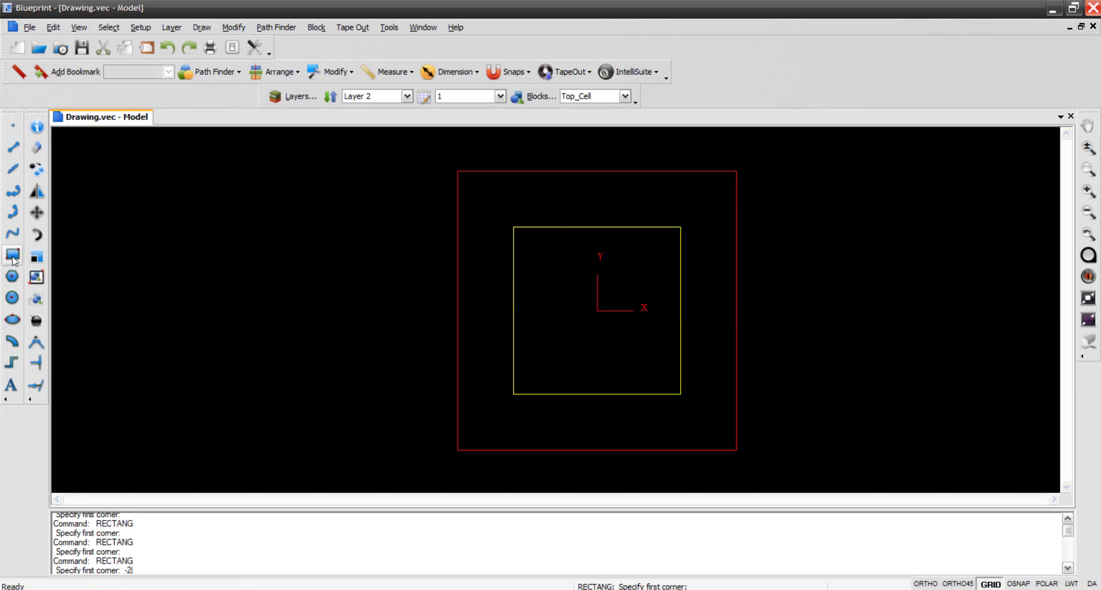
type("35,-300")
key("Return")
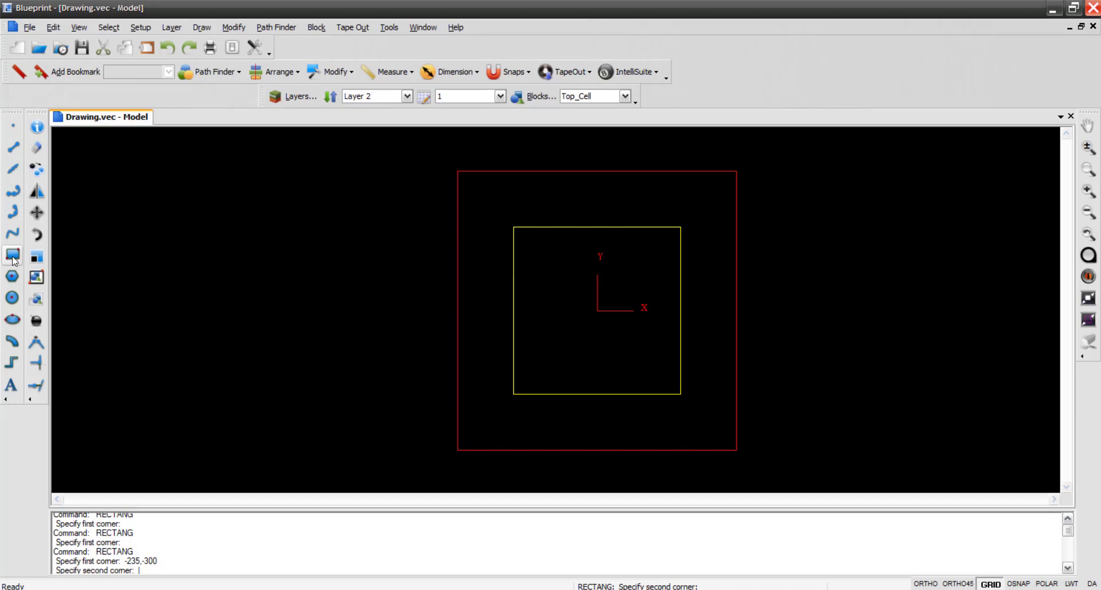
type("-135,-500")
key("Return")
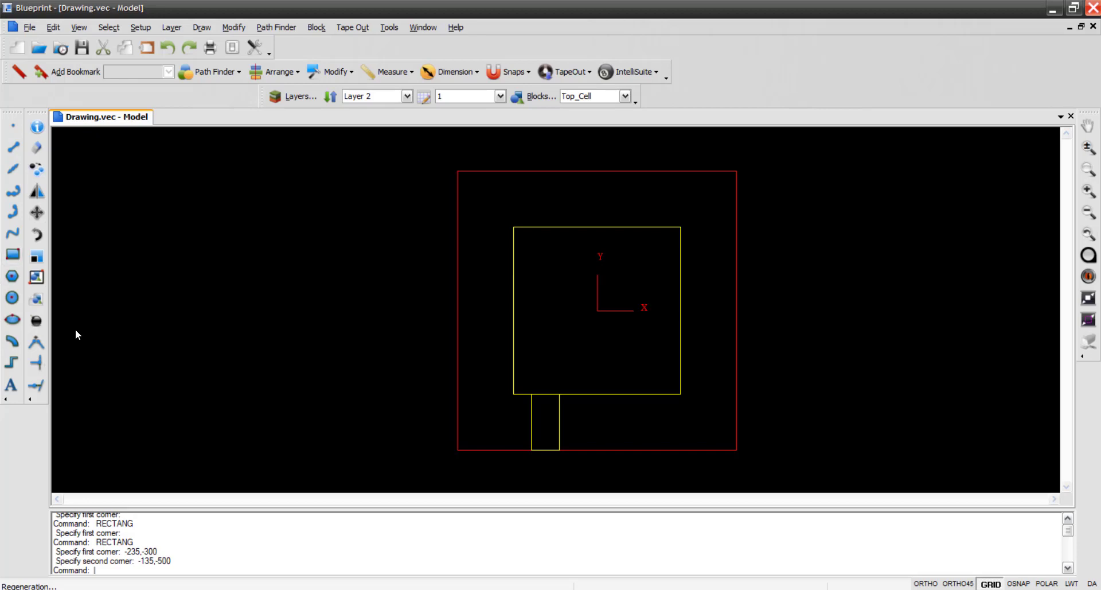
- Mirror the narrow rectangle across the vertical line through 0,0 and 0,100, keeping the original
left_click(532, 422)
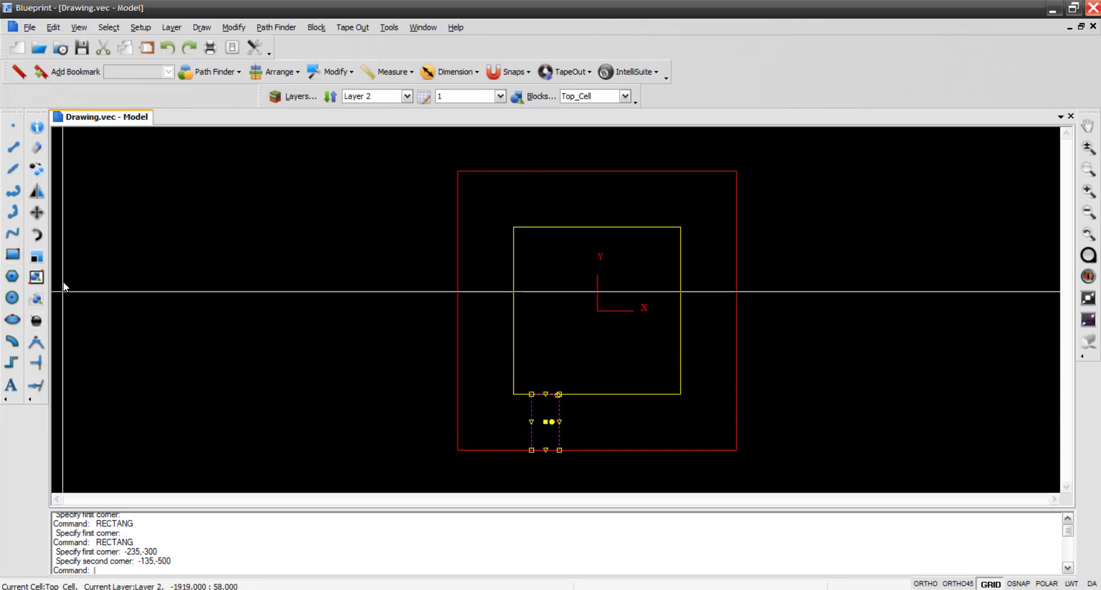
left_click(37, 195)
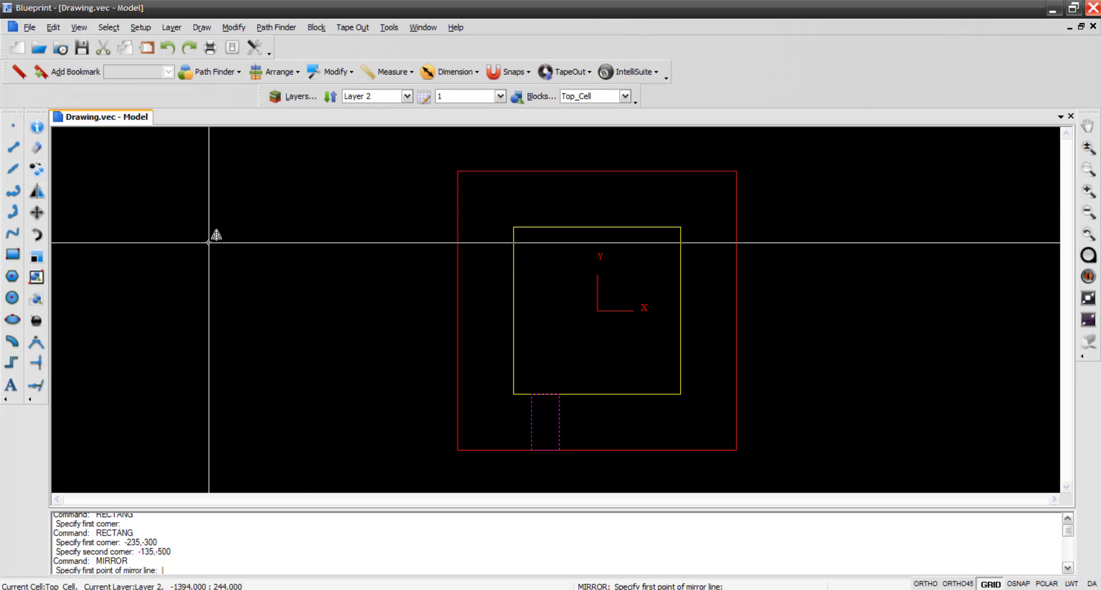
type("0,0")
key("Return")
type("0,100")
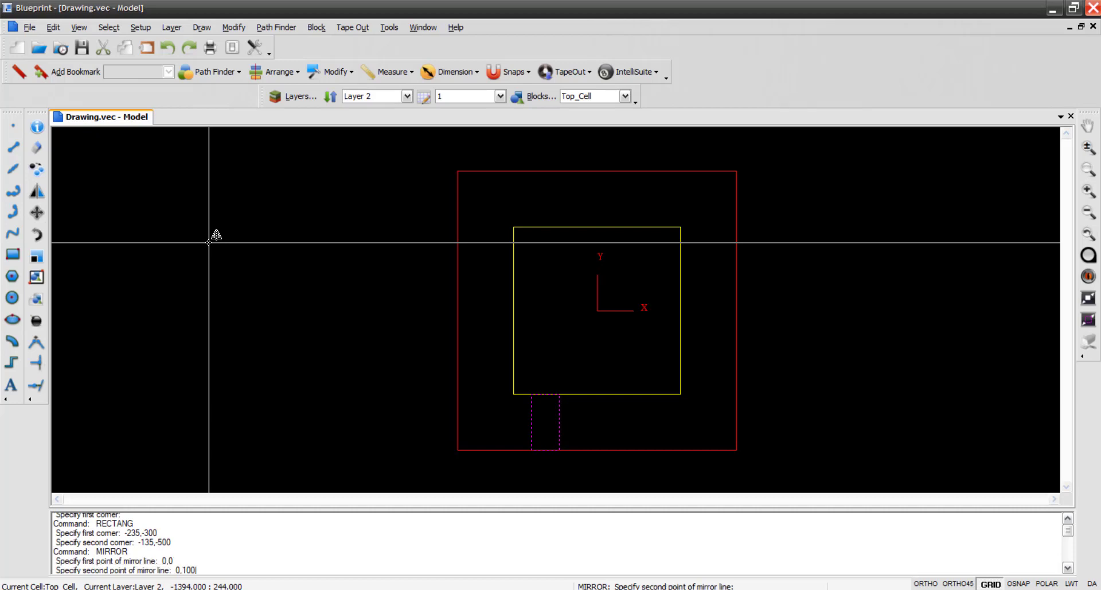
key("Return")
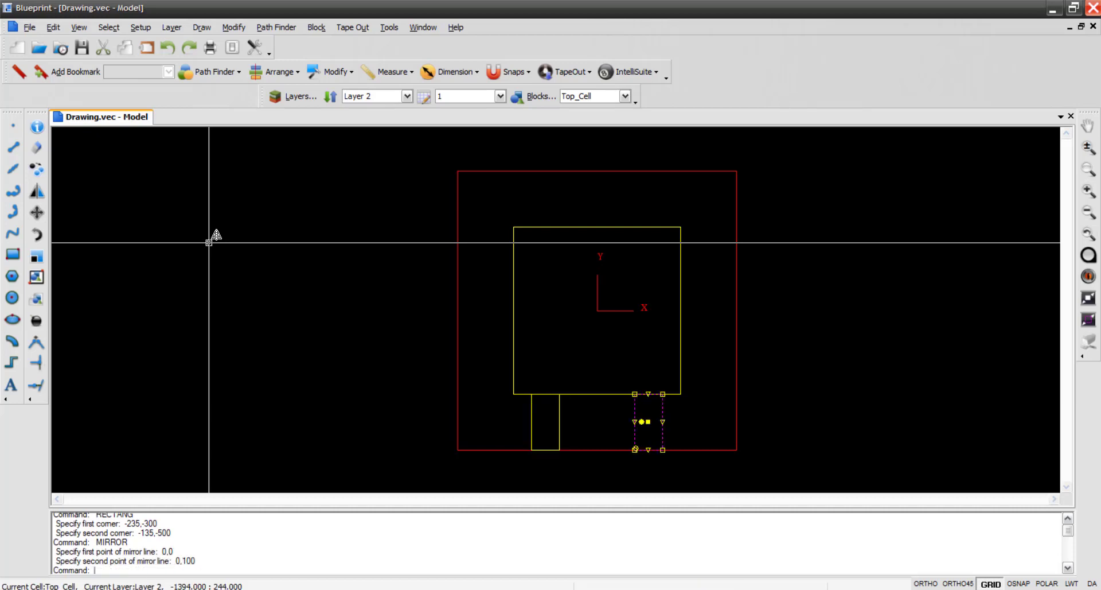
key("Escape")
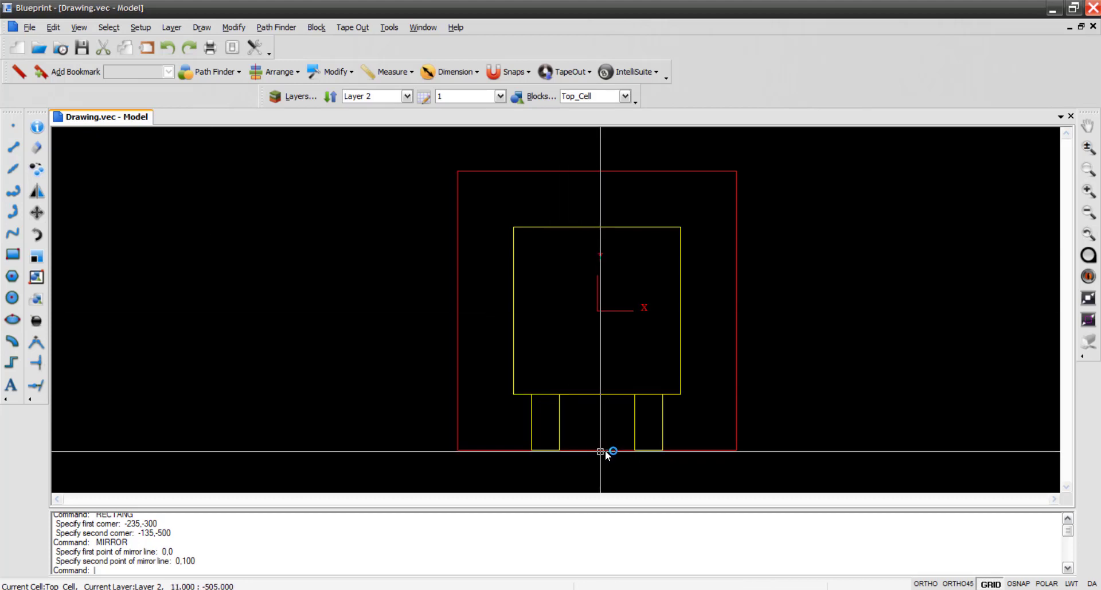
- Mirror both narrow lower rectangles across the horizontal line through 0,0 and 100,0, keeping the originals
left_click(637, 423)
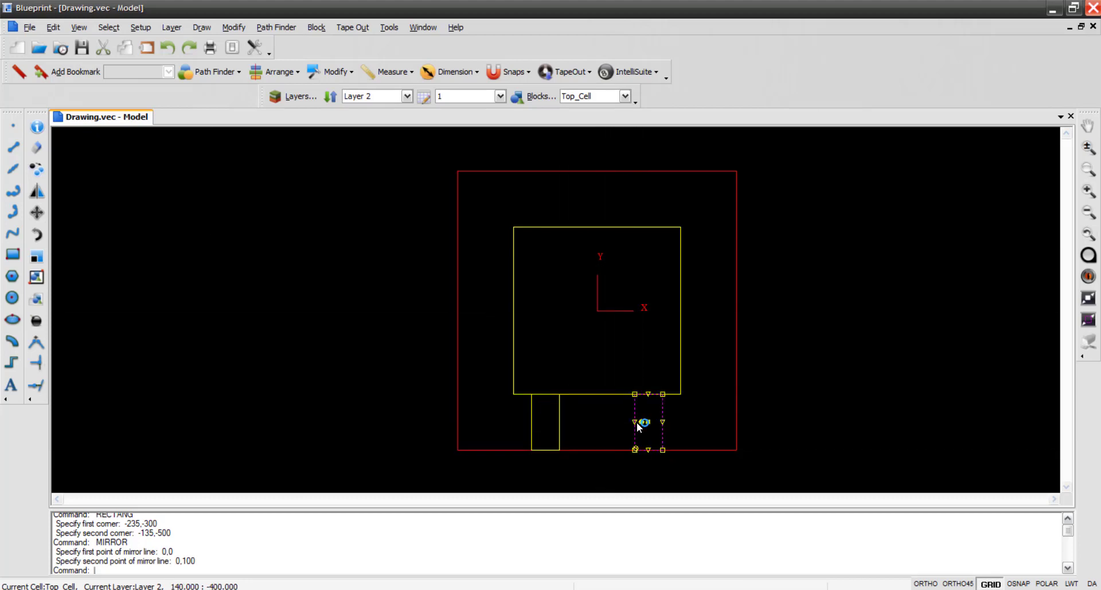
left_click(560, 428)
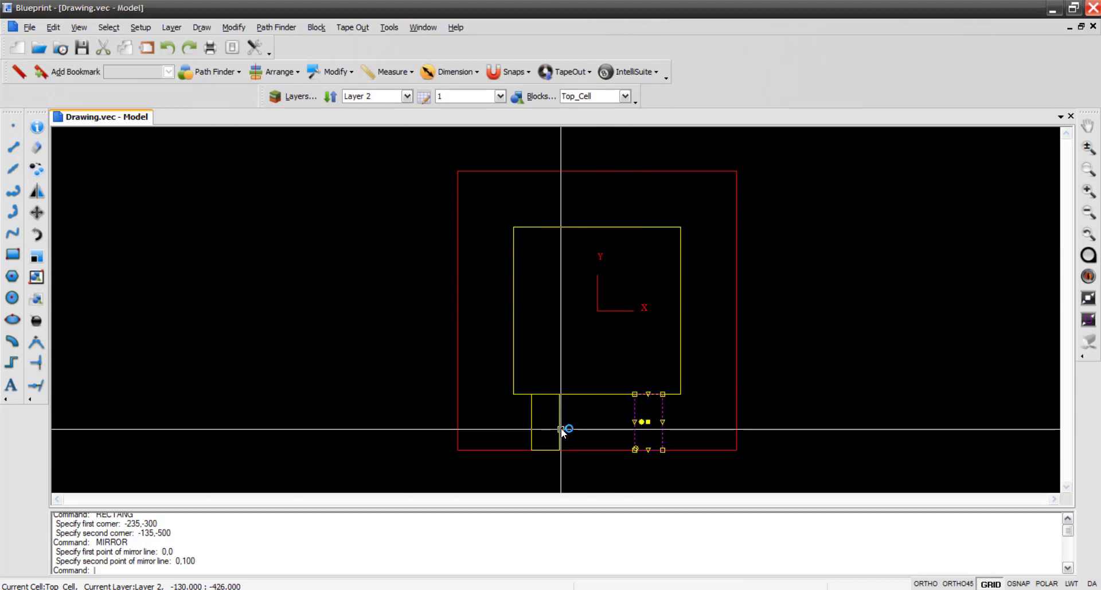
left_click(38, 189)
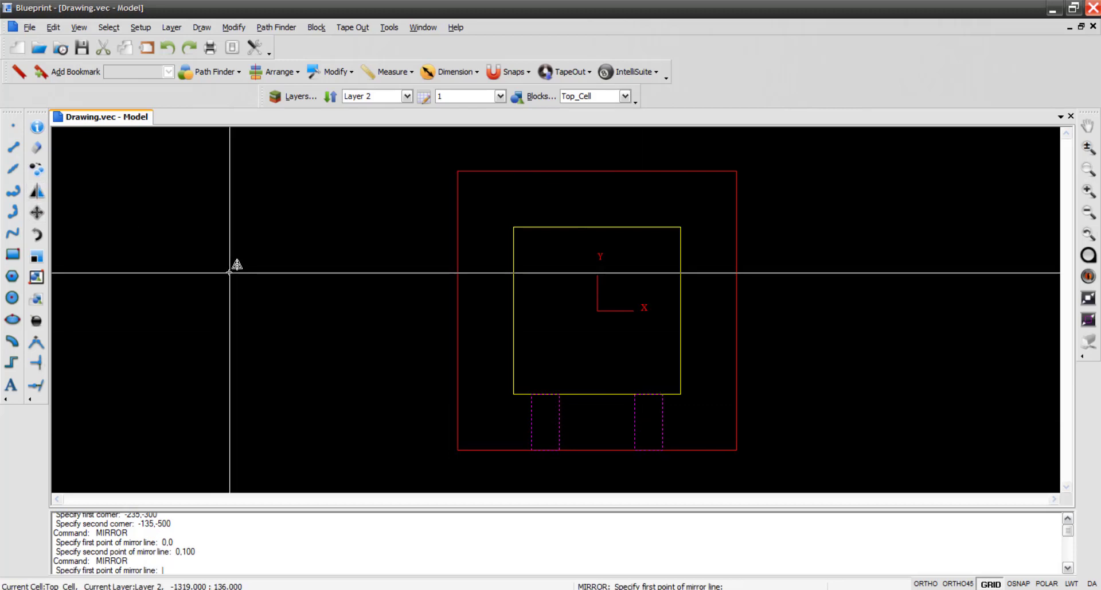
type("0,0")
key("Return")
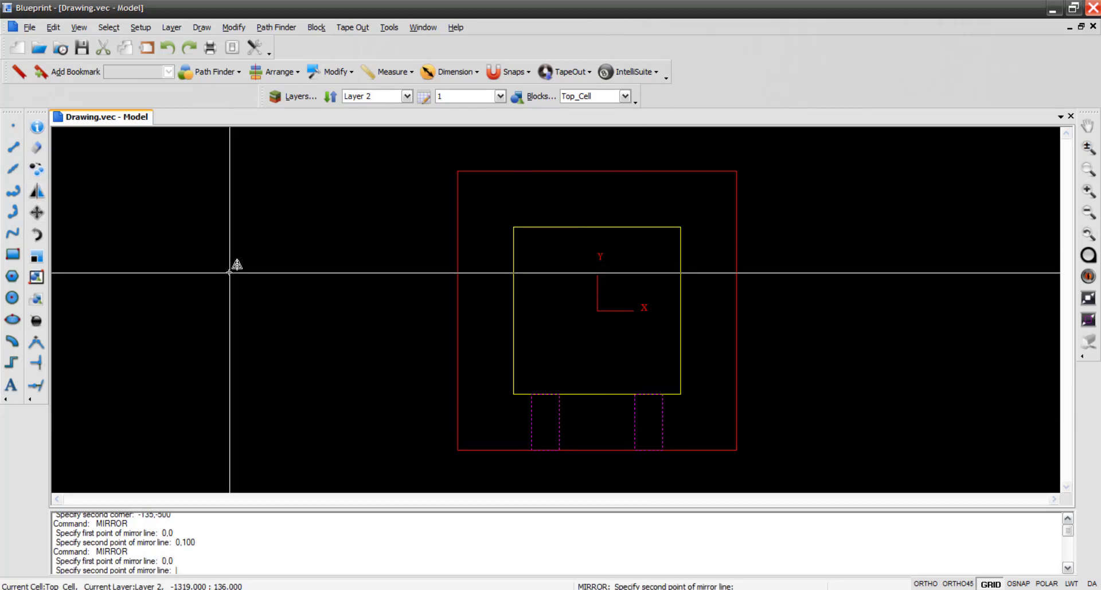
type("100,0")
key("Return")
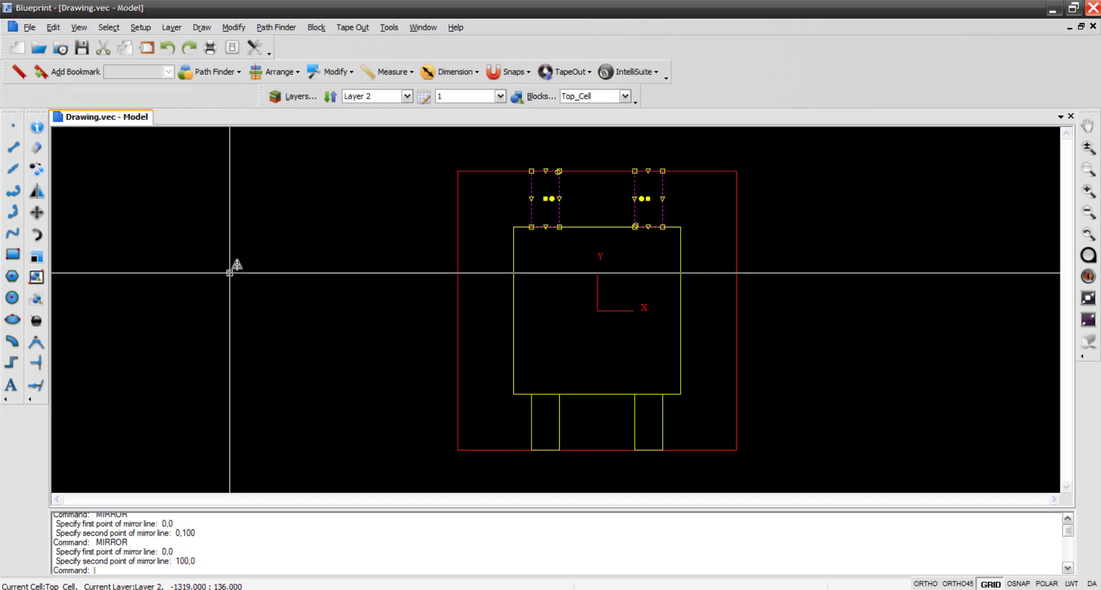
key("Escape")
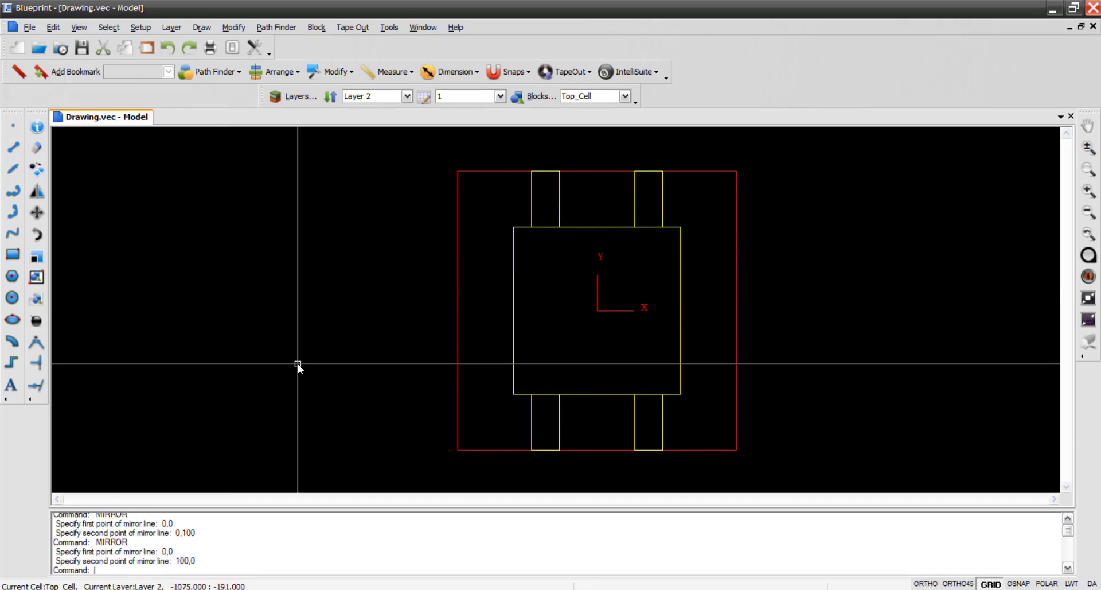
- Draw a narrow rectangle on Layer 2 beside the yellow square's left edge, with corners at -500,-235 and -300,-135
left_click(11, 257)
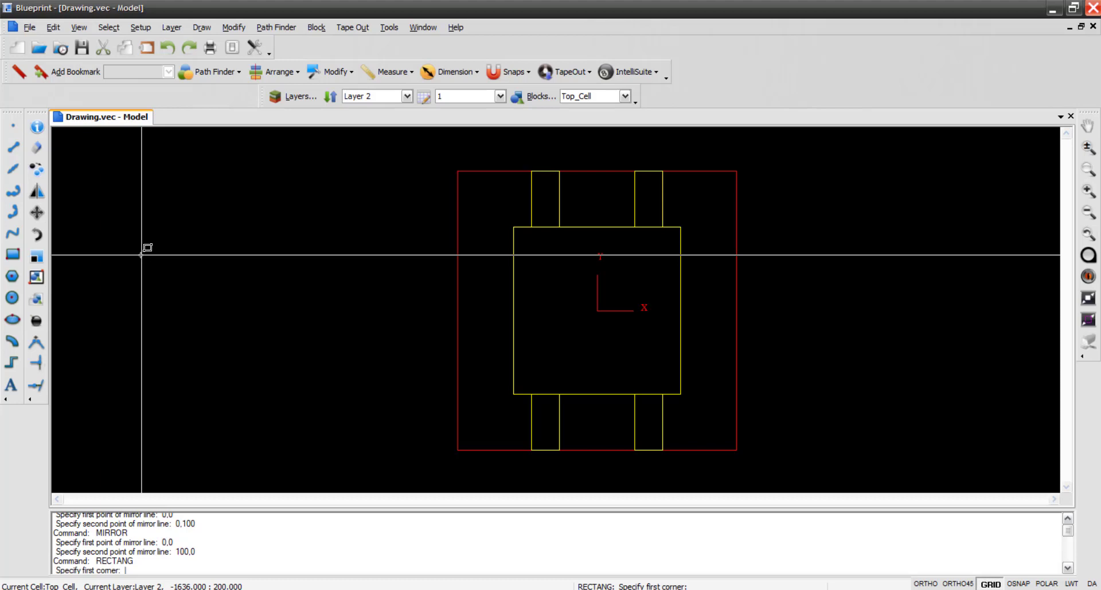
type("500,-235")
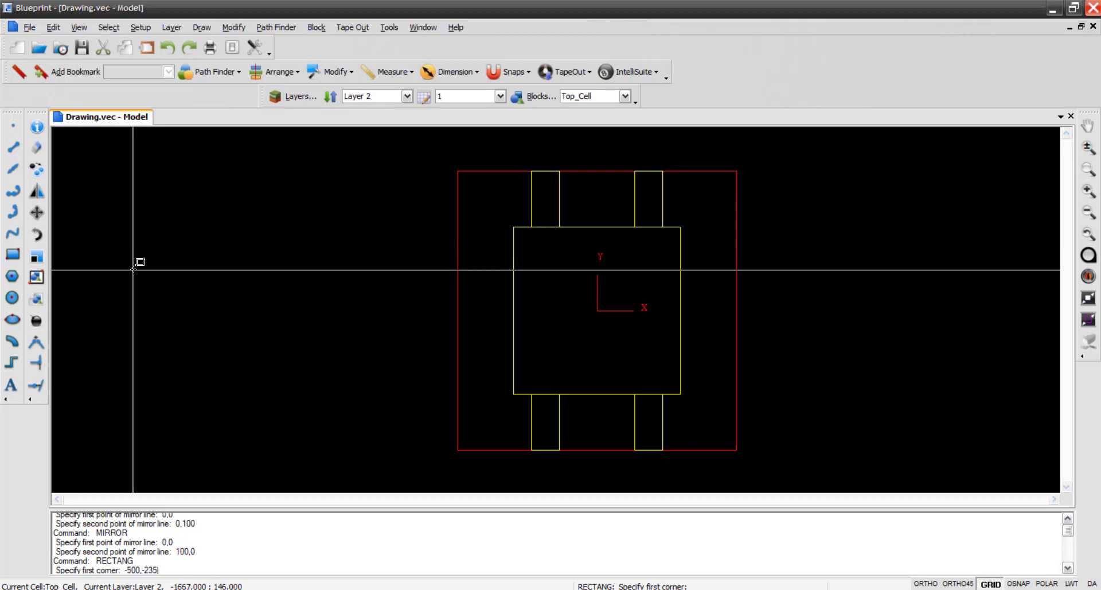
key("Return")
type("-")
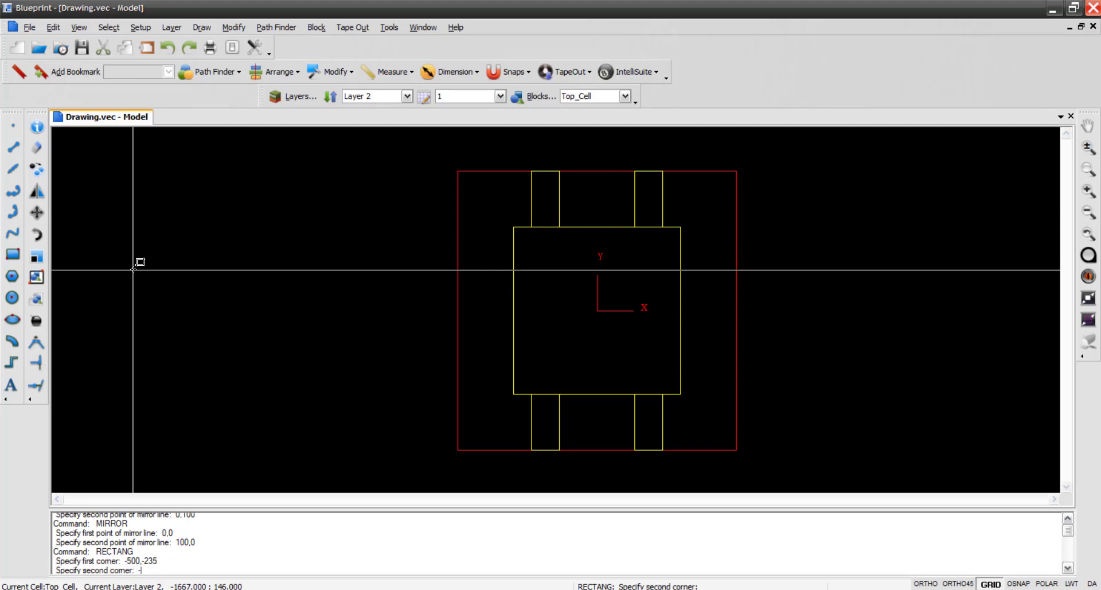
type("300,-135")
key("Return")
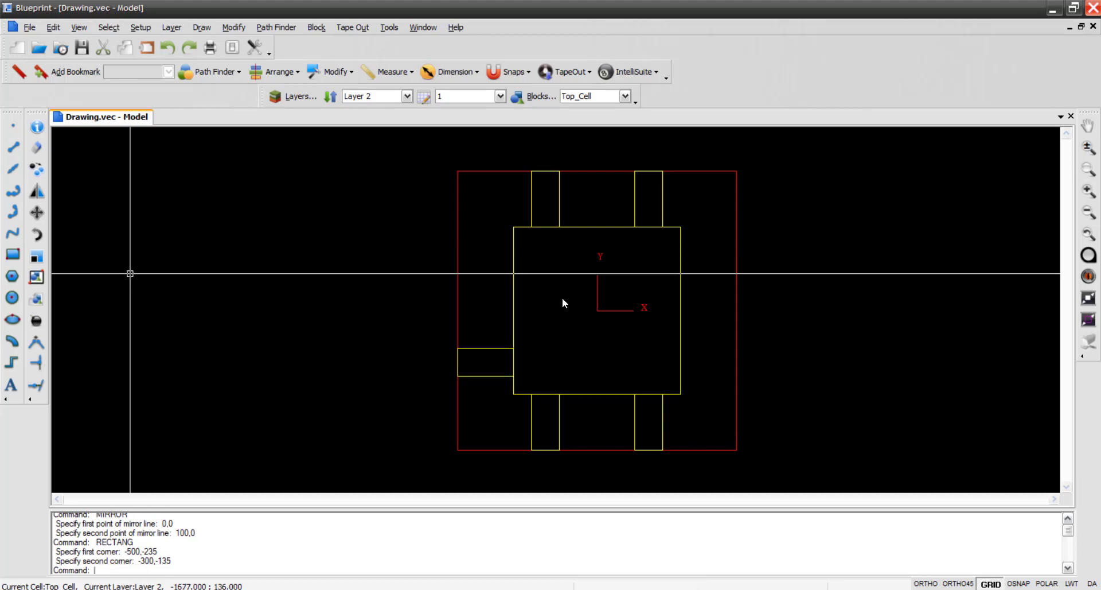
- Mirror the narrow left-side rectangle across the horizontal line through 0,0 and 100,0, keeping the original
left_click(483, 348)
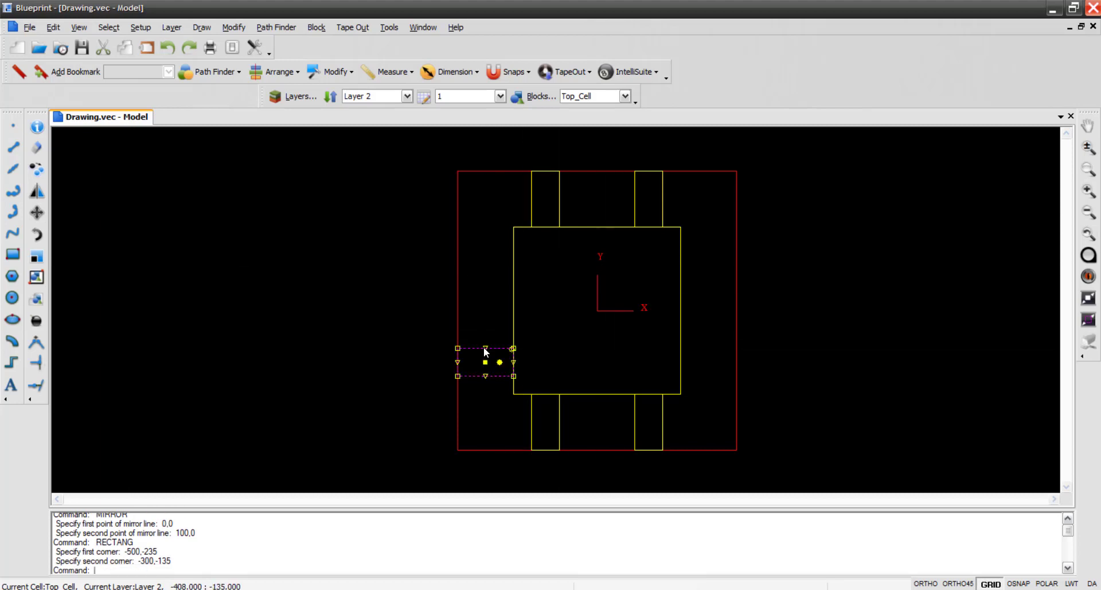
left_click(39, 189)
type("0,0")
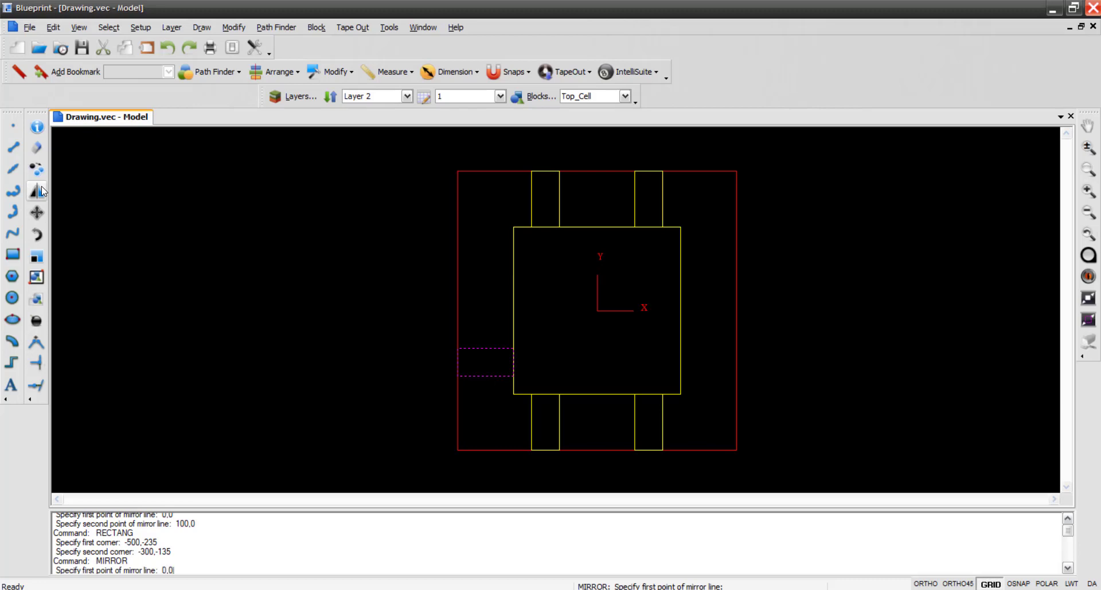
key("Return")
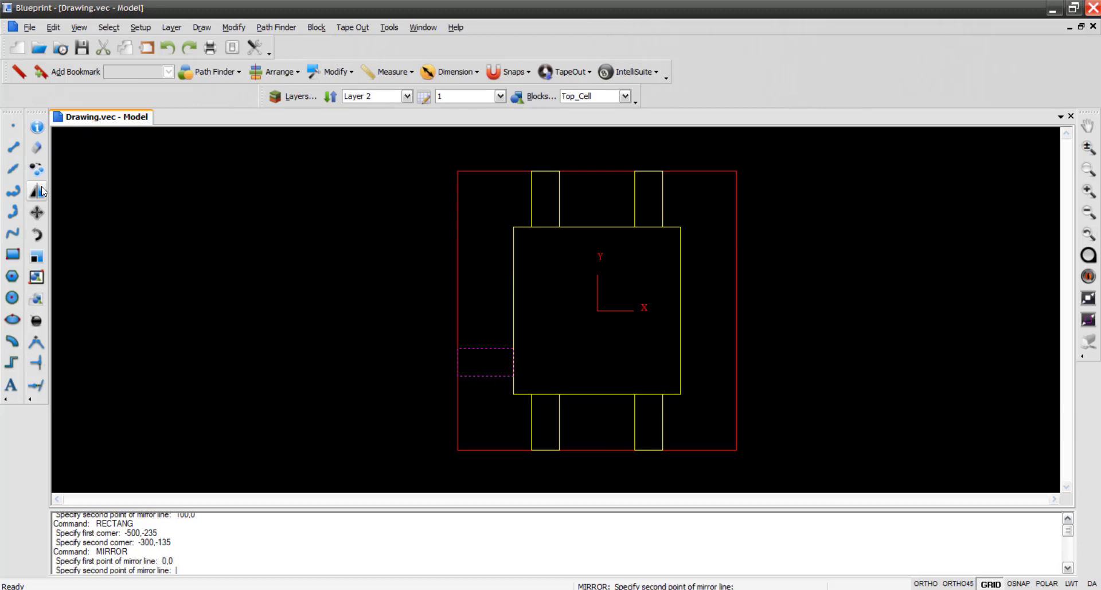
type("100,0")
key("Return")
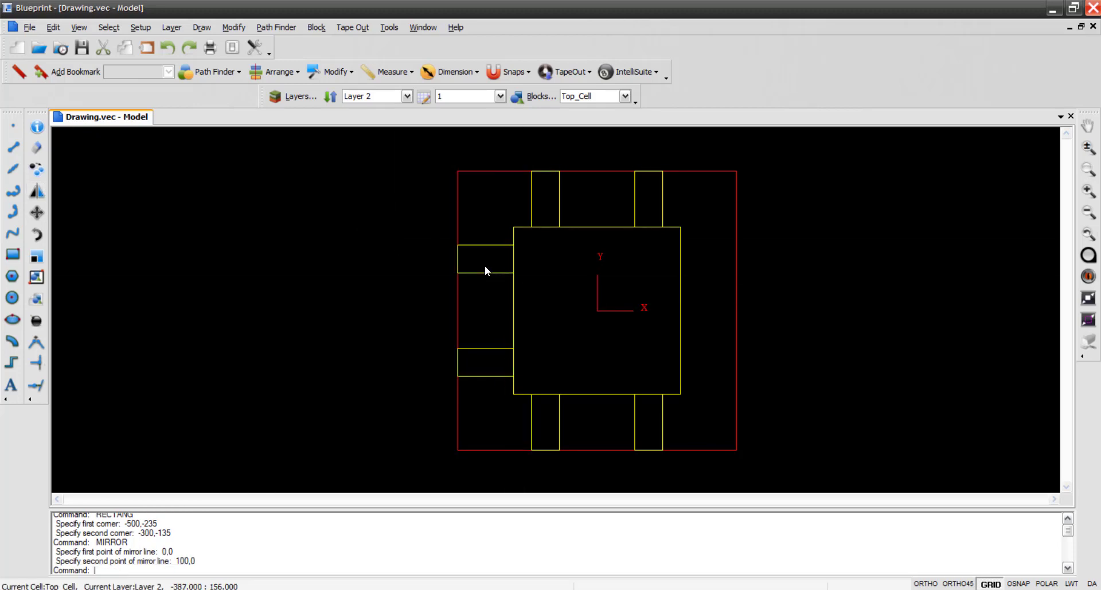
- Mirror both narrow left-side rectangles across the vertical line through 0,0 and 0,100, keeping the originals
left_click(494, 348)
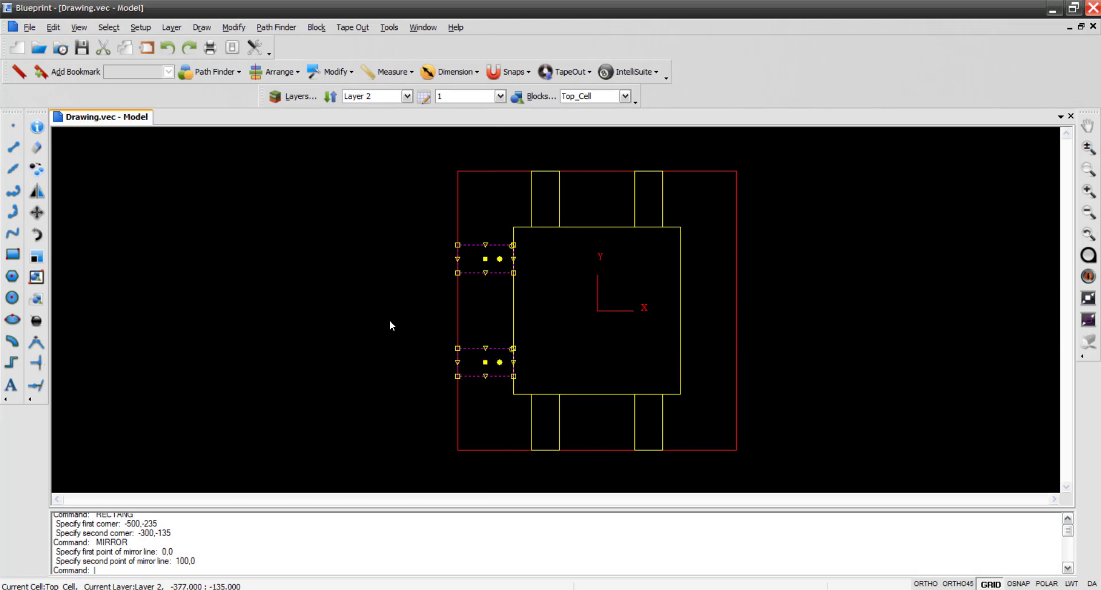
left_click(37, 191)
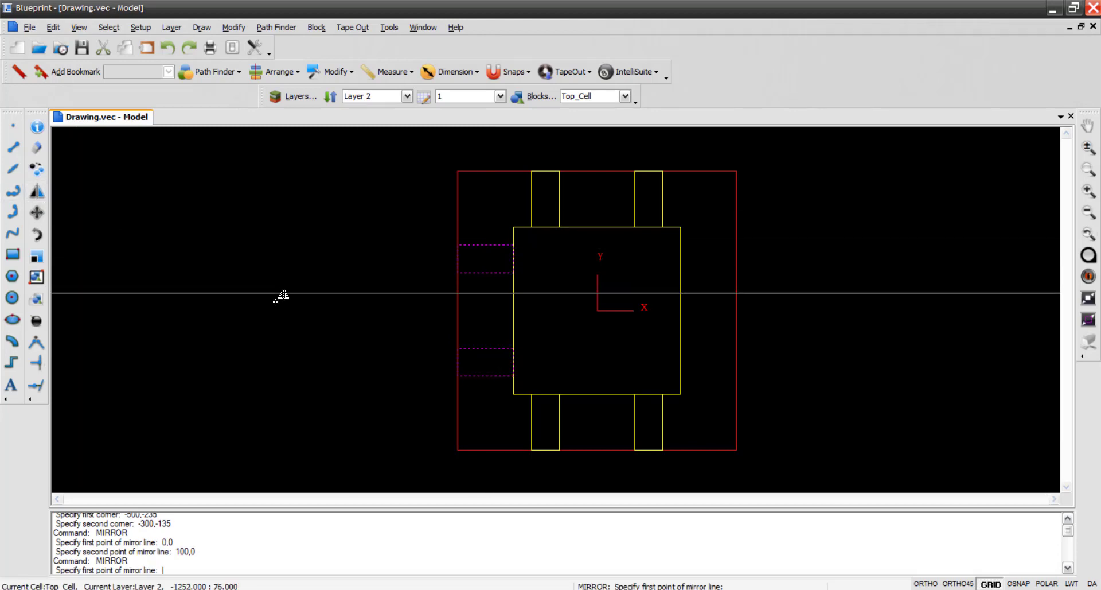
type("0,0")
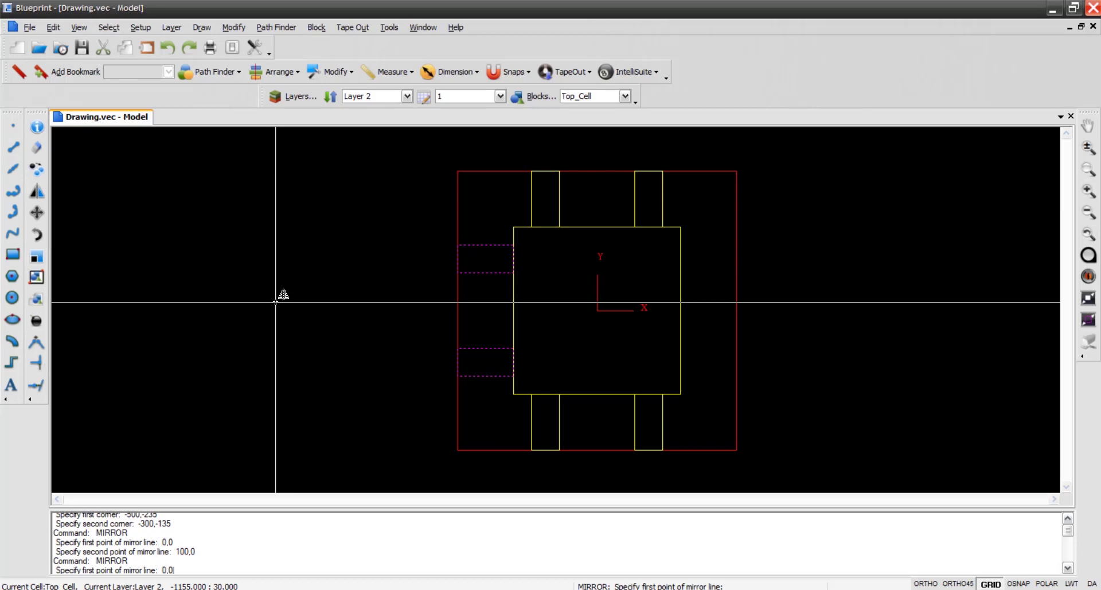
key("Return")
type("0,100")
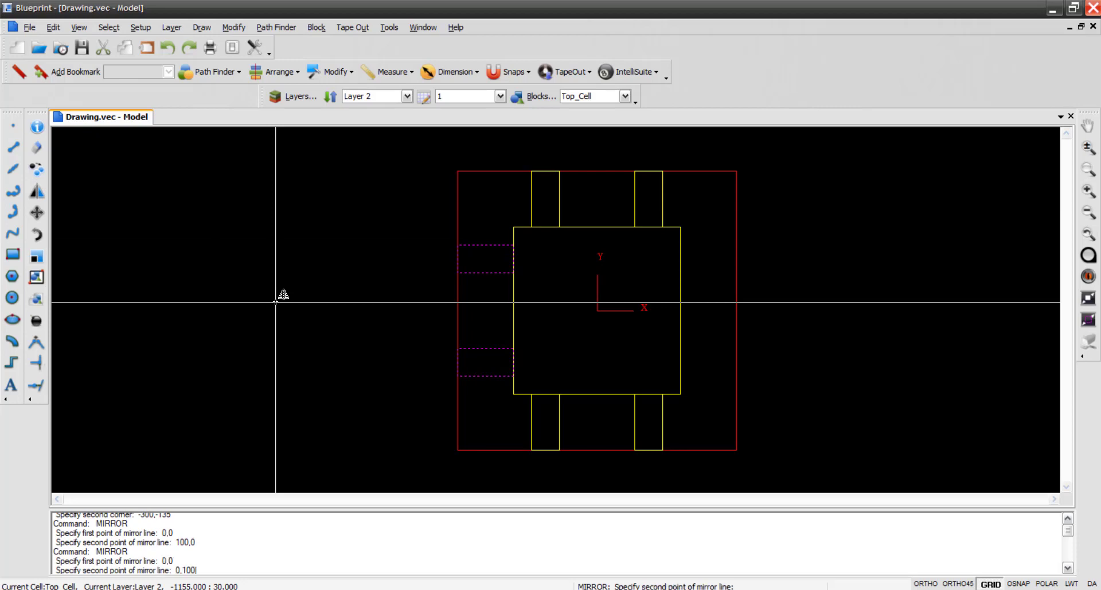
key("Return")
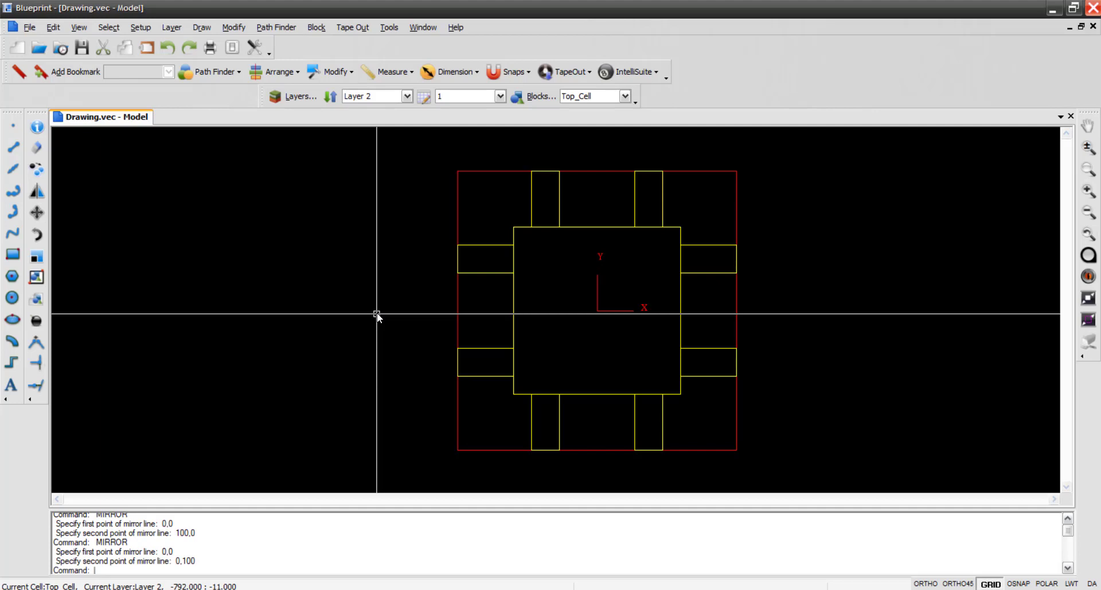
- Make Layer 3 current and draw a rectangle over the central square, with corners at -300,-300 and 300,300
left_click(404, 97)
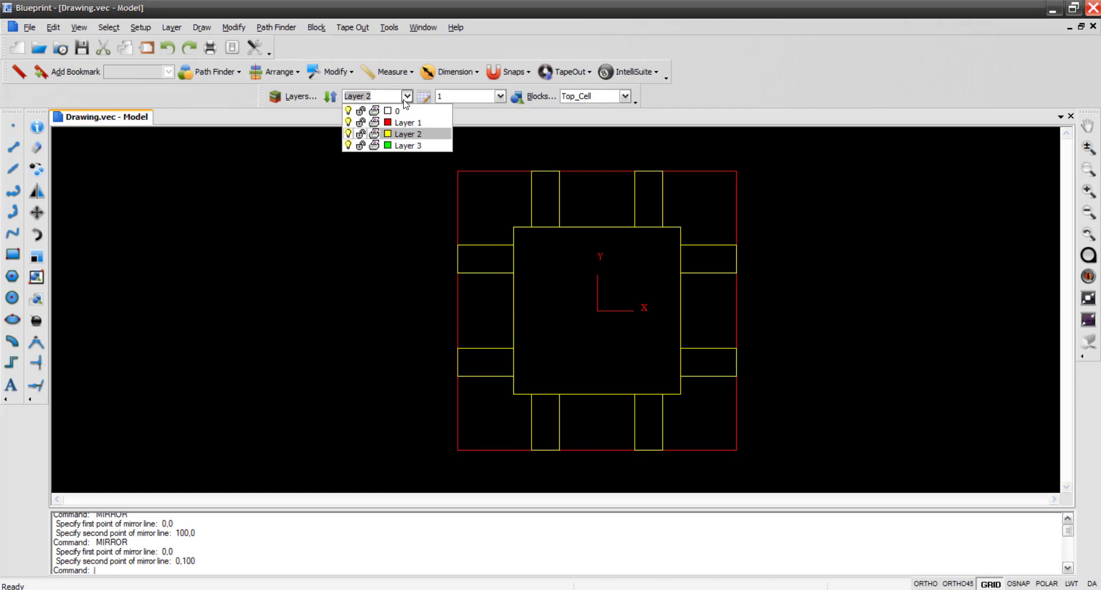
left_click(411, 147)
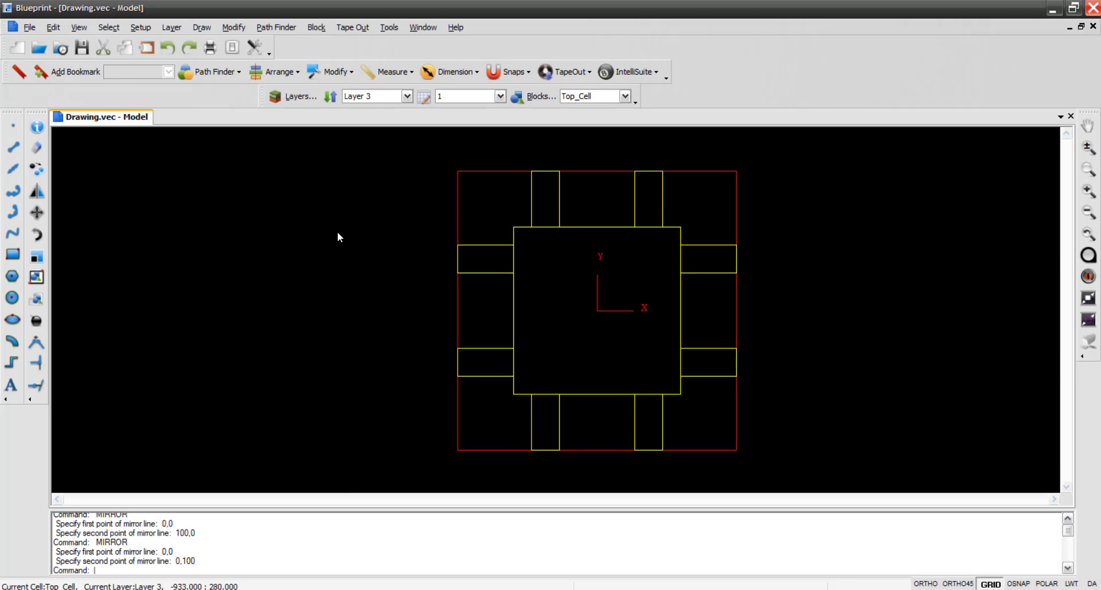
left_click(13, 254)
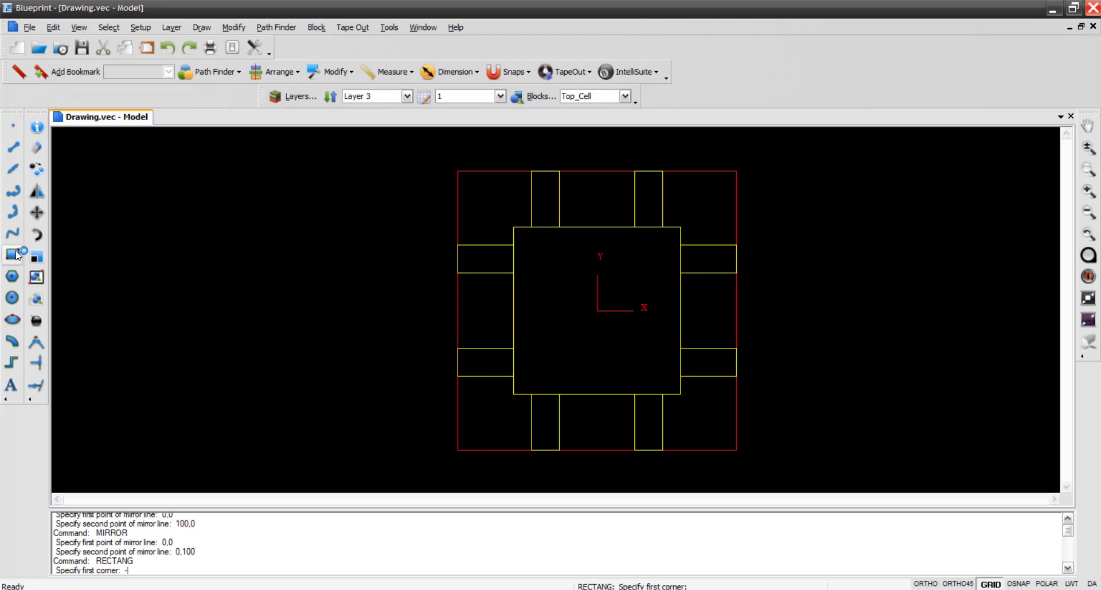
type("-300,-300")
key("Return")
type("300,300")
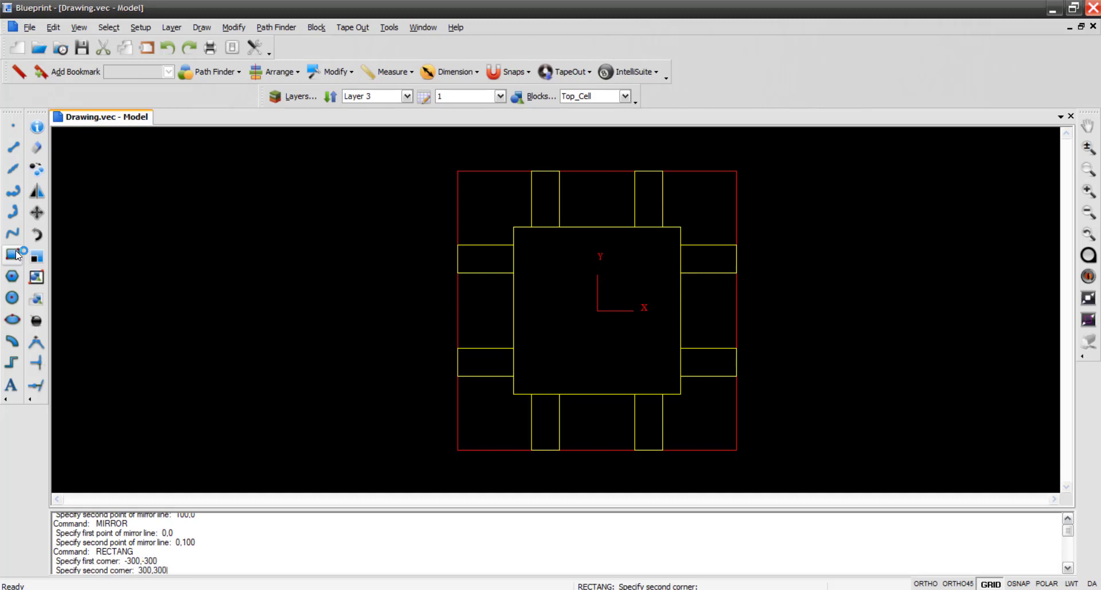
key("Return")
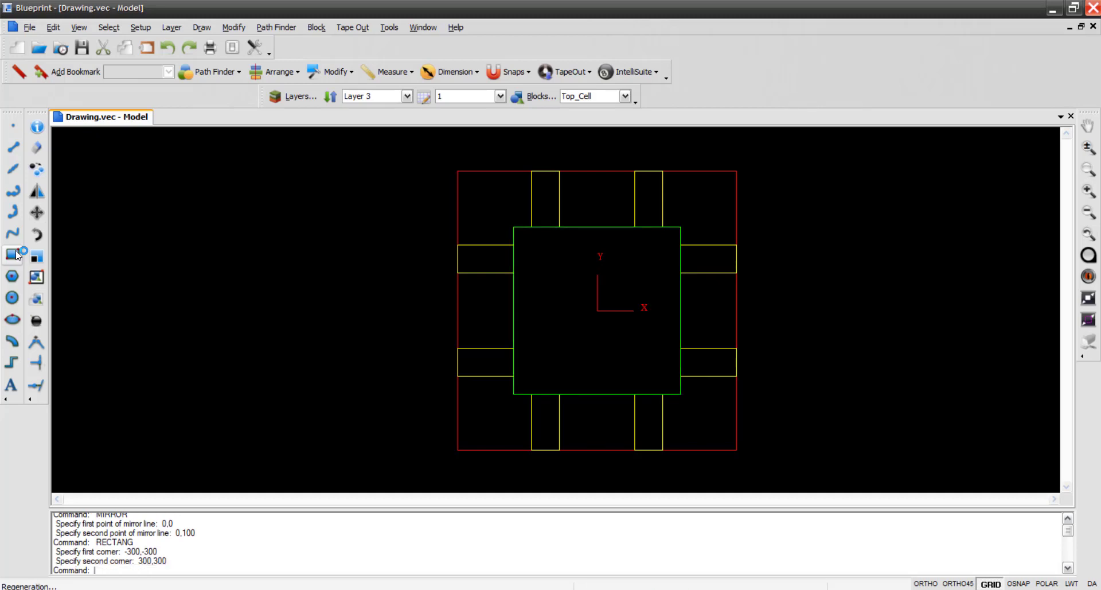
- Draw a rectangle on Layer 3 over the lower-left side beam, with corners at -500,-235 and -300,-135
left_click(13, 254)
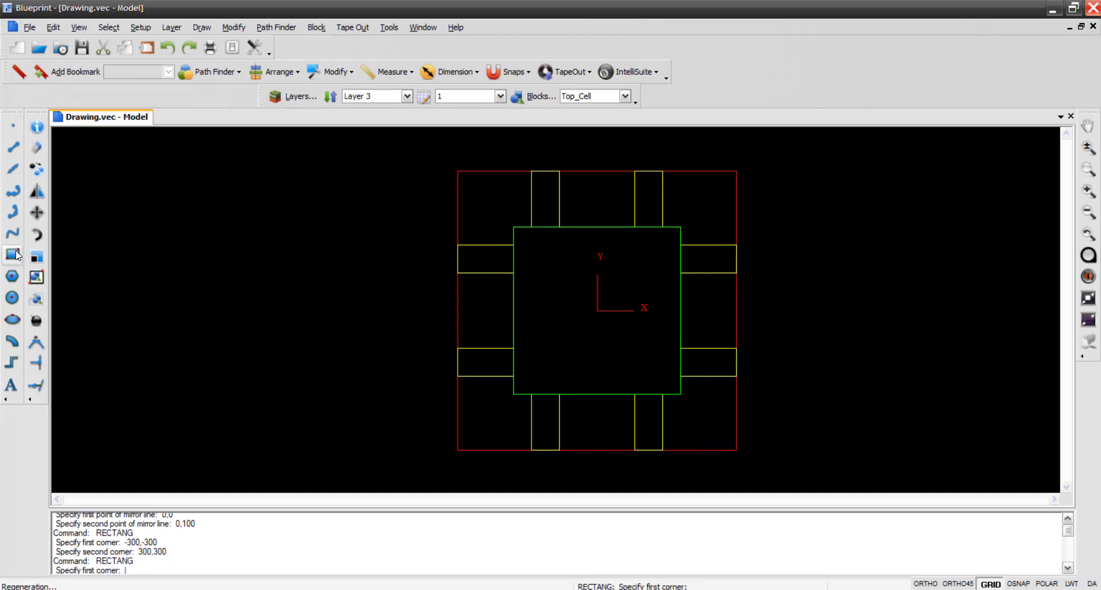
type("-500,-235")
key("Return")
type("-300,")
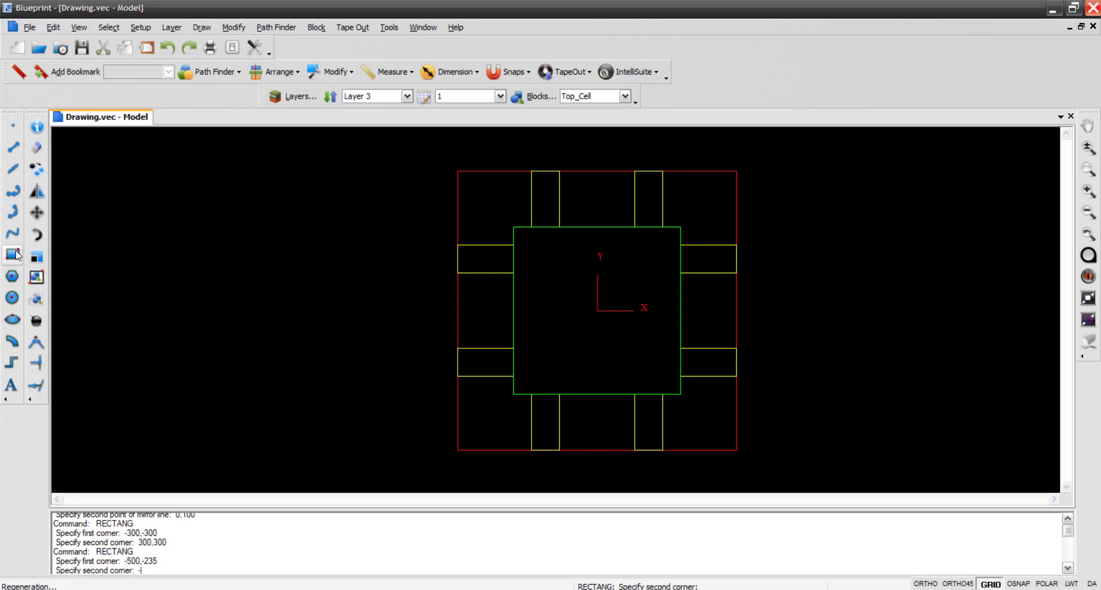
type("-135")
key("Return")
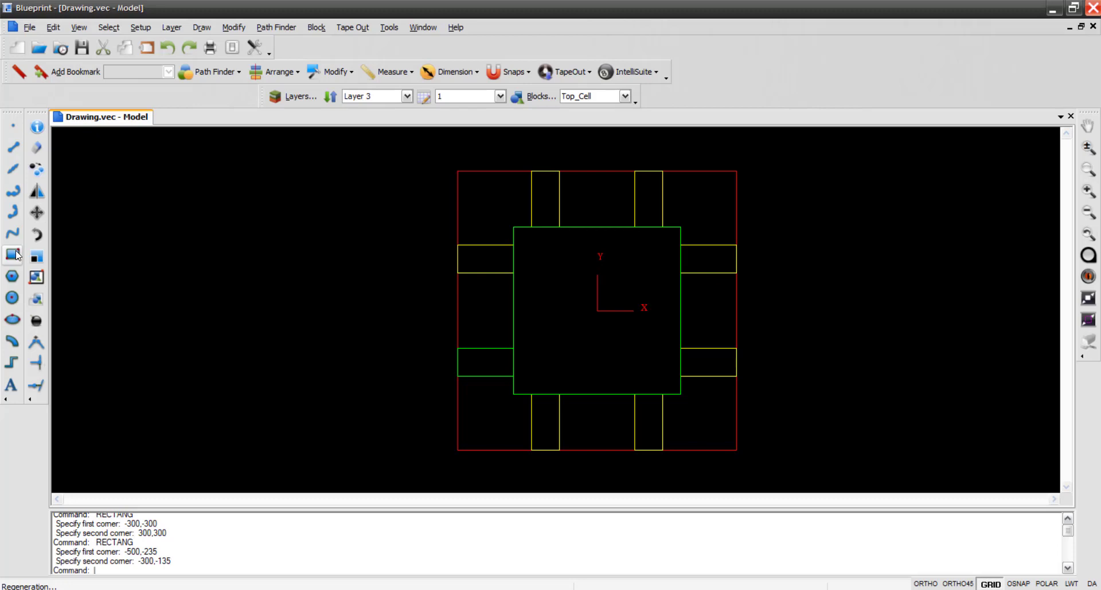
- Mirror the Layer 3 left-side beam across the horizontal line through 0,0 and 100,0, keeping the original
left_click(475, 347)
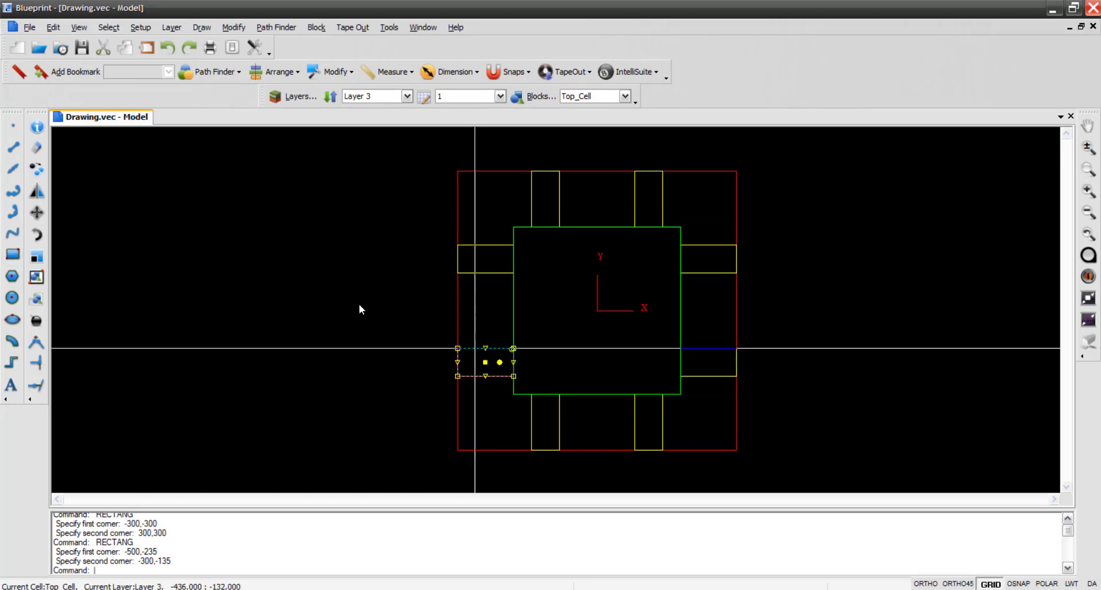
left_click(36, 191)
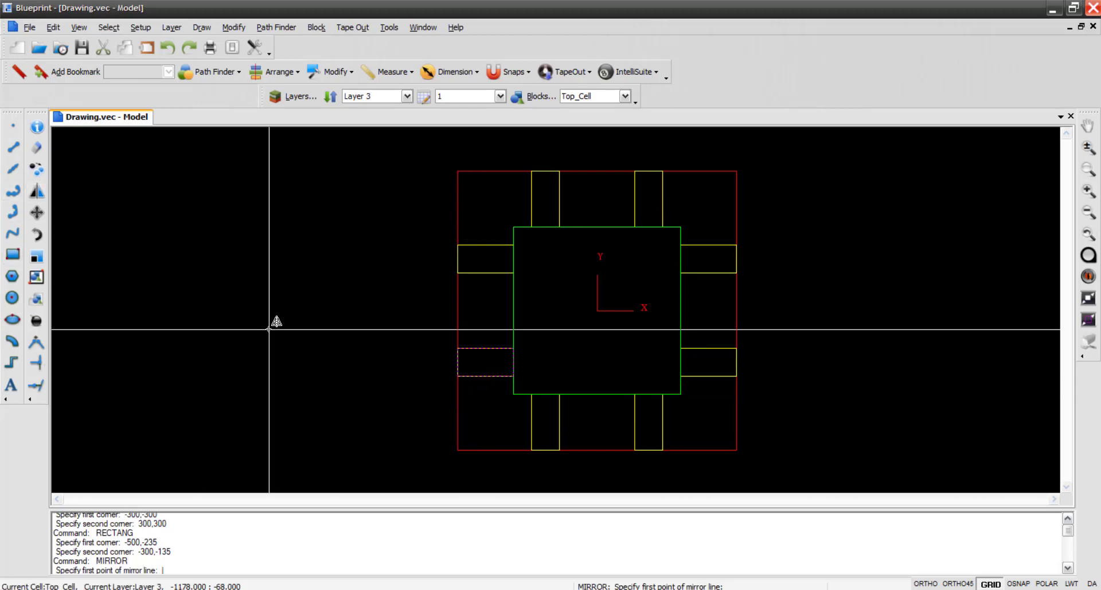
type("0,0")
key("Return")
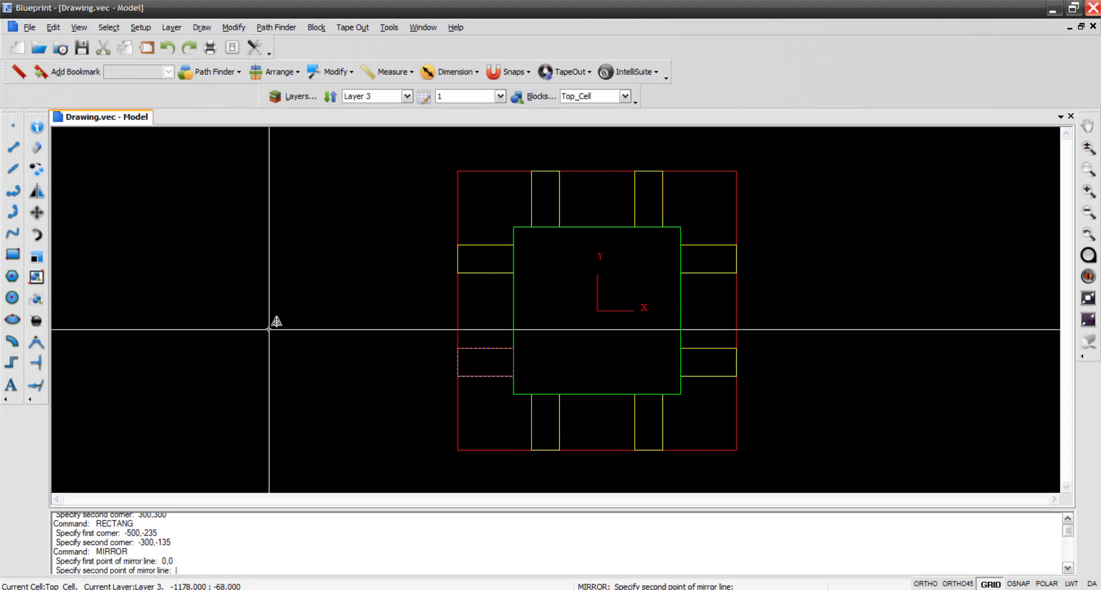
type("100,0")
key("Return")
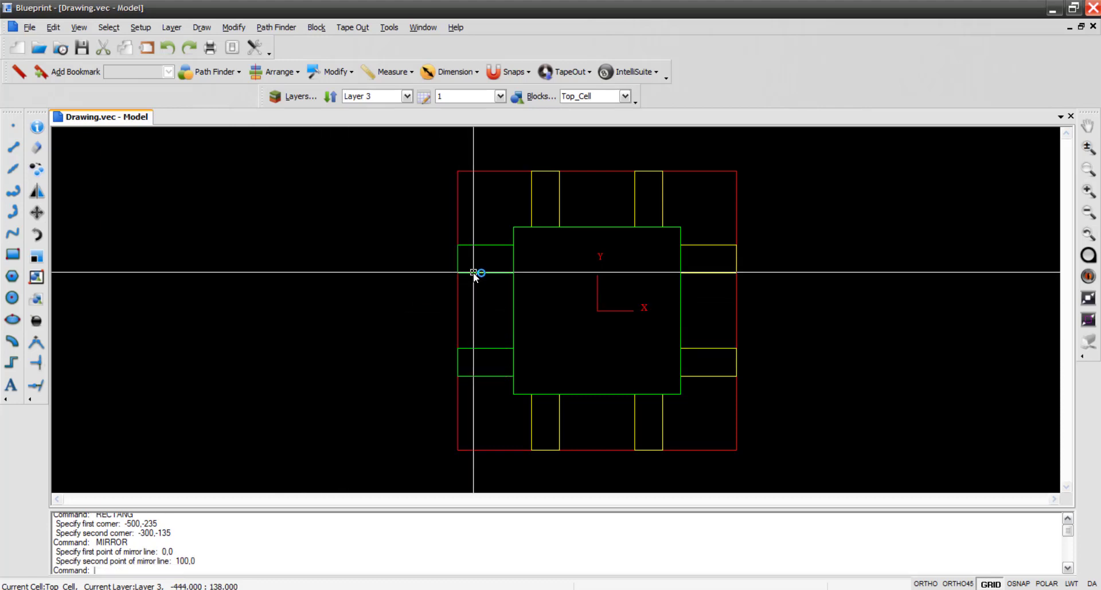
- Mirror both Layer 3 left-side beams across the vertical line through 0,0 and 0,100, keeping the originals
left_click(485, 348)
left_click(36, 193)
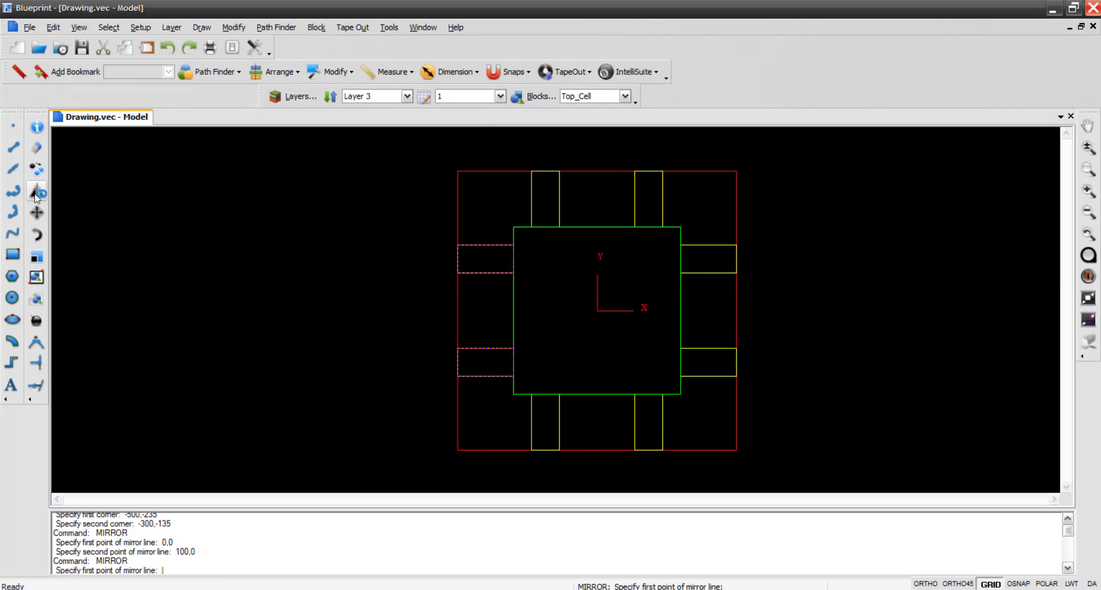
type("0,0")
key("Return")
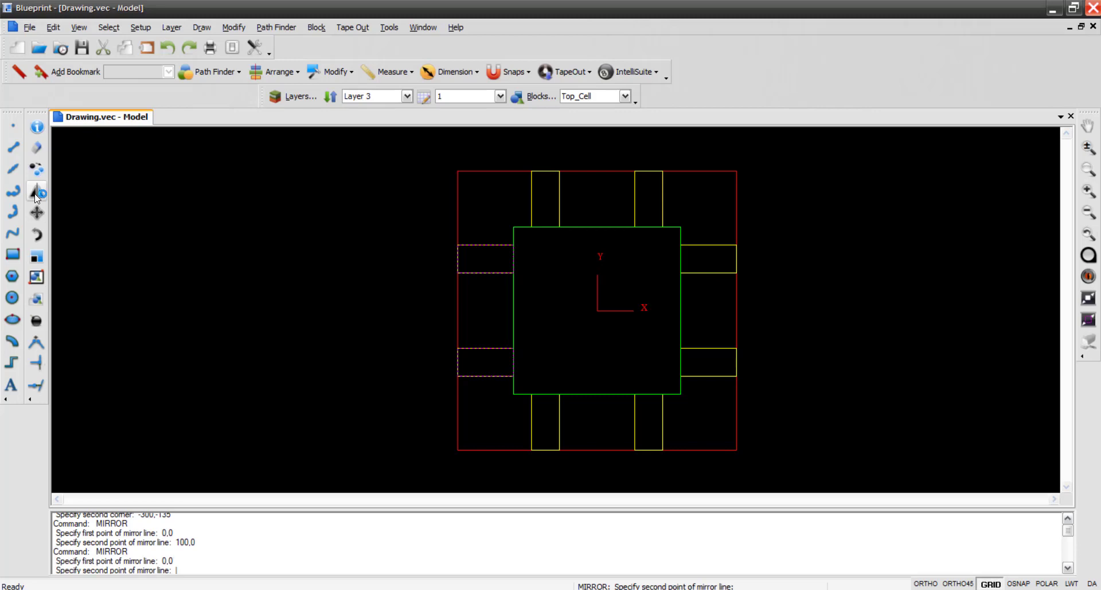
type("0,100")
key("Return")
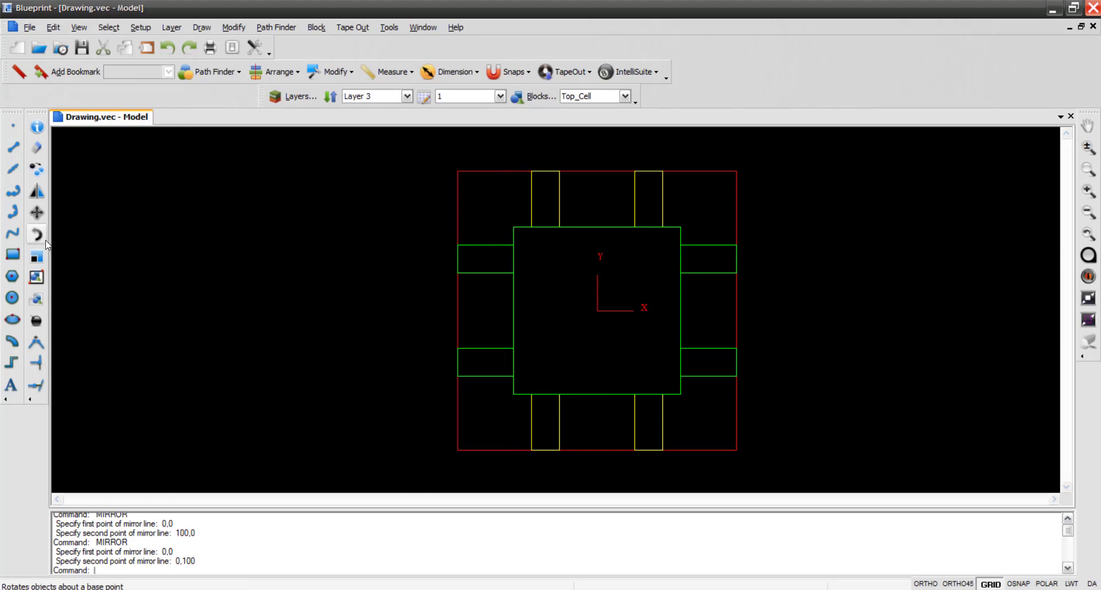
- Draw a rectangle on Layer 3 over the left beam below the square, with corners at -235,-300 and -135,-500
left_click(12, 253)
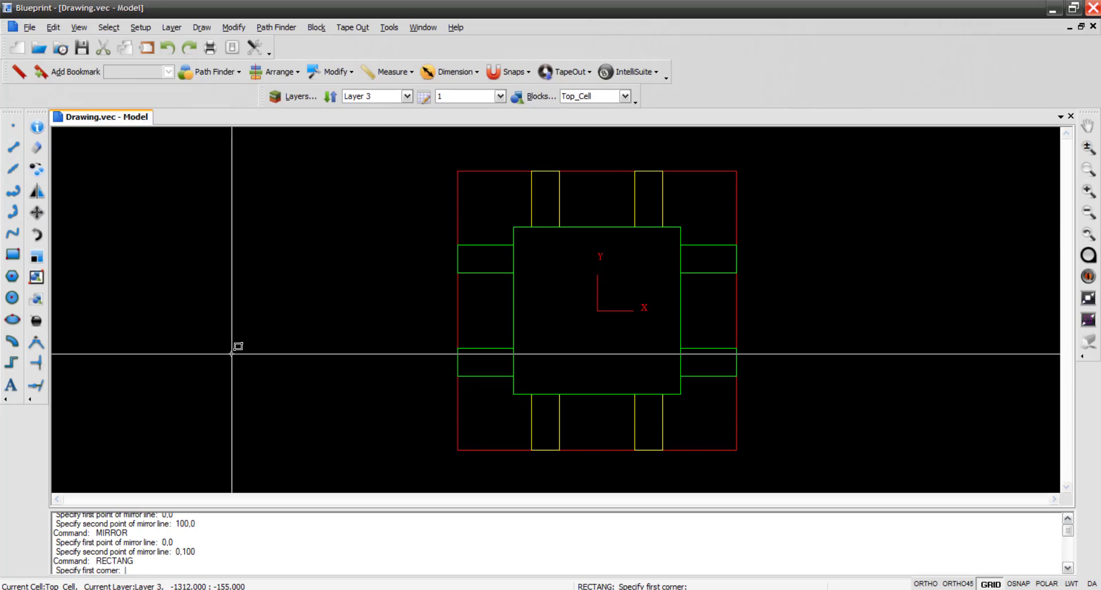
type("-235,-300")
key("Return")
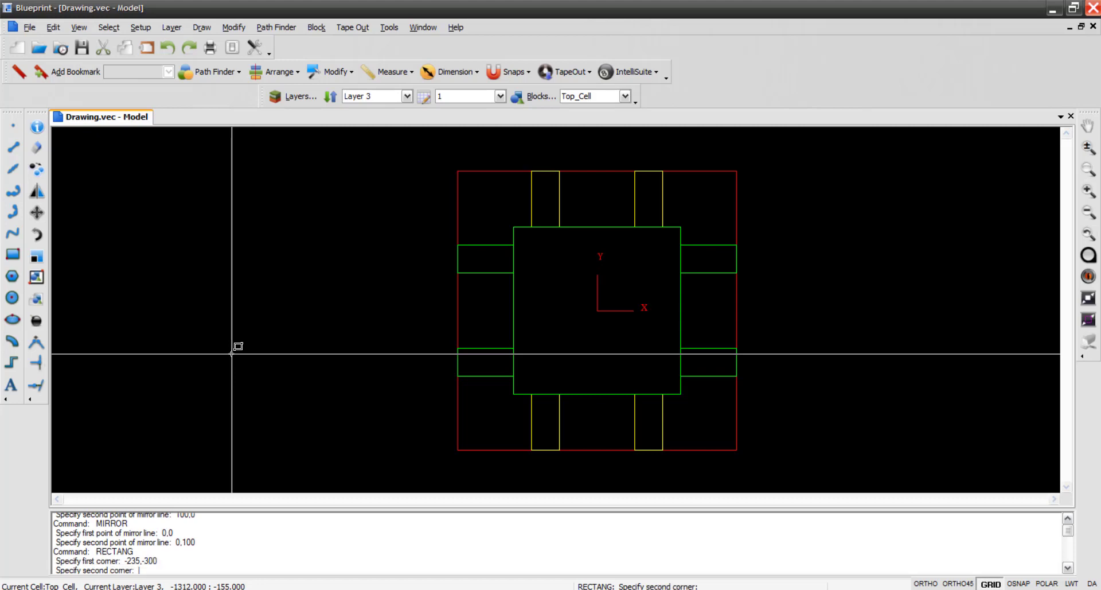
type("-135,-500")
key("Return")
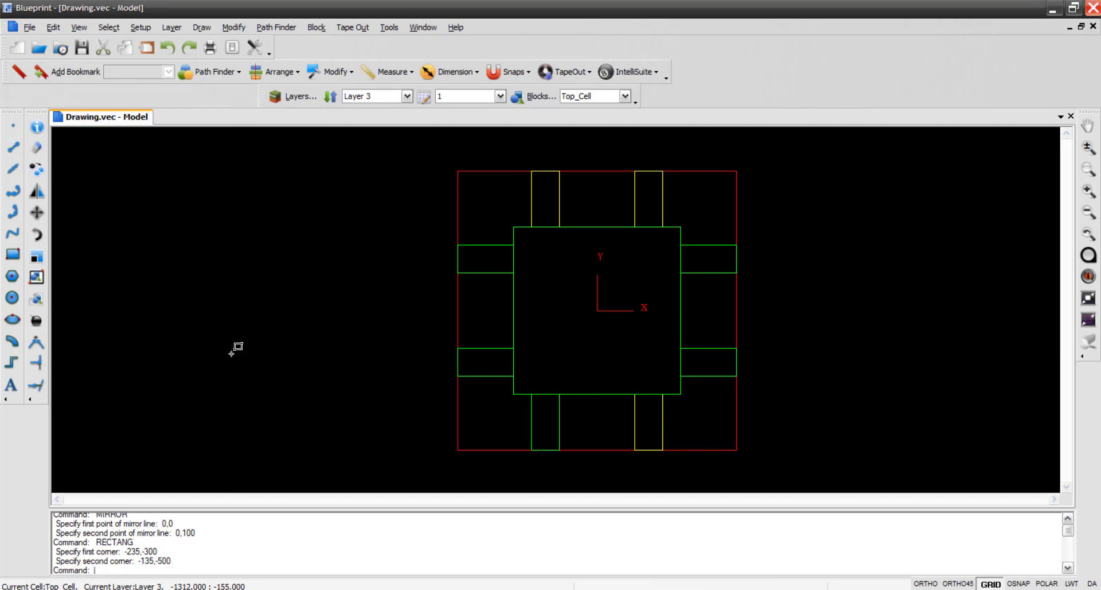
- Mirror the Layer 3 beam below the square across the vertical line through 0,0 and 0,100, keeping the original
left_click(560, 433)
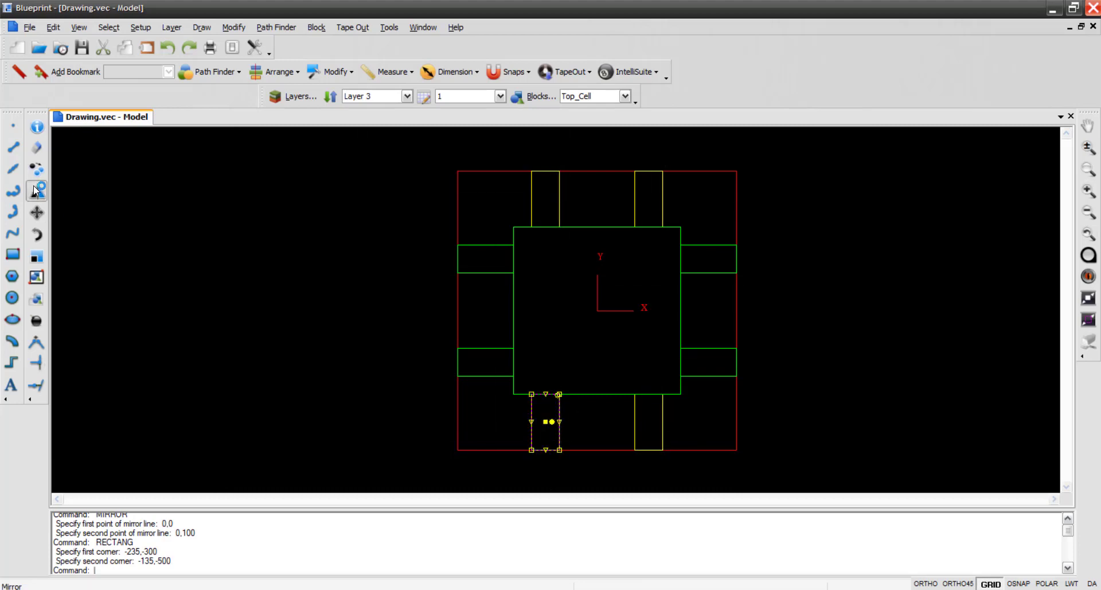
left_click(36, 191)
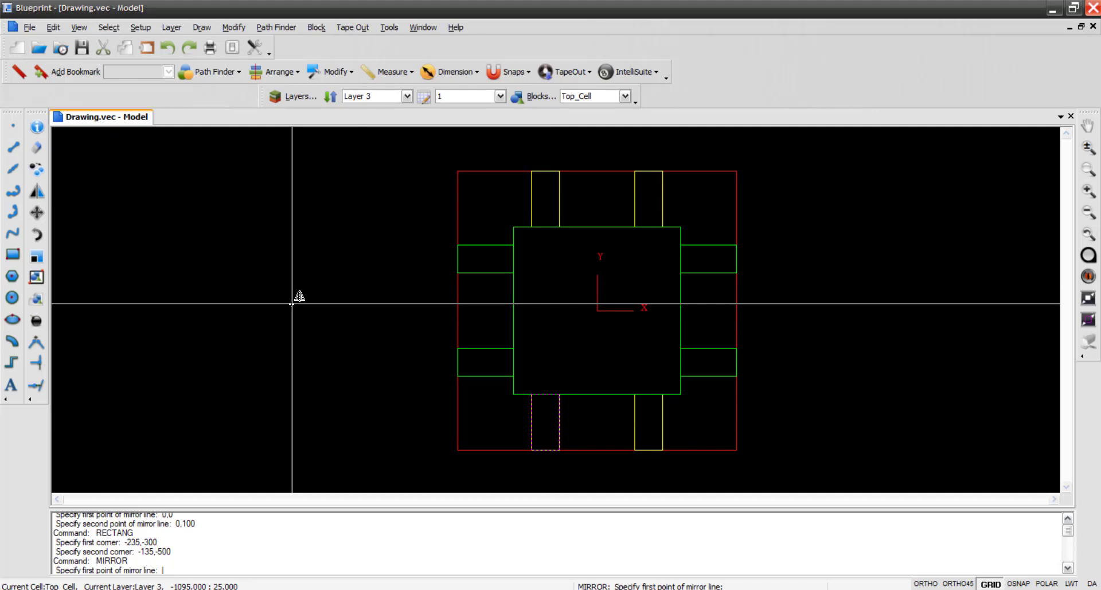
type("0,0")
key("Return")
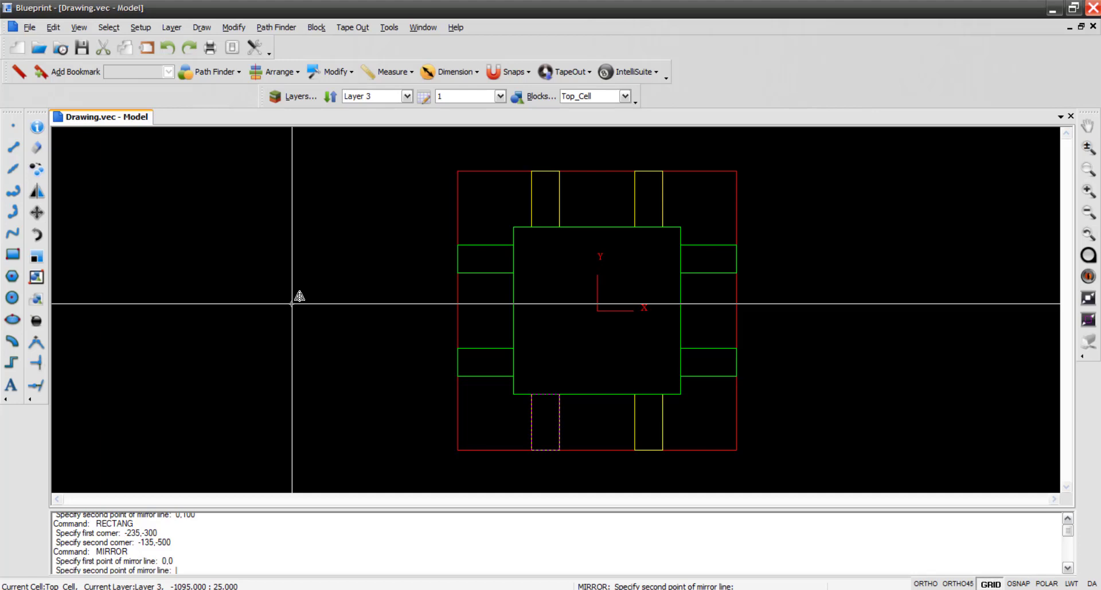
type(",100100")
key("Return")
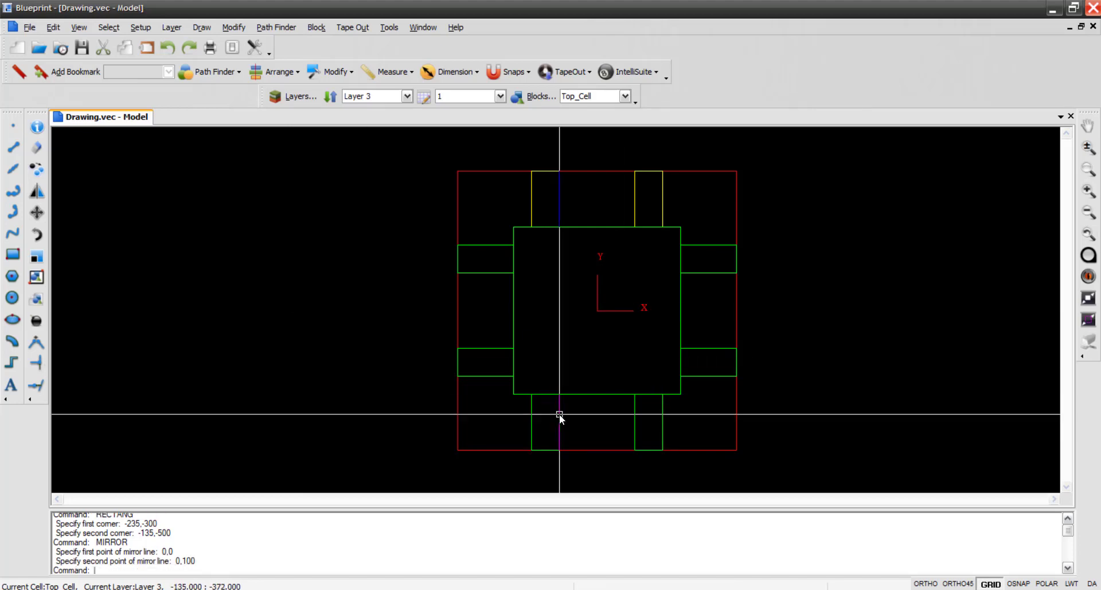
- Mirror both Layer 3 beams below the square across the horizontal line through 0,0 and 100,0, keeping the originals
left_click(559, 414)
left_click(635, 429)
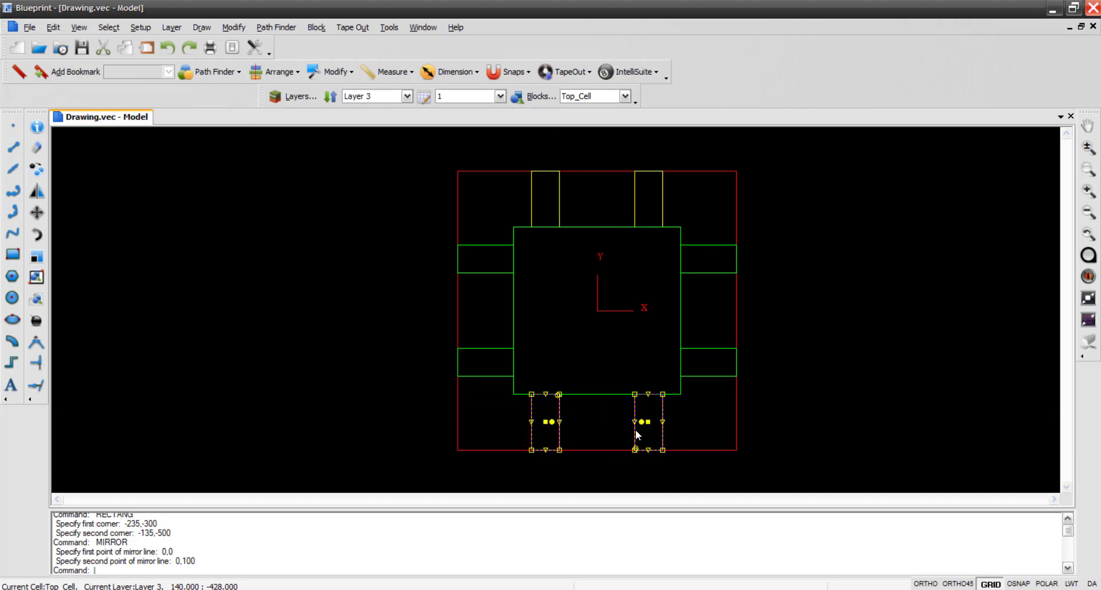
left_click(39, 190)
type("0")
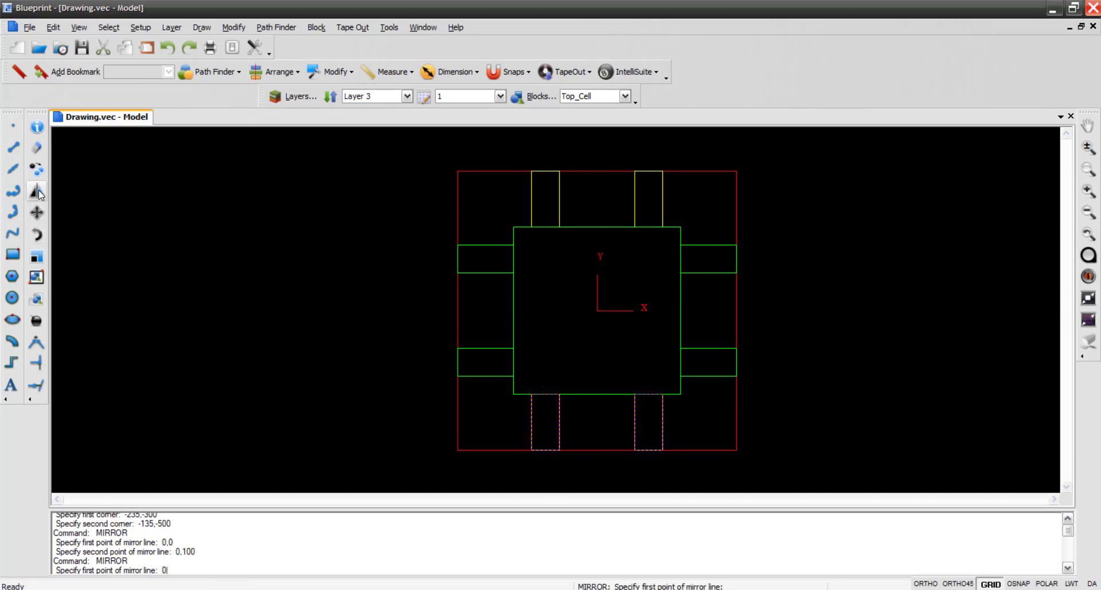
type(",0")
key("Return")
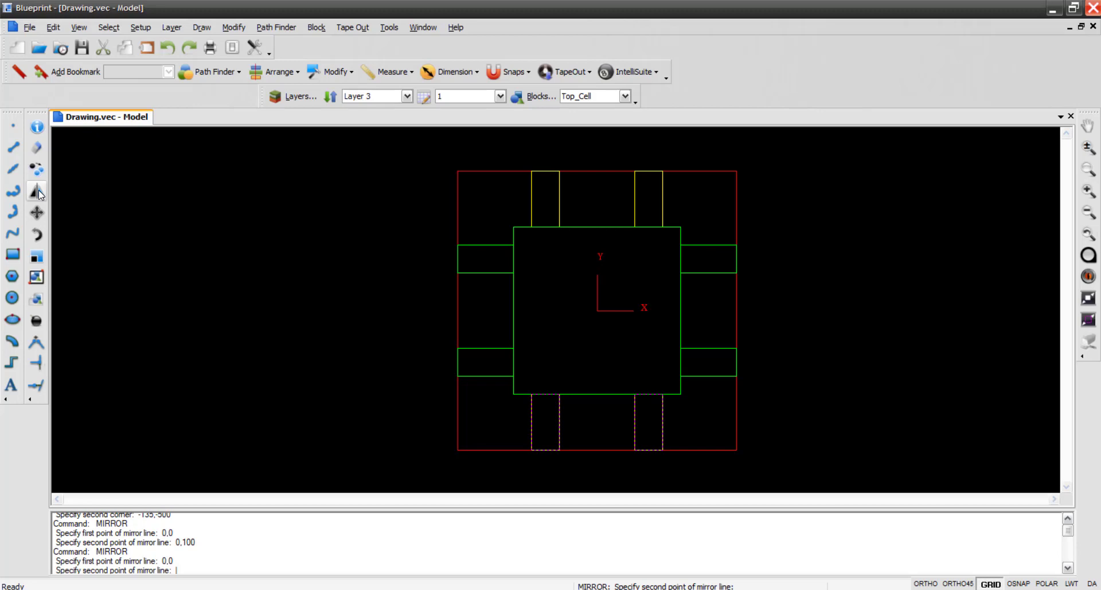
type("100,0")
key("Return")
key("Escape")
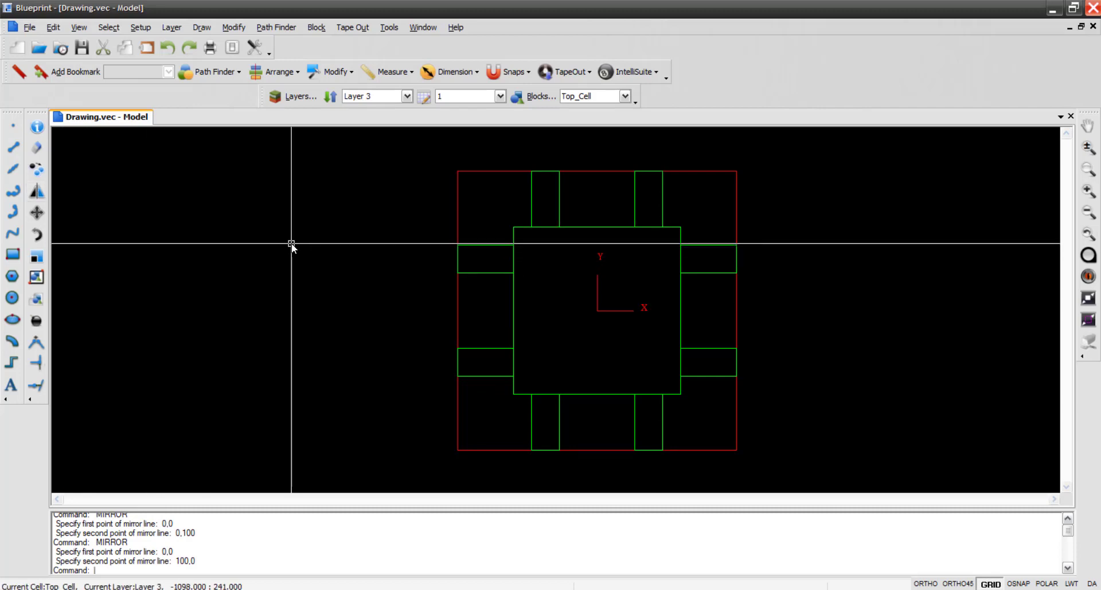
- Save the drawing as MF in the Microphone folder, as a Blueprint drawing
scroll(624, 326, "up", 1)
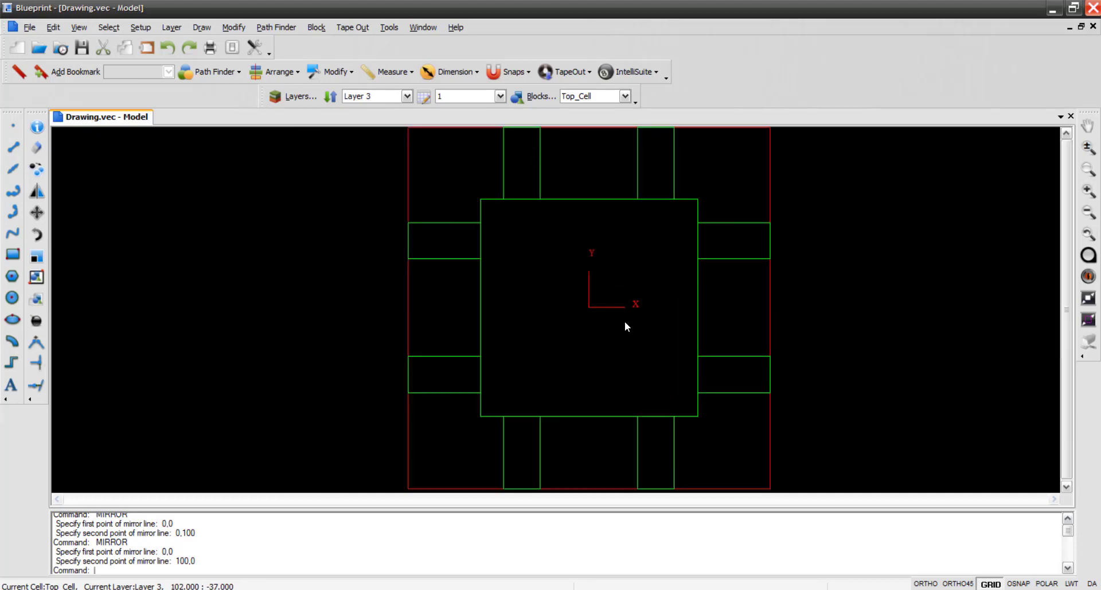
left_click(82, 47)
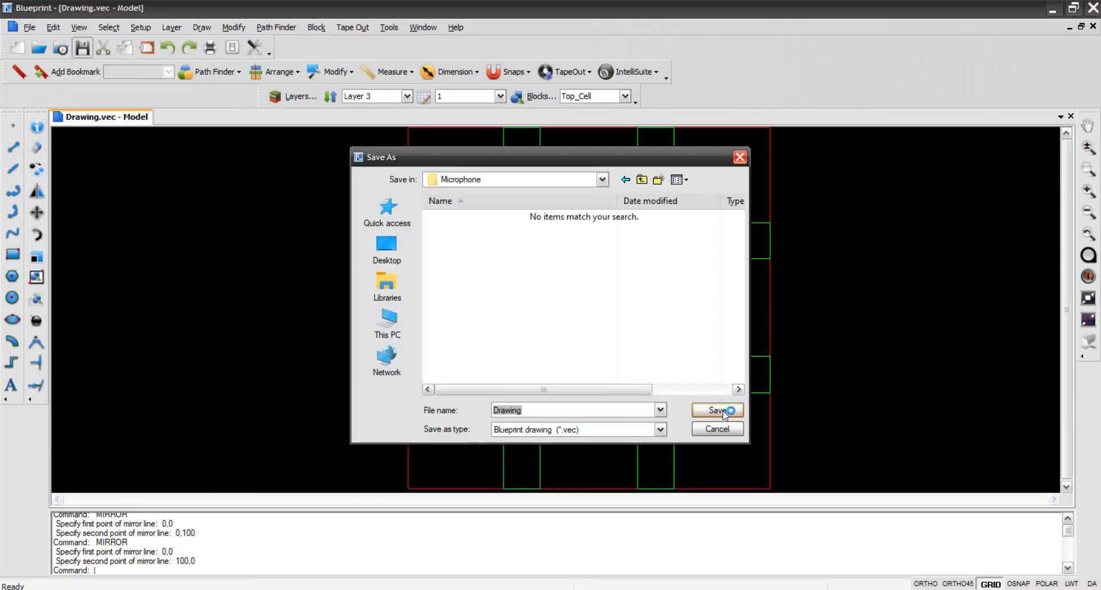
type("MF")
left_click(724, 410)
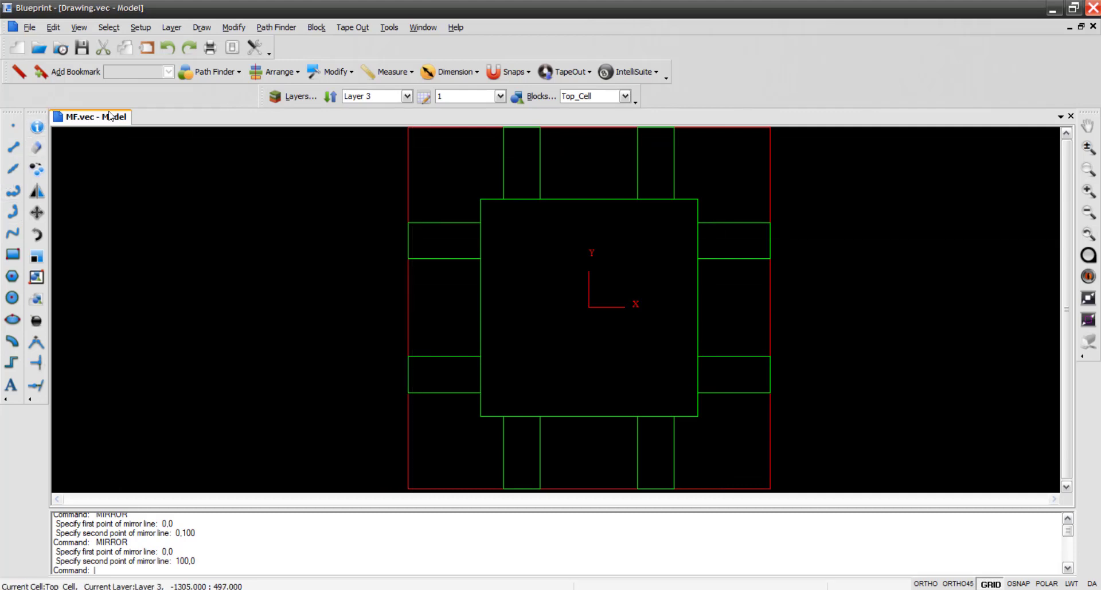
- Draw a small Layer 3 rectangle inside the plate's lower-left corner, from about -270,-231 to -243,-252
left_click(13, 255)
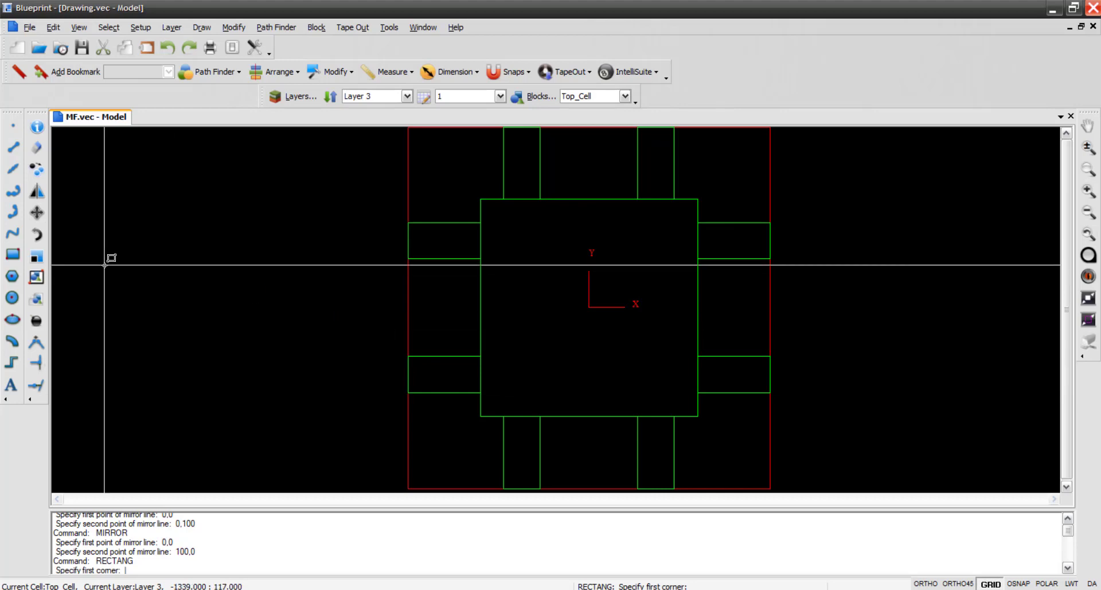
scroll(506, 408, "up", 1)
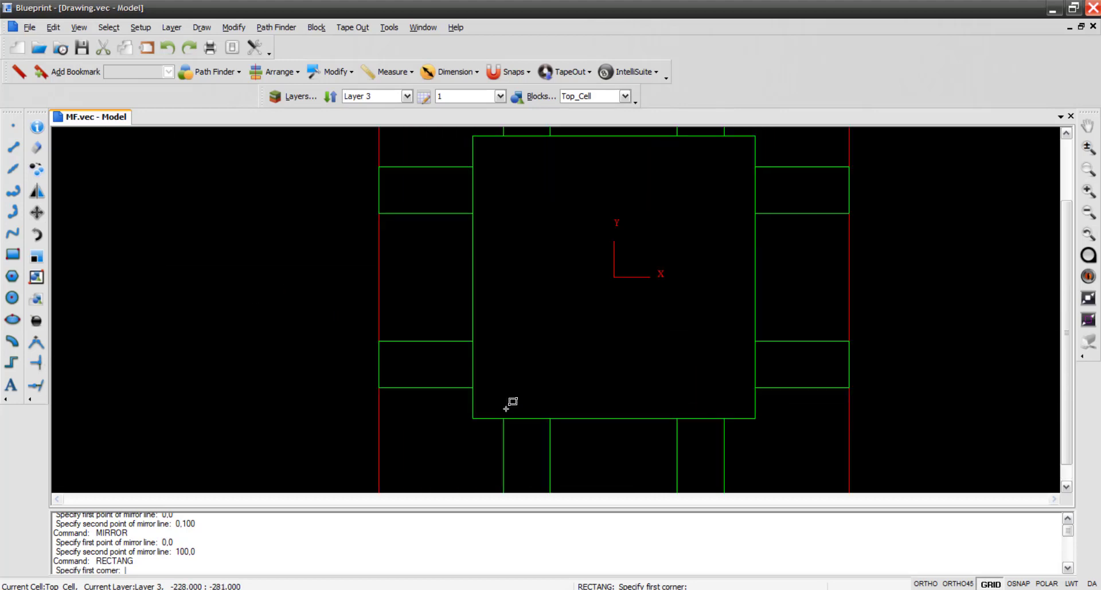
scroll(506, 407, "up", 1)
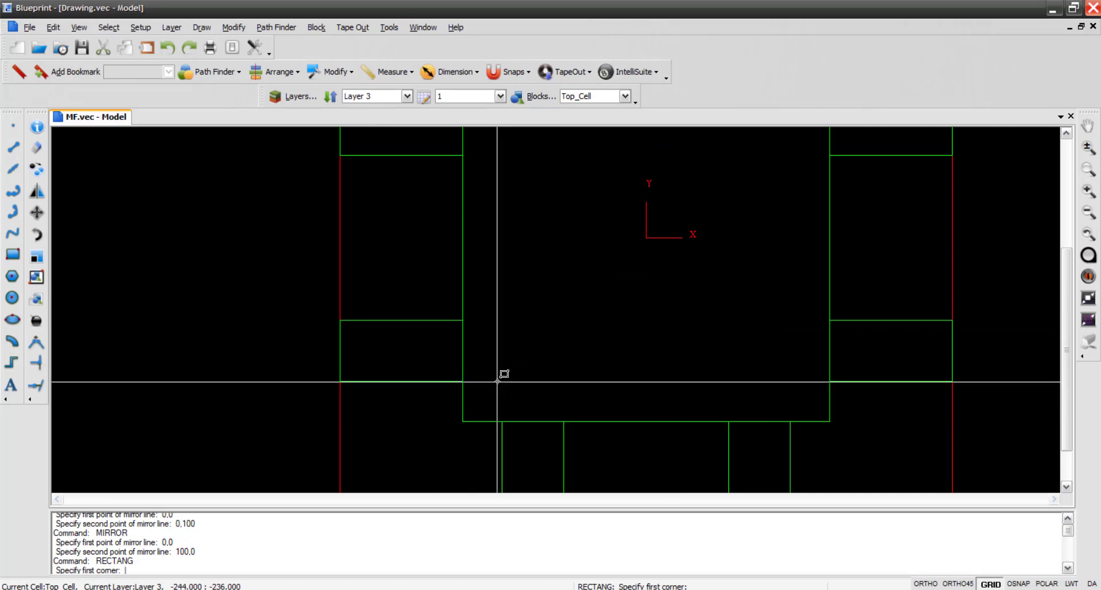
scroll(502, 382, "up", 2)
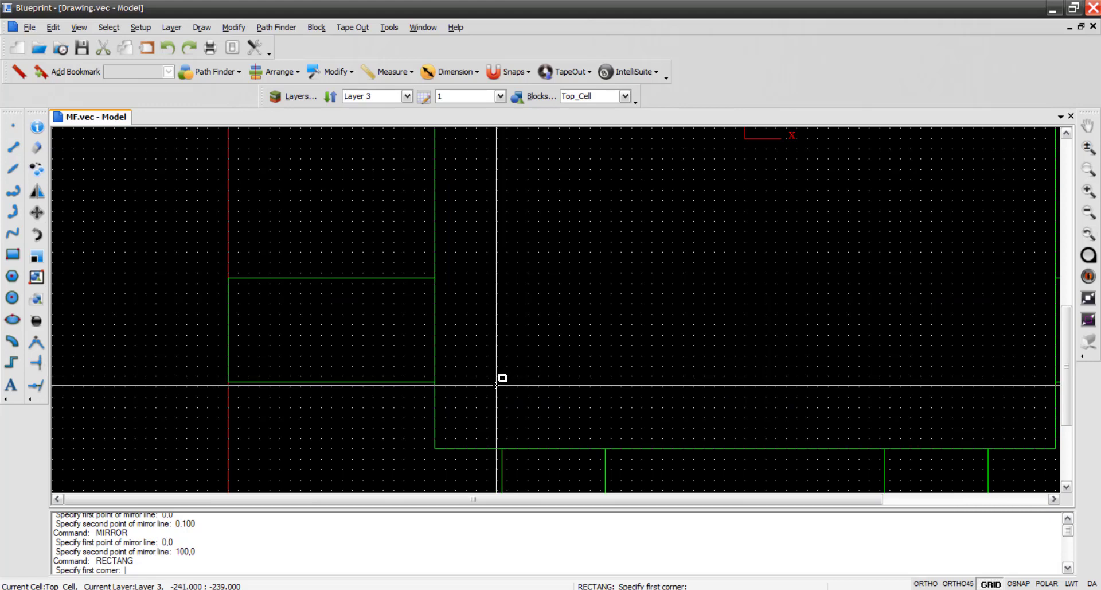
left_click(467, 377)
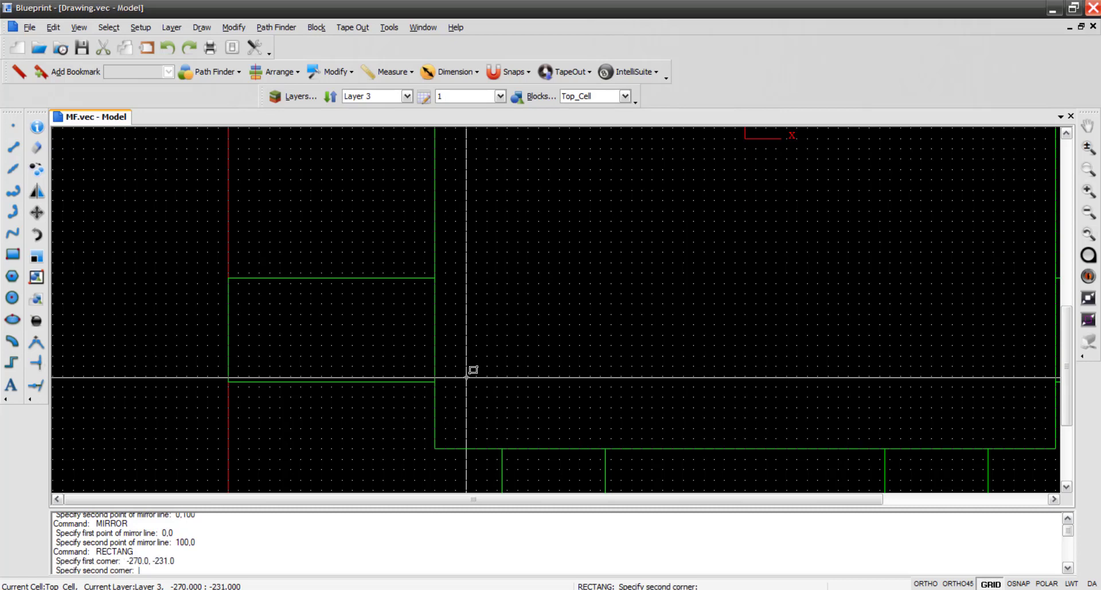
left_click(495, 399)
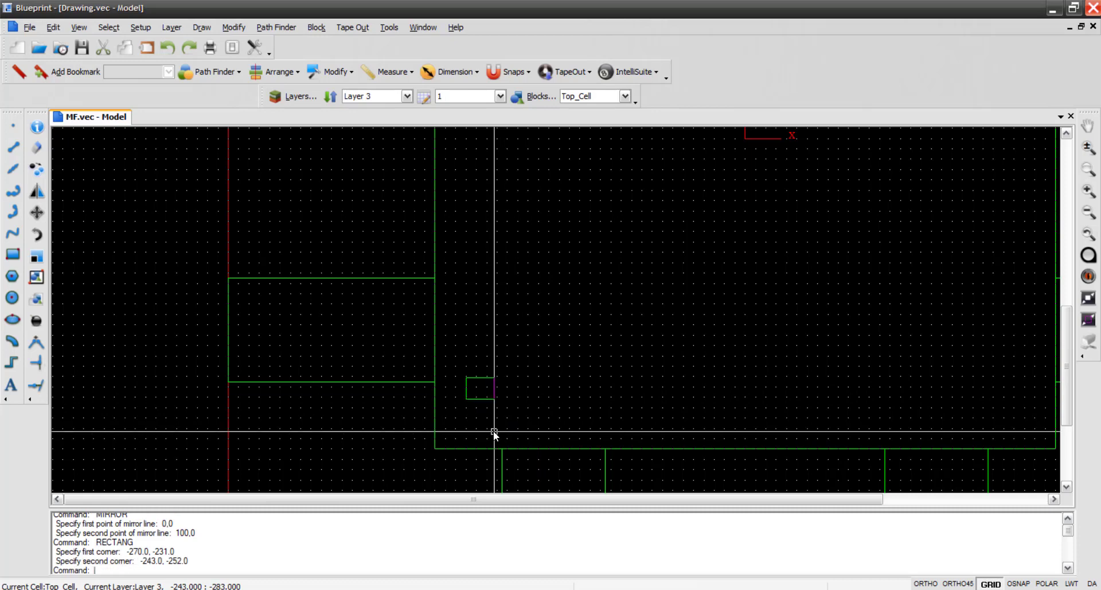
- Set the small rectangle's center to X -250 and Y -250 in its properties
left_click(478, 399)
right_click(478, 397)
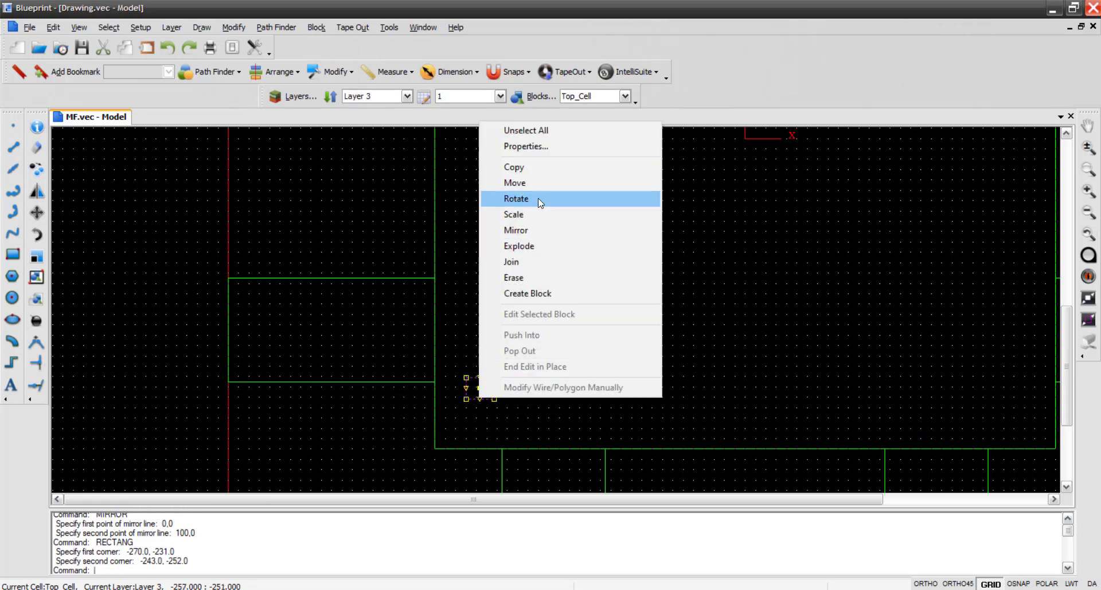
left_click(542, 148)
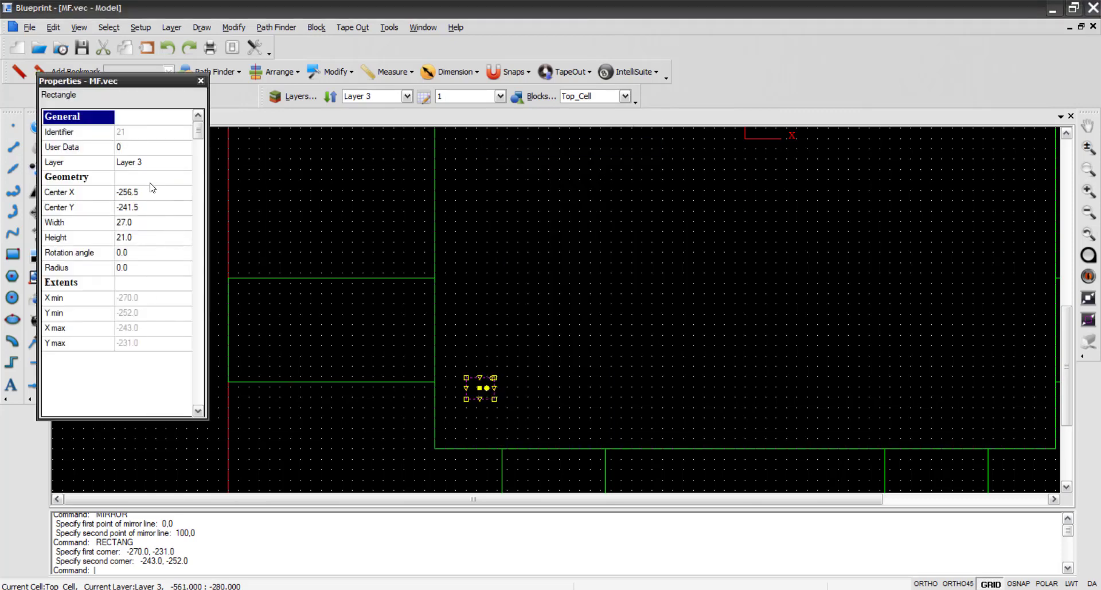
left_click(148, 195)
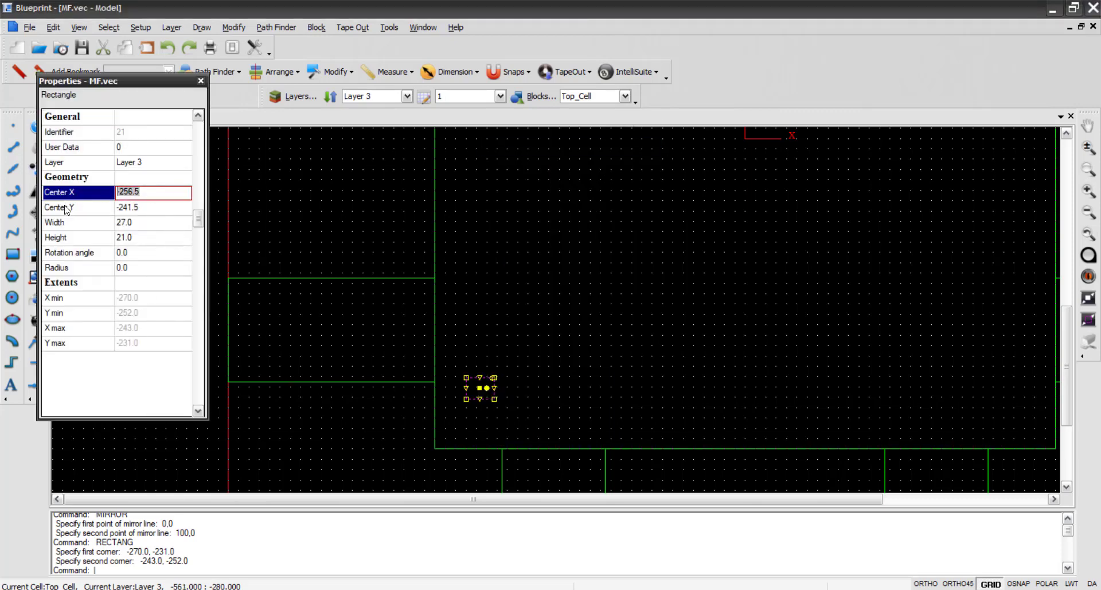
type("-250")
left_click(144, 210)
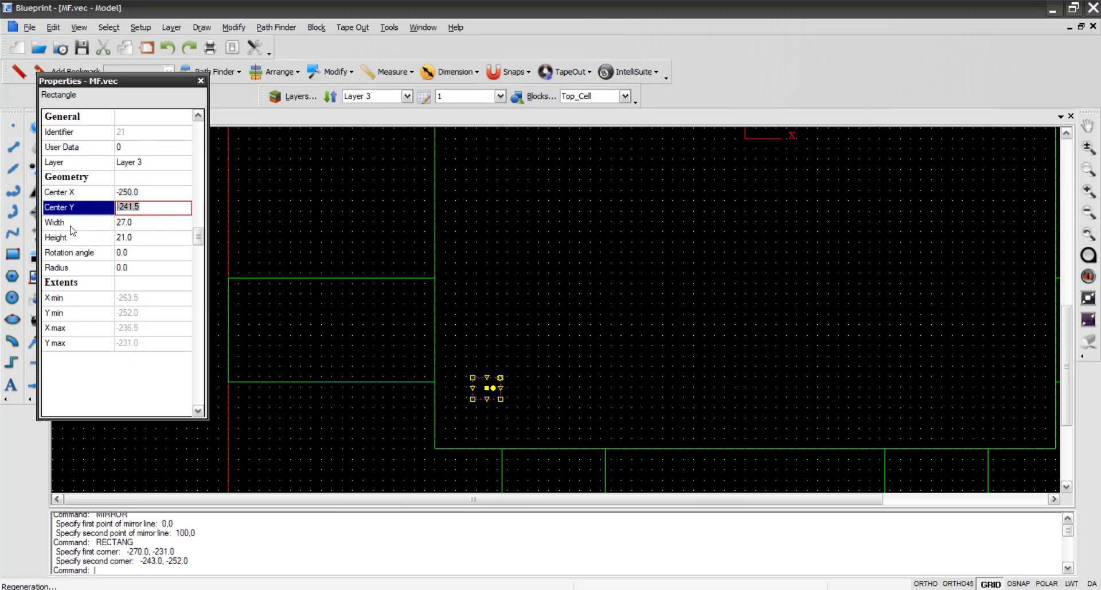
type("-250")
- Set the small rectangle's width and height to 30 and deselect it
left_click(157, 228)
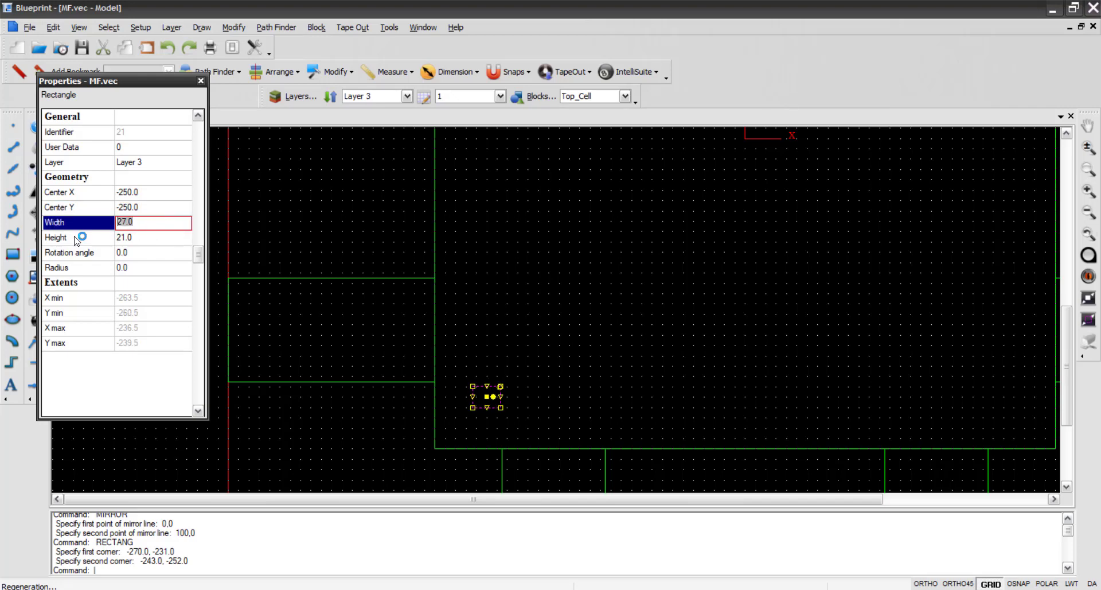
type("30")
left_click(151, 236)
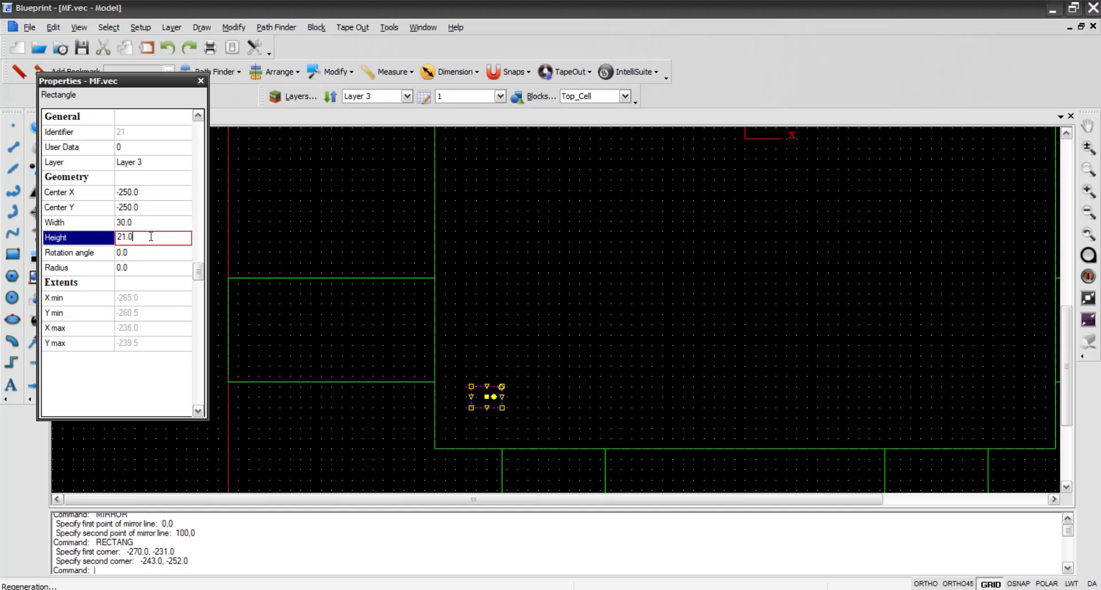
type("30")
key("Return")
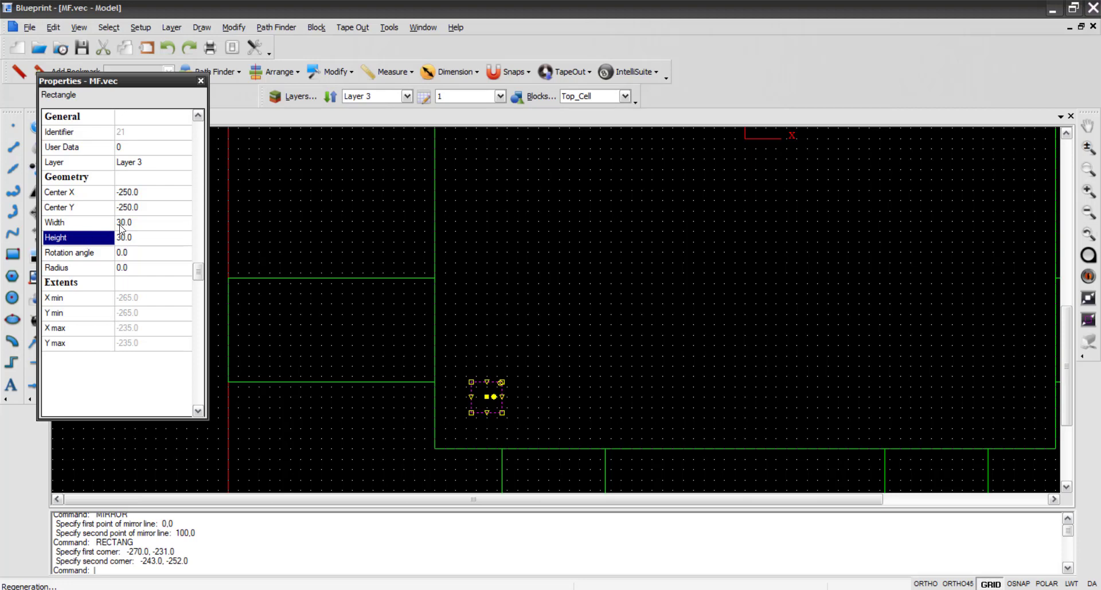
left_click(201, 81)
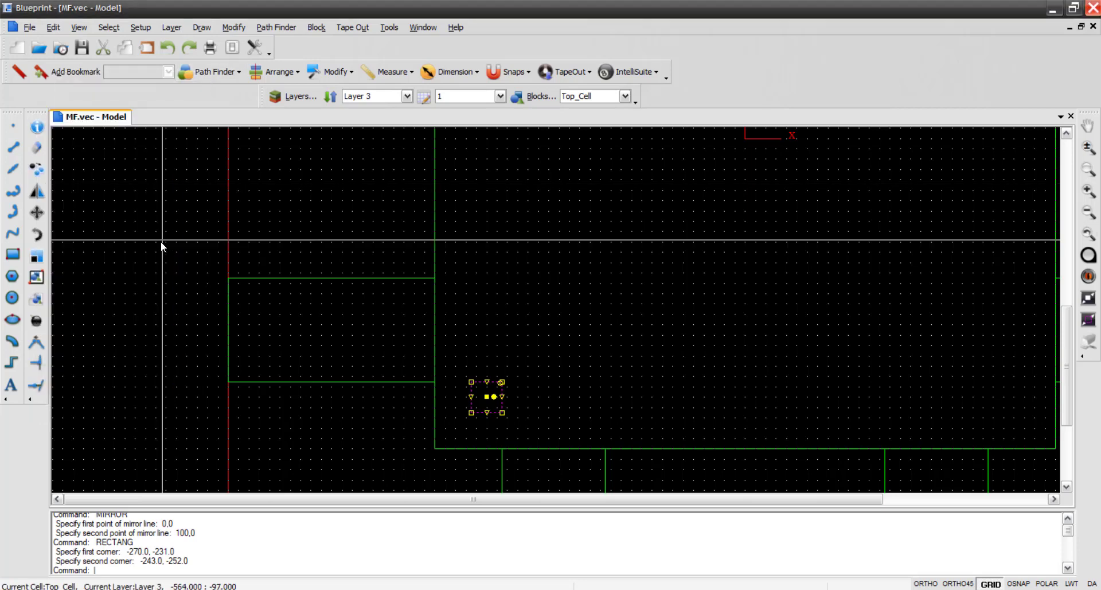
key("Escape")
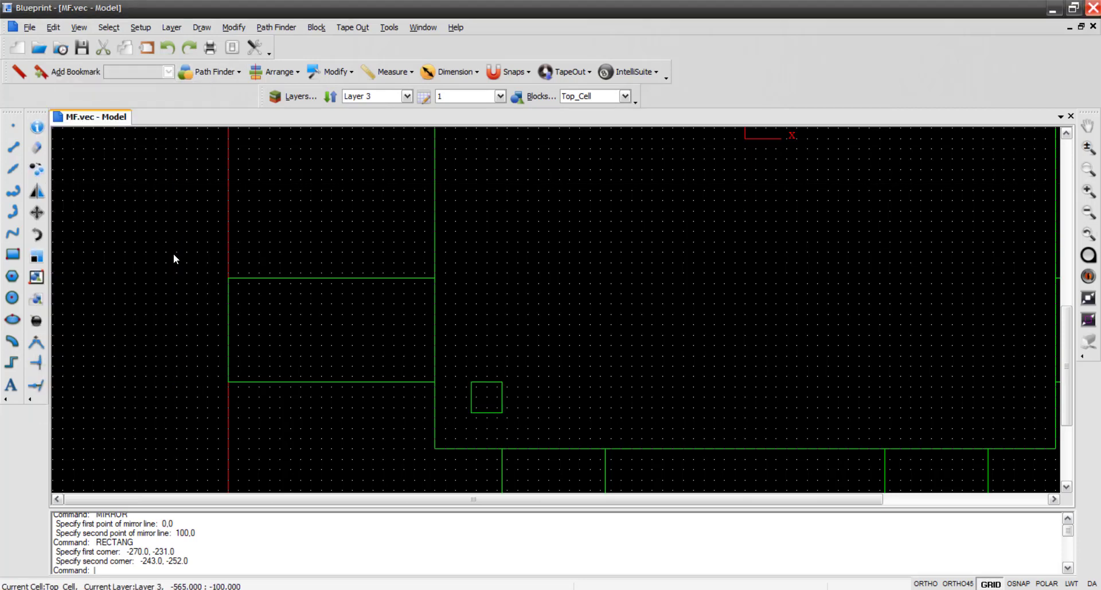
- Create a matrix array of the small square with 10 columns and 10 rows, using 60 column and row spacing
left_click(488, 411)
scroll(488, 412, "down", 1)
scroll(487, 412, "down", 1)
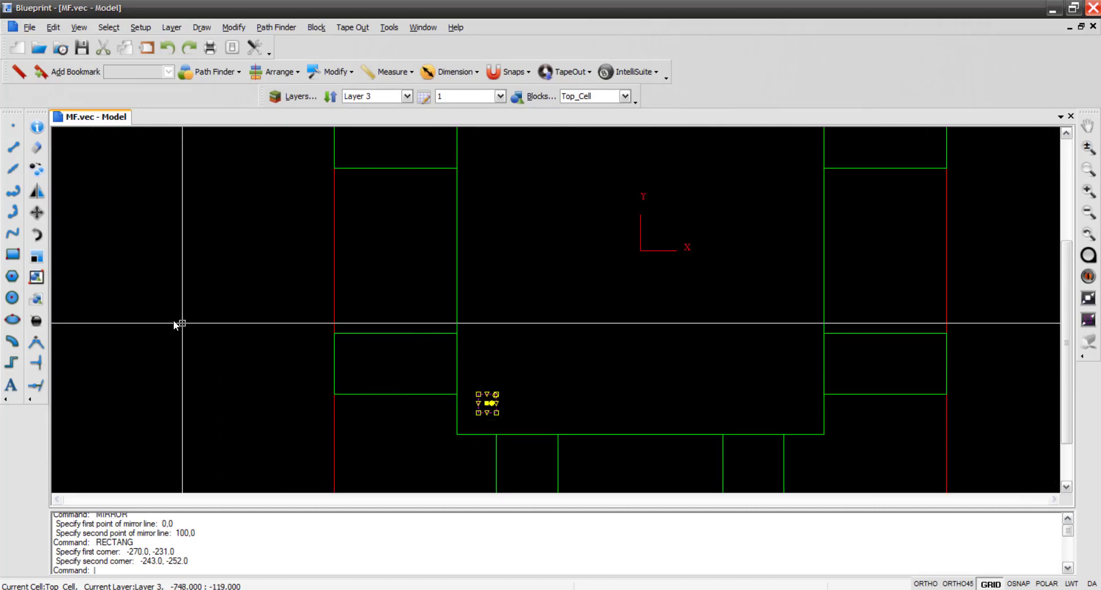
left_click(233, 27)
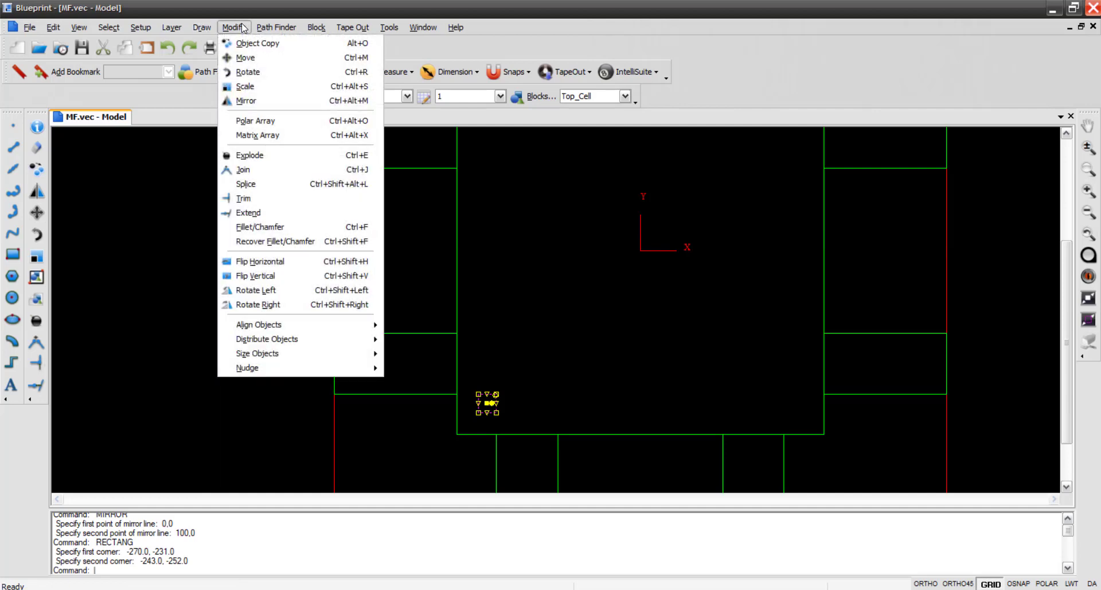
left_click(263, 134)
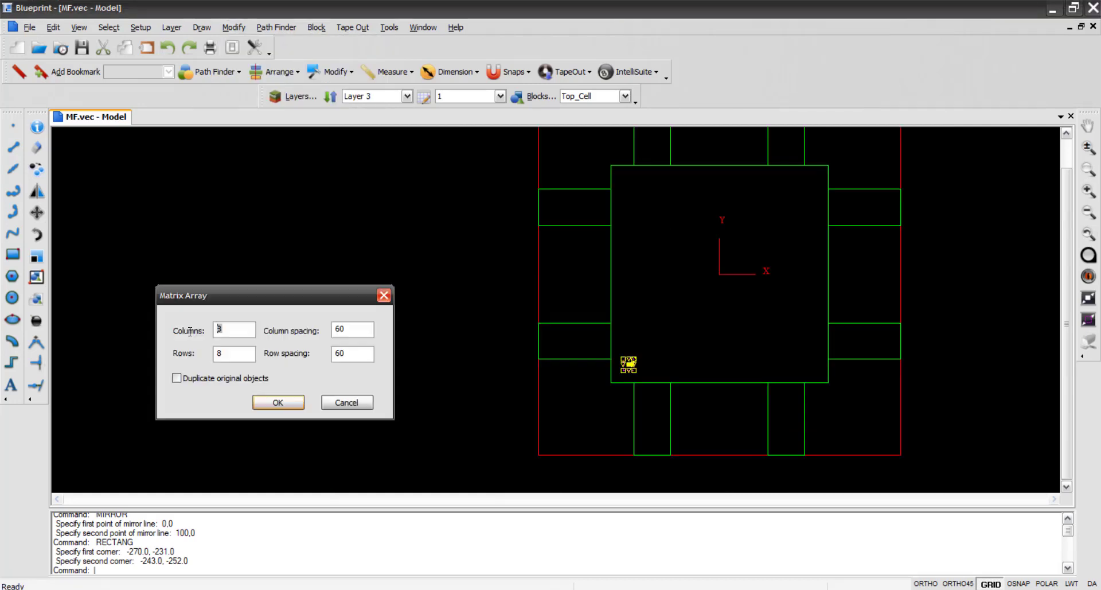
type("10")
double_click(228, 352)
type("3")
type("0")
left_click(297, 402)
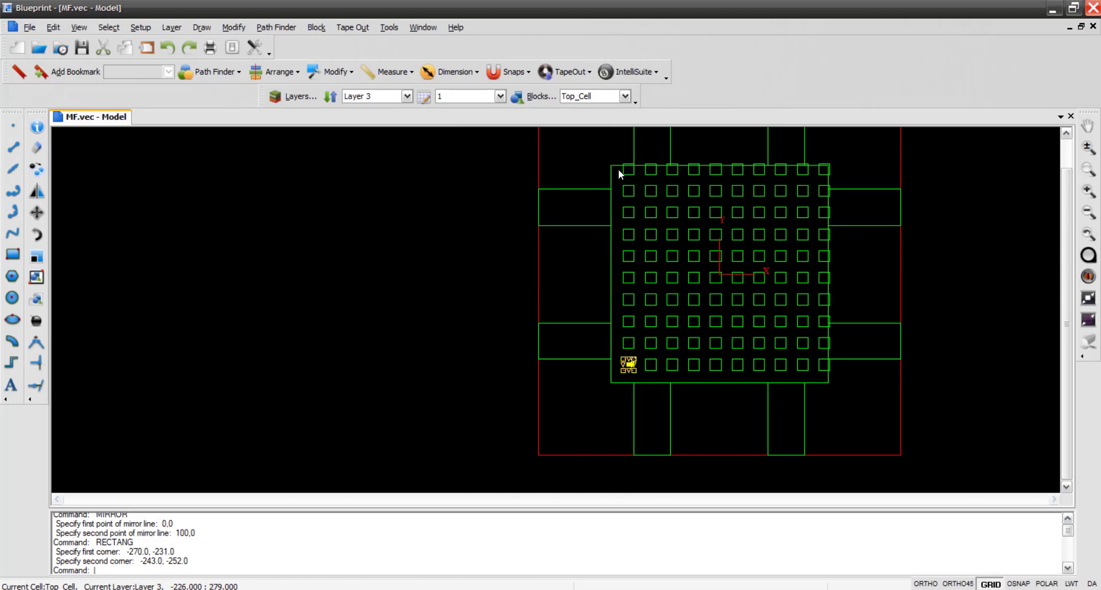
- Erase the top row and the rightmost column of squares that overlap the plate's edges
left_click_drag(675, 147, 903, 174)
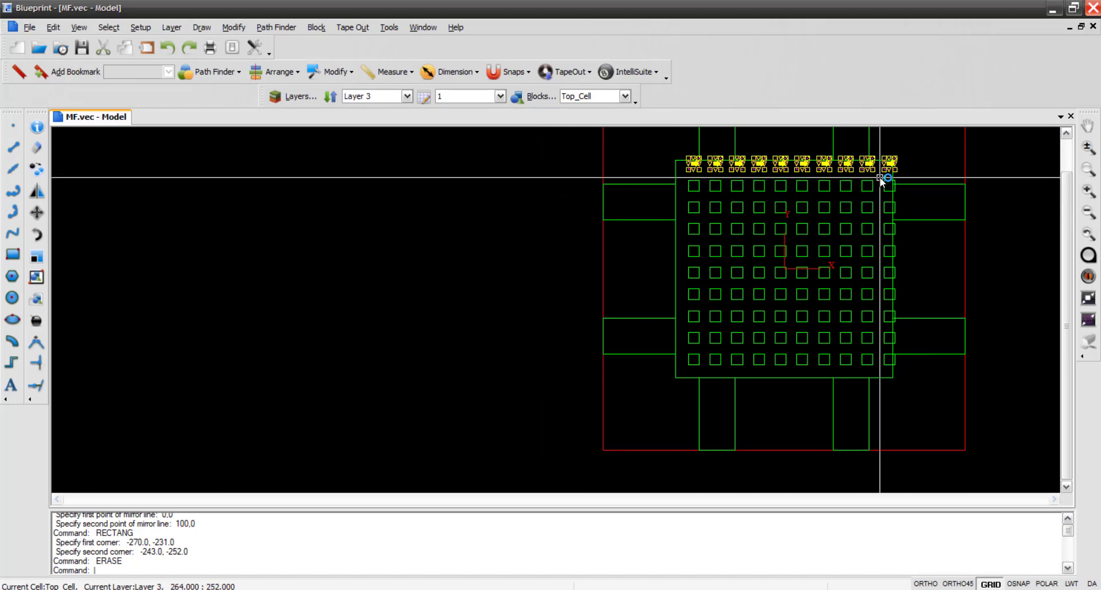
left_click_drag(900, 236, 901, 367)
key("Delete")
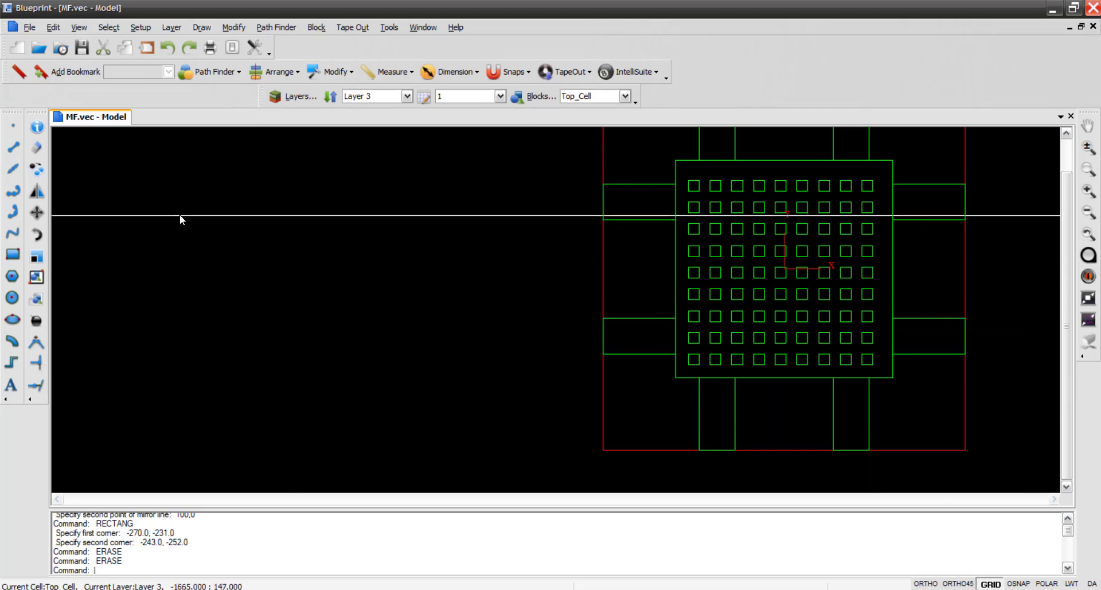
- Turn on Layer Fill to view the whole layout with its layers filled
left_click(79, 27)
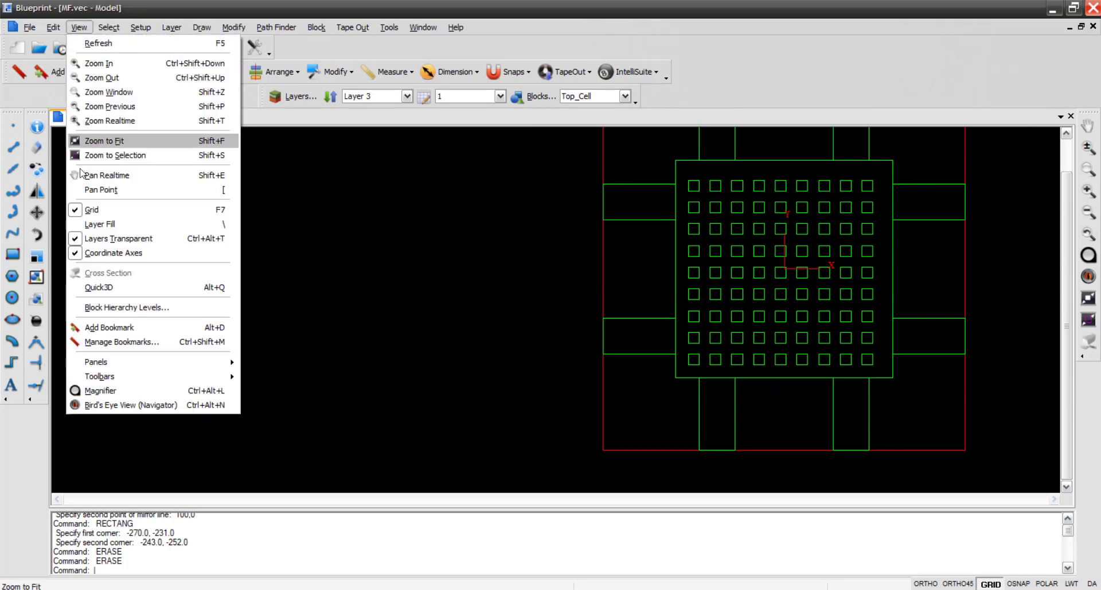
left_click(100, 224)
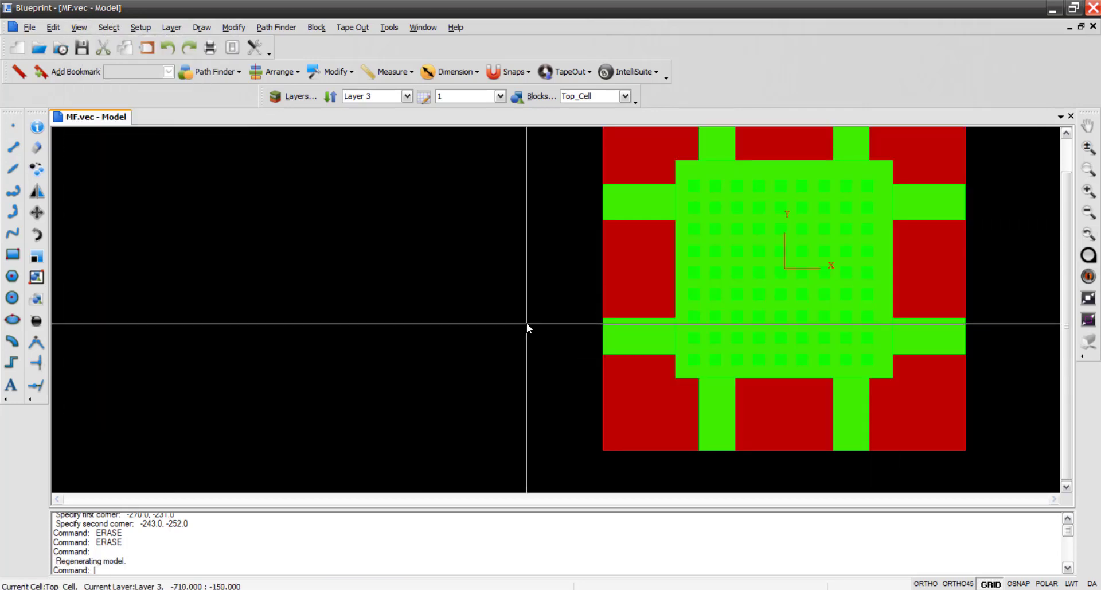
left_click(1088, 297)
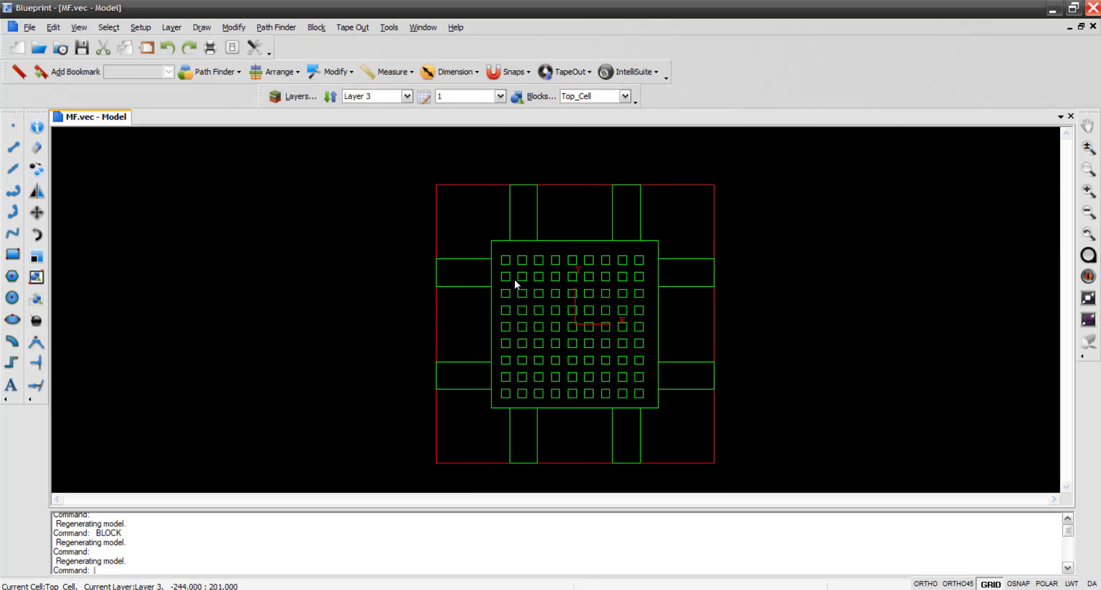
- Select the perforation grid of small squares on the central plate
left_click(652, 400)
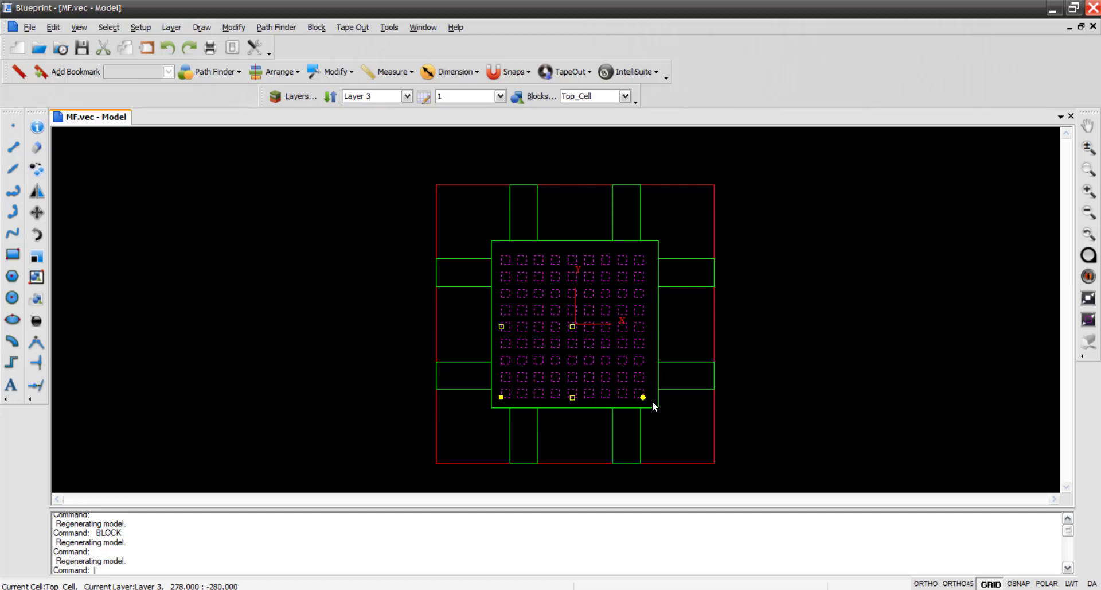
right_click(537, 277)
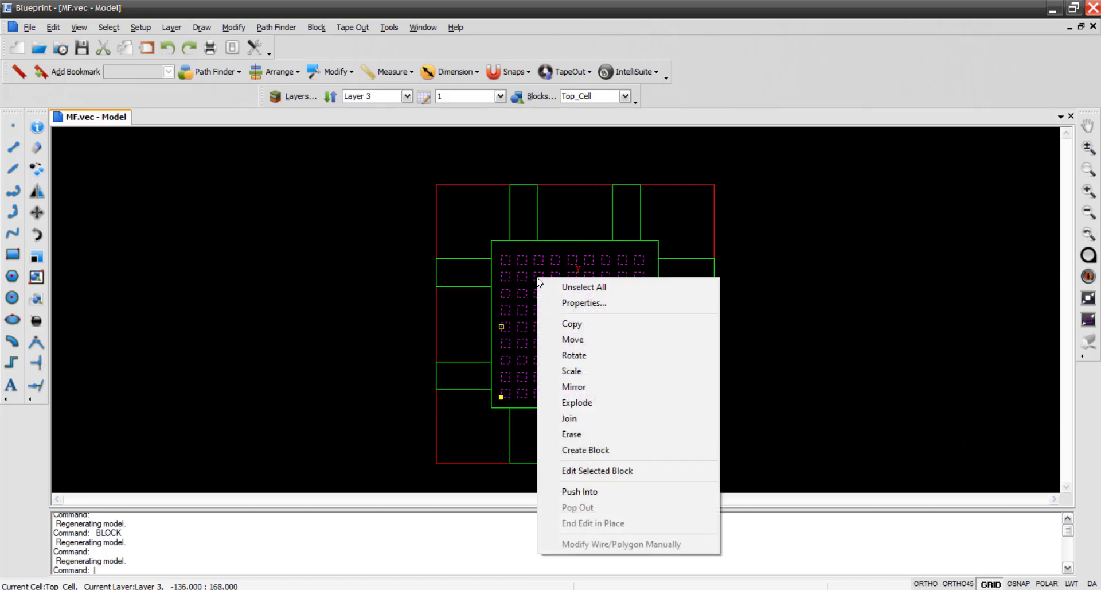
left_click(586, 450)
type("P")
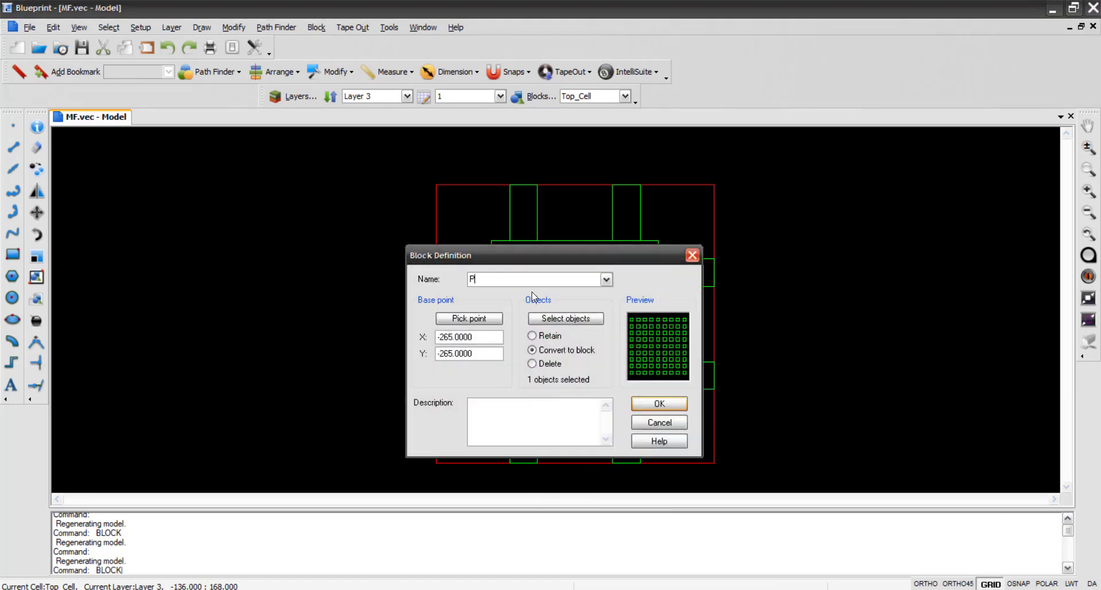
type("erforation")
key("shift+Home")
left_click_drag(551, 255, 250, 267)
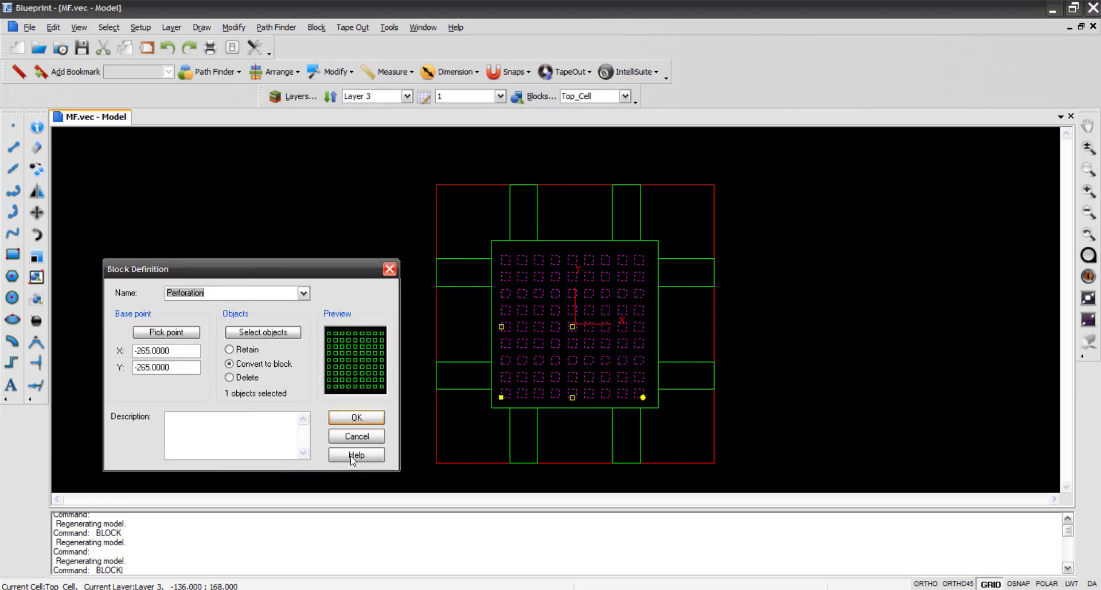
left_click(356, 436)
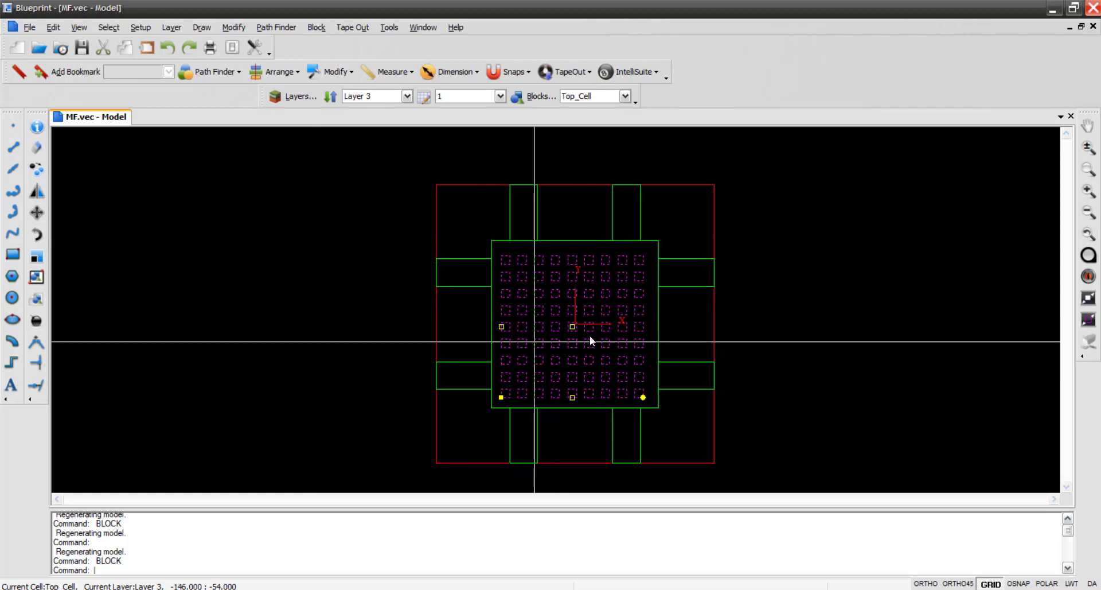
- Subtract the perforation grid from the central plate using Subtract (B-A) with Layer 3 as destination, and save the layout
left_click(575, 241)
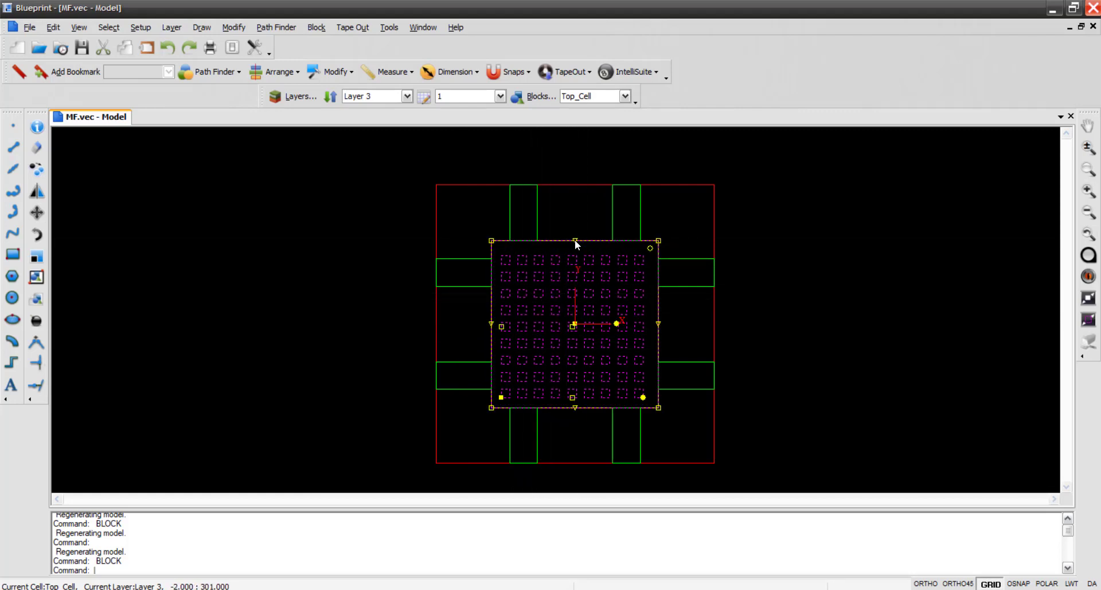
left_click(218, 72)
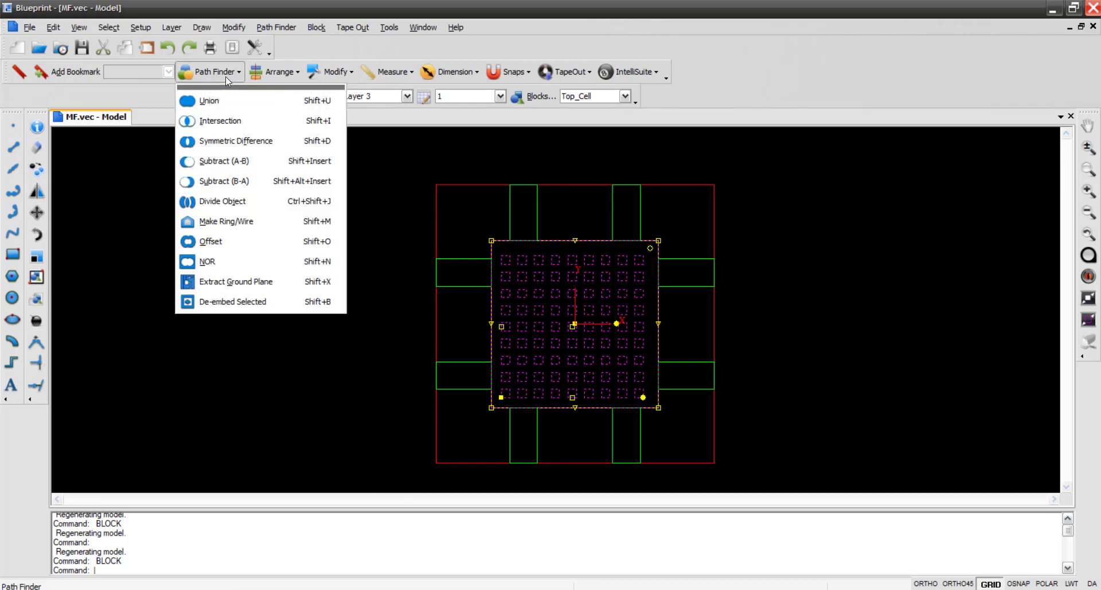
left_click(242, 183)
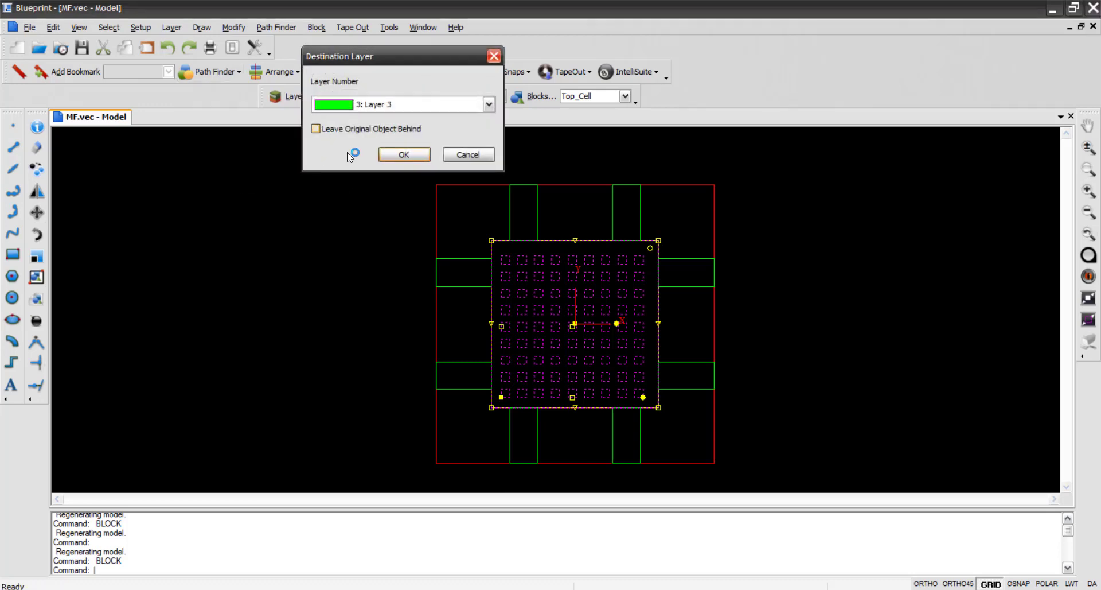
left_click(407, 154)
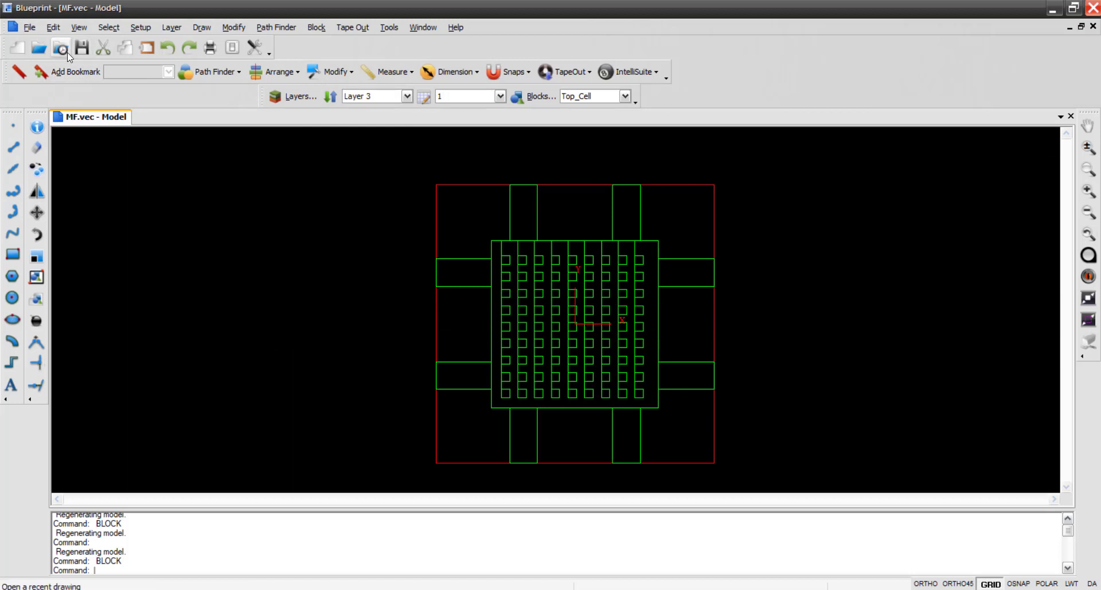
left_click(82, 48)
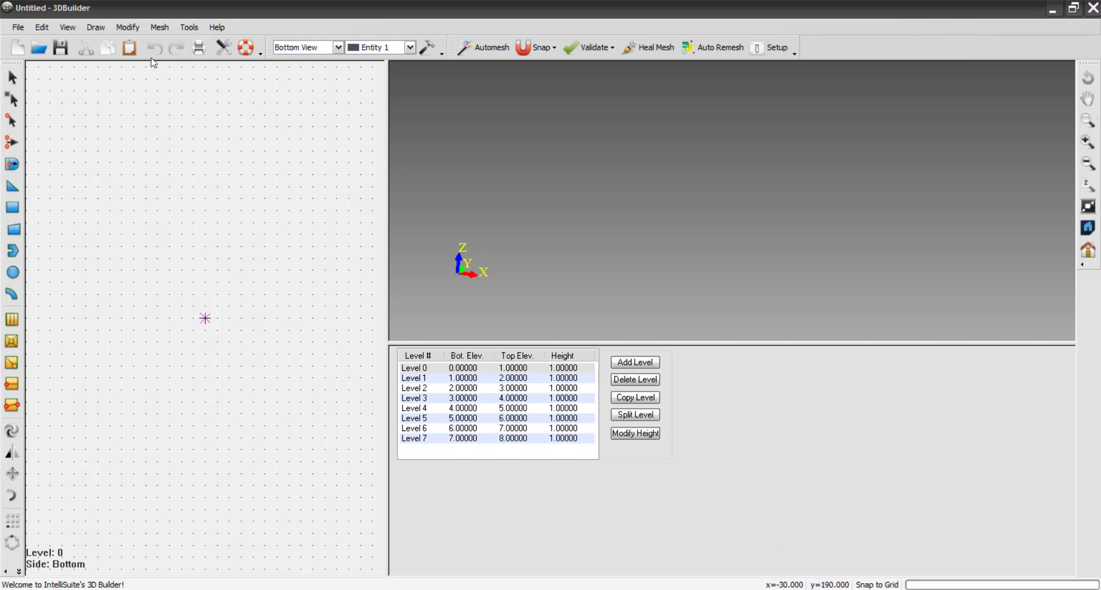
- Switch to 3DBuilder and automesh the mask file MF.vec with the Manhattan meshing type
left_click(132, 30)
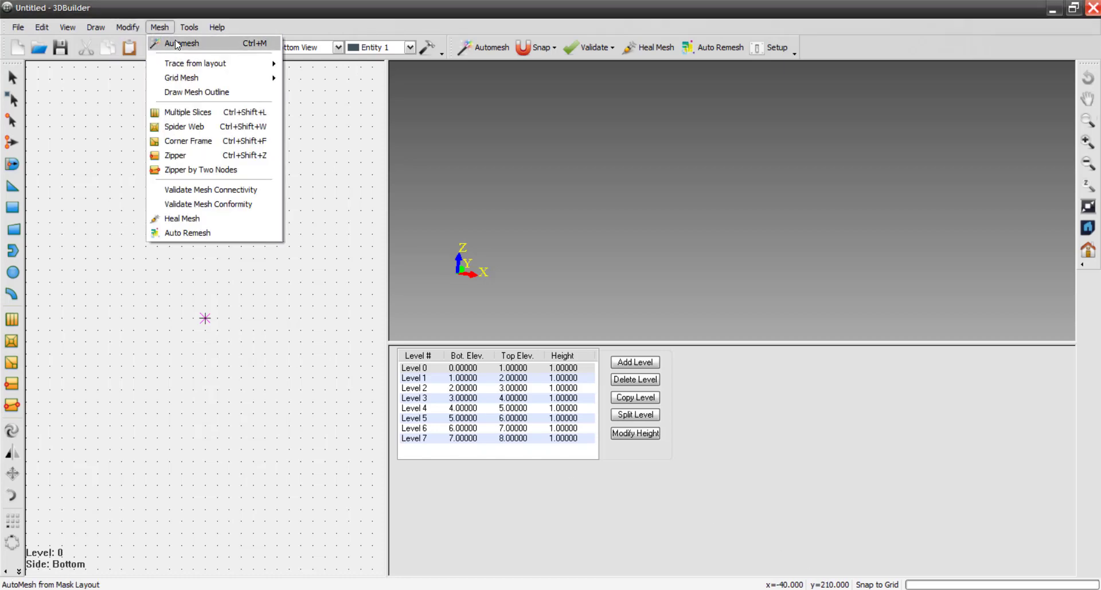
left_click(175, 41)
left_click(392, 322)
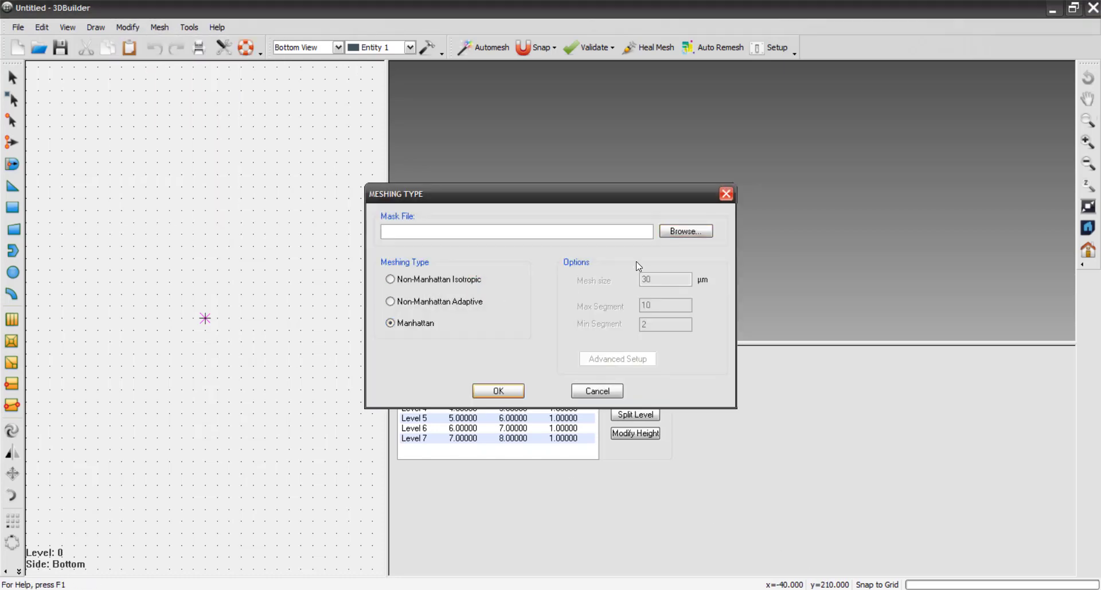
left_click(694, 230)
left_click(455, 216)
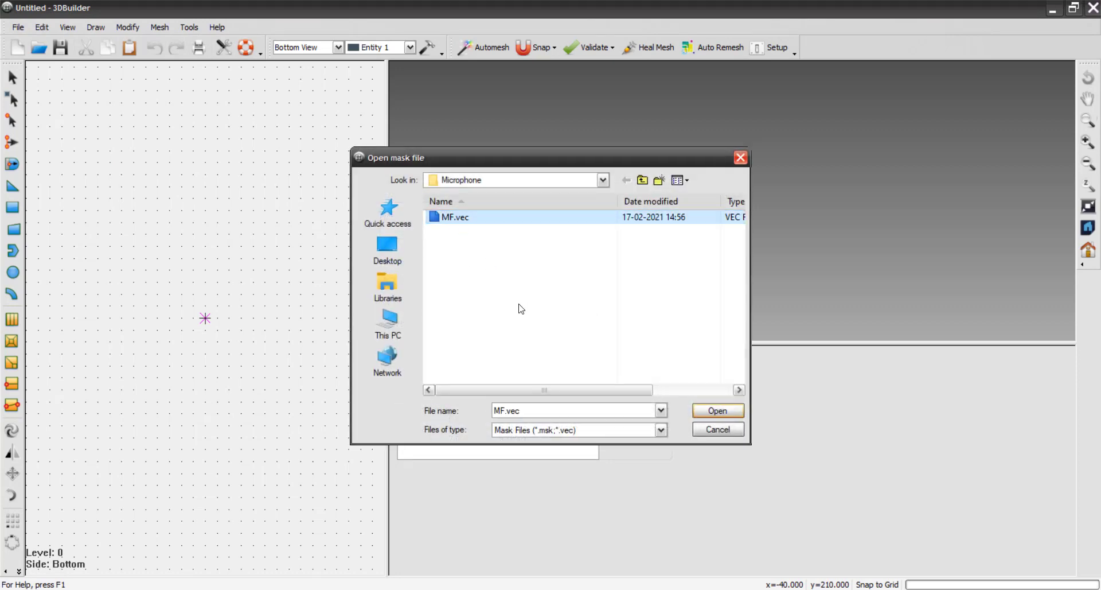
left_click(717, 410)
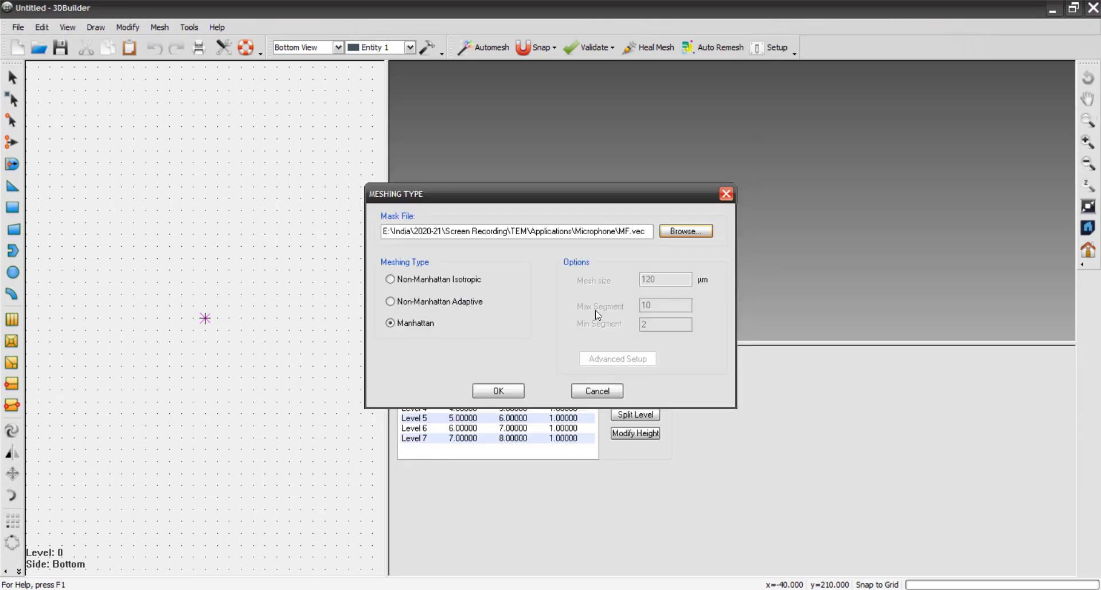
left_click(499, 393)
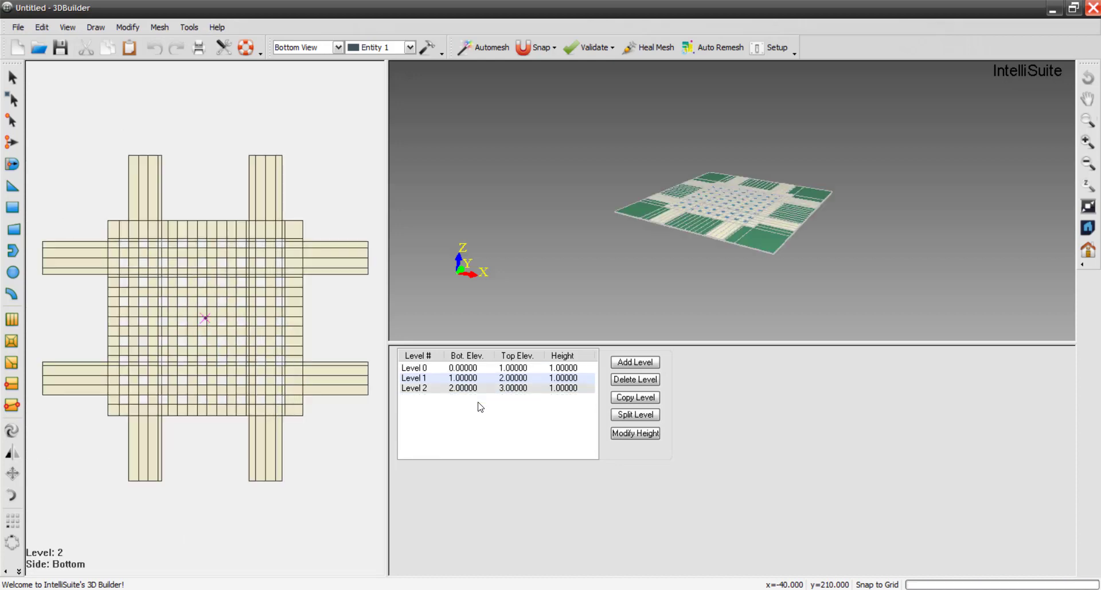
- Auto-remesh the model from Level 0 with a mesh size of 30 um, without maintaining the original meshes
left_click(424, 372)
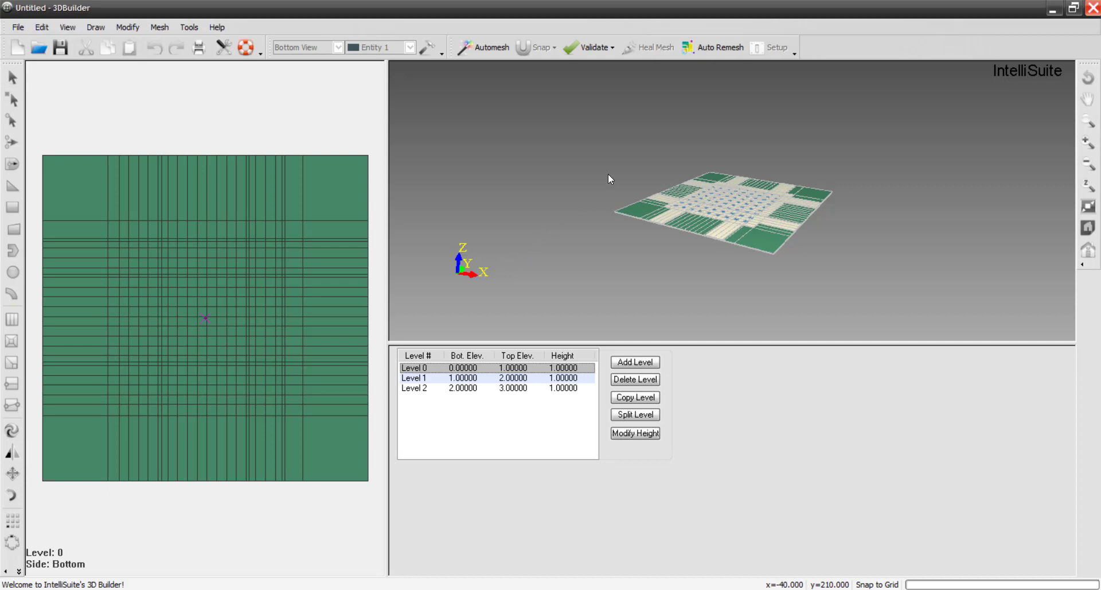
left_click(716, 51)
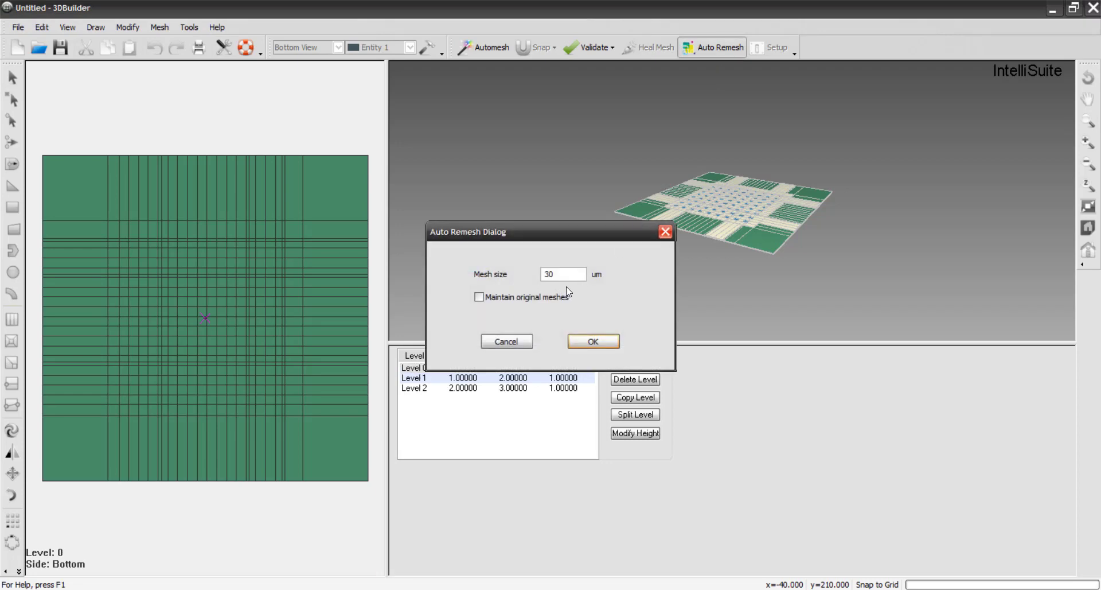
left_click(582, 342)
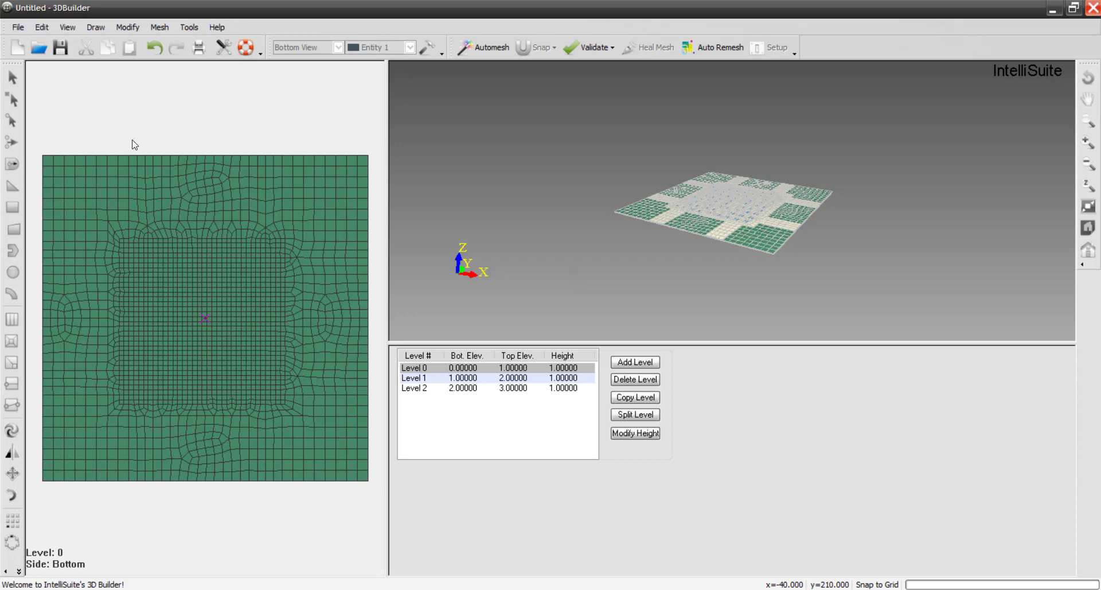
- Save the meshed model as MF_ana in the Microphone folder
left_click(60, 50)
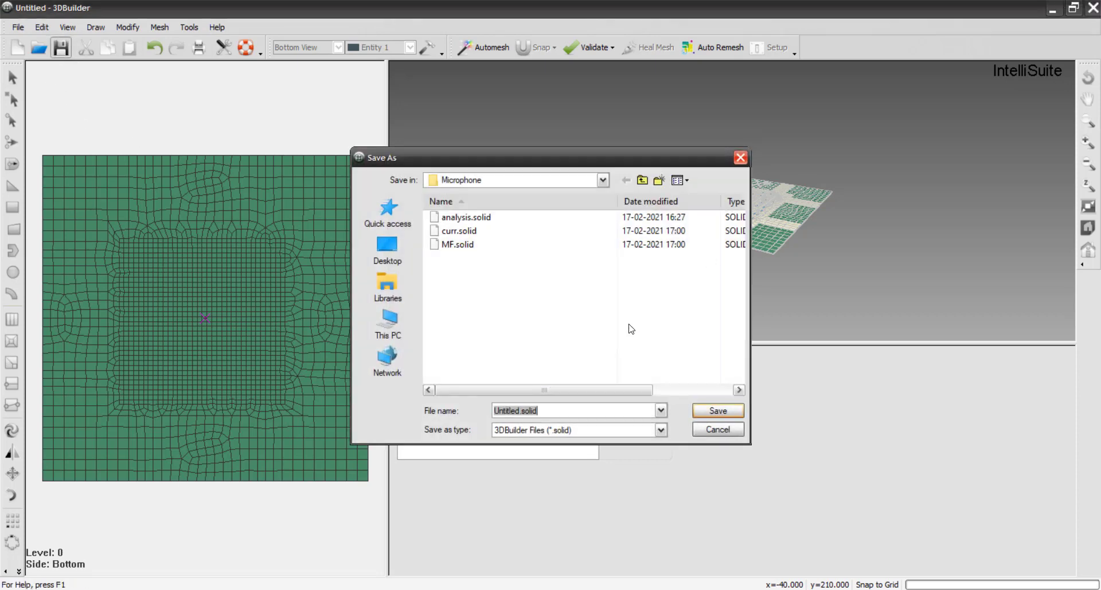
type("M")
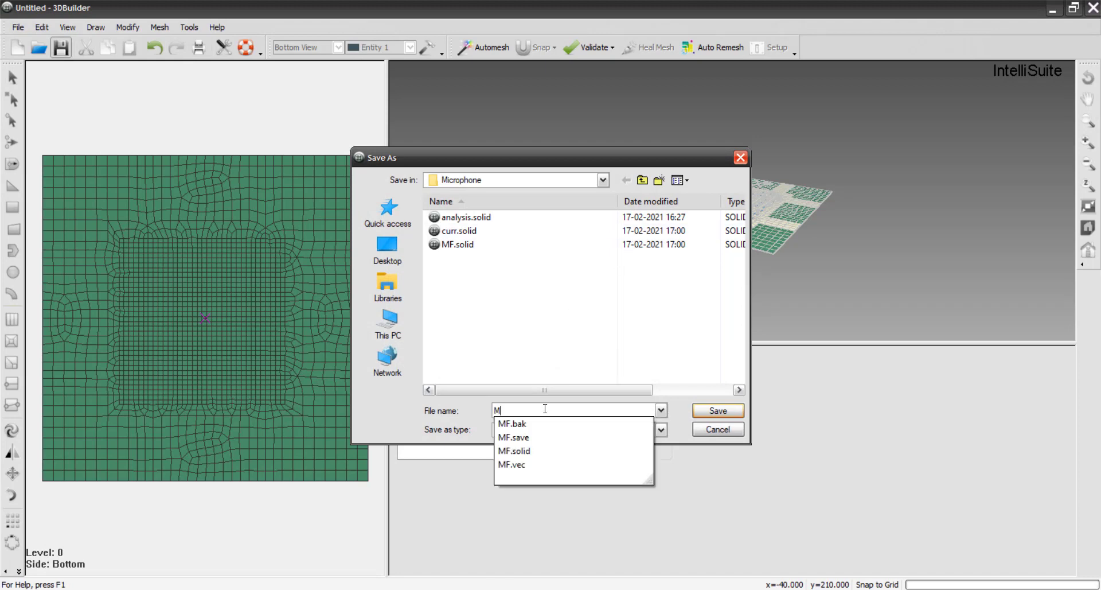
type("F_")
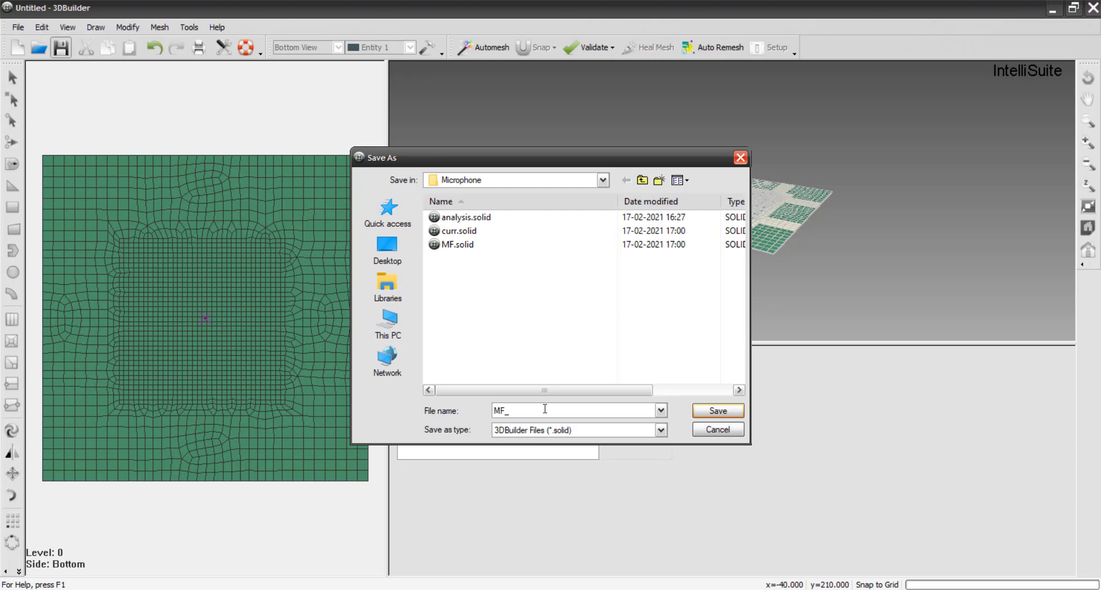
type("ana")
key("Return")
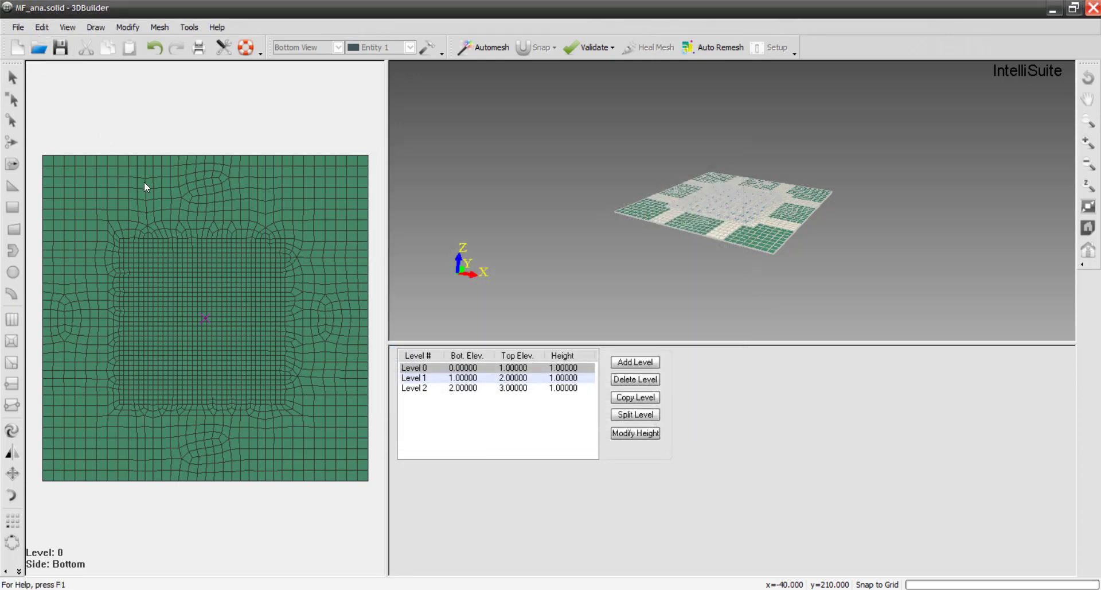
- Set the height of Level 0 to 2 µm
left_click(625, 434)
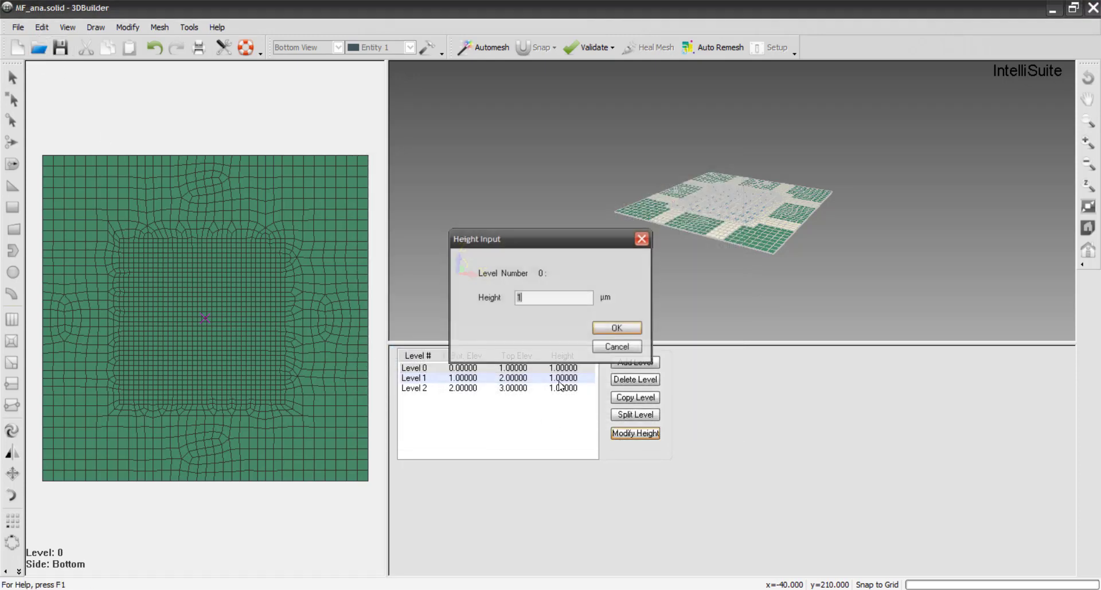
key("BackSpace")
type("2")
key("Return")
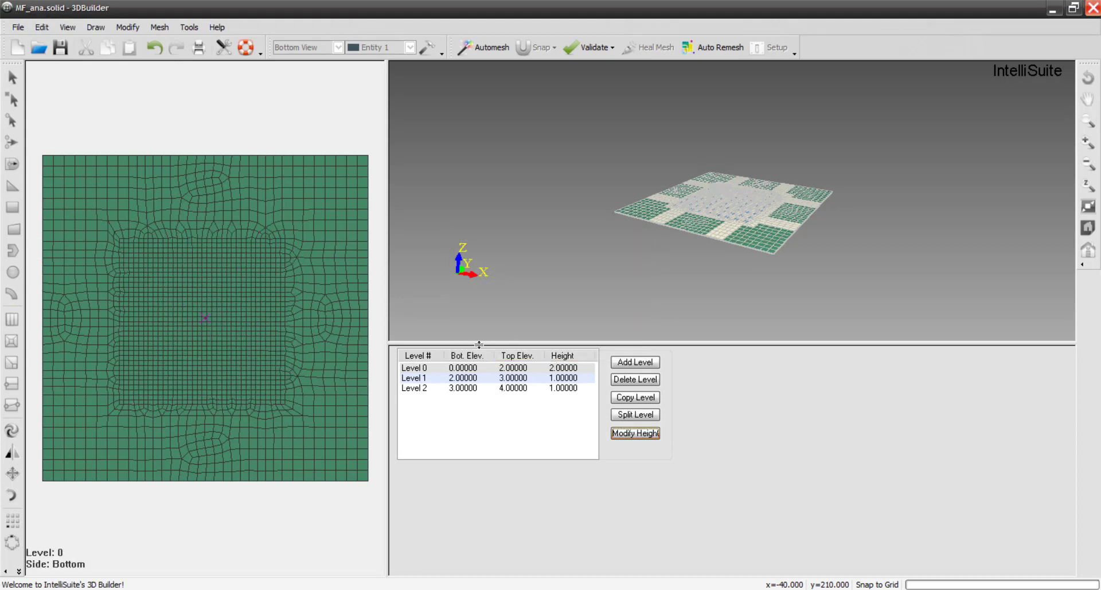
- Add an empty level above Level 1 and set its height to 2.5 µm
left_click(424, 378)
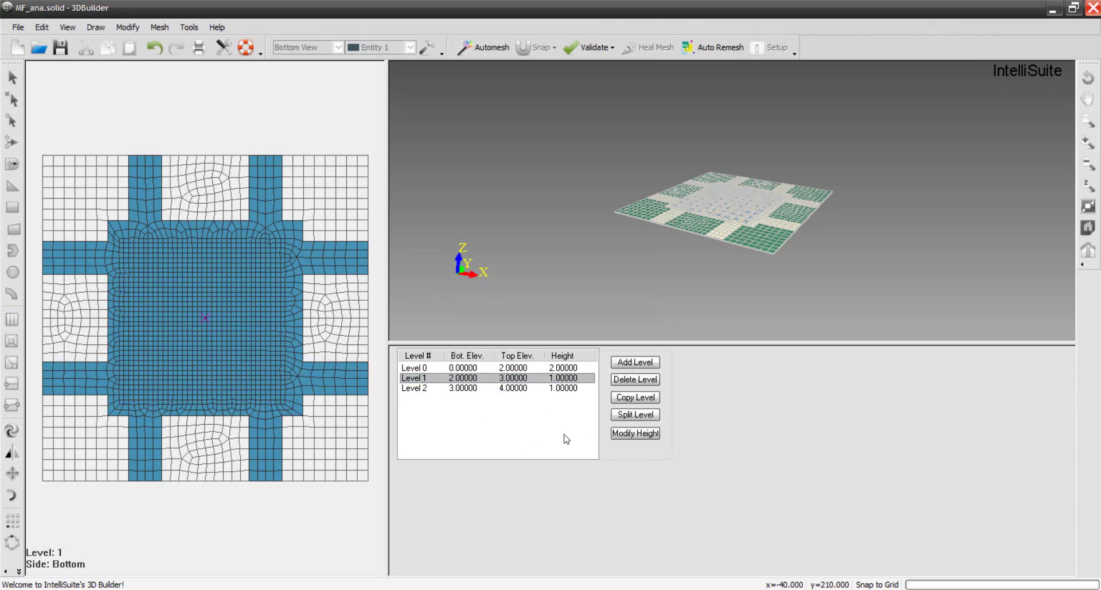
left_click(634, 362)
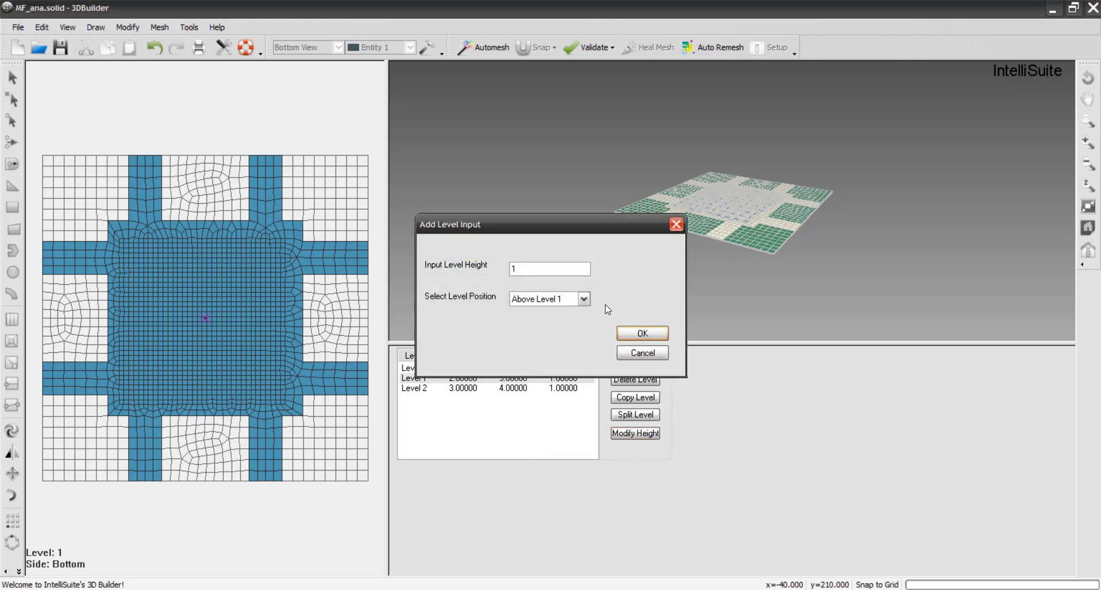
left_click(638, 334)
left_click(425, 387)
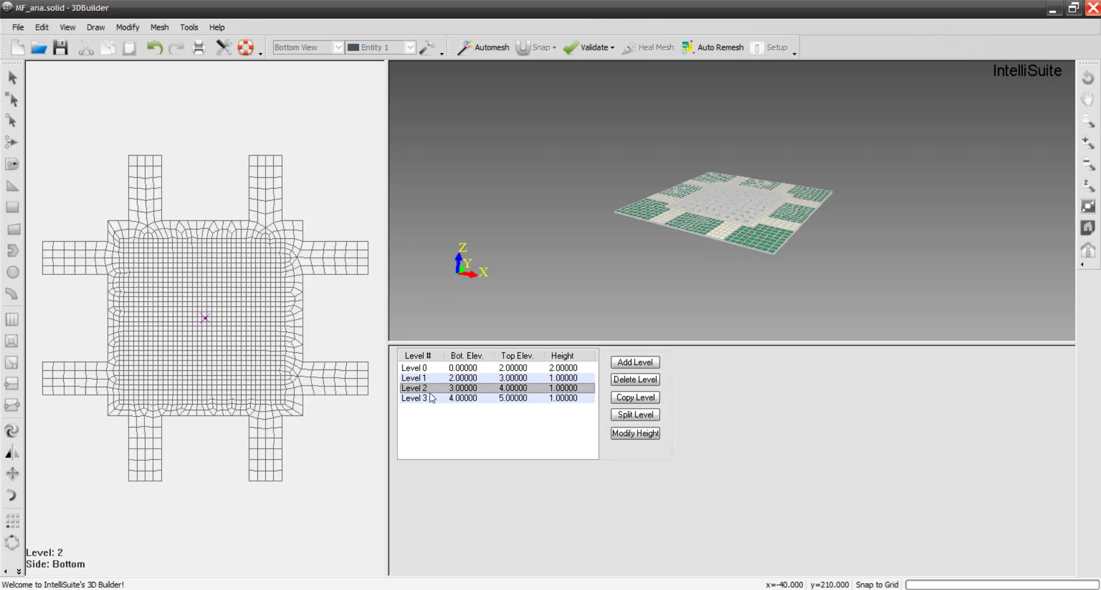
left_click(635, 433)
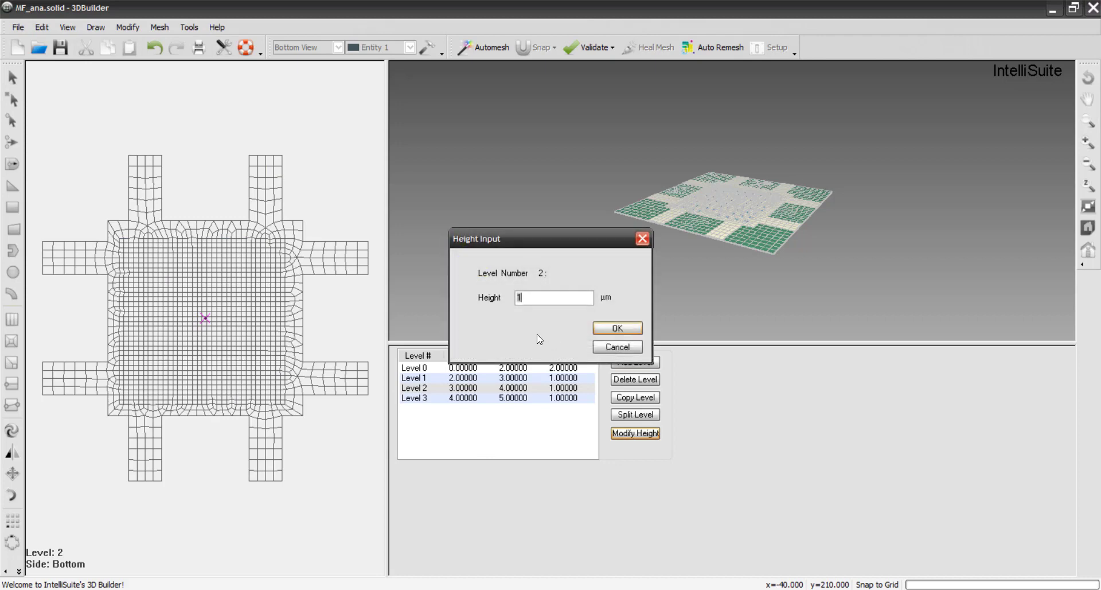
type("2.5")
key("Return")
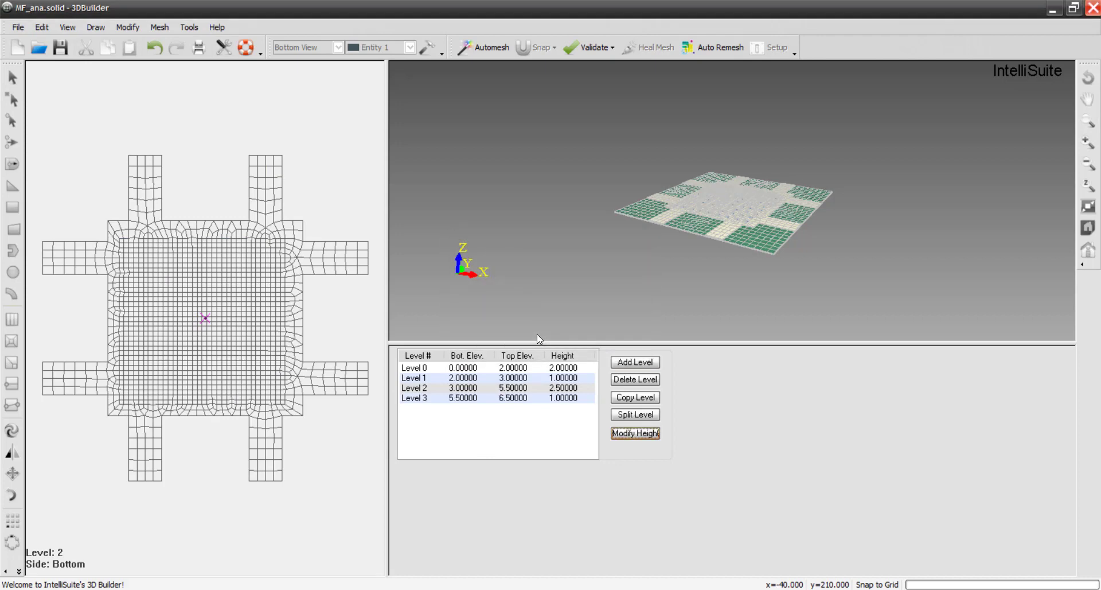
- Set the height of the perforated plate level, Level 3, to 10 µm
left_click(409, 401)
left_click(654, 435)
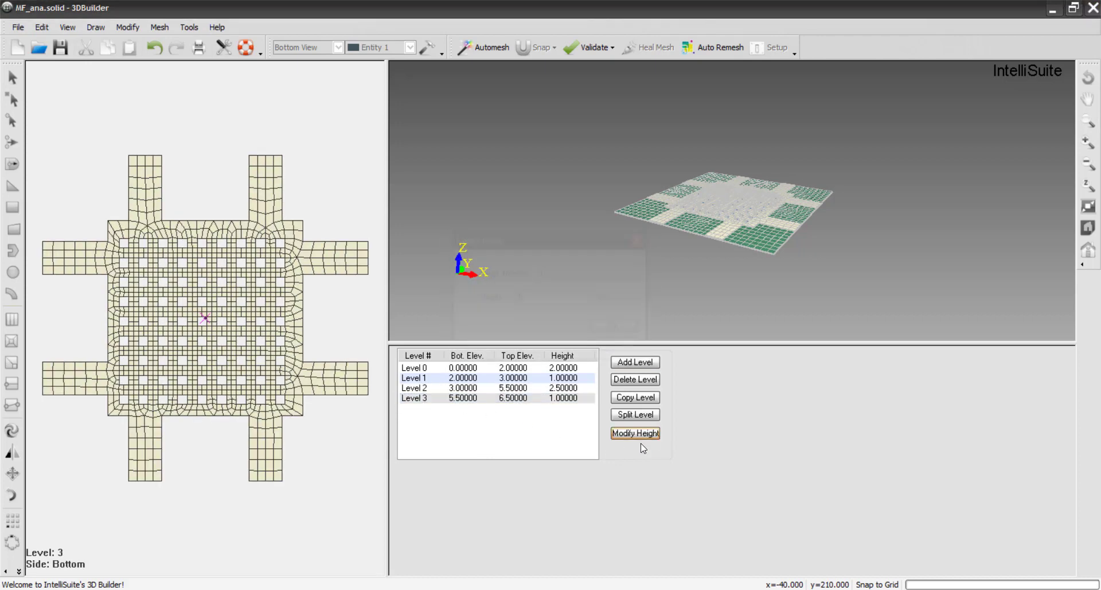
type("10")
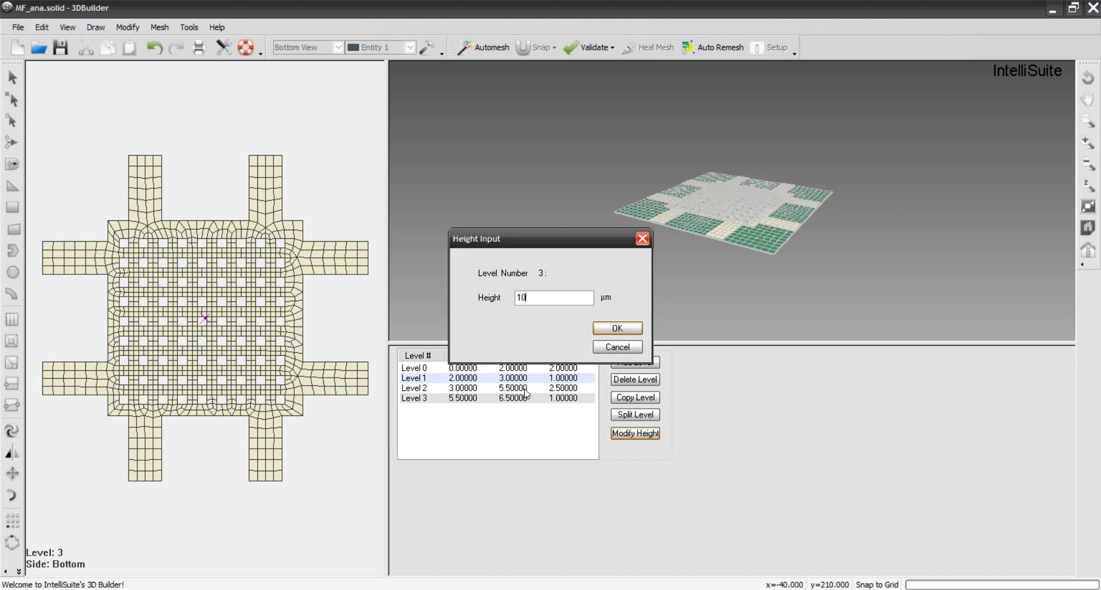
key("Return")
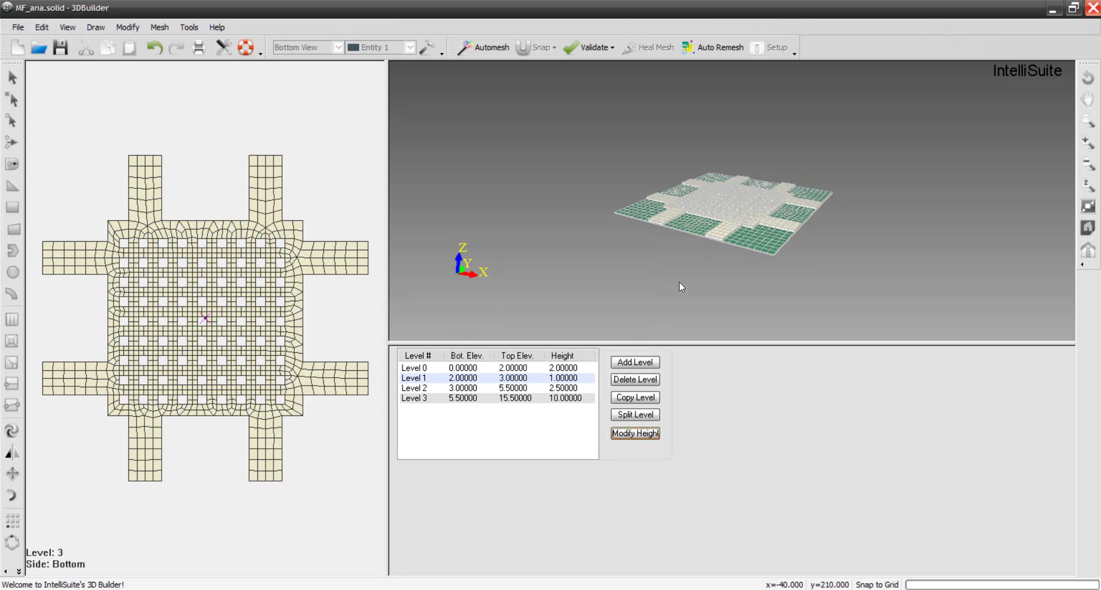
- Enlarge and orbit the 3D view to examine the plate and beams above the base, and display Level 0
scroll(679, 286, "up", 3)
left_click_drag(700, 345, 700, 469)
left_click_drag(652, 408, 686, 344)
scroll(686, 344, "up", 5)
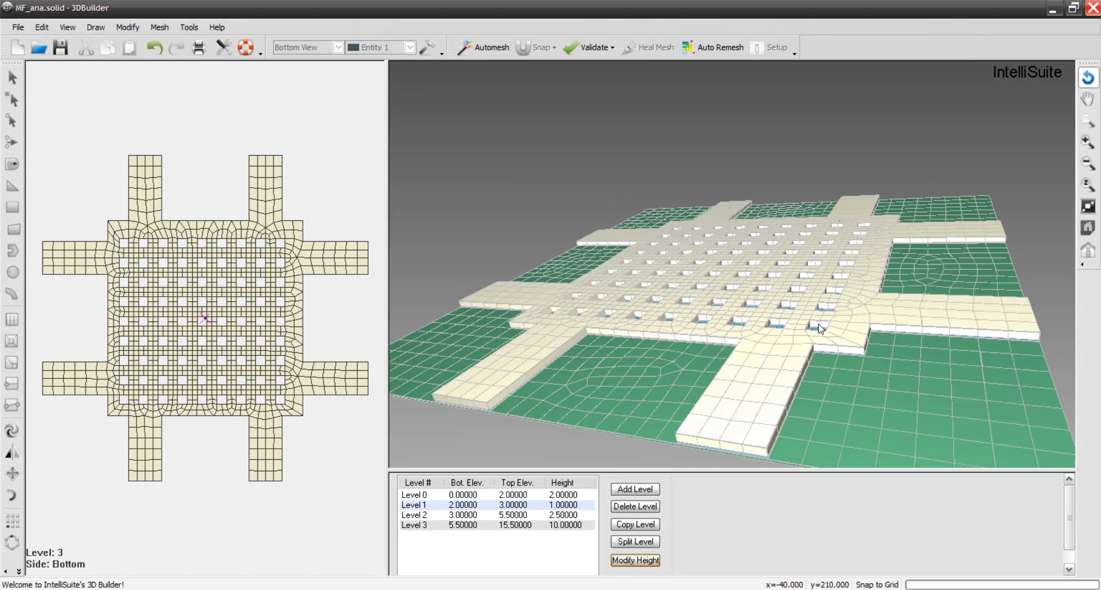
left_click_drag(820, 328, 737, 363)
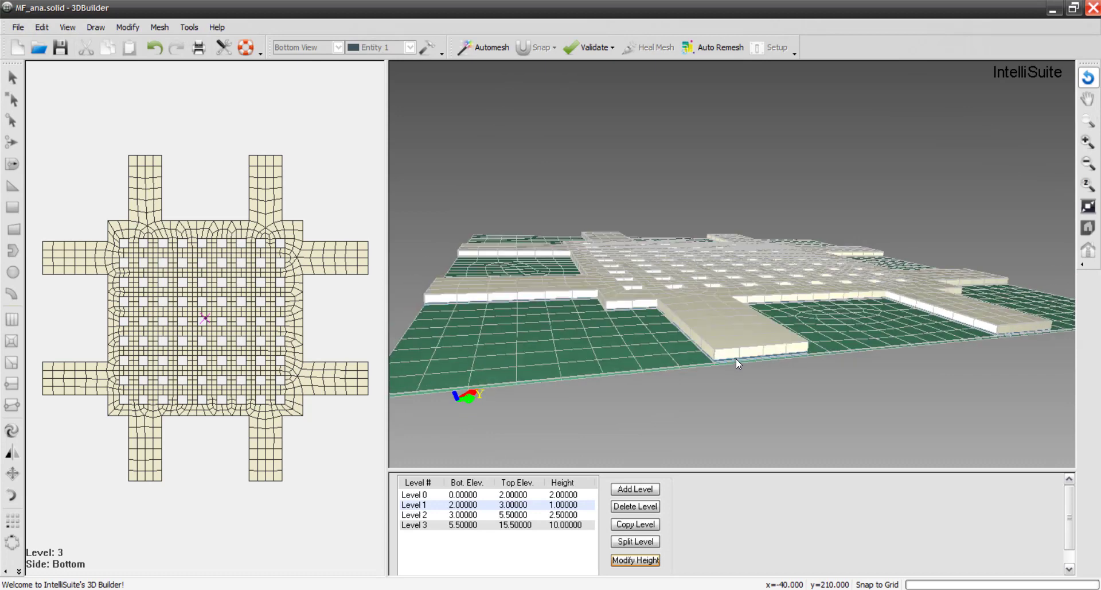
left_click(426, 496)
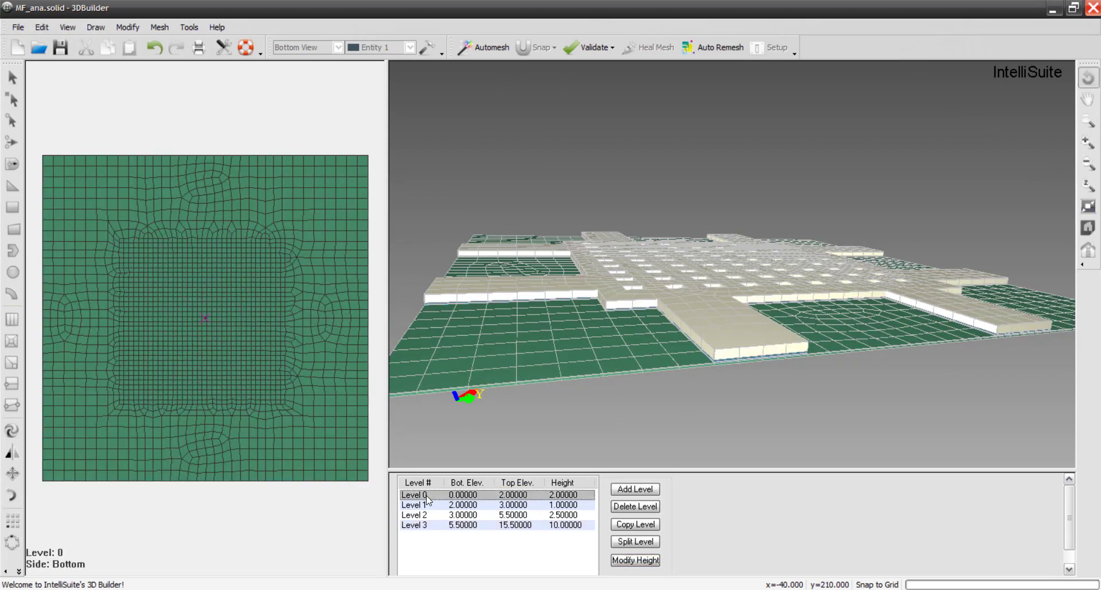
- Display Levels 1, 2 and 3 one after another to check their meshes, and save the model
left_click(427, 505)
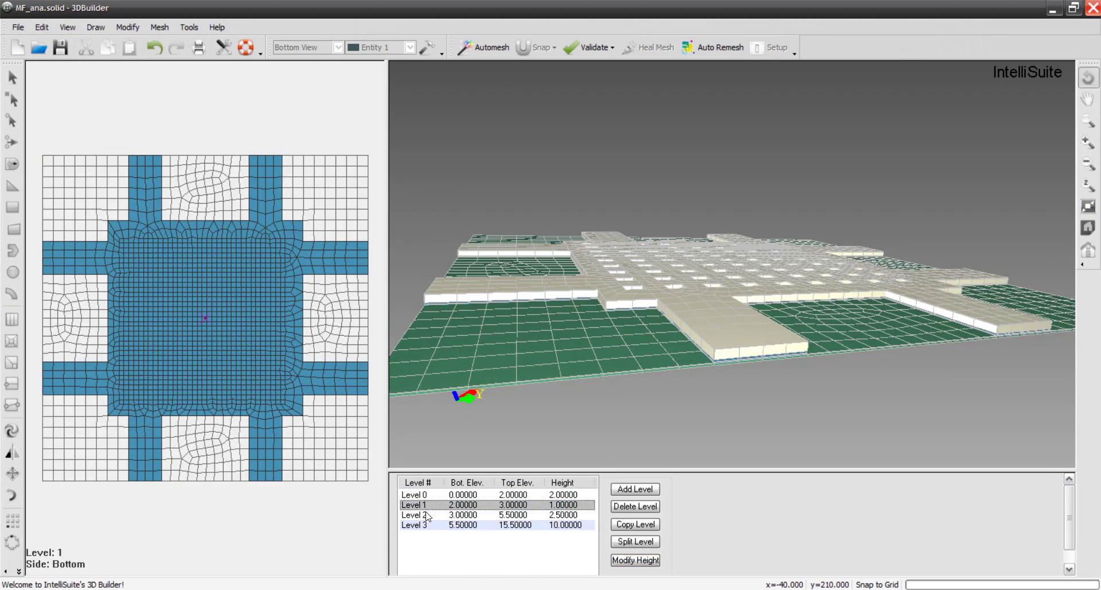
left_click(426, 516)
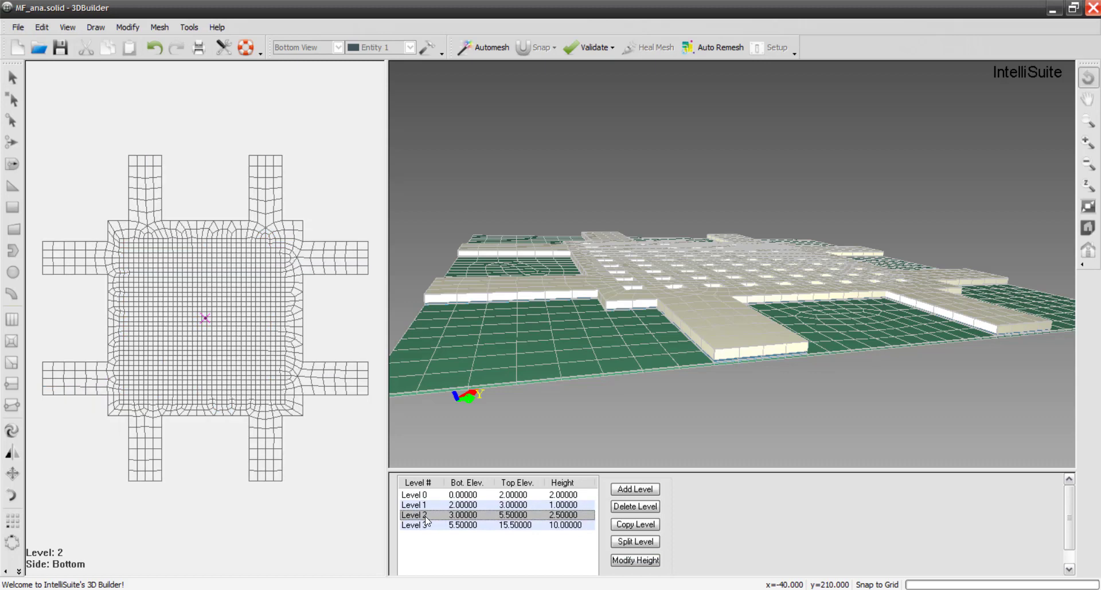
left_click(426, 526)
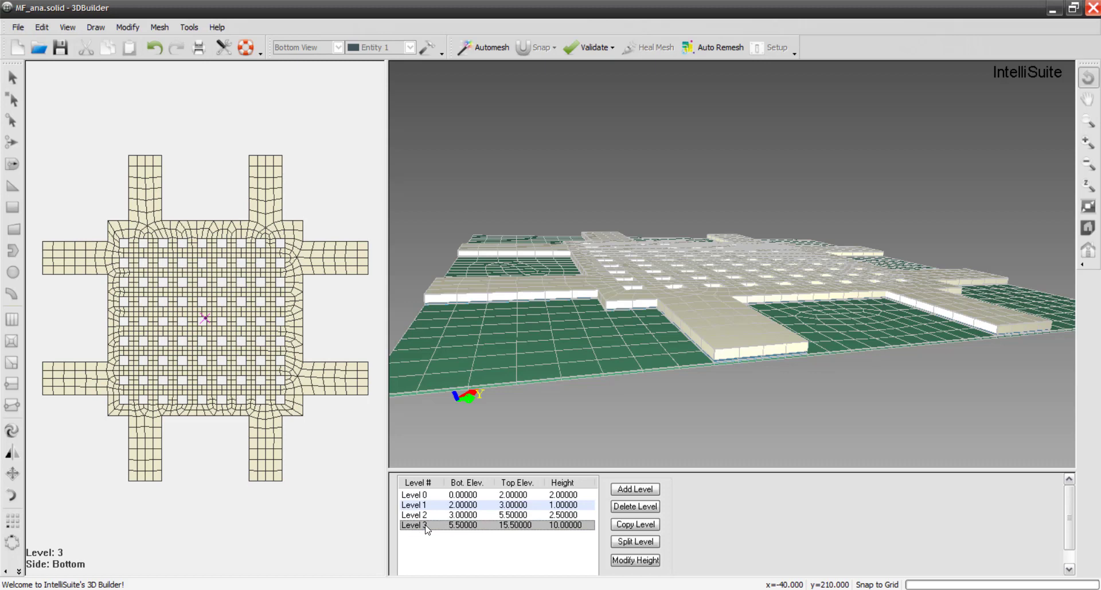
left_click(58, 48)
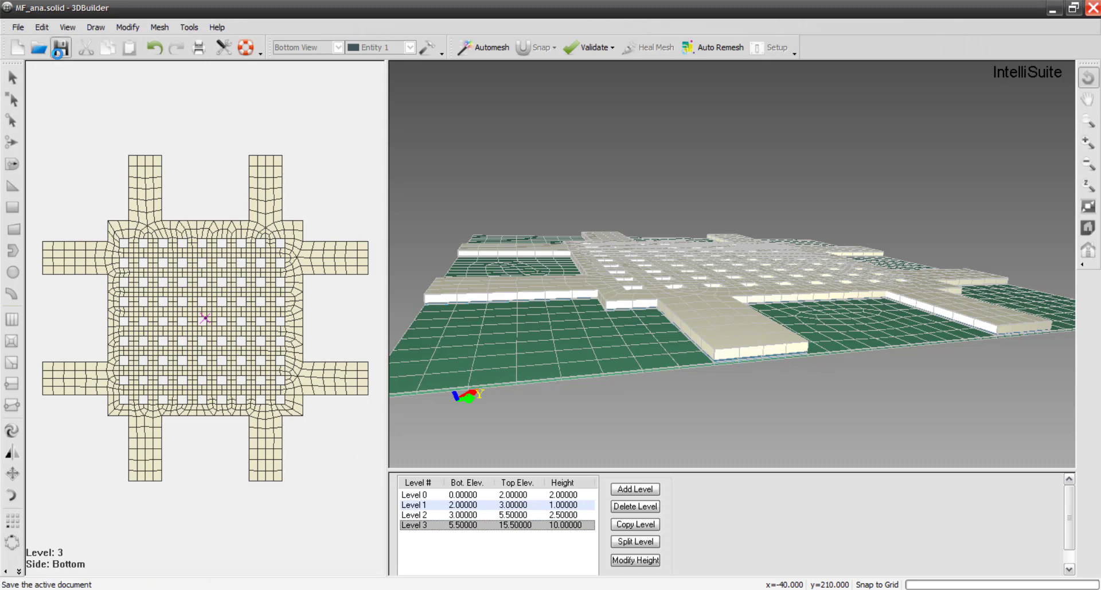
- Export the model to the ThermoElectroMechanical analysis module with the mesh connectivity check, saving the analysis file as Microphone
left_click(17, 27)
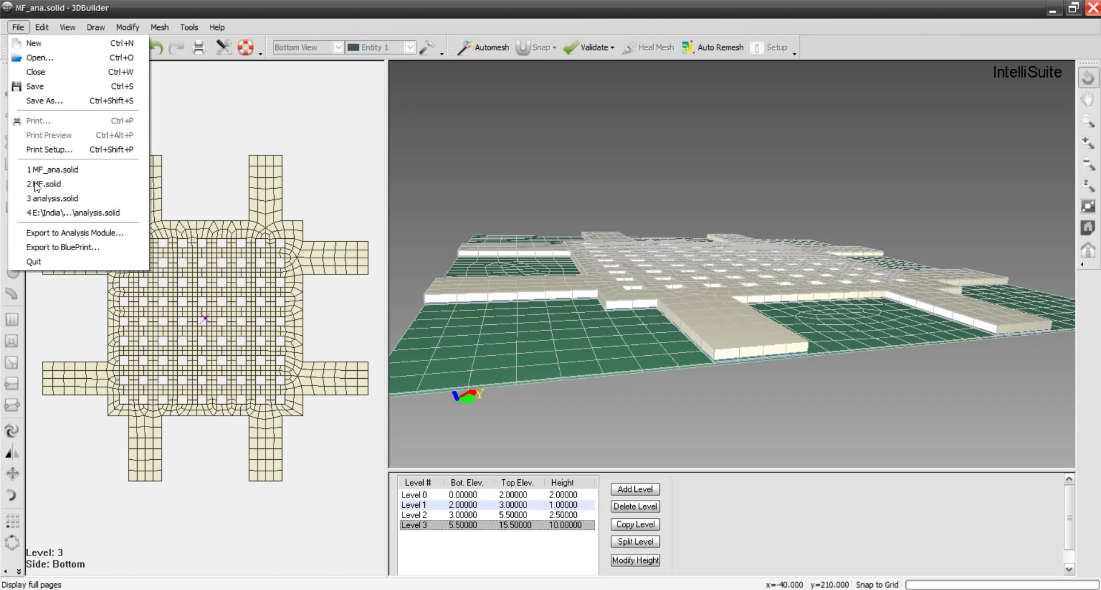
left_click(49, 234)
left_click(519, 272)
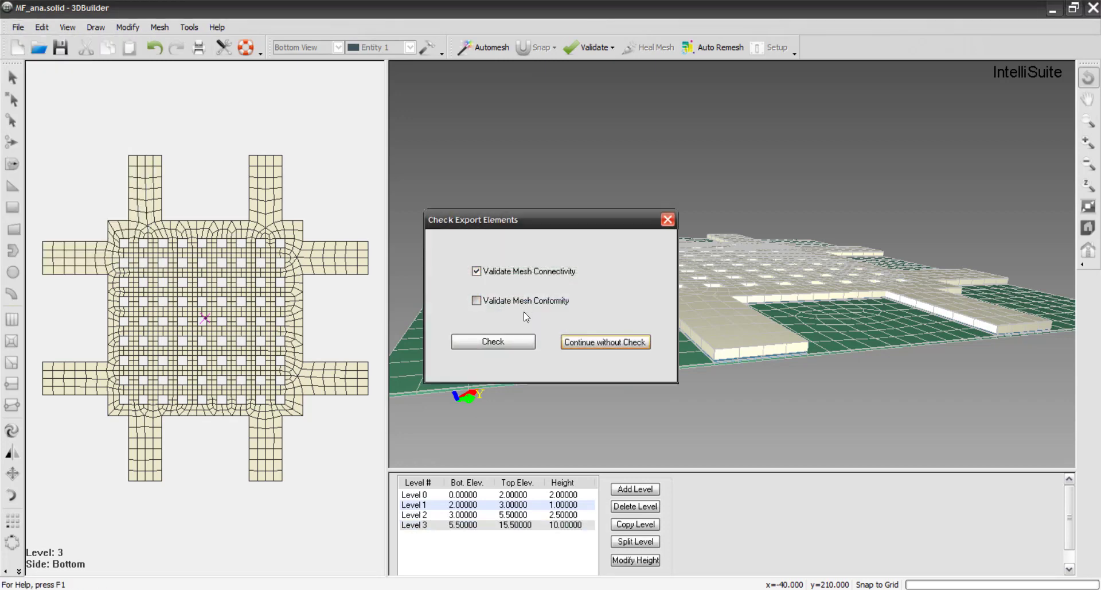
left_click(509, 341)
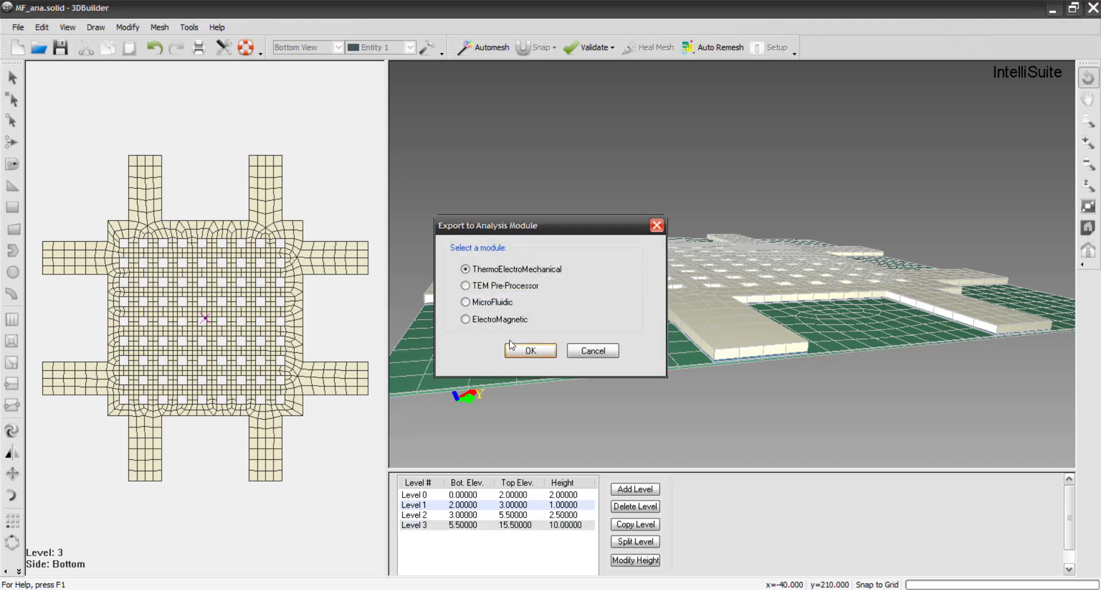
left_click(518, 351)
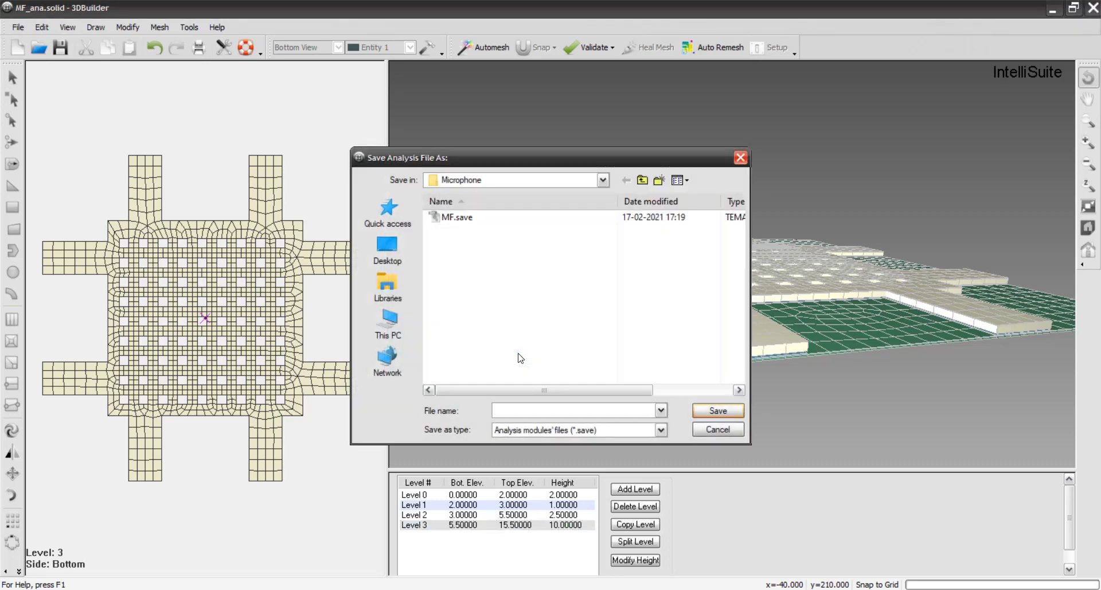
type("Microphone")
key("Return")
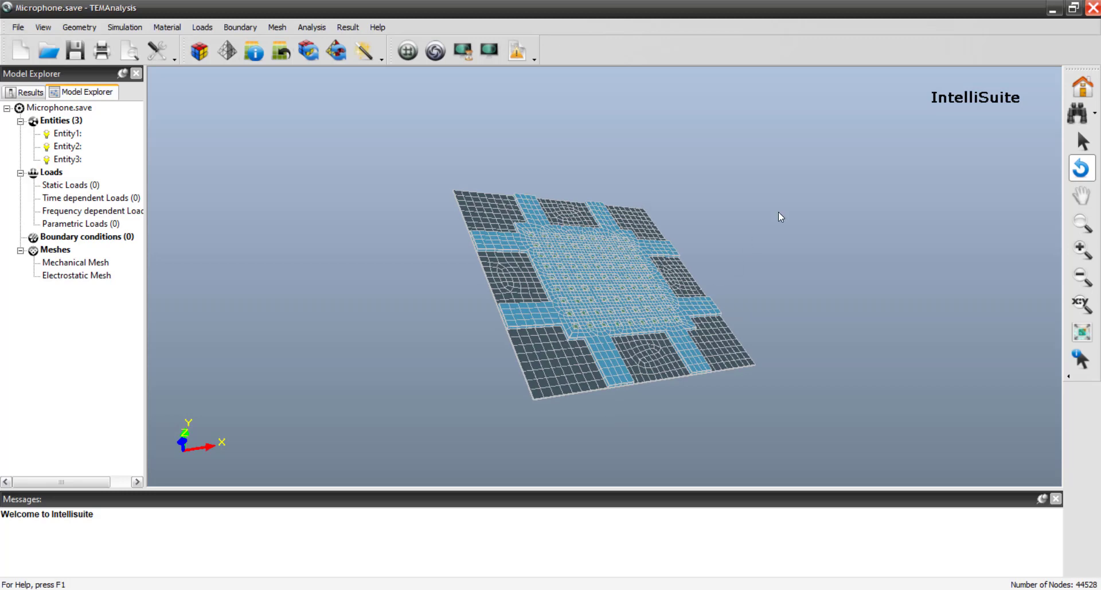
- Set the Z zoom factor to 10 and orbit the model to show its layers from the side
left_click_drag(779, 212, 634, 275)
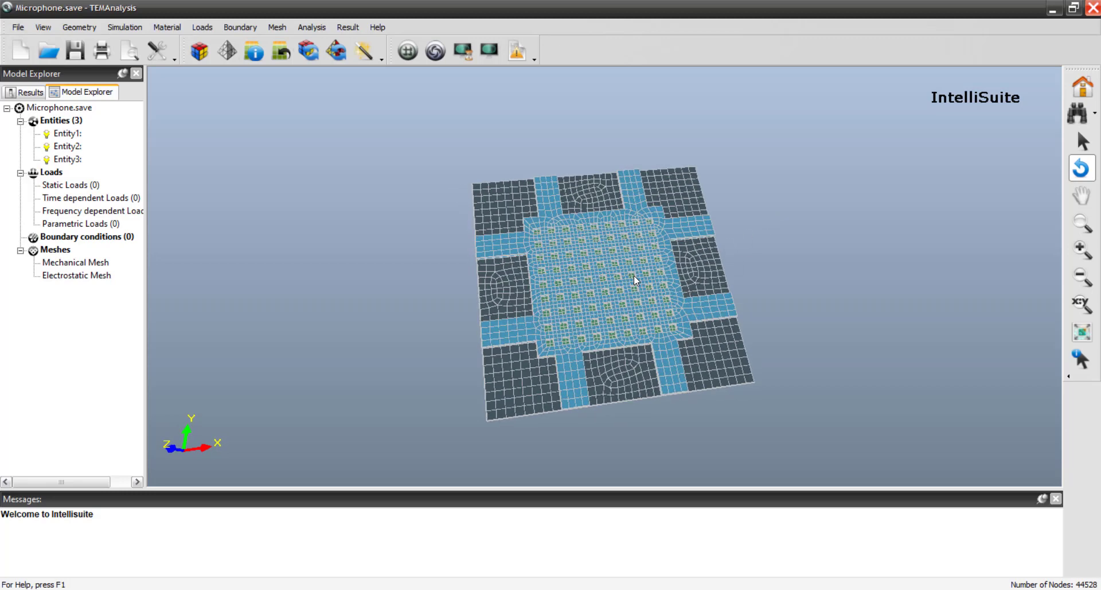
left_click(1082, 304)
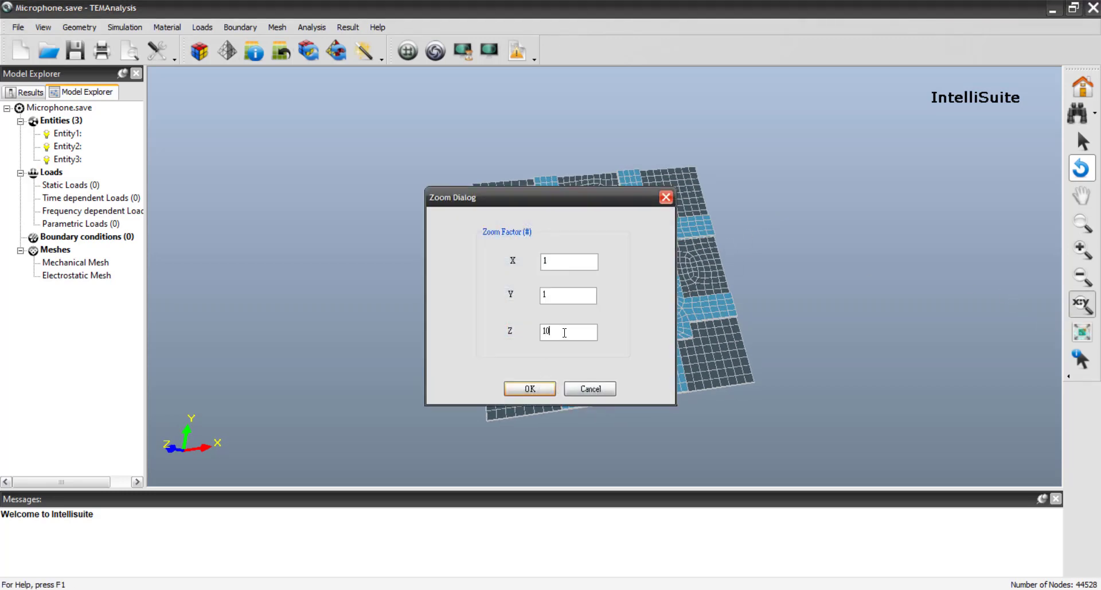
left_click(565, 332)
type("0")
key("Return")
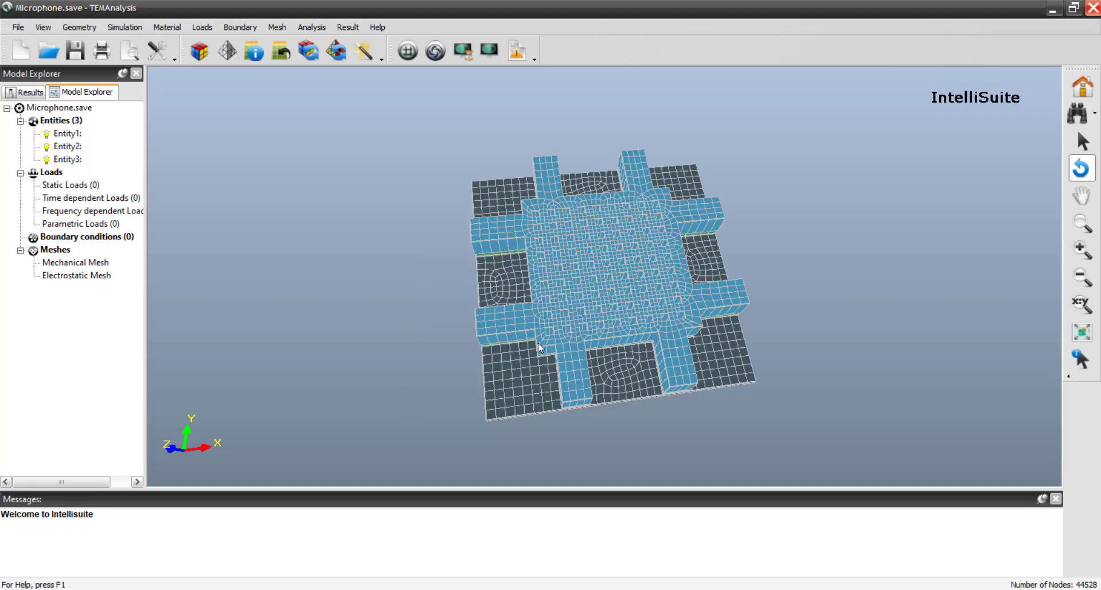
left_click_drag(539, 346, 644, 320)
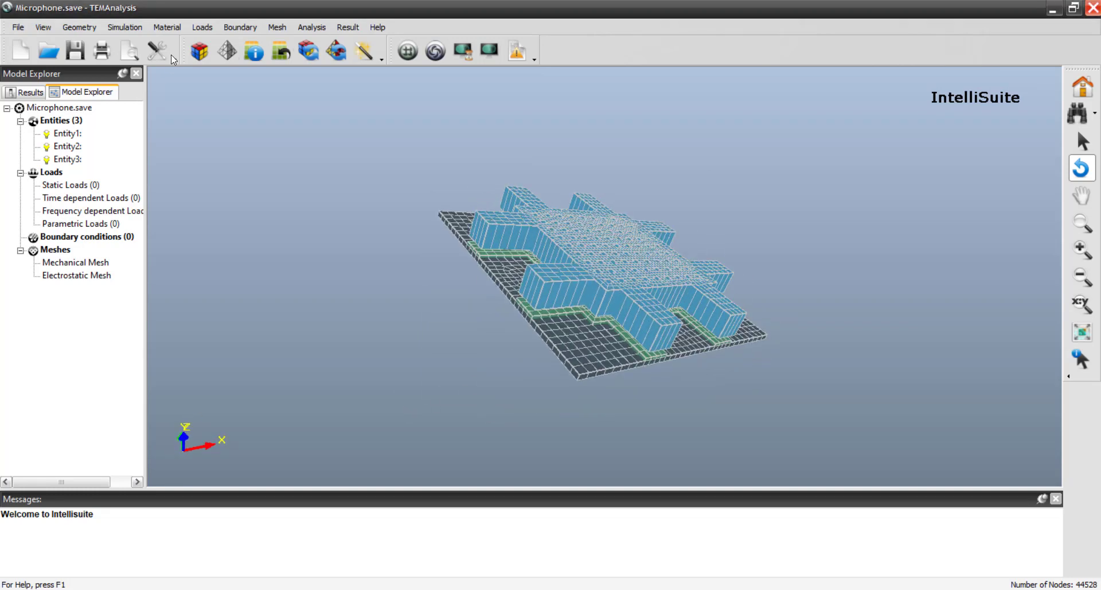
- Configure the simulation as a static ThermoElectroMechanical Relaxation analysis
left_click(124, 27)
left_click(141, 37)
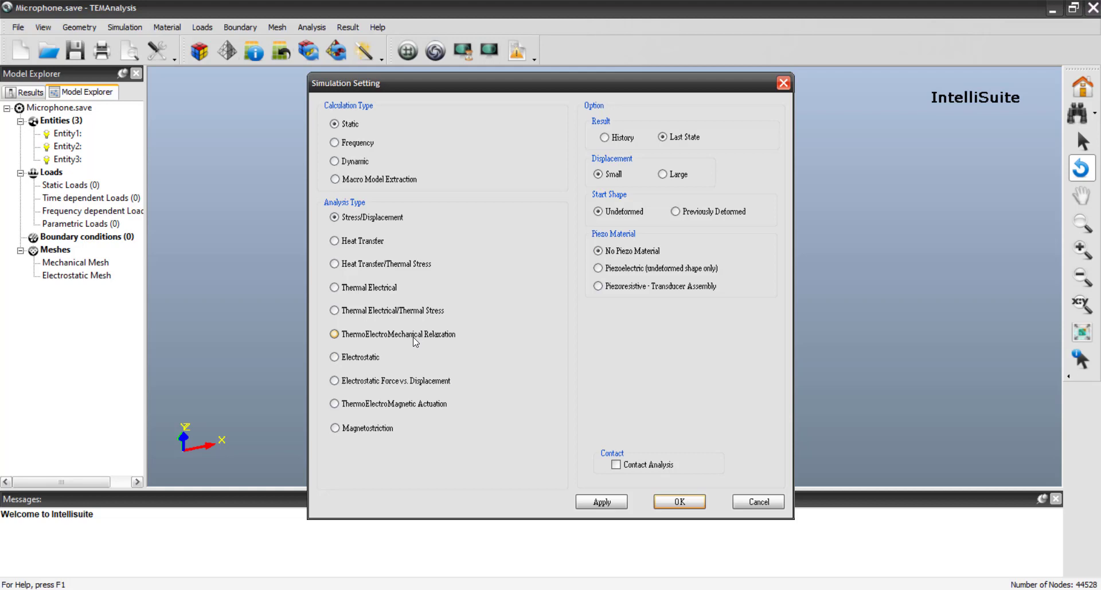
left_click(398, 334)
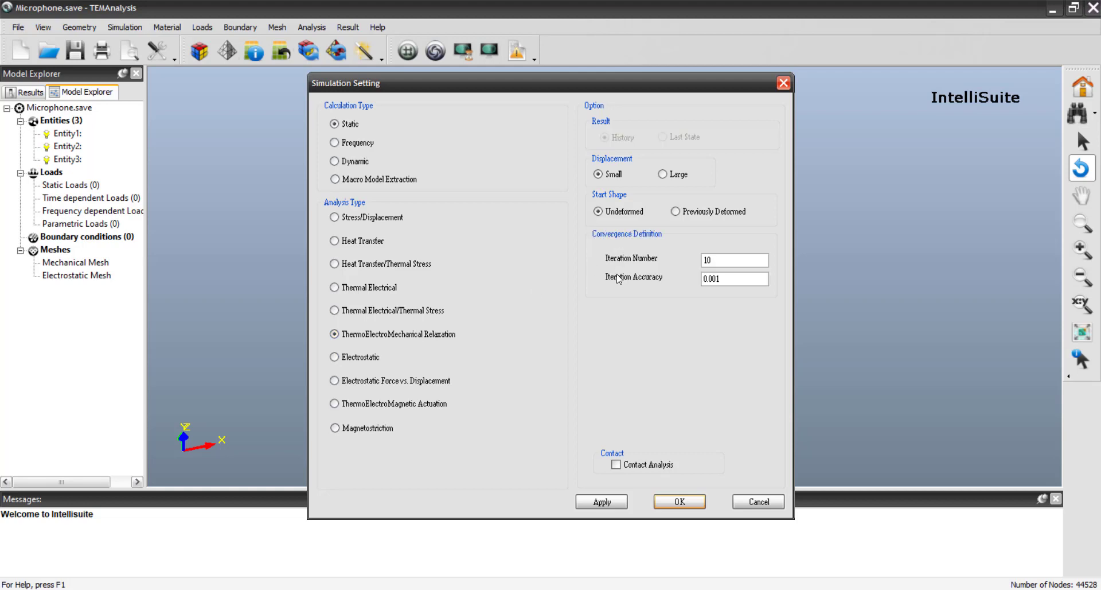
left_click(671, 504)
- Open the material properties from the base entity and import Si_Czochralski_100 for Material 1
left_click(167, 27)
left_click(183, 46)
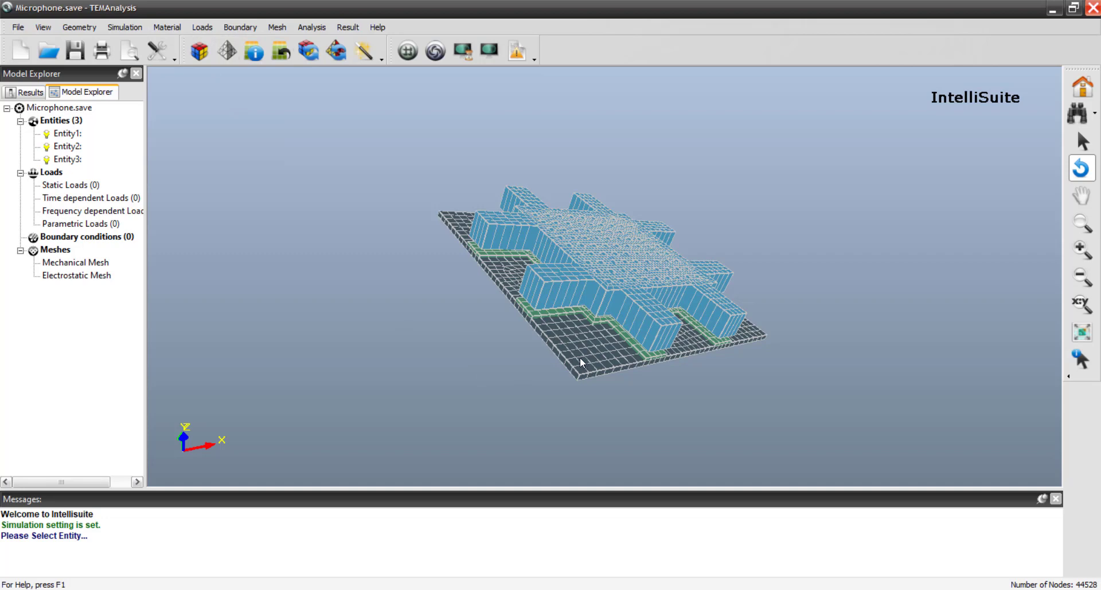
left_click(609, 360)
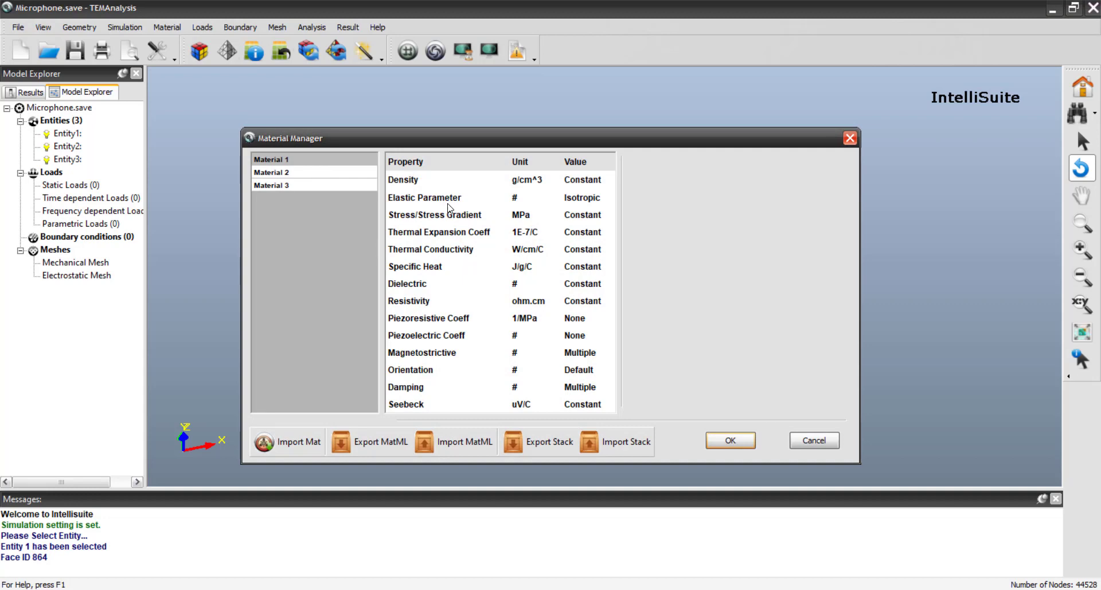
left_click(450, 216)
left_click(424, 197)
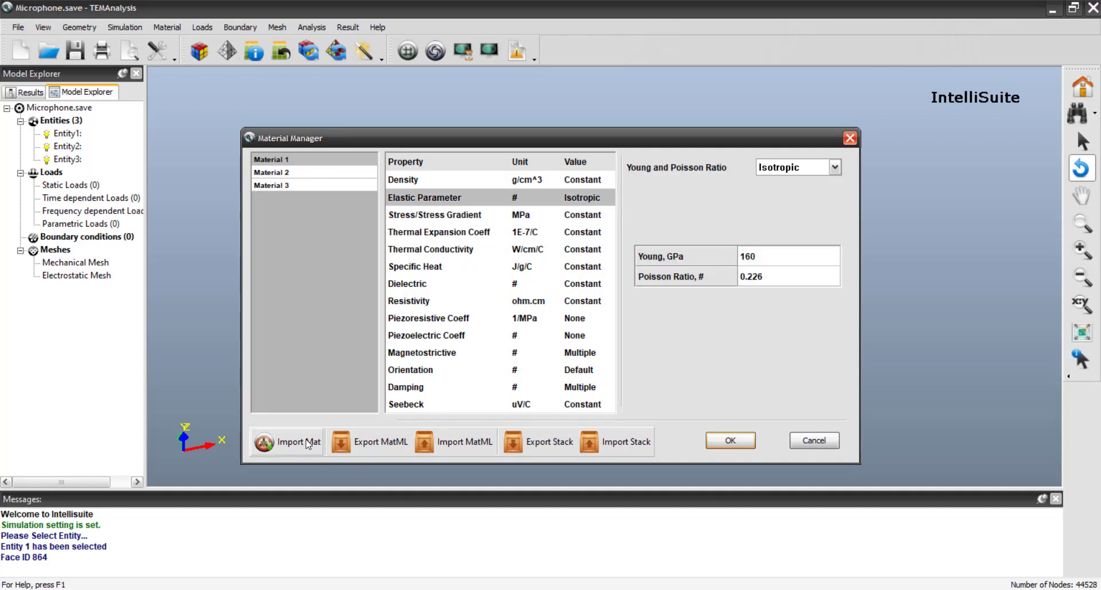
left_click(288, 441)
left_click(452, 256)
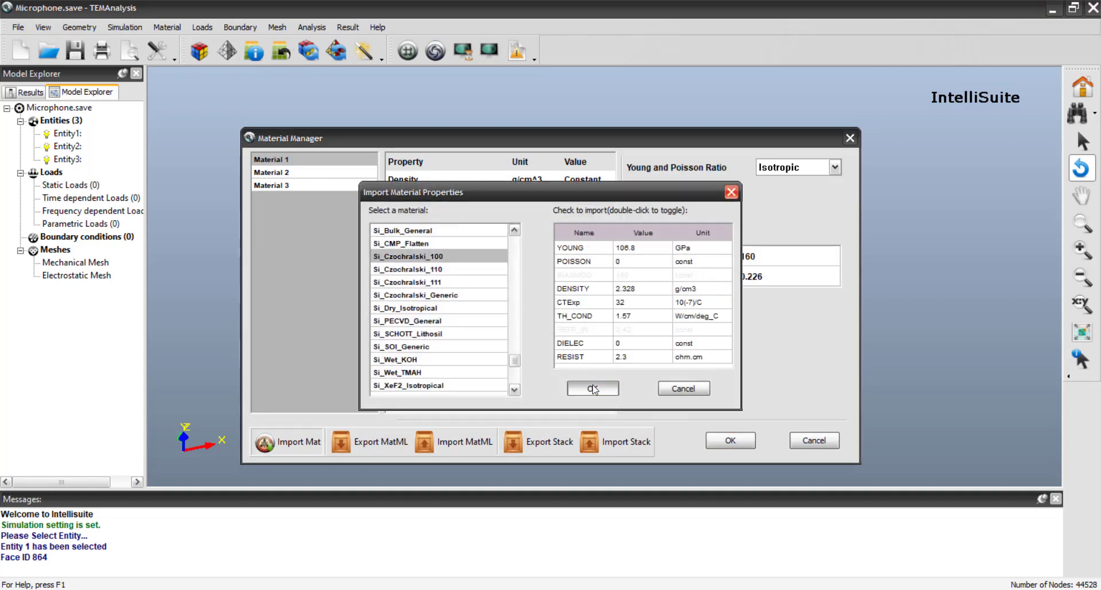
left_click(592, 388)
- Import the Si_Czochralski_100 properties for Material 2
left_click(322, 173)
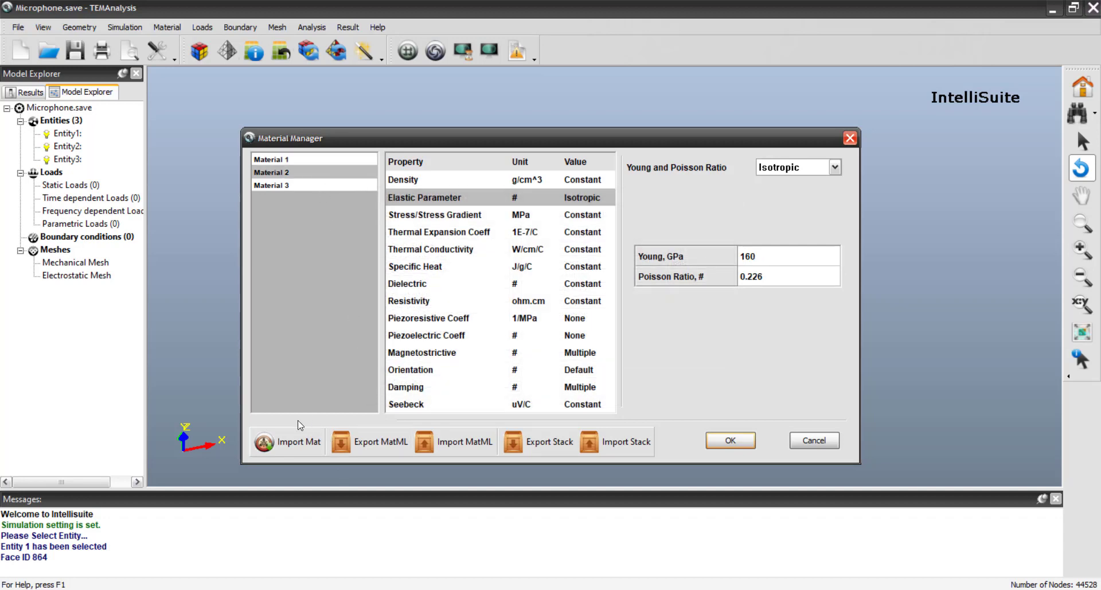
left_click(293, 444)
left_click(465, 256)
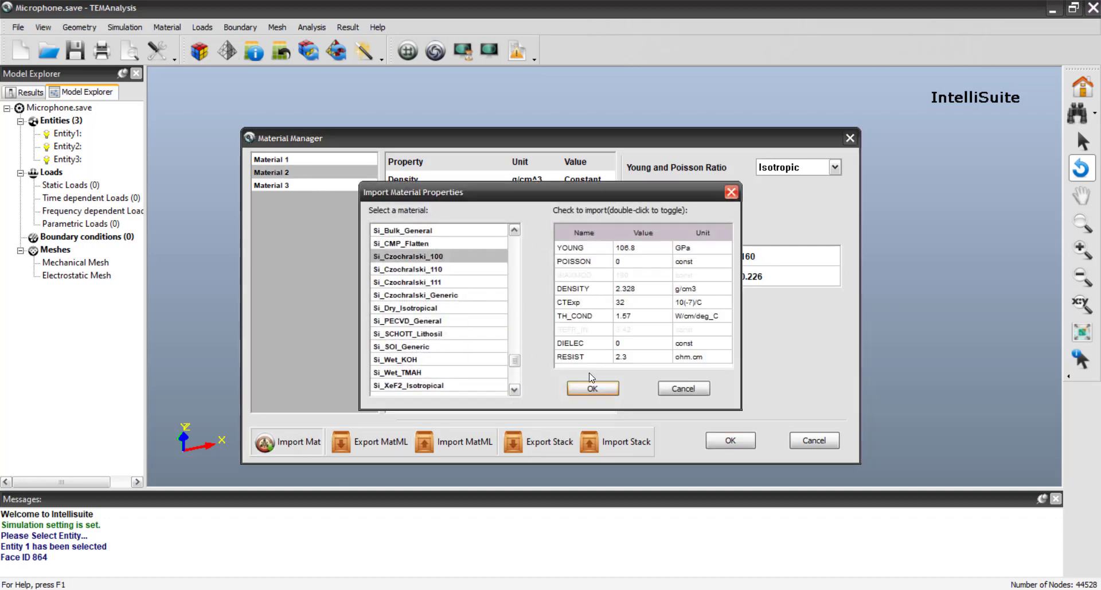
left_click(593, 388)
- Import the Si_Czochralski_100 properties for Material 3 and accept the material assignments
left_click(307, 185)
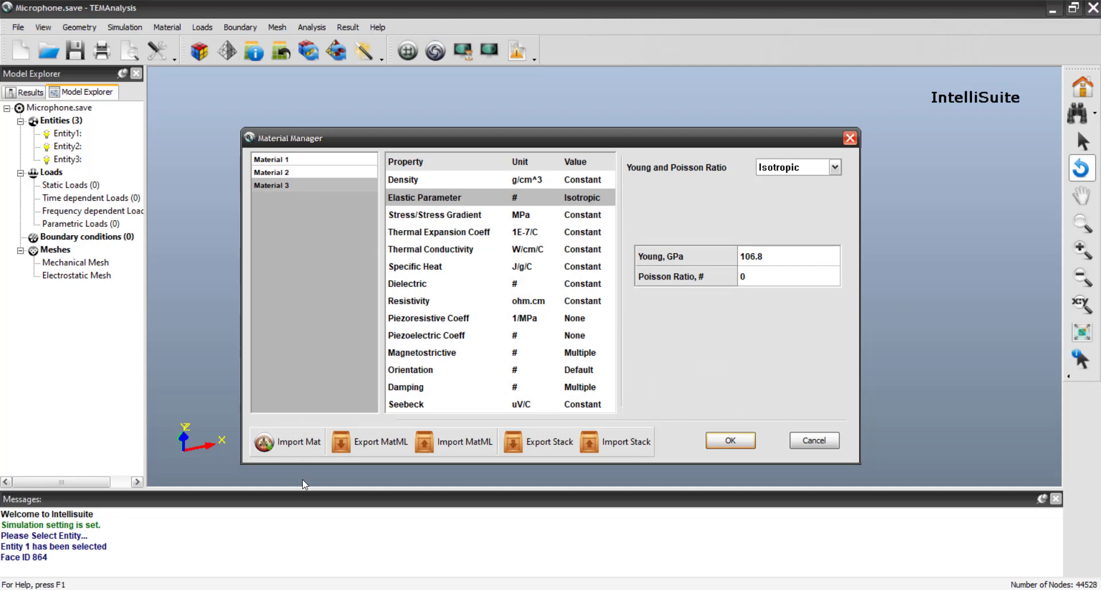
left_click(294, 443)
left_click(456, 256)
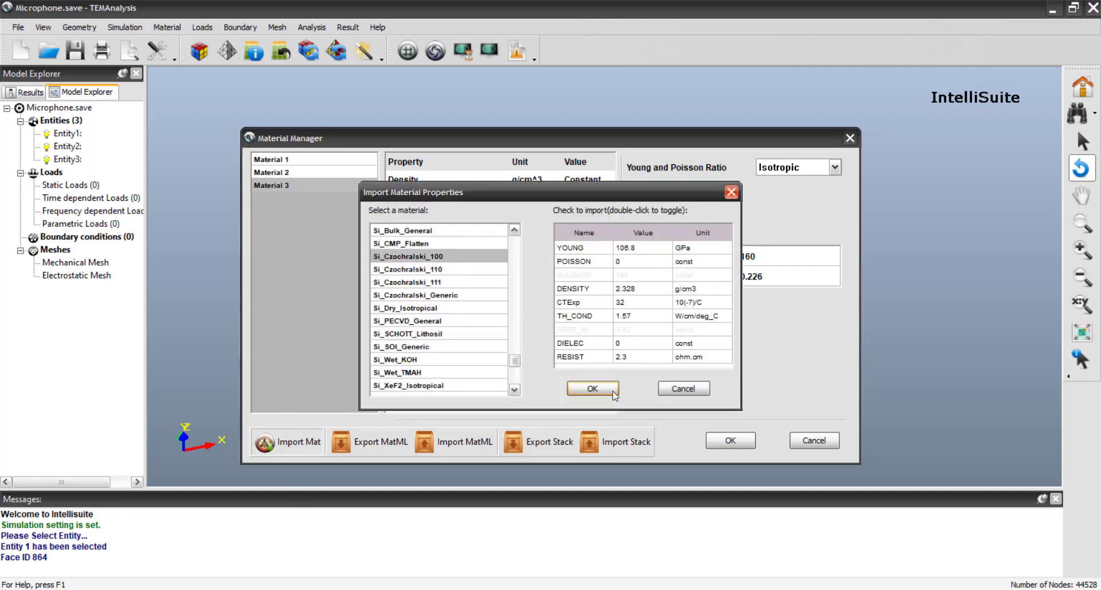
left_click(609, 389)
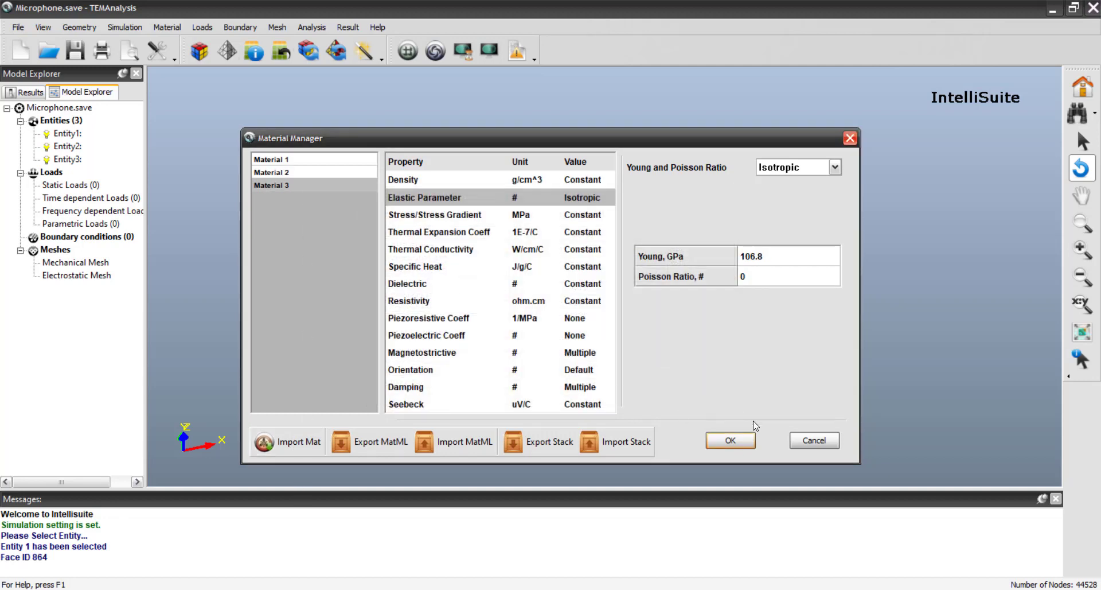
left_click(730, 441)
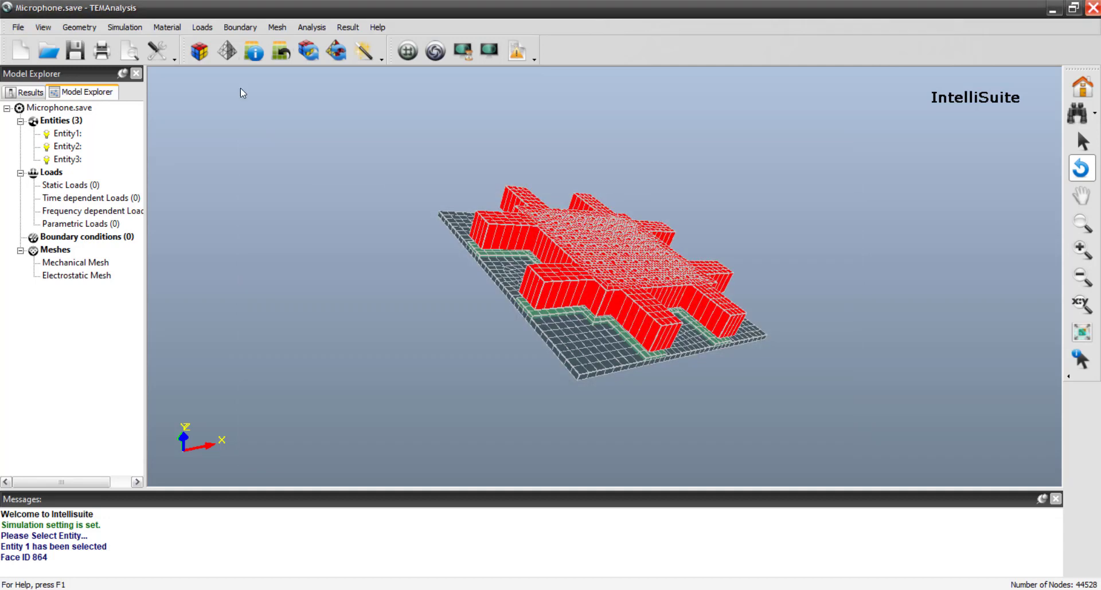
- Apply an entity voltage load of 5 V to the perforated plate with its beams
left_click(202, 27)
mouse_move(247, 178)
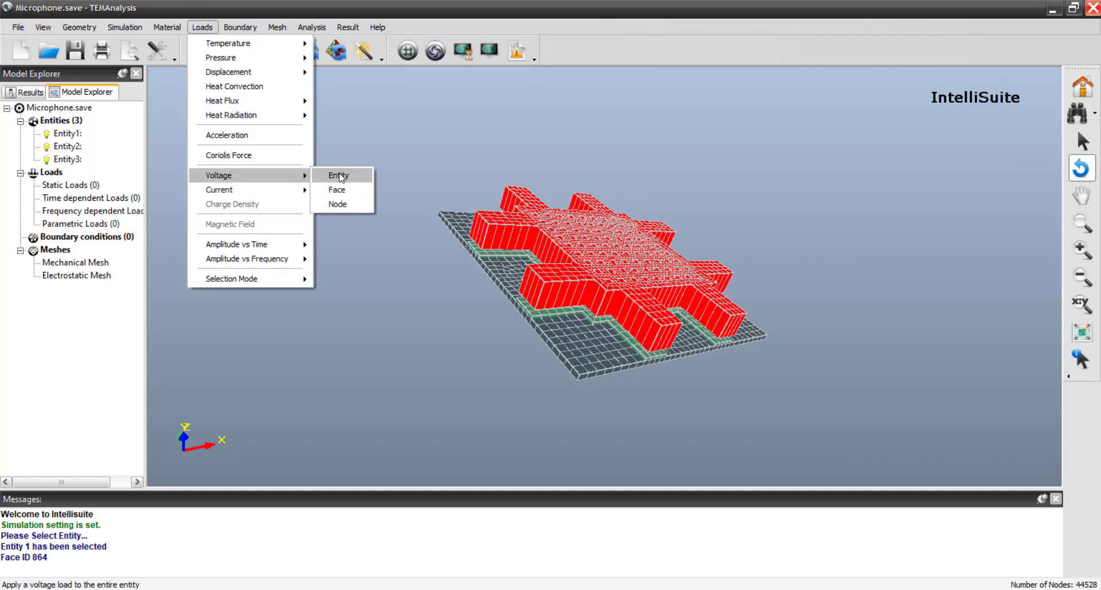
left_click(338, 176)
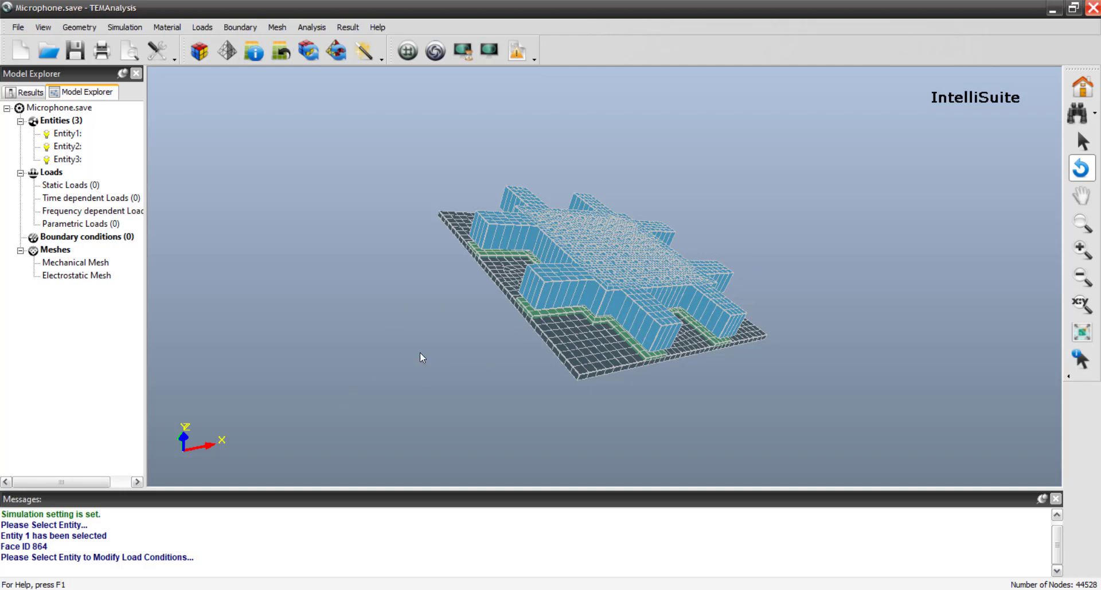
left_click(202, 28)
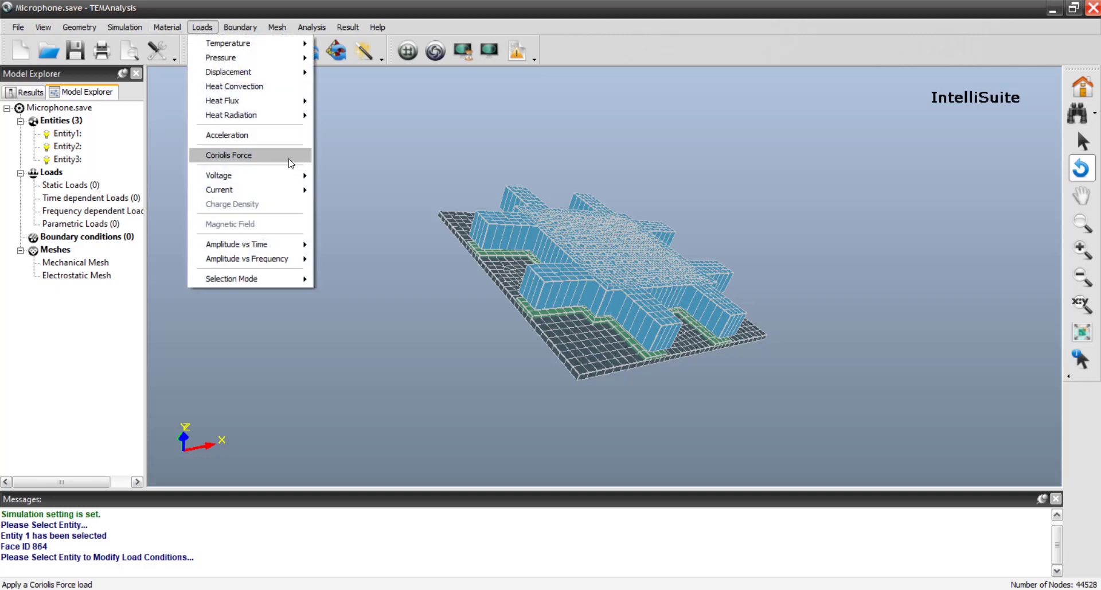
mouse_move(229, 175)
left_click(336, 173)
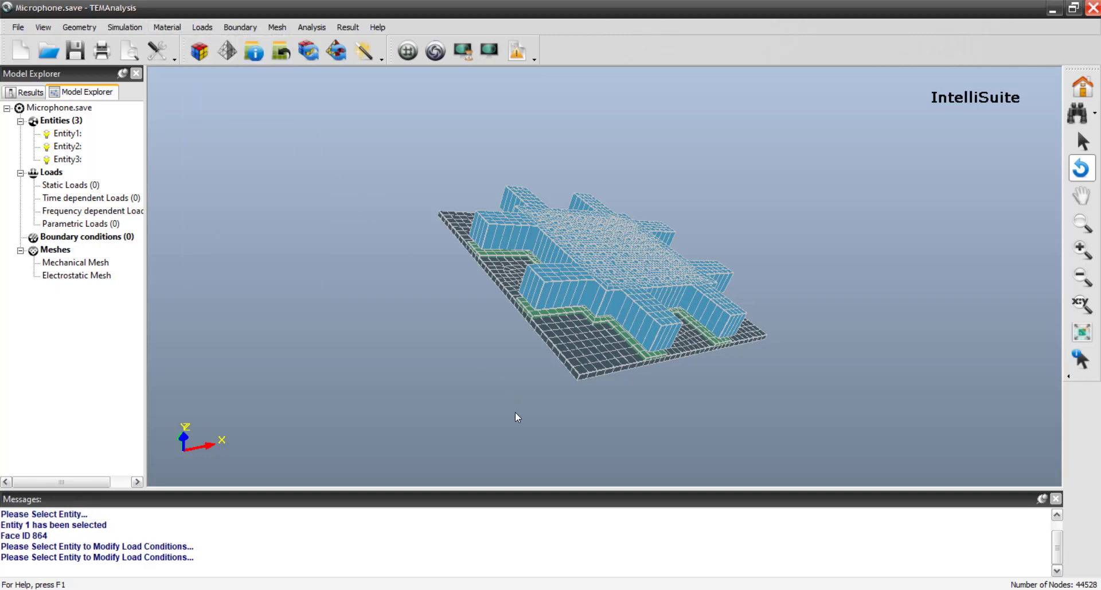
left_click_drag(516, 415, 566, 402)
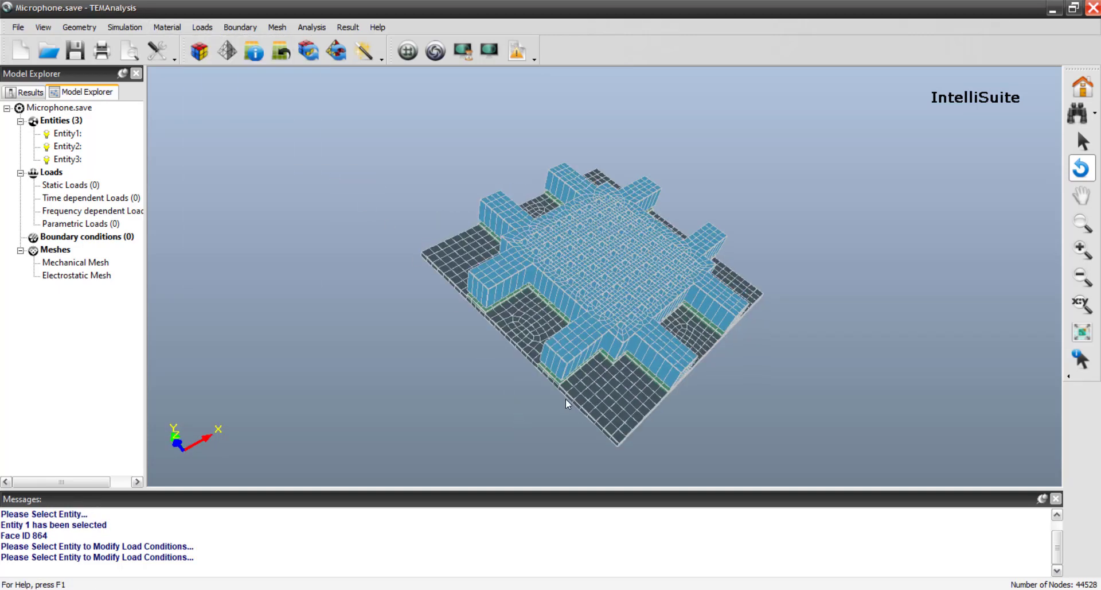
left_click(577, 343)
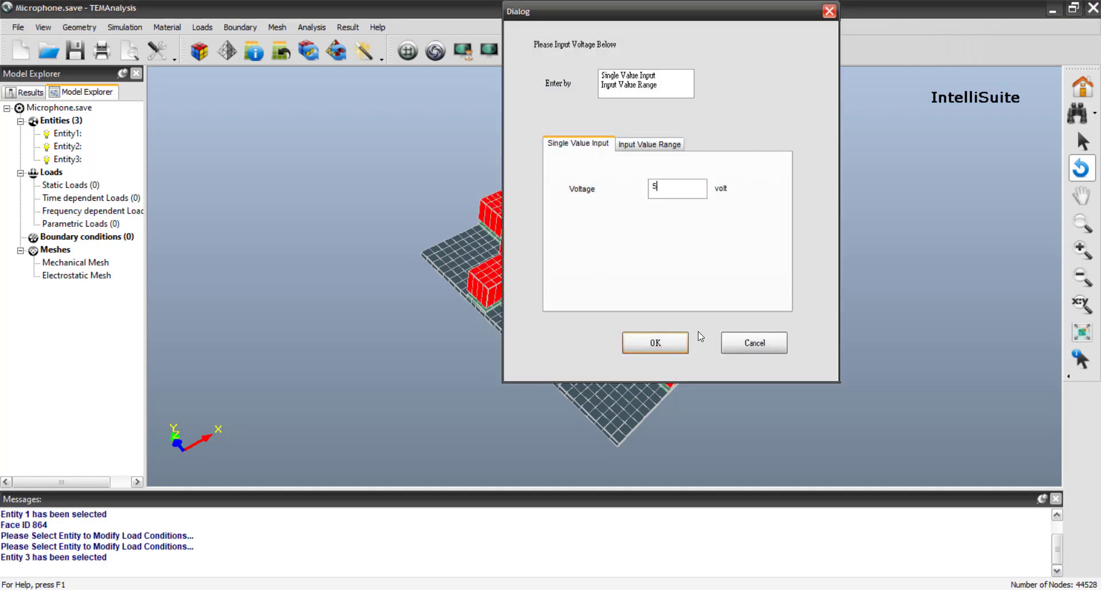
type("5")
left_click(652, 342)
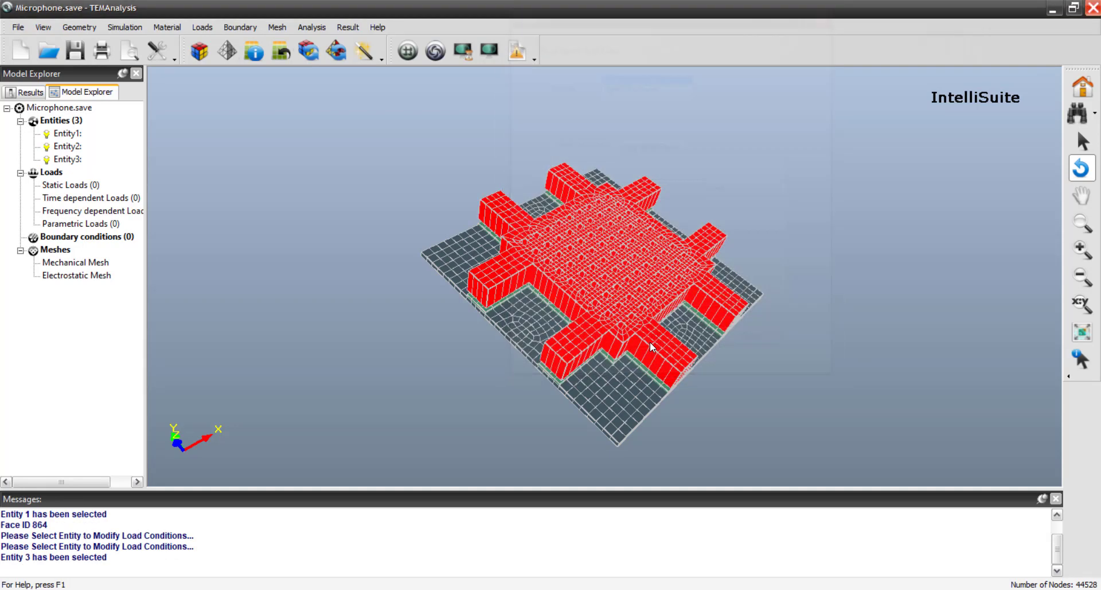
- Apply an entity voltage load of 0 V to the base plate
left_click(621, 406)
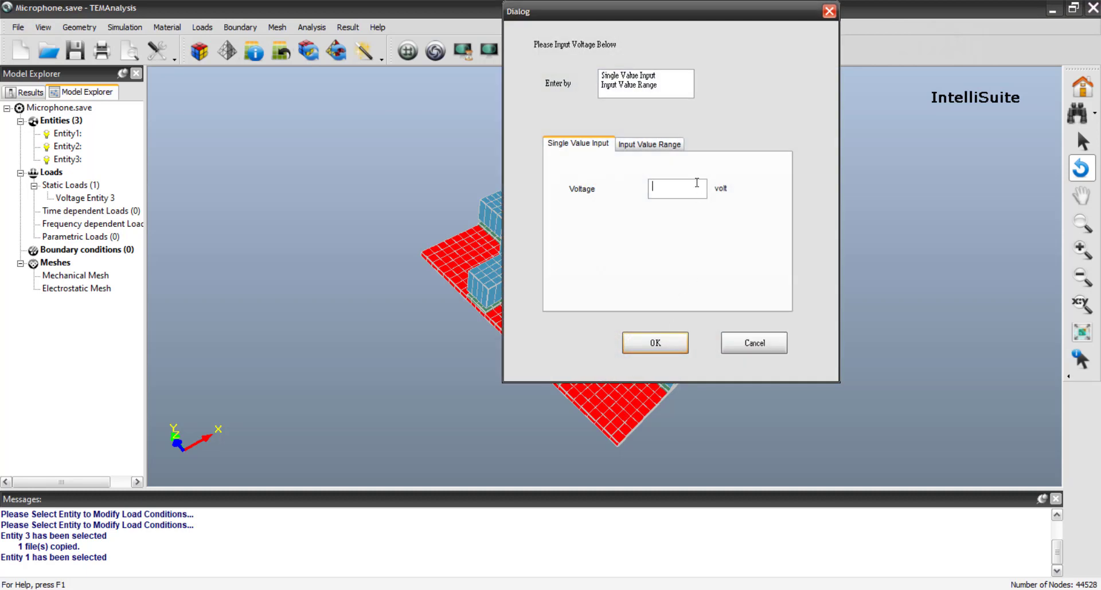
type("0")
key("Return")
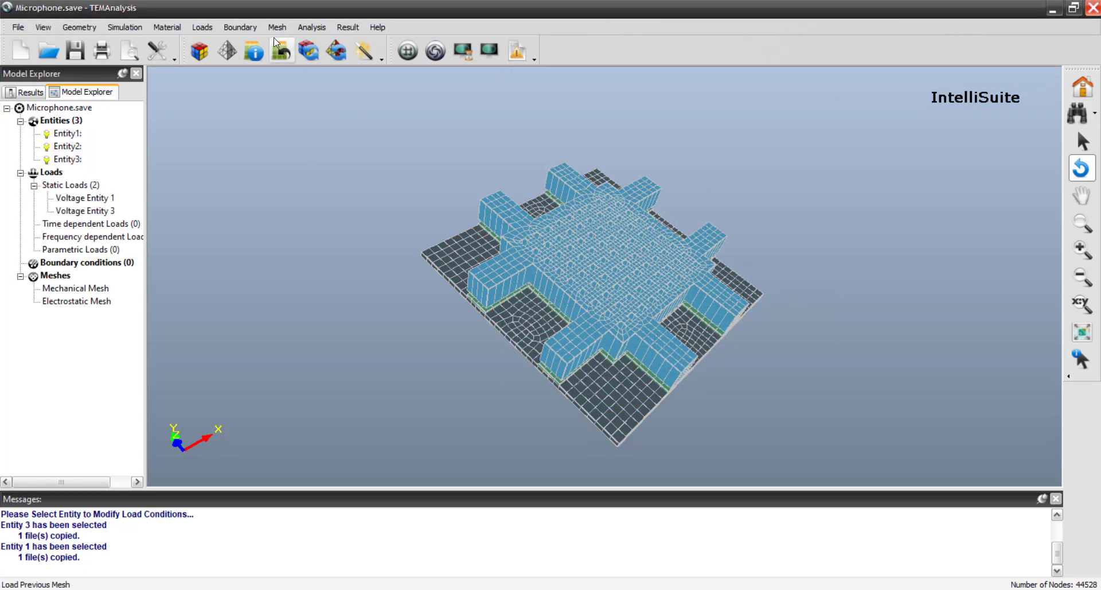
- Apply a fixed boundary condition to the top face of the perforated plate and its beams
left_click(239, 27)
left_click(247, 40)
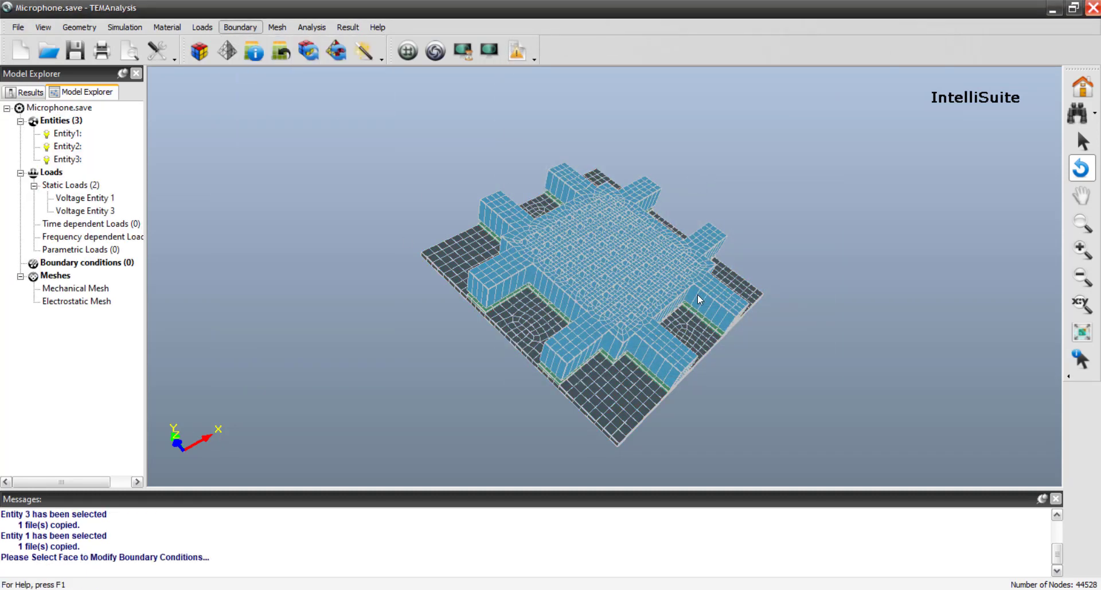
left_click(630, 254)
left_click(102, 114)
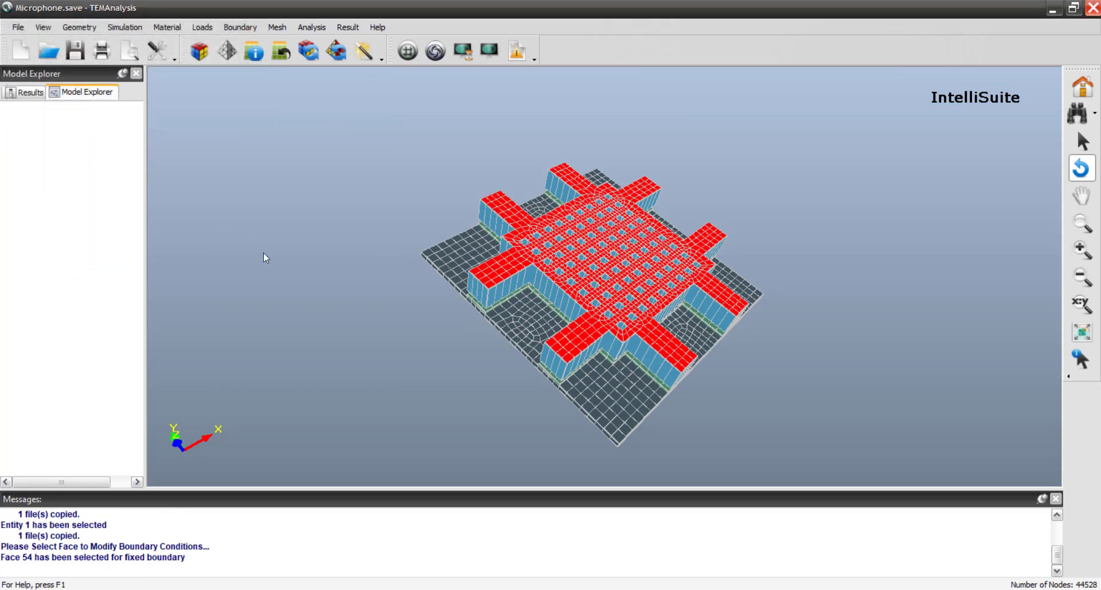
- Fix two adjacent side faces of the base plate as boundary conditions
left_click_drag(375, 326, 659, 290)
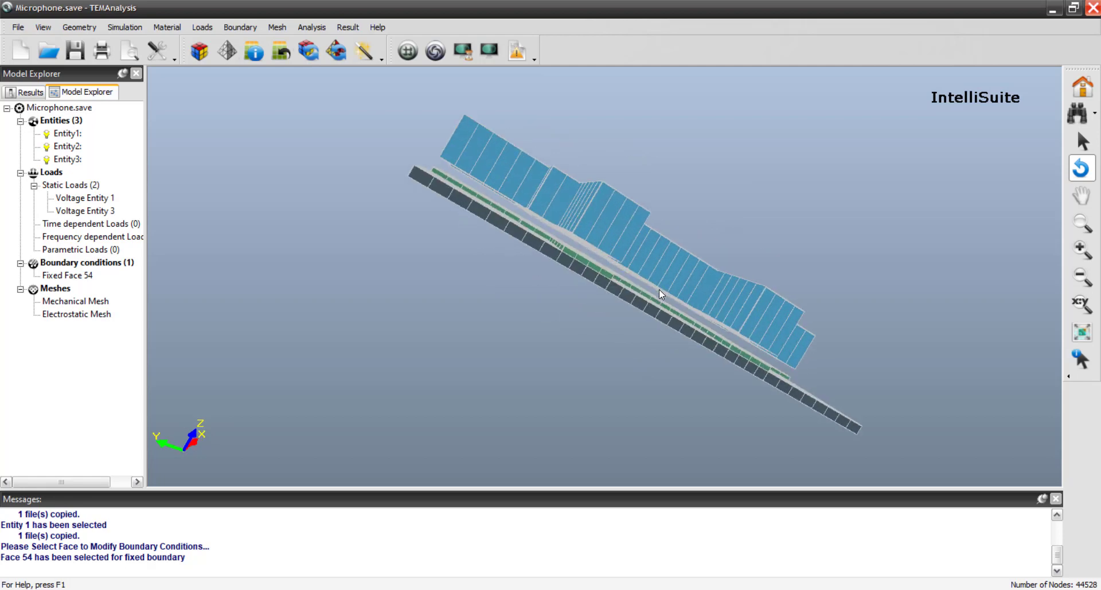
left_click(611, 294)
left_click(109, 112)
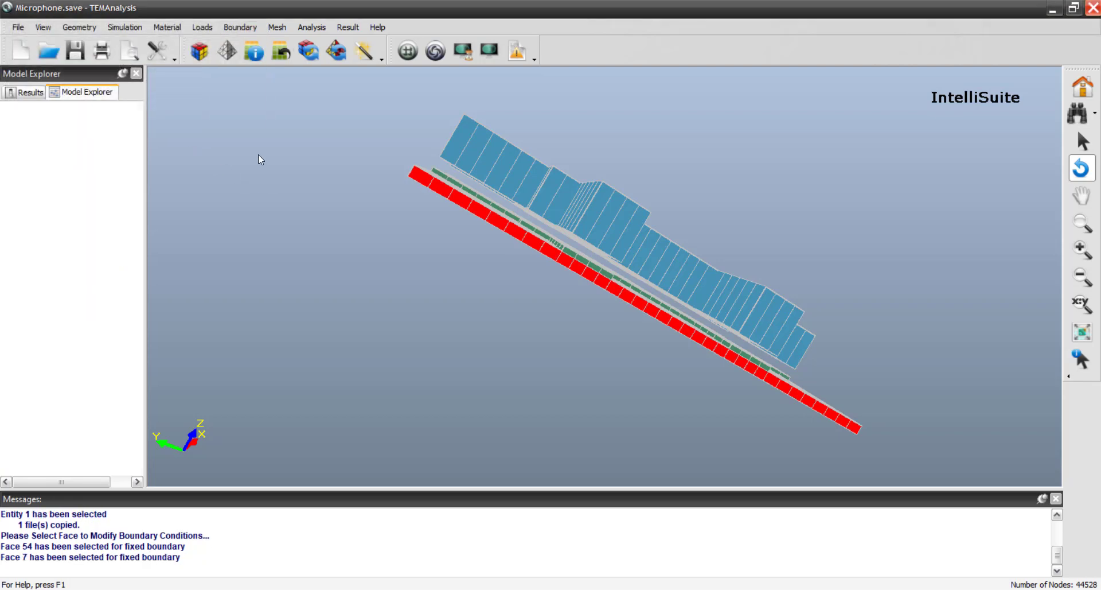
left_click_drag(539, 252, 615, 310)
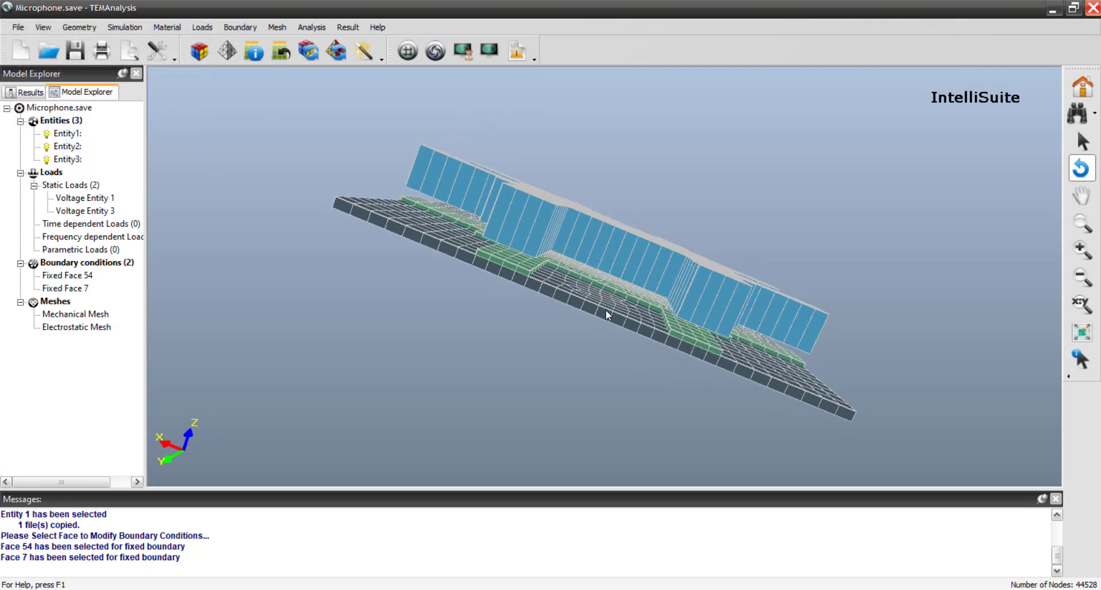
left_click(604, 327)
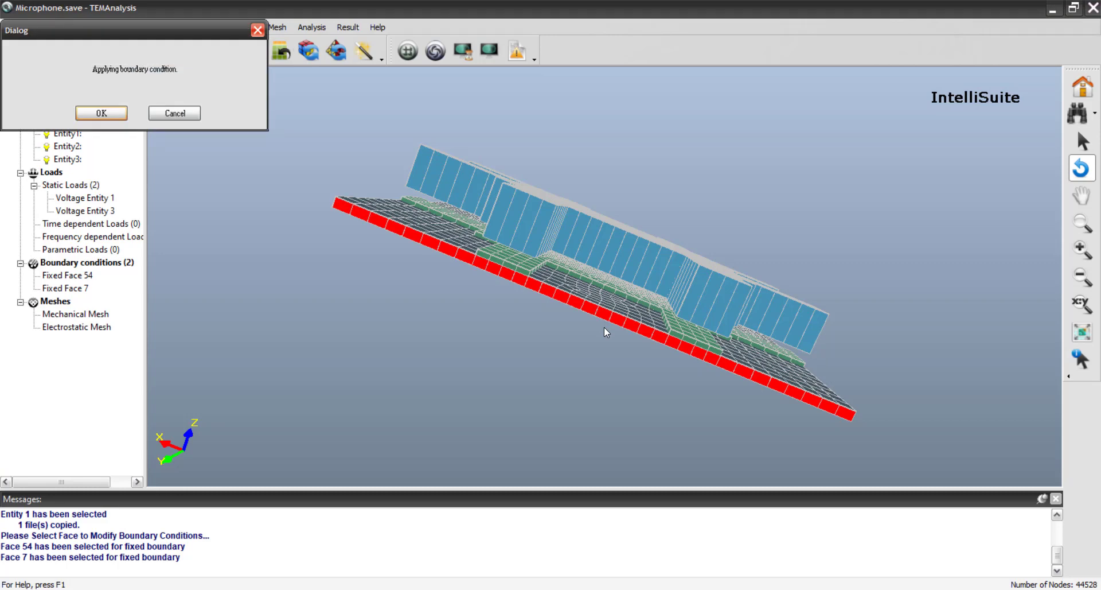
left_click(107, 115)
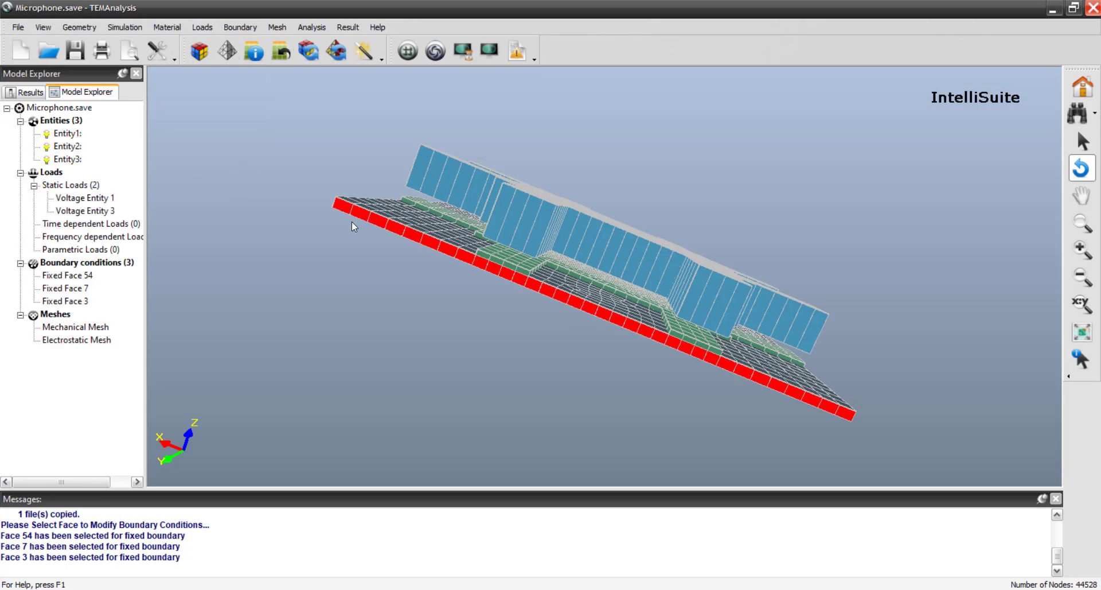
- Fix the two remaining side faces of the base plate
left_click_drag(356, 226, 472, 347)
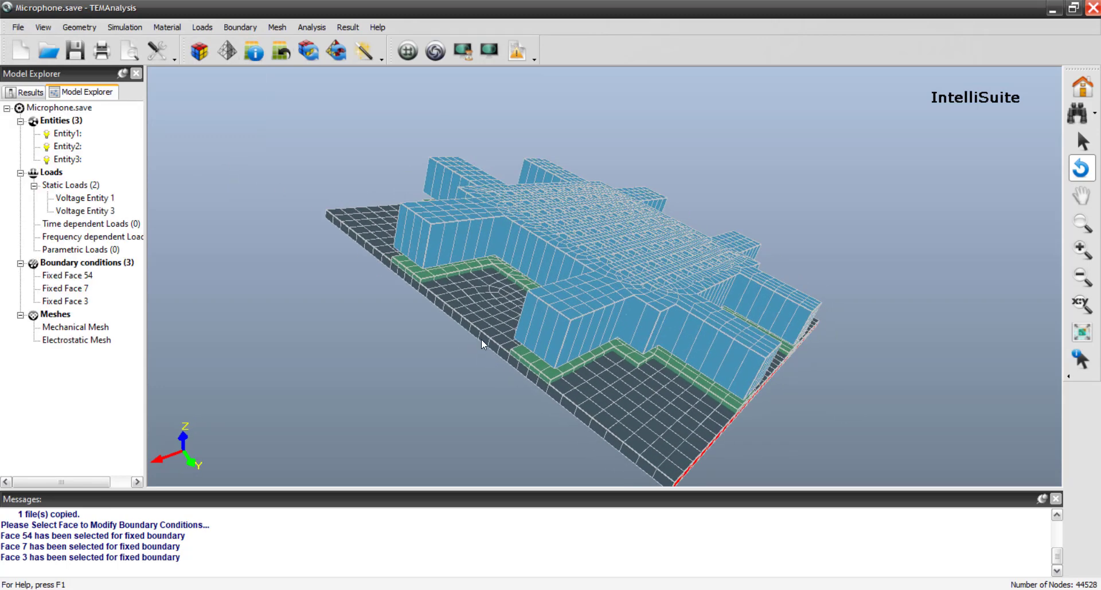
left_click(481, 344)
key("Return")
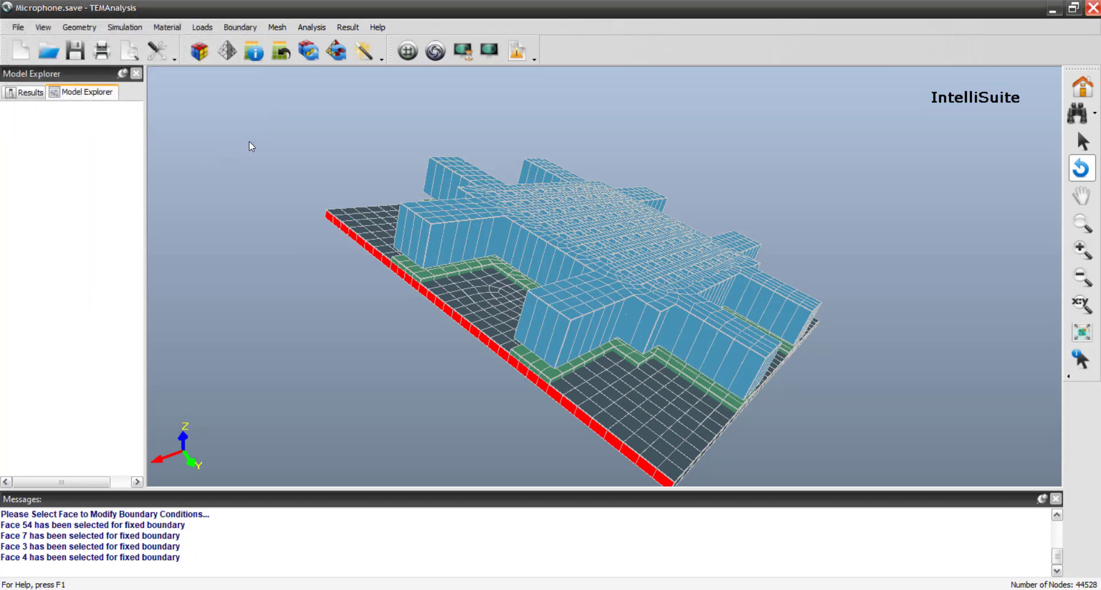
left_click_drag(251, 146, 752, 305)
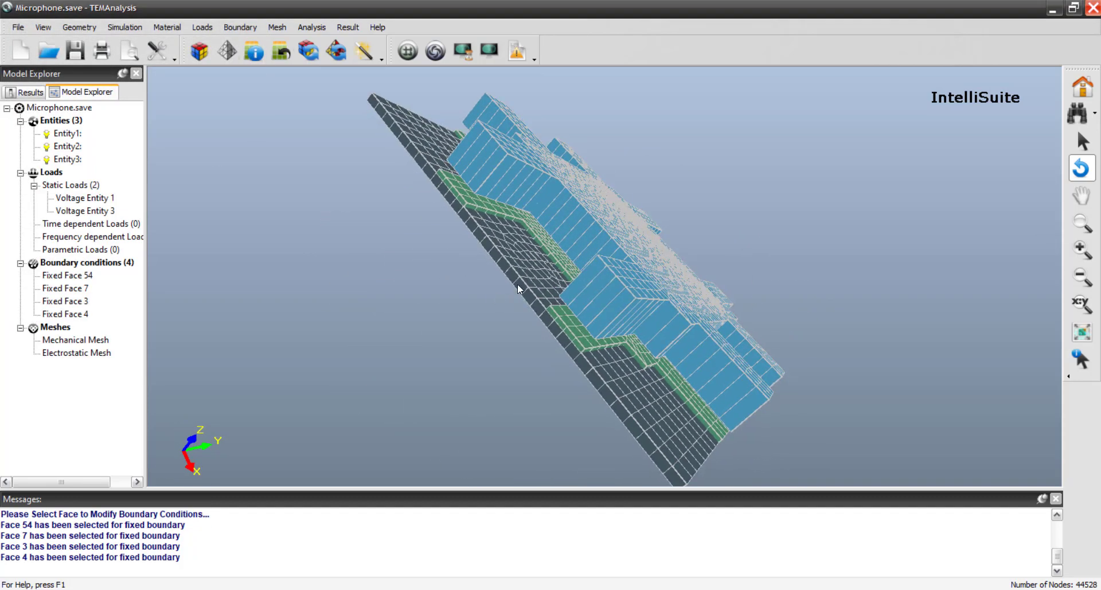
left_click(518, 288)
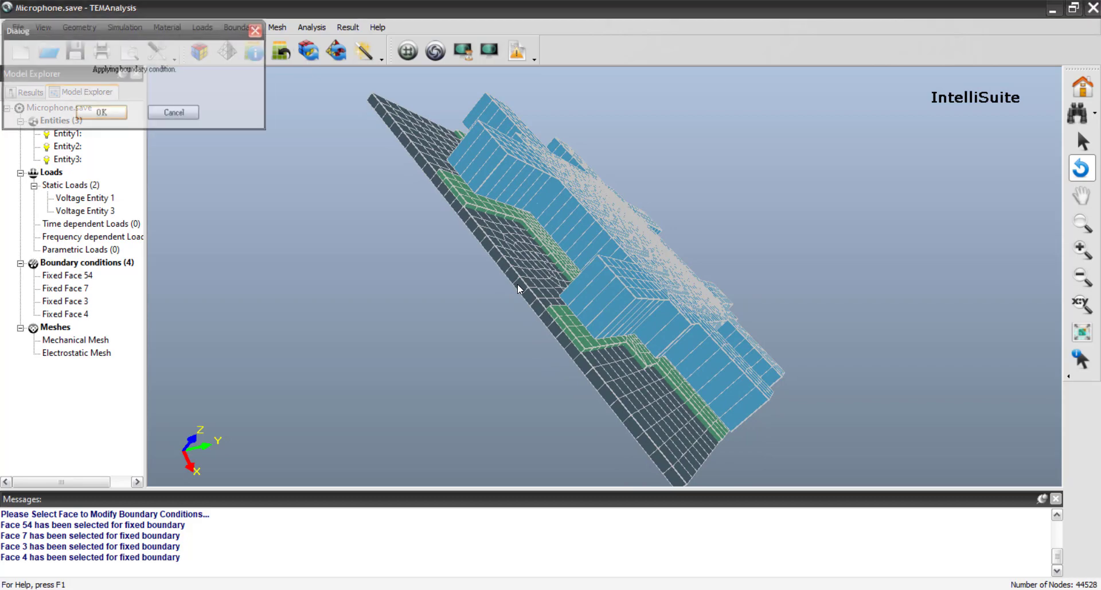
left_click(93, 114)
- Refine the electrical mesh on the underside face of the perforated plate and beams with factor N set to 2
left_click_drag(817, 205, 447, 235)
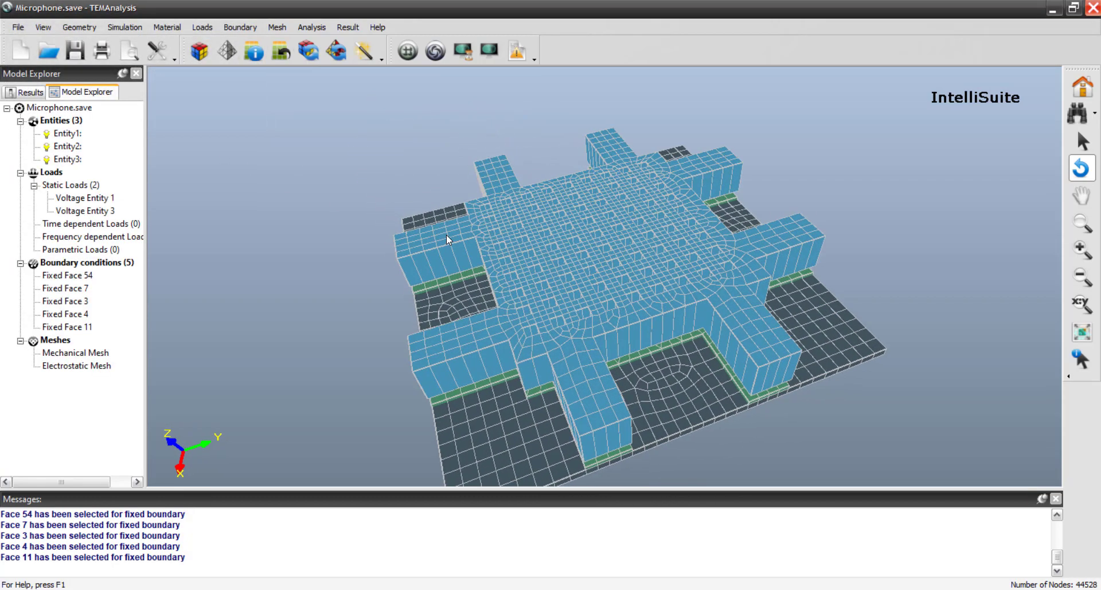
left_click(276, 27)
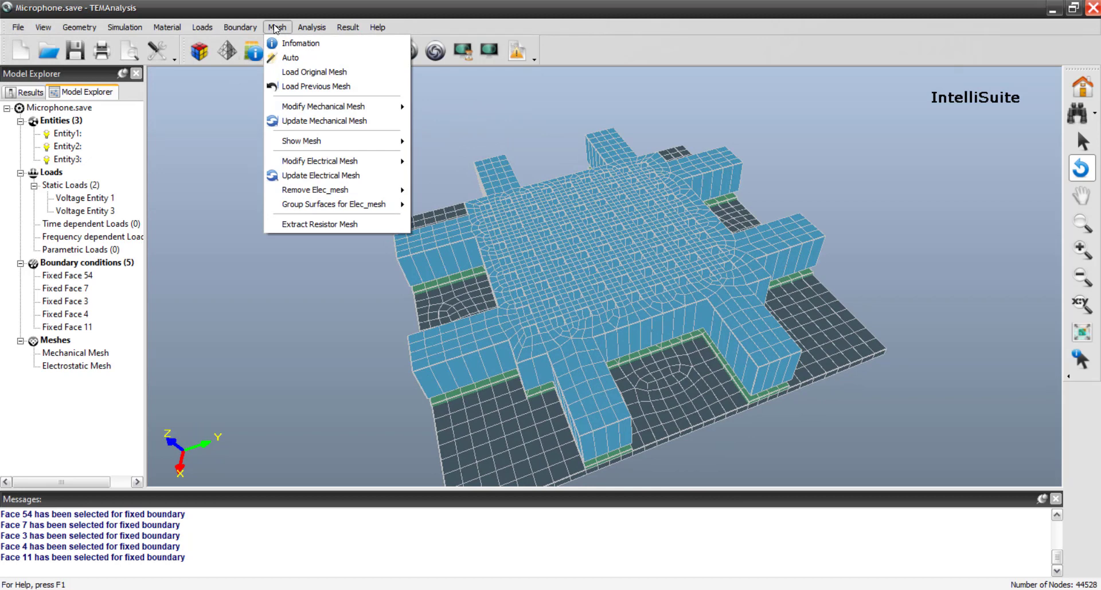
mouse_move(356, 166)
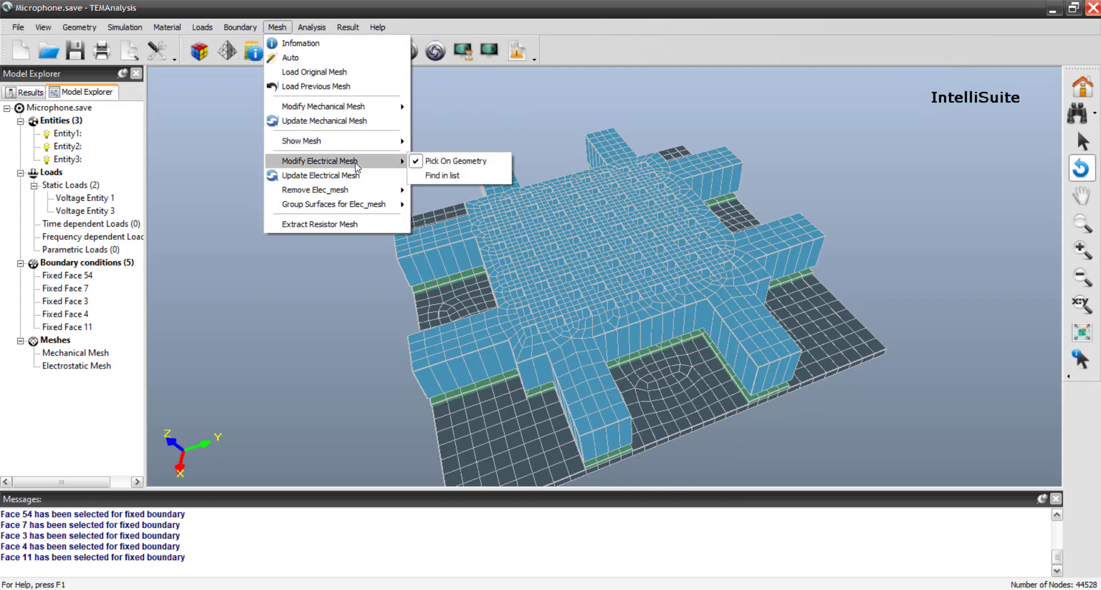
left_click(448, 161)
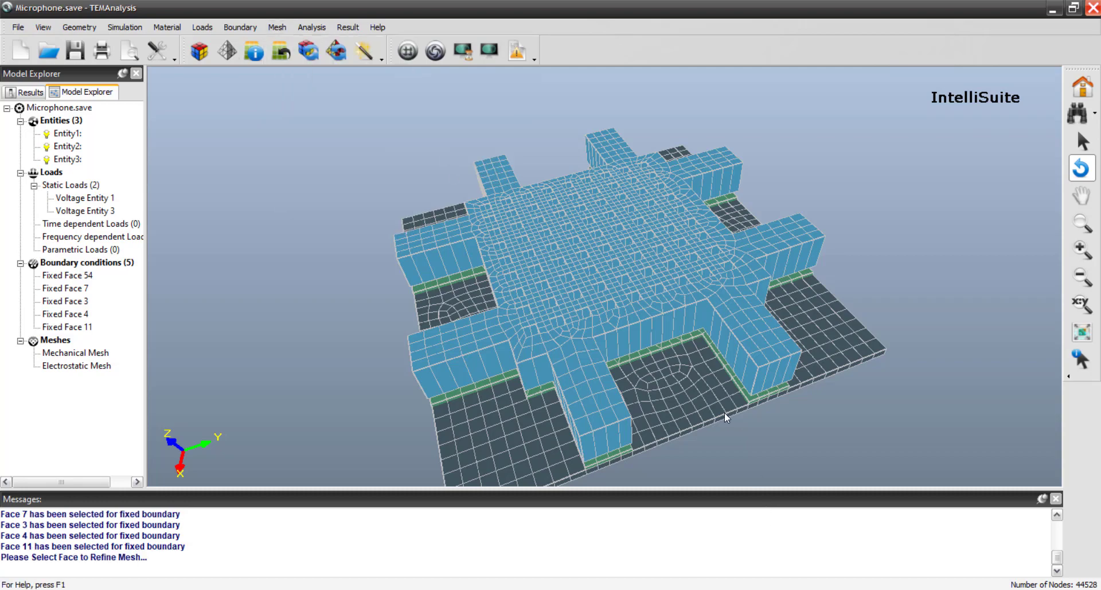
left_click_drag(782, 407, 690, 285)
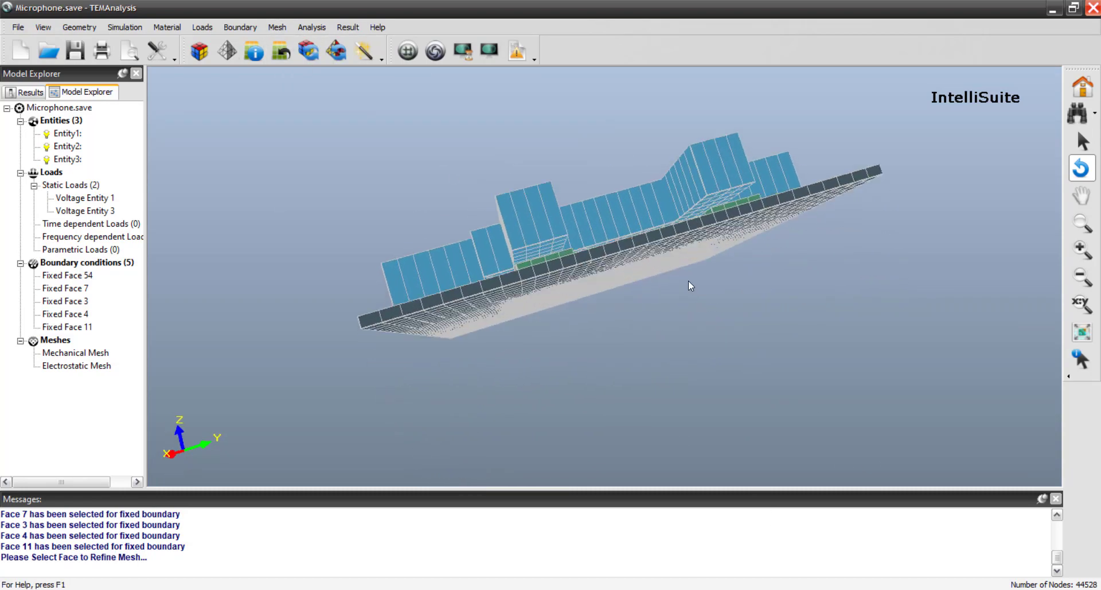
left_click(727, 194)
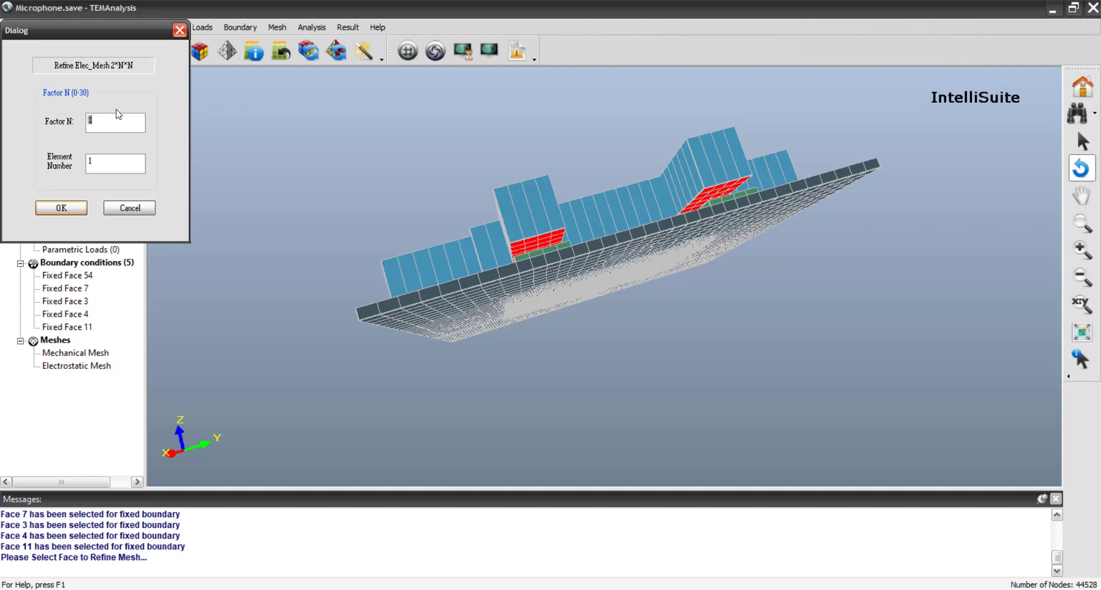
type("2")
left_click(61, 208)
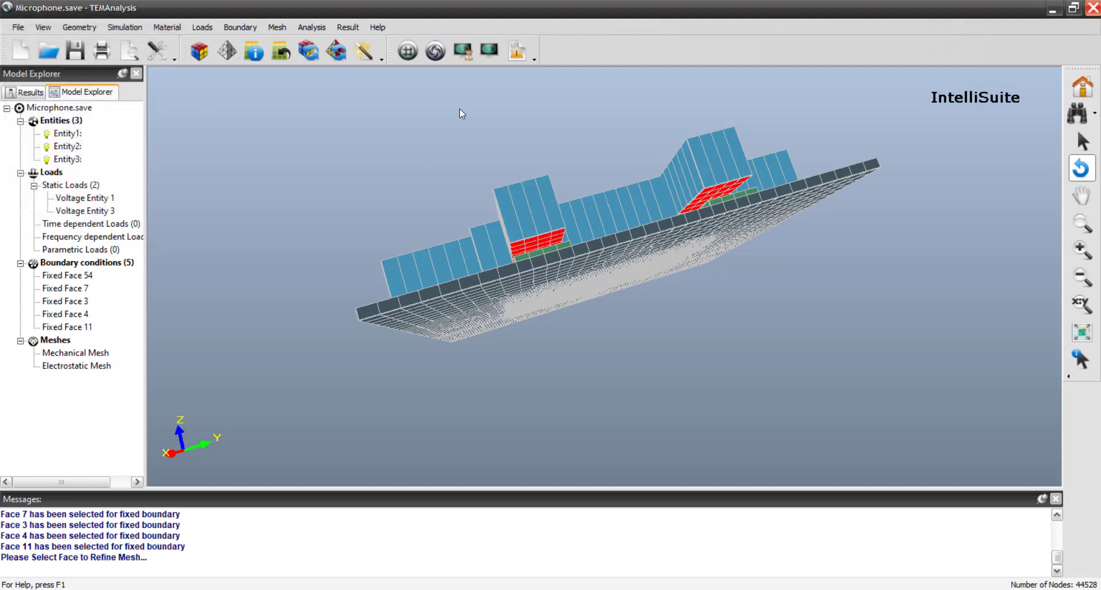
- Refine the electrical mesh on the base plate's upper face, hiding Entity2 to reach it and showing it again
left_click_drag(488, 153, 547, 217)
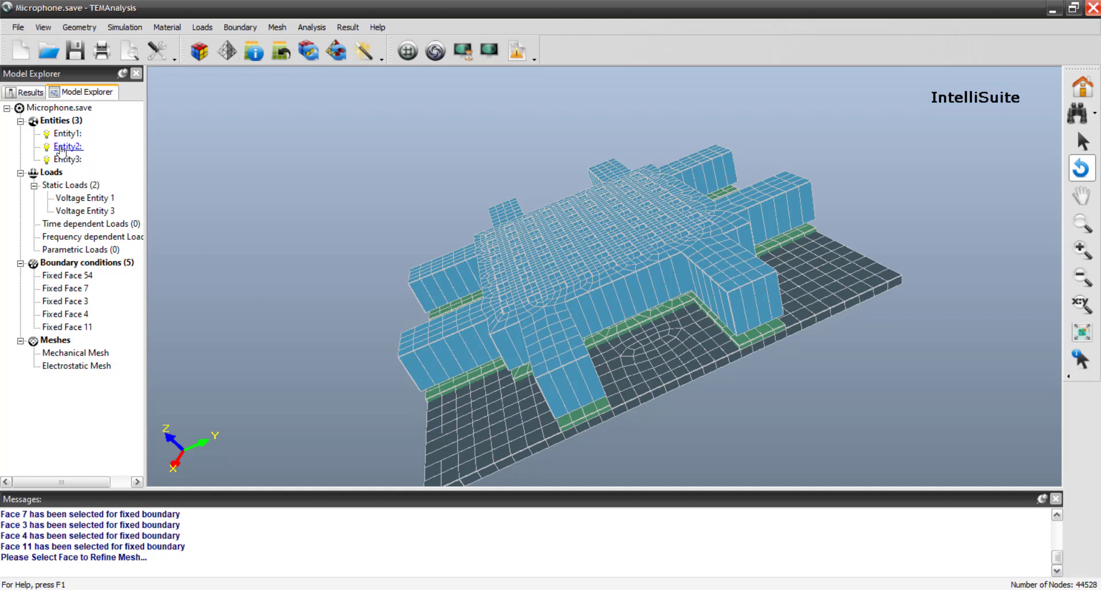
left_click(61, 148)
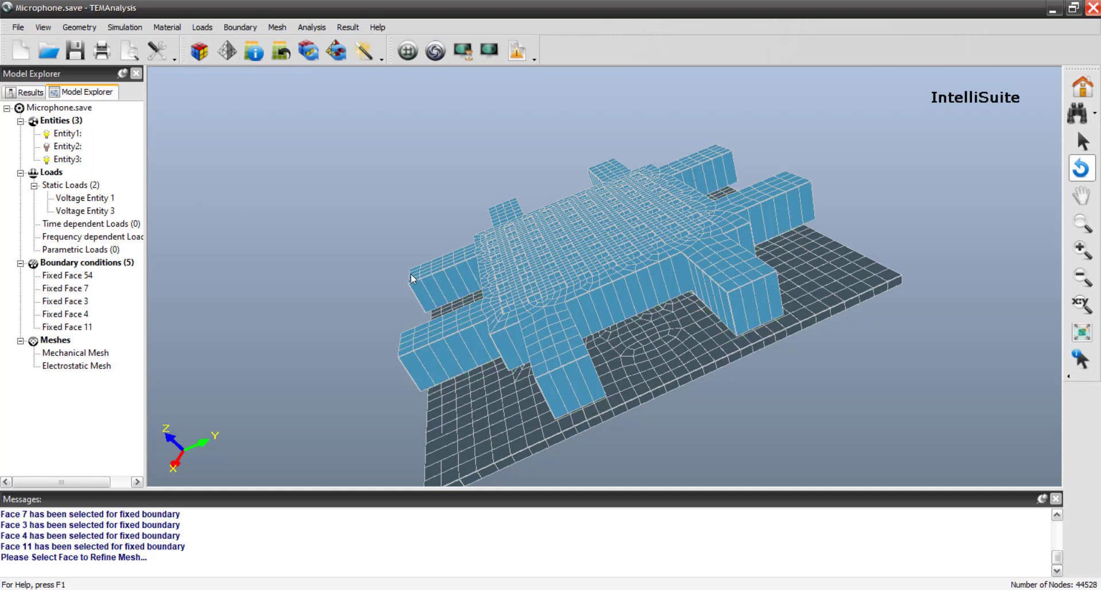
left_click(764, 333)
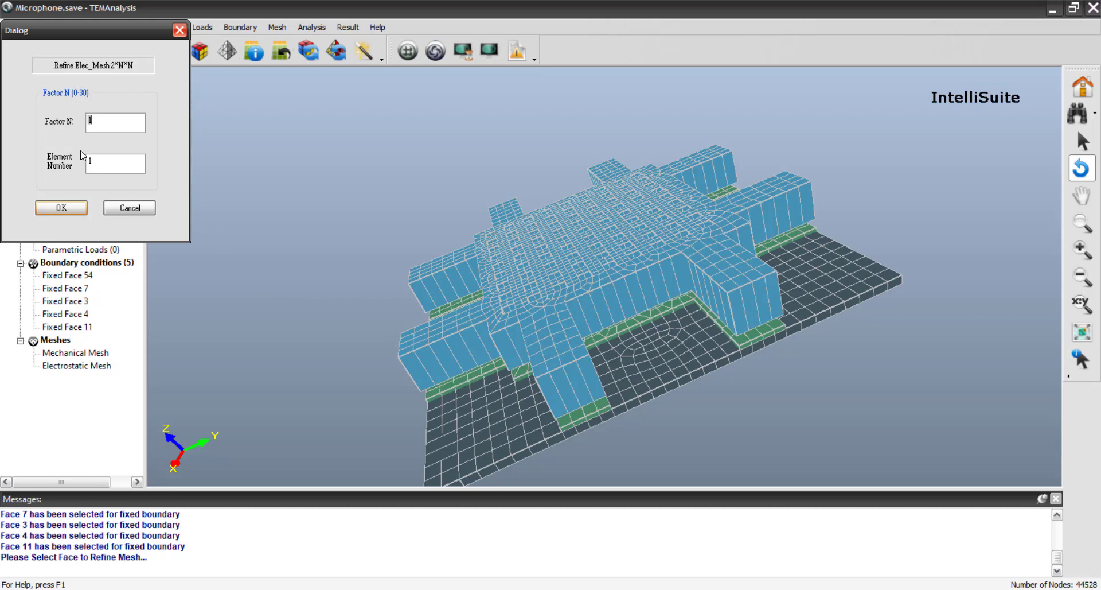
left_click(79, 210)
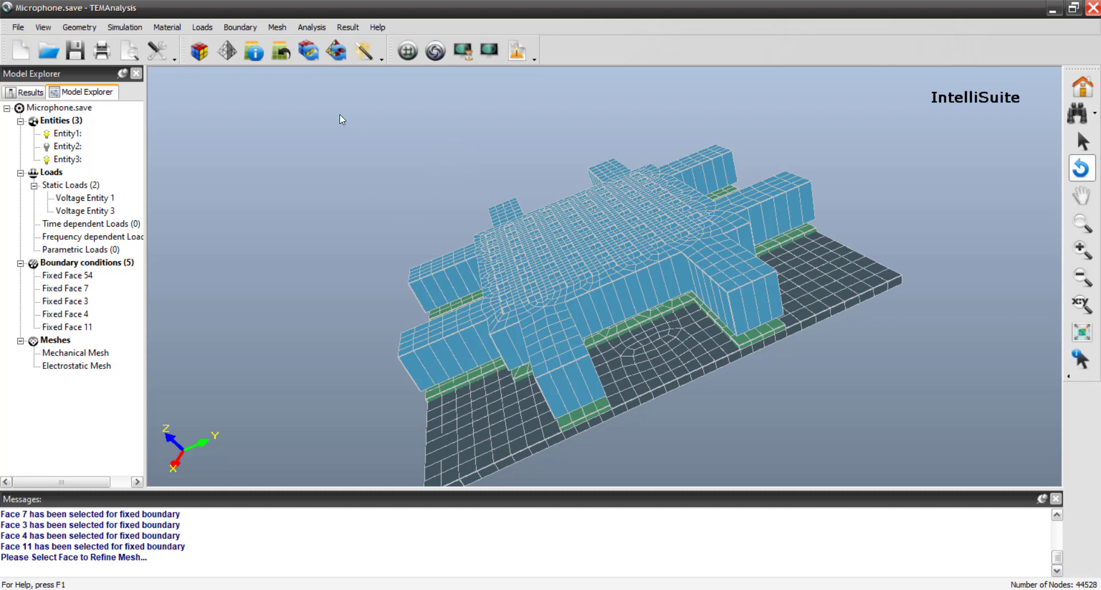
left_click(80, 147)
- Update the electrical mesh and start the static analysis
left_click(239, 27)
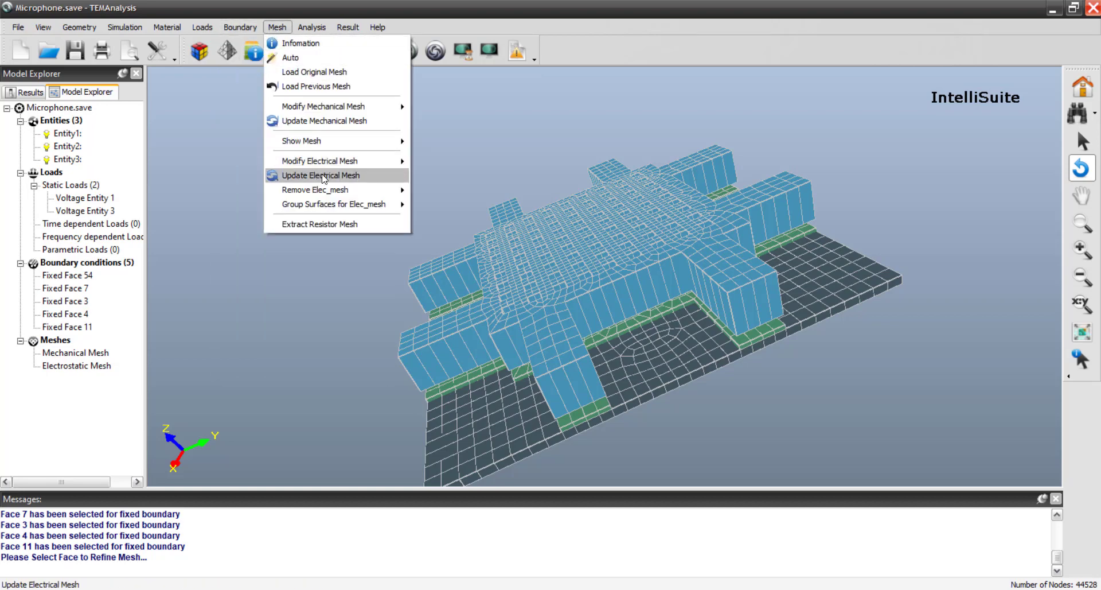
left_click(322, 176)
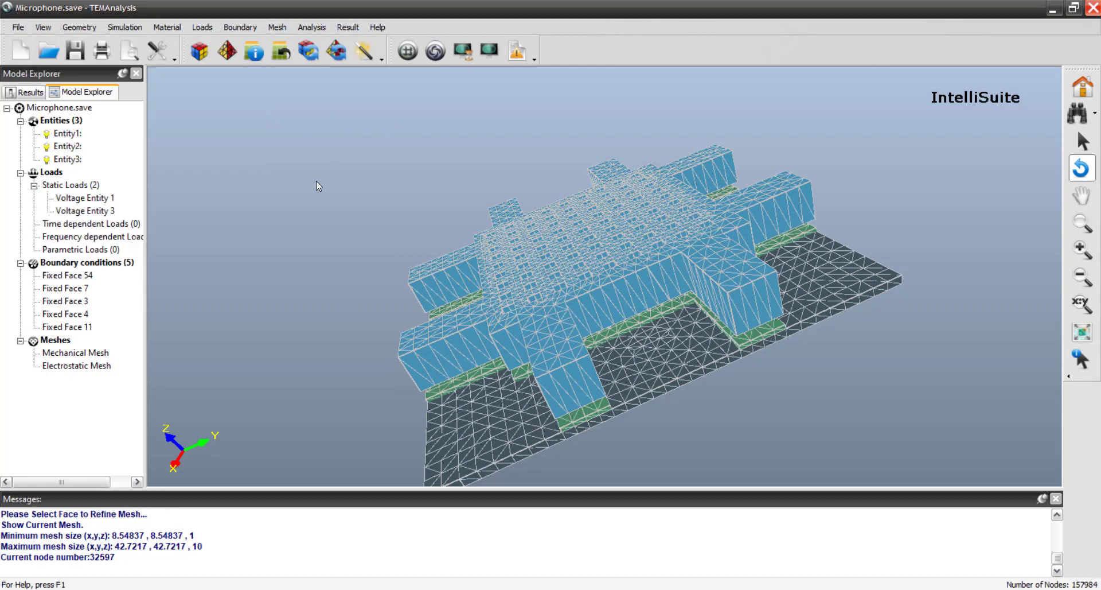
left_click(312, 27)
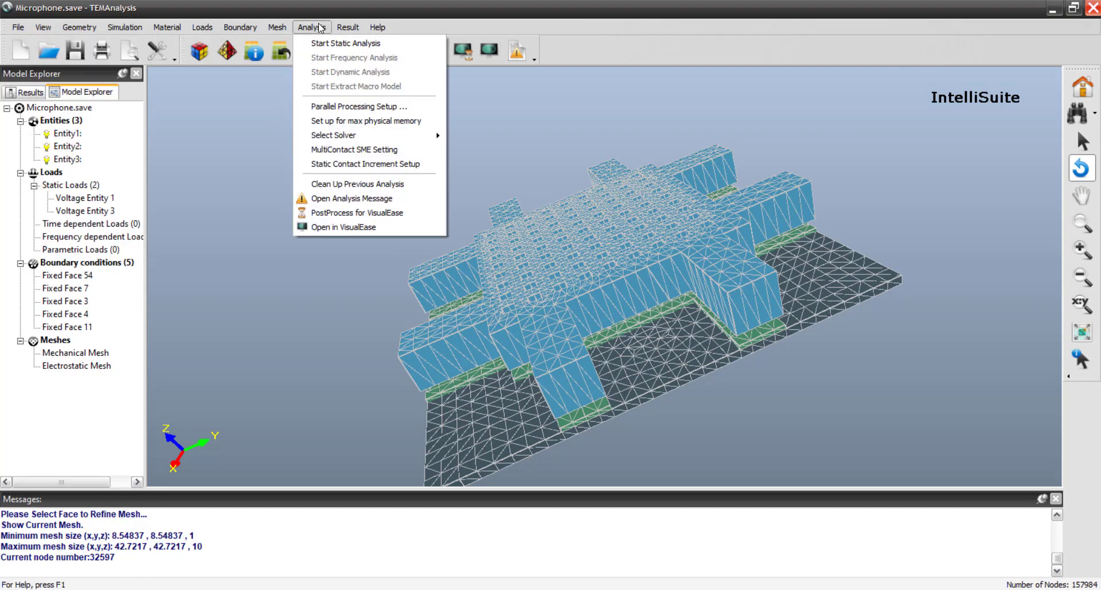
left_click(341, 45)
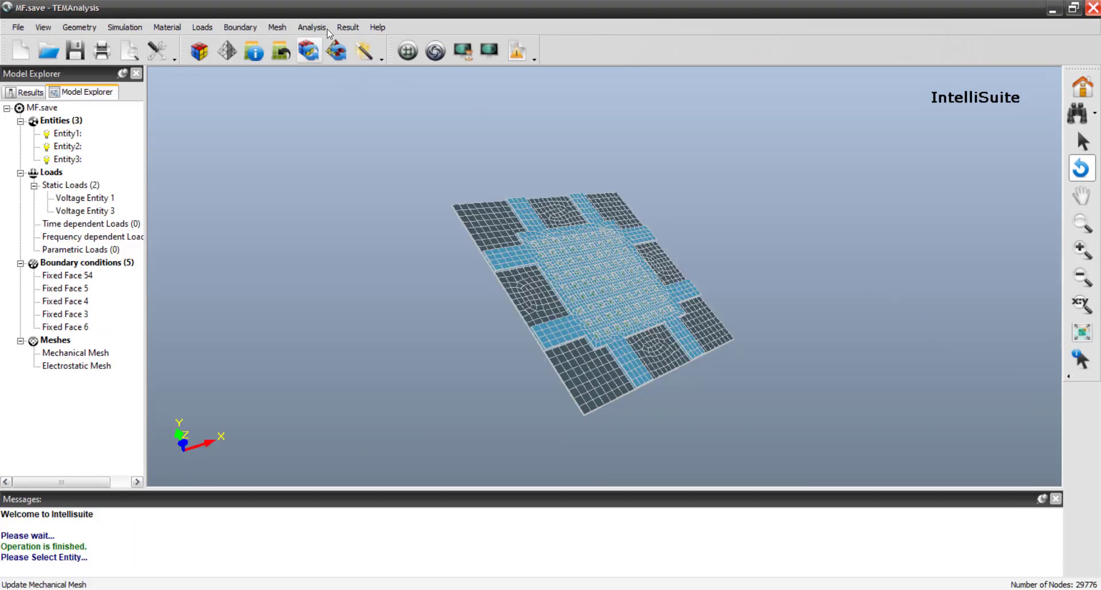
- Display the Z displacement result and examine the contour from above and below the model
left_click(348, 26)
mouse_move(460, 43)
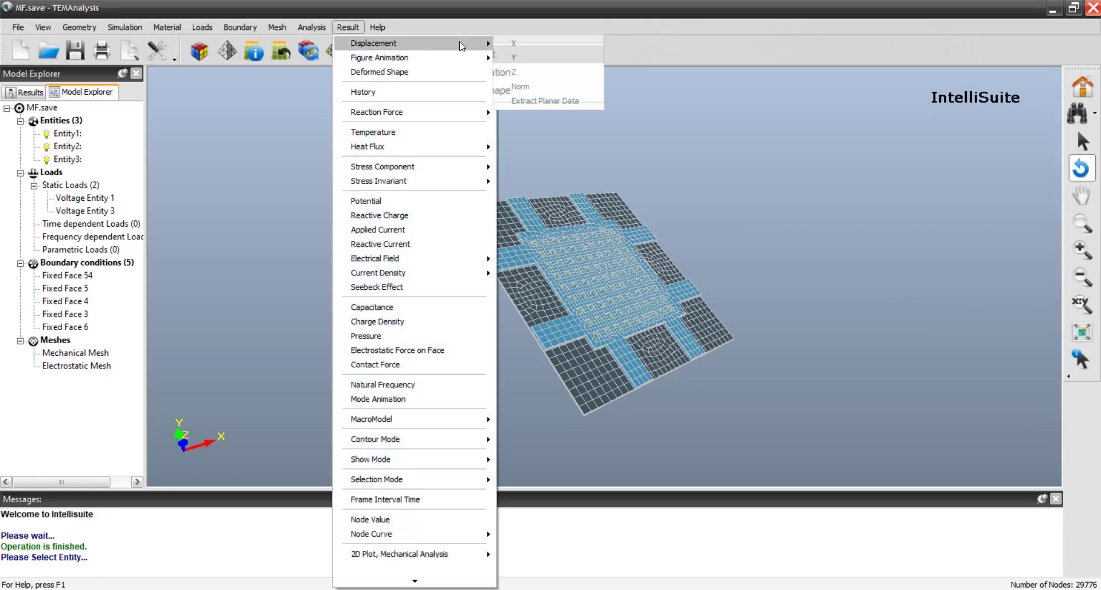
left_click(527, 73)
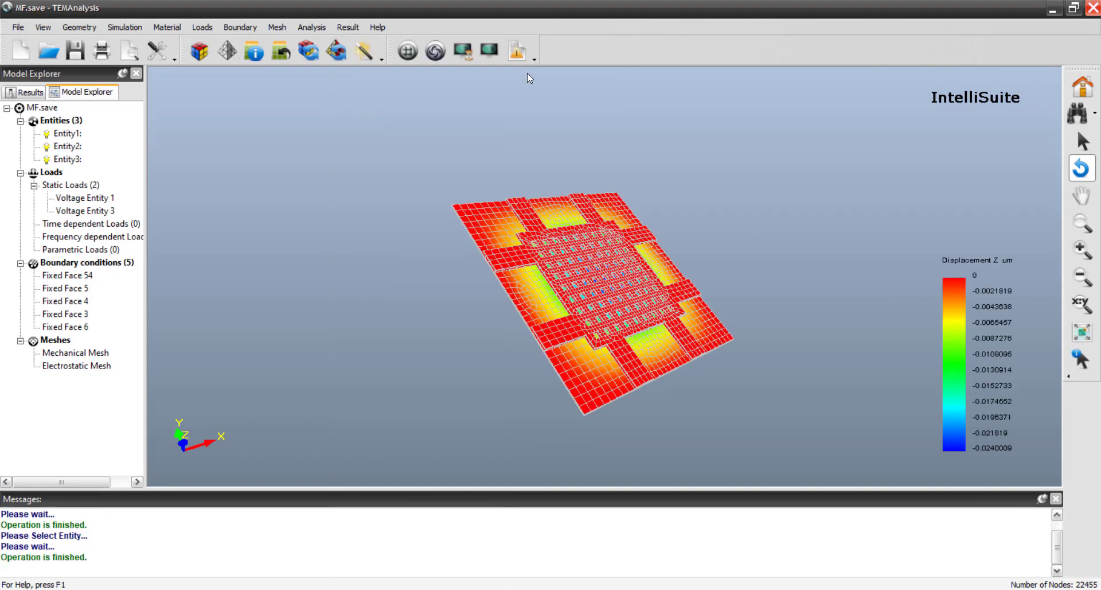
left_click_drag(448, 335, 635, 292)
left_click_drag(535, 366, 588, 367)
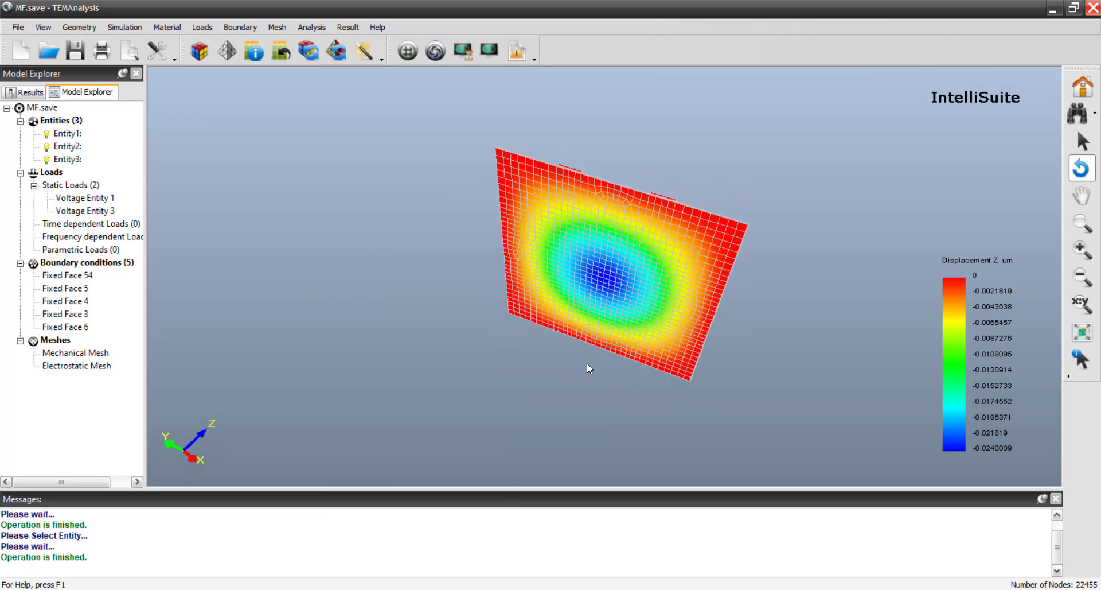
left_click_drag(705, 184, 538, 352)
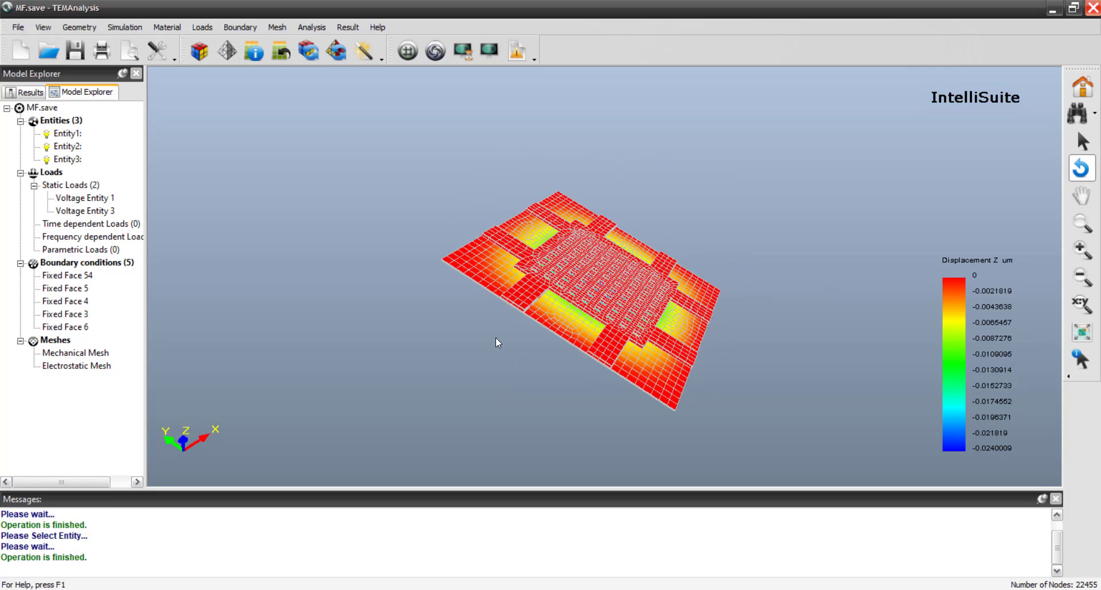
left_click_drag(752, 176, 385, 168)
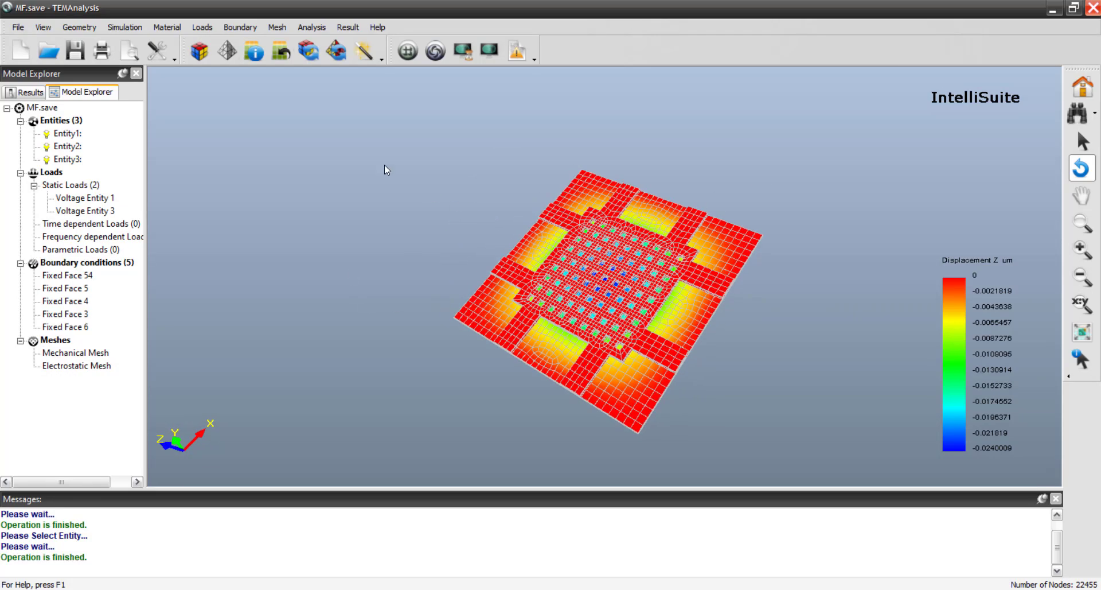
- Open the capacitance results, review the values between the entities, and close the dialog
left_click(311, 27)
left_click(348, 27)
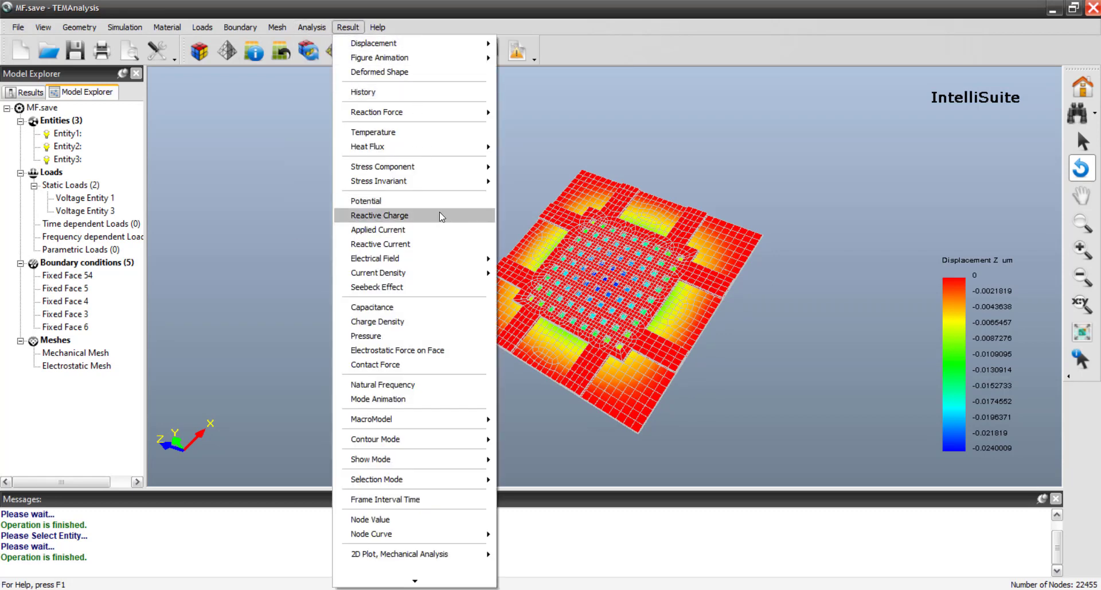
left_click(425, 312)
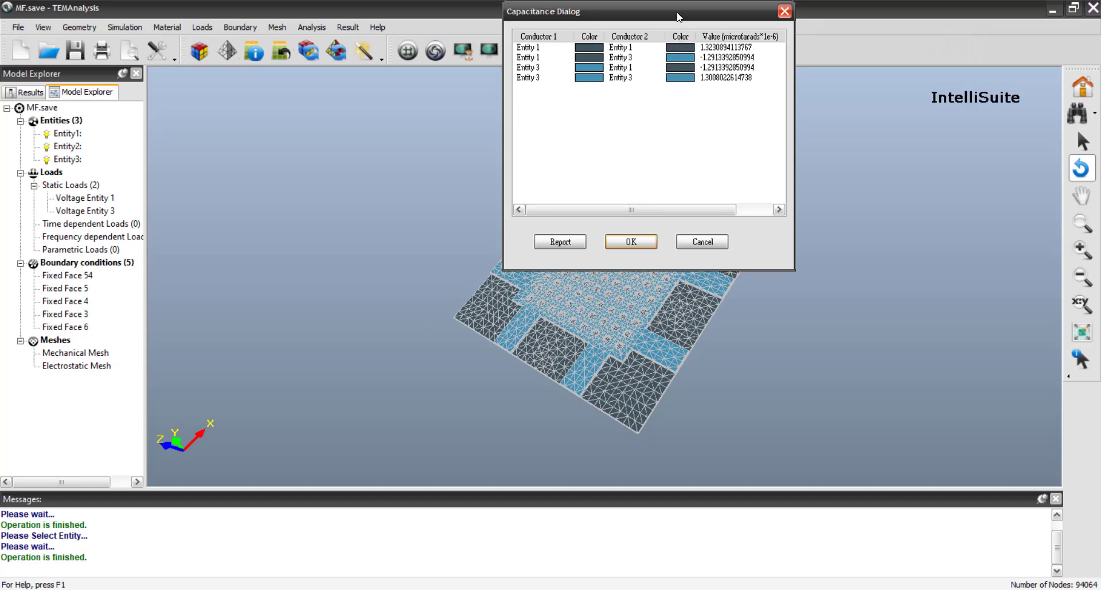
left_click_drag(678, 14, 396, 183)
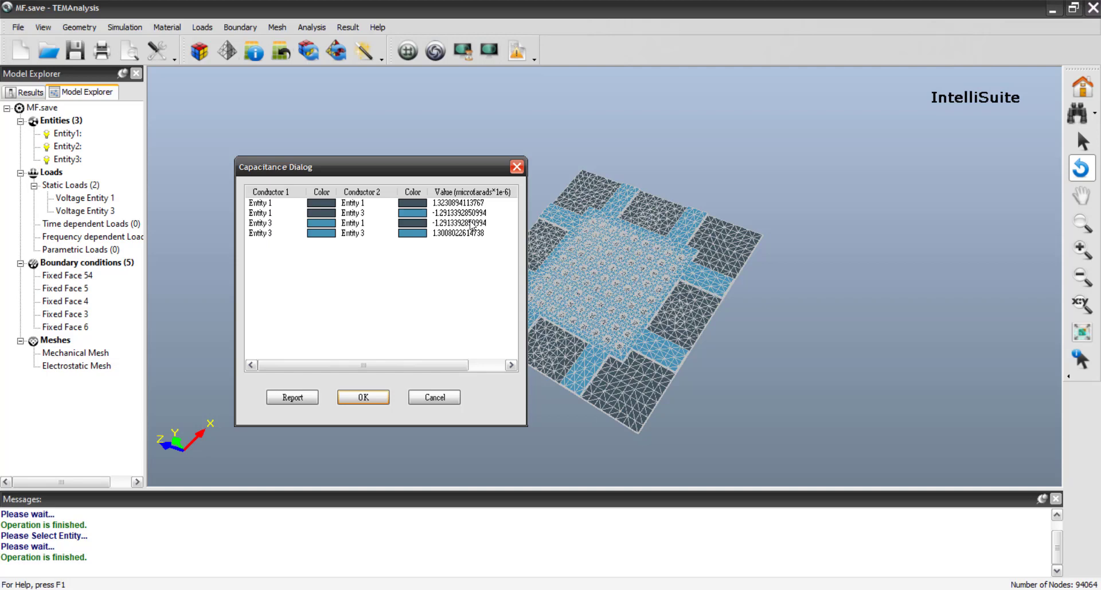
left_click(443, 400)
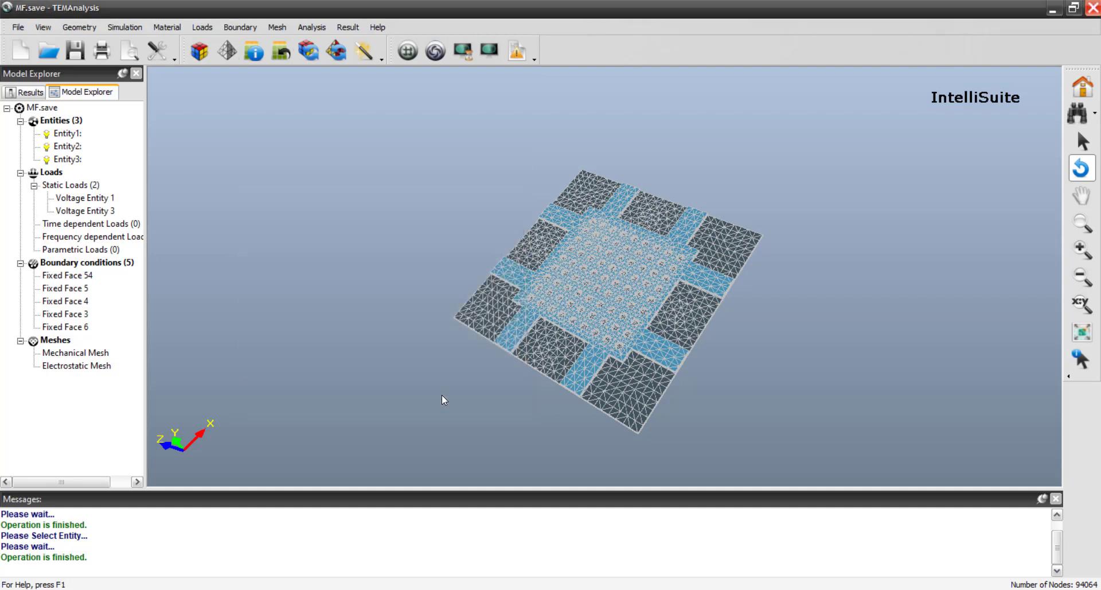
- Apply a pressure load of 1e-6 MPa to the large flat face on the model's underside
left_click(202, 27)
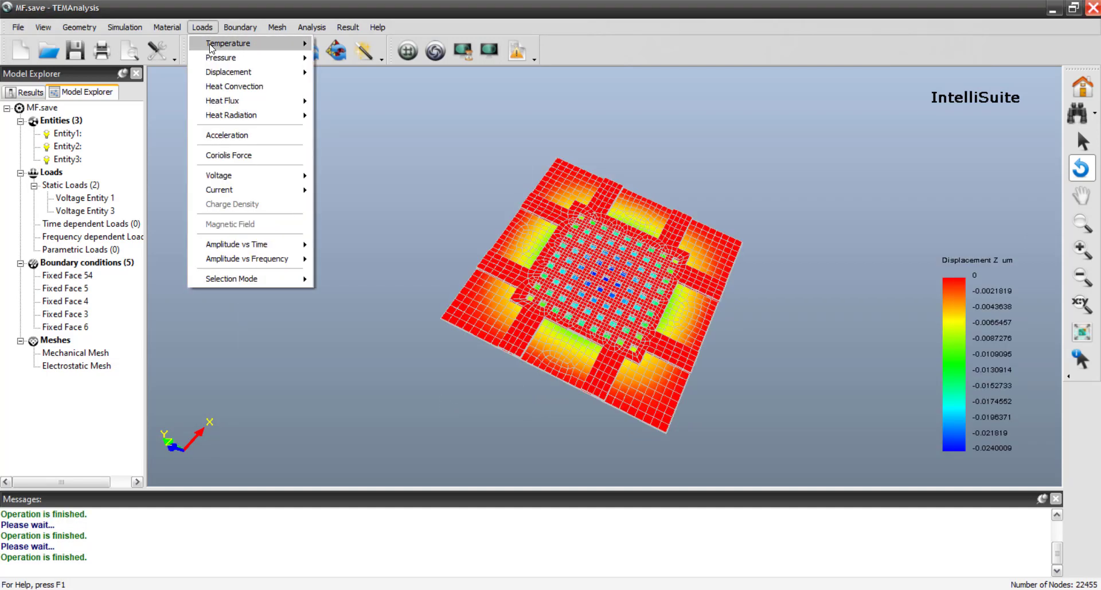
mouse_move(212, 51)
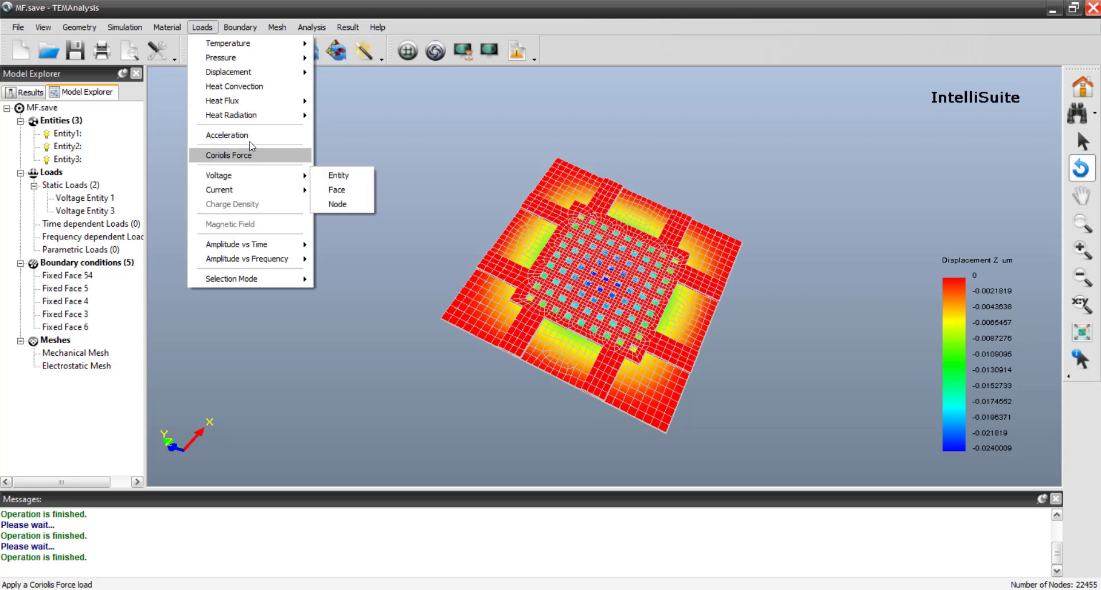
mouse_move(308, 58)
left_click(356, 55)
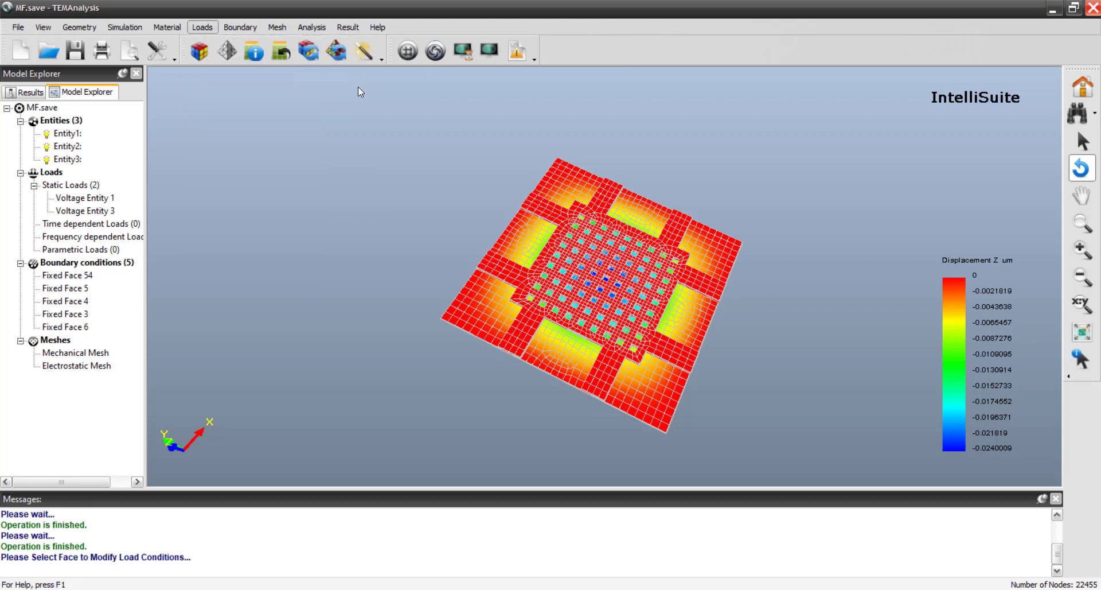
left_click_drag(573, 340, 617, 291)
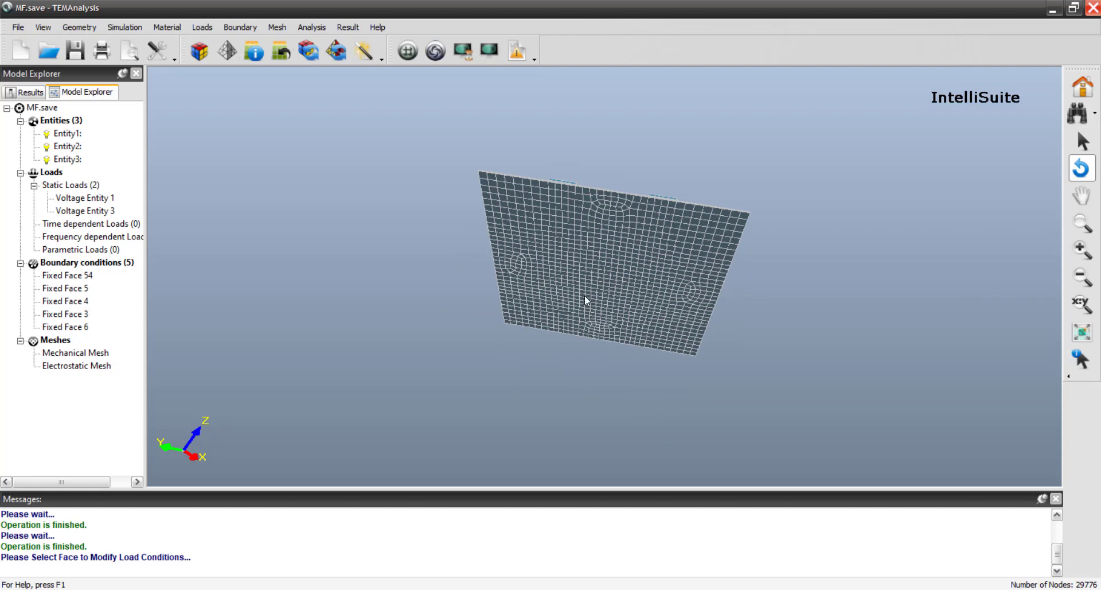
left_click(554, 296)
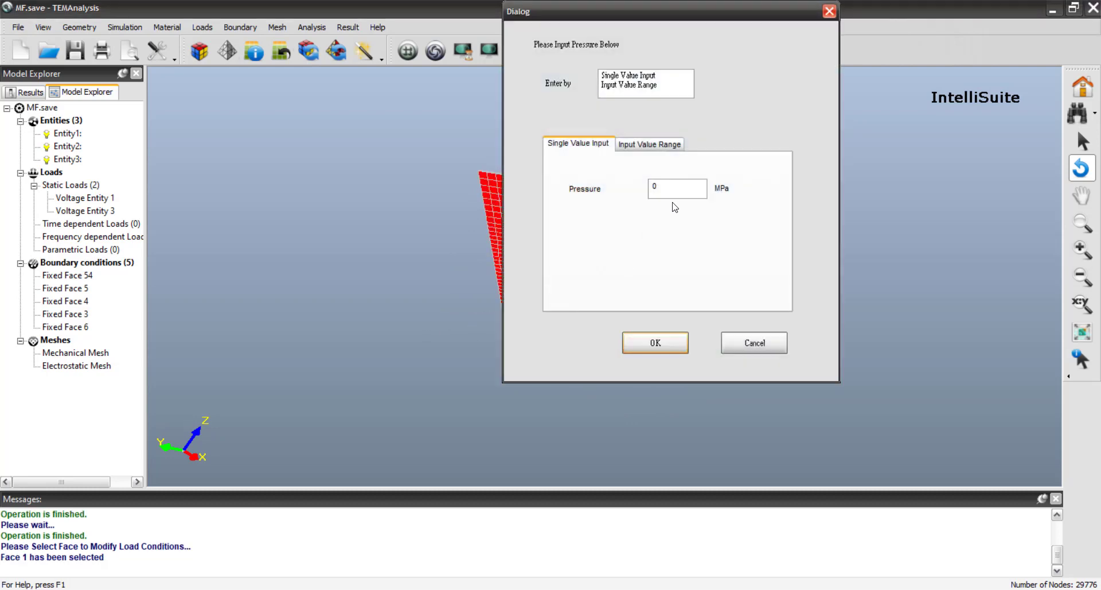
left_click_drag(673, 188, 616, 188)
type("1e-6")
left_click(648, 339)
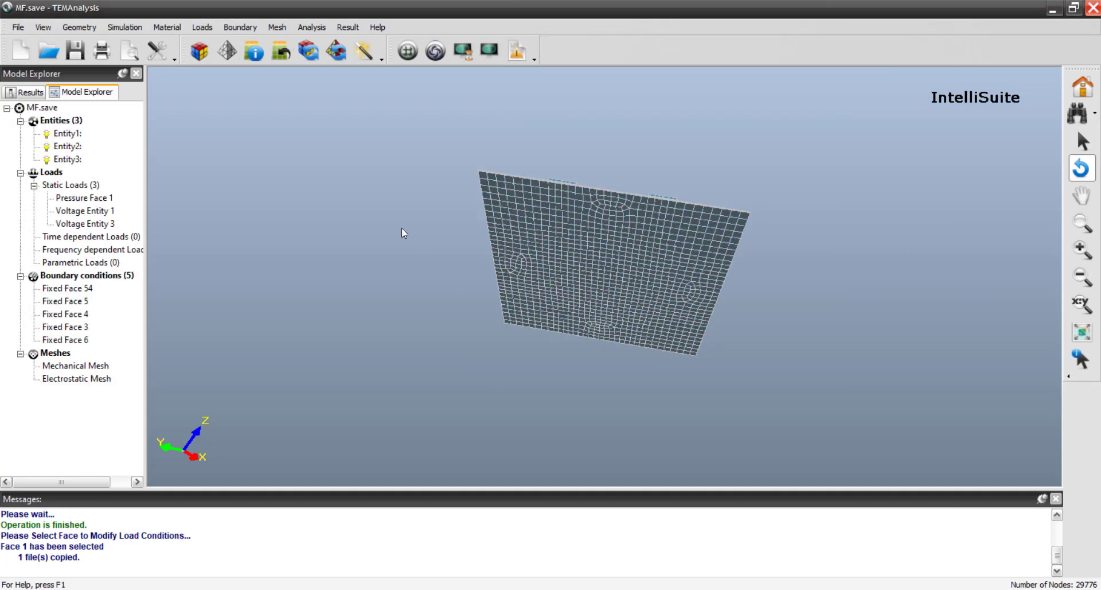
- Clean up the previous analysis and start a static analysis with the pressure load included
left_click(312, 27)
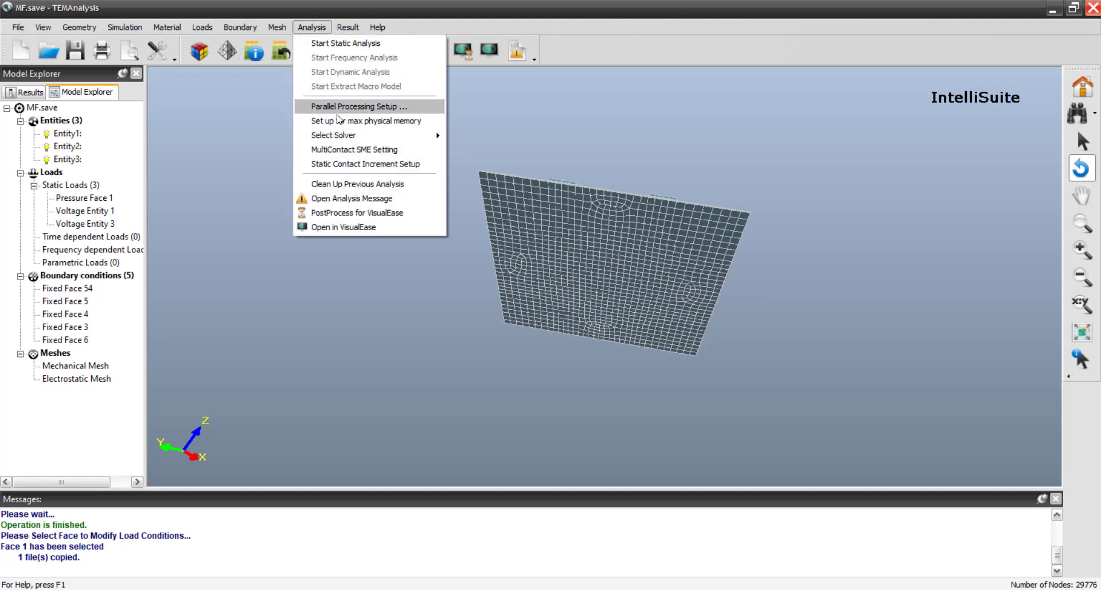
left_click(347, 186)
left_click(312, 28)
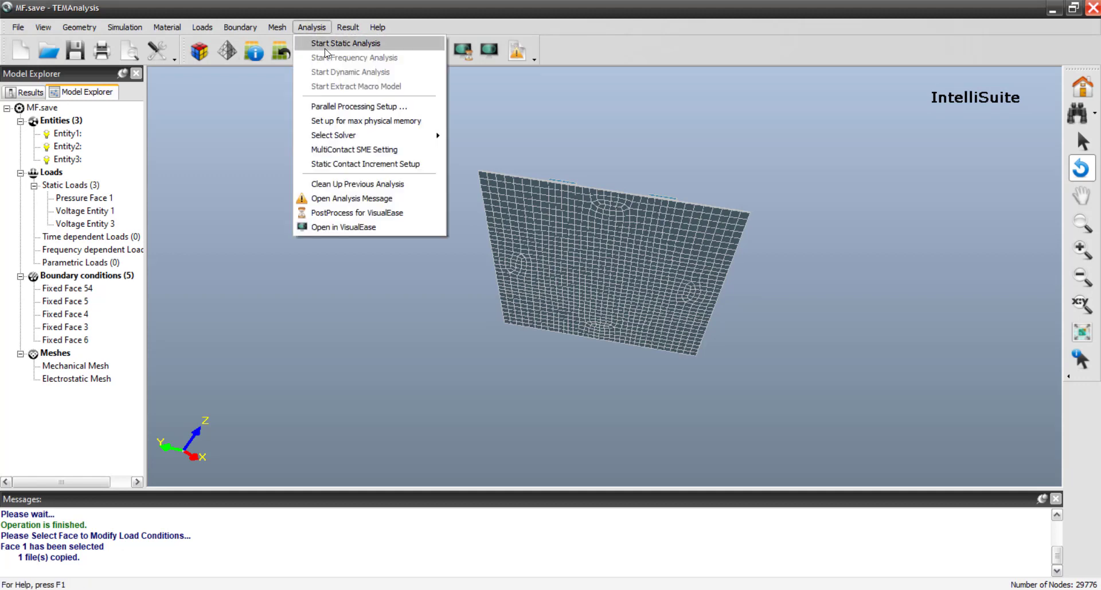
left_click(339, 43)
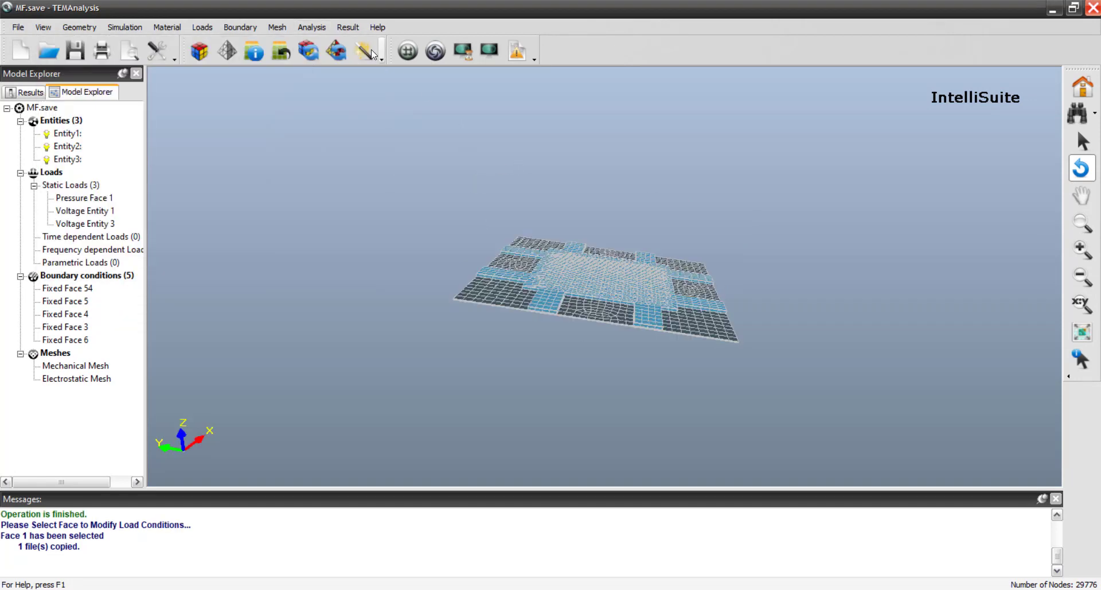
- Display the Z displacement result for the pressure-loaded model and examine the contour
left_click(348, 27)
mouse_move(395, 41)
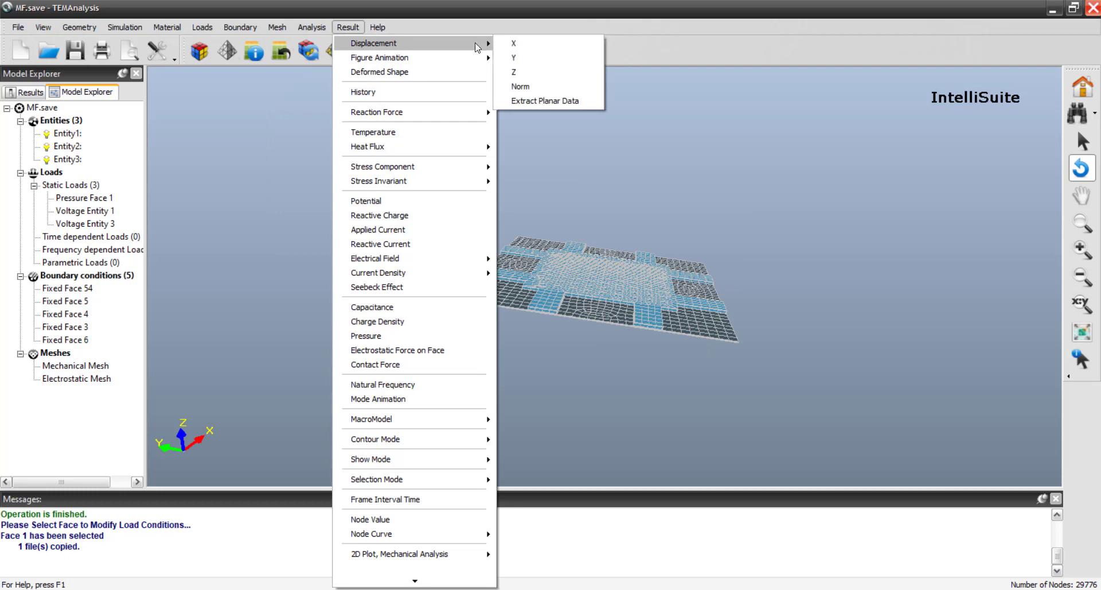
left_click(512, 73)
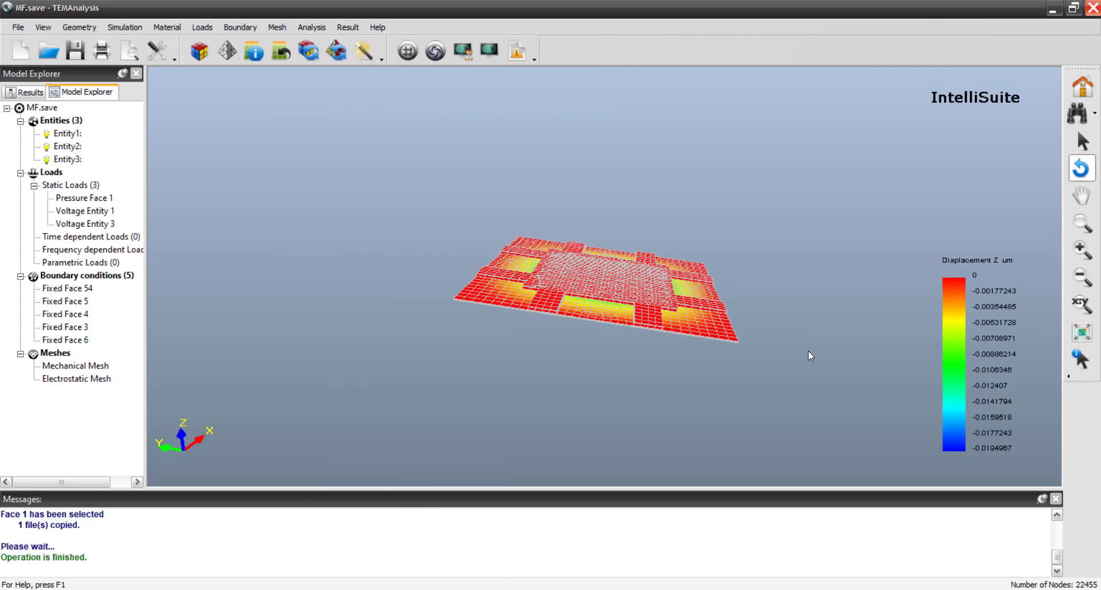
left_click_drag(635, 407, 660, 420)
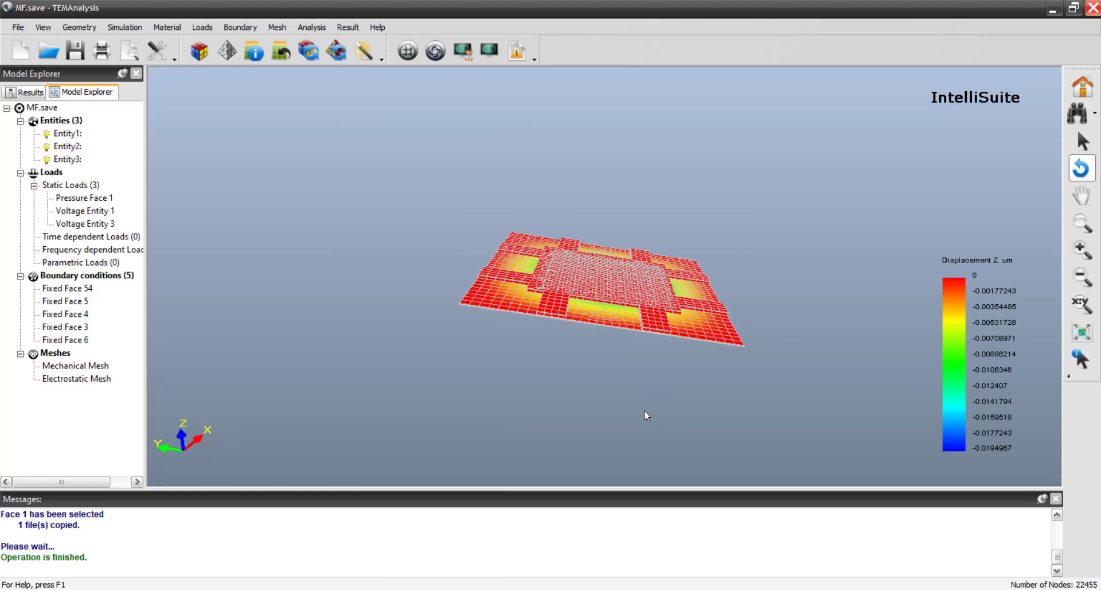
- Open the capacitance results and move the dialog clear of the model to review the values between the entities
left_click(338, 27)
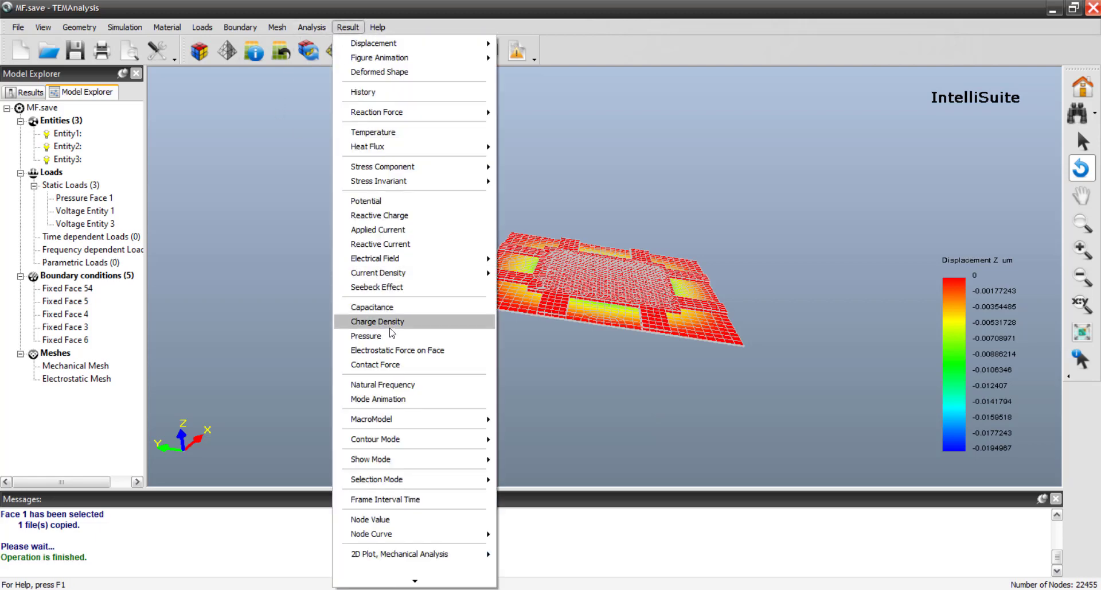
left_click(390, 309)
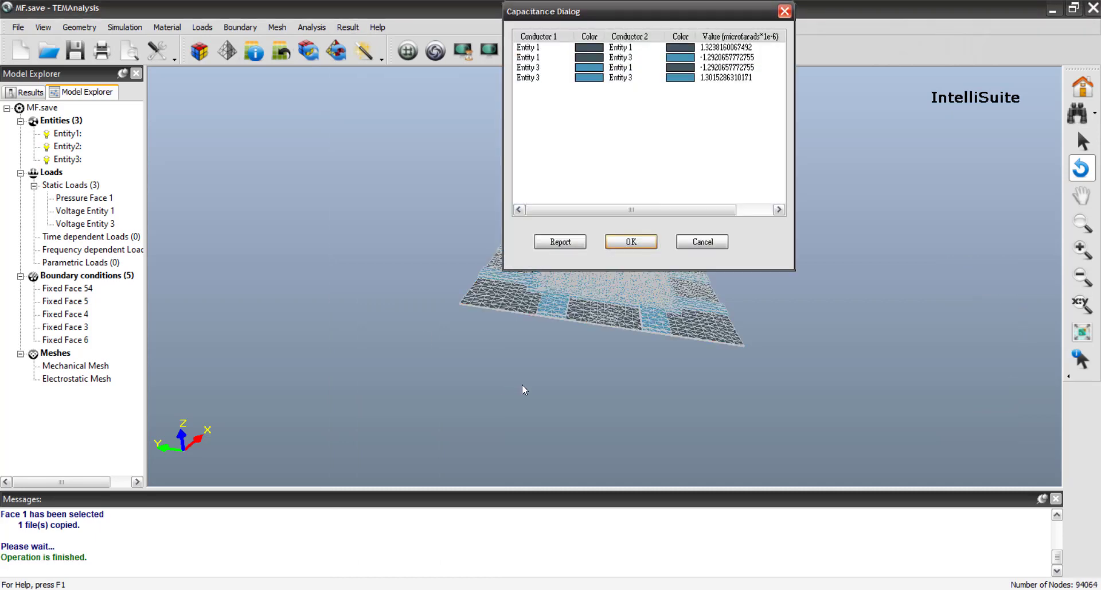
left_click_drag(680, 9, 329, 187)
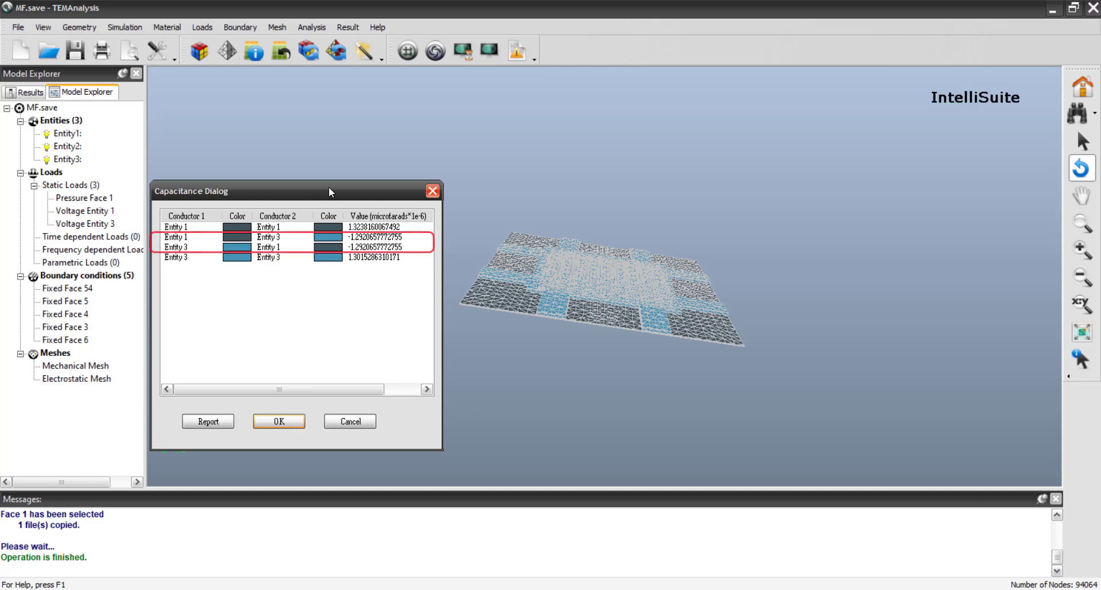
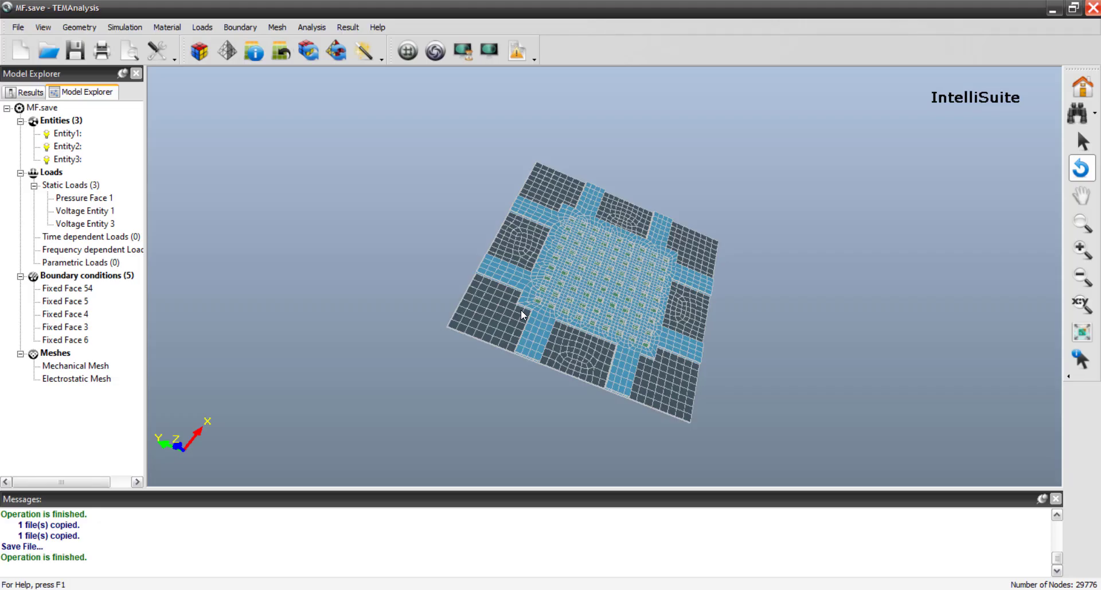
- Set the simulation to a Frequency calculation with Static Stress analysis and 3 modes, and apply the settings
left_click(124, 27)
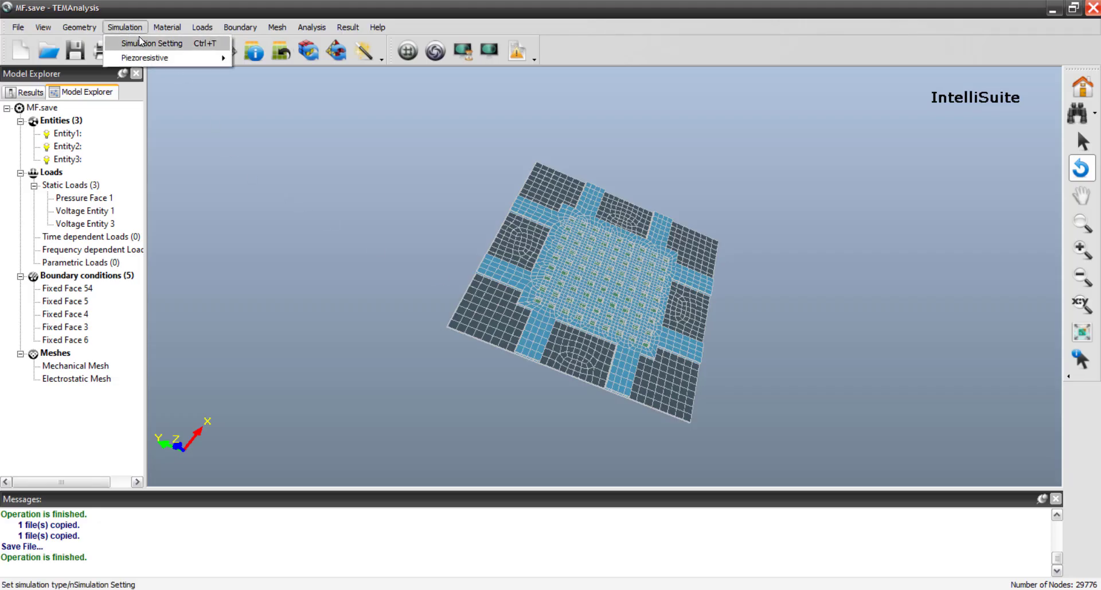
left_click(139, 36)
left_click(352, 144)
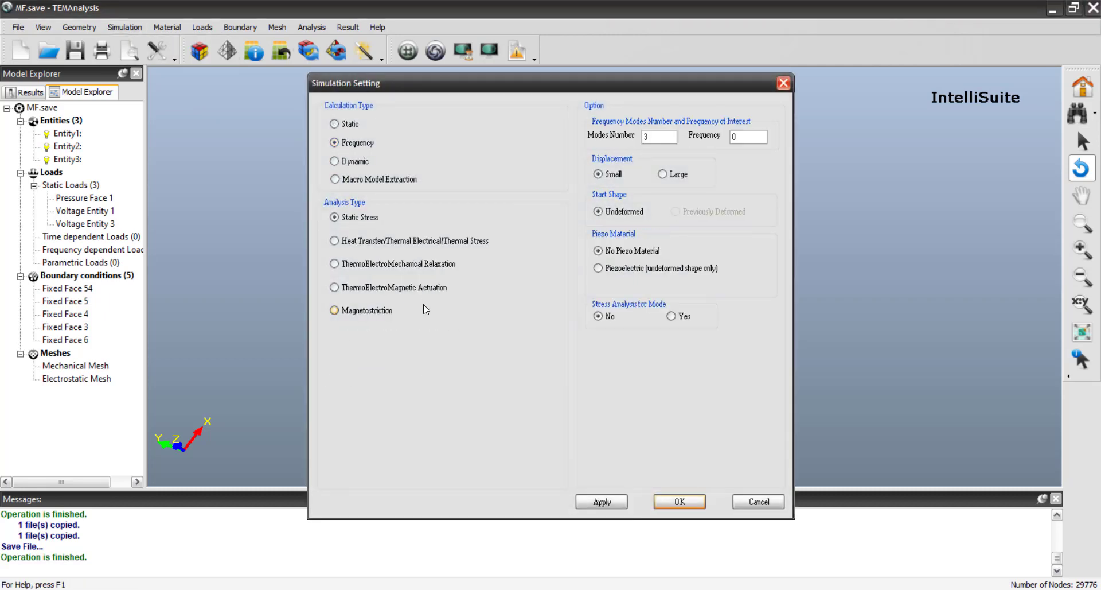
left_click(603, 502)
left_click(678, 507)
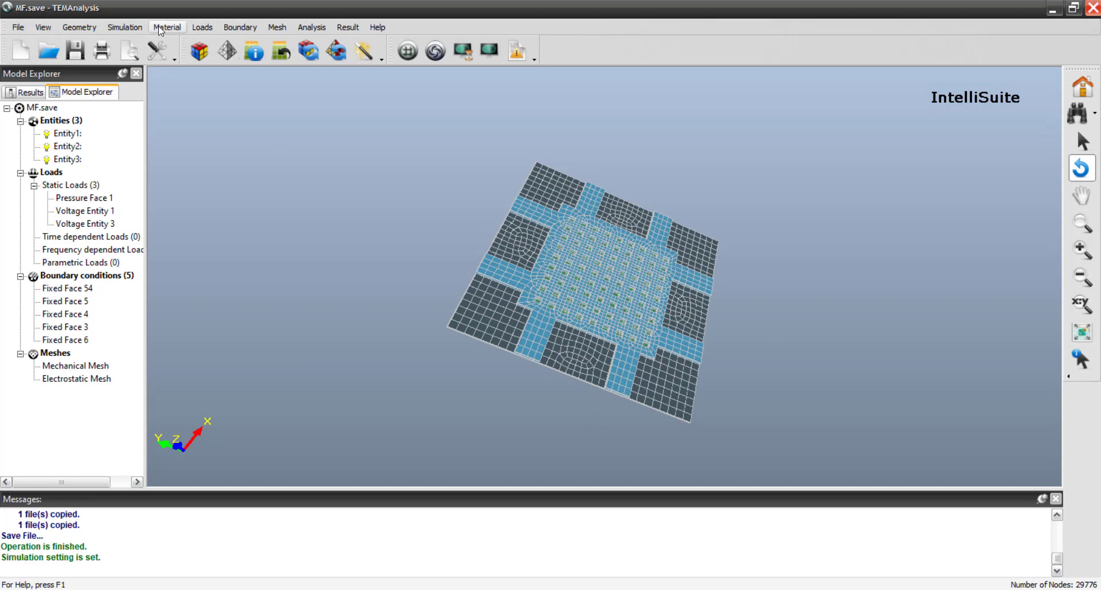
- Delete all static loads: the pressure on Face 1 and the voltages on Entity 1 and Entity 3
left_click(177, 30)
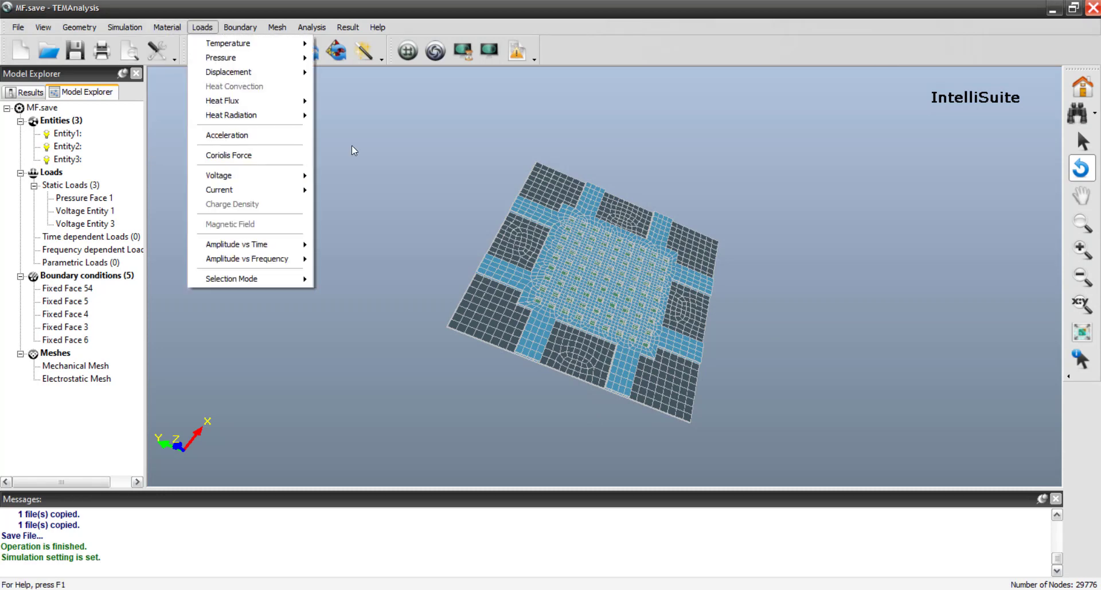
key("Escape")
left_click(106, 197)
right_click(106, 197)
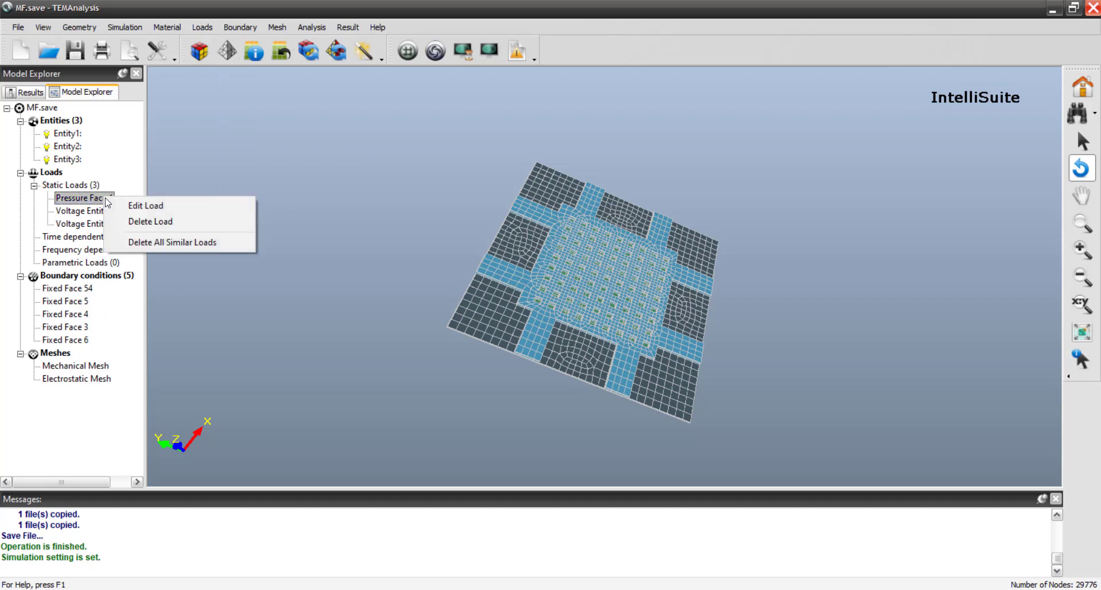
left_click(136, 222)
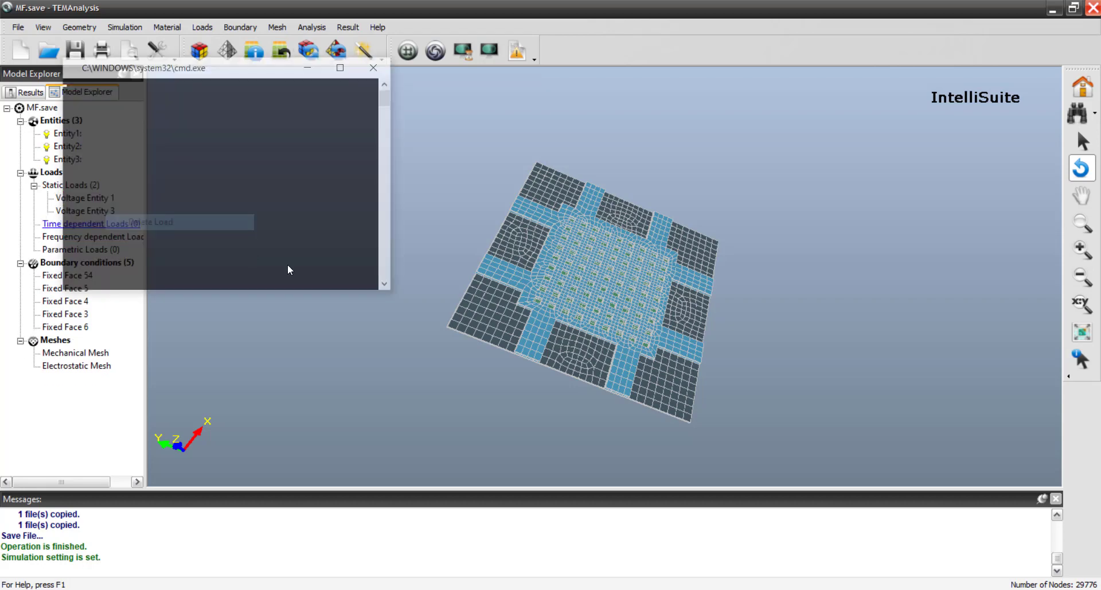
right_click(86, 199)
left_click(125, 224)
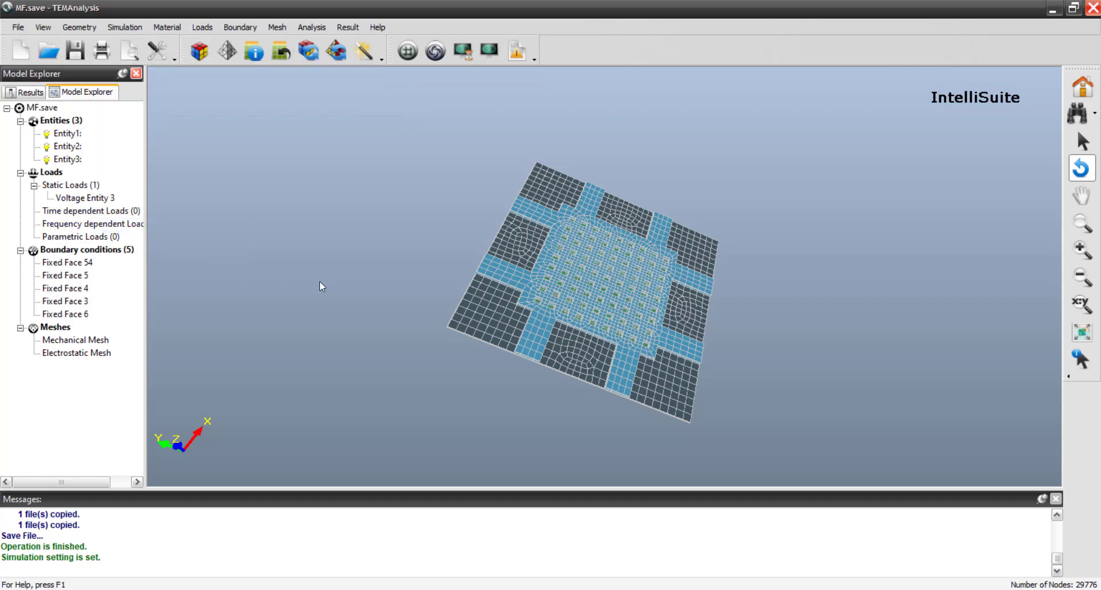
right_click(86, 198)
left_click(125, 223)
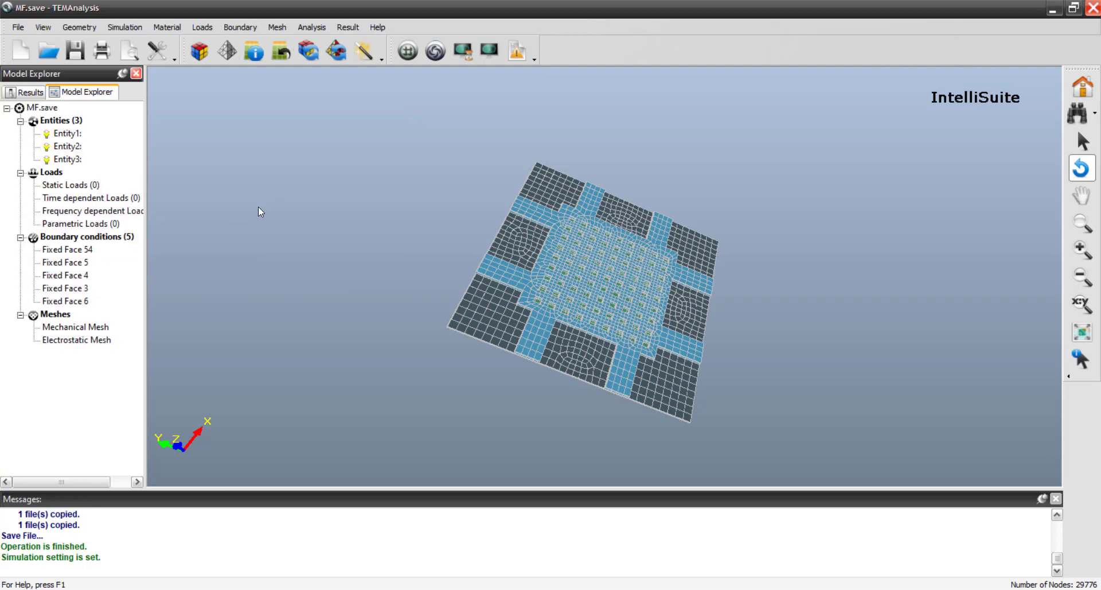
- Clean up the previous analysis and start the frequency analysis
left_click(210, 30)
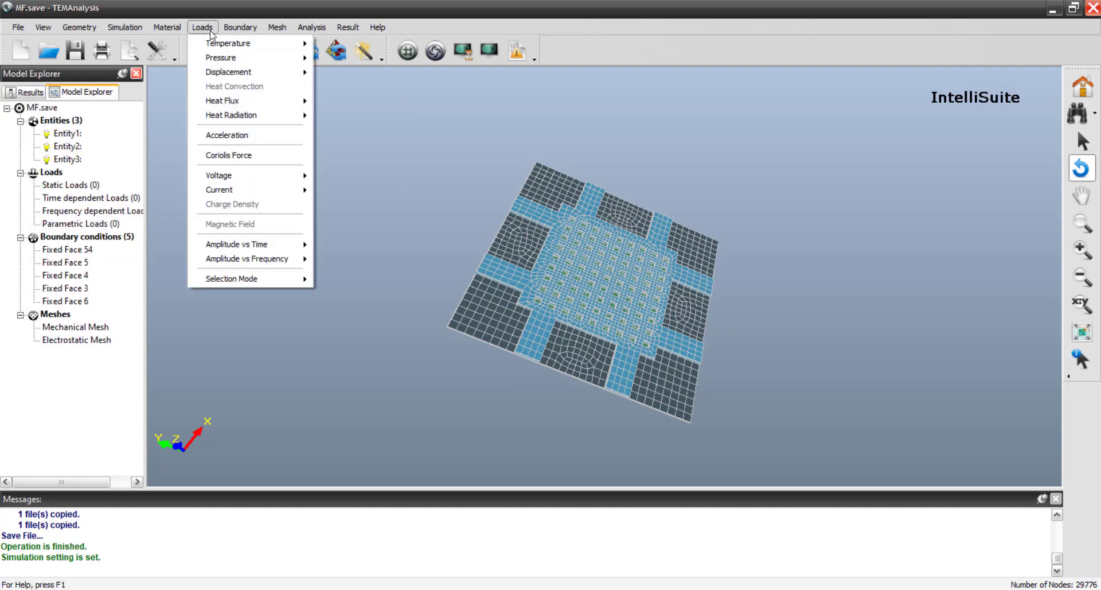
left_click(240, 27)
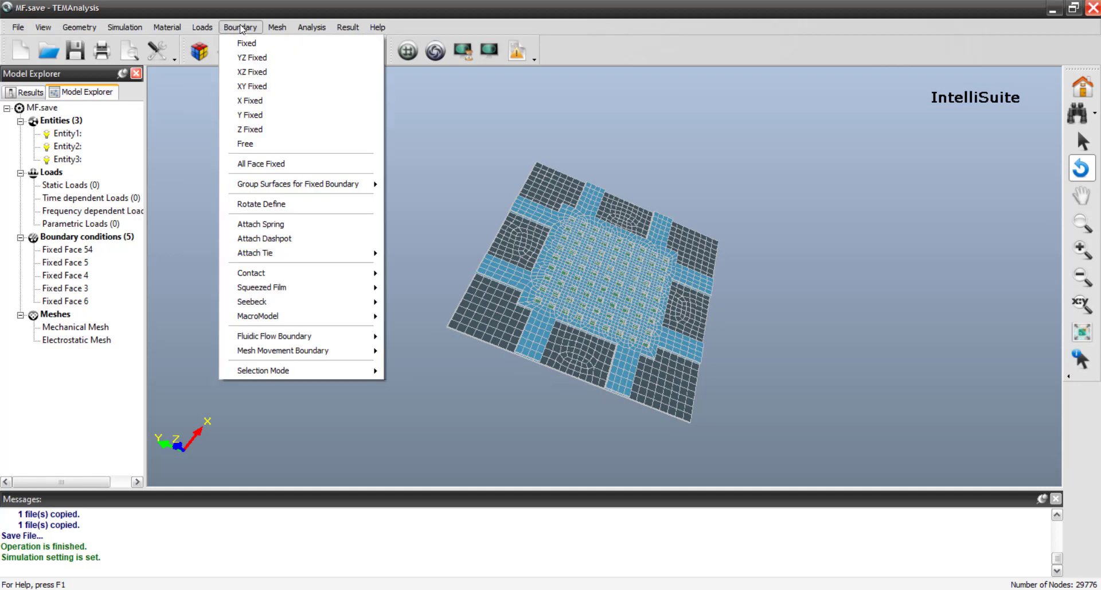
left_click(281, 29)
mouse_move(312, 32)
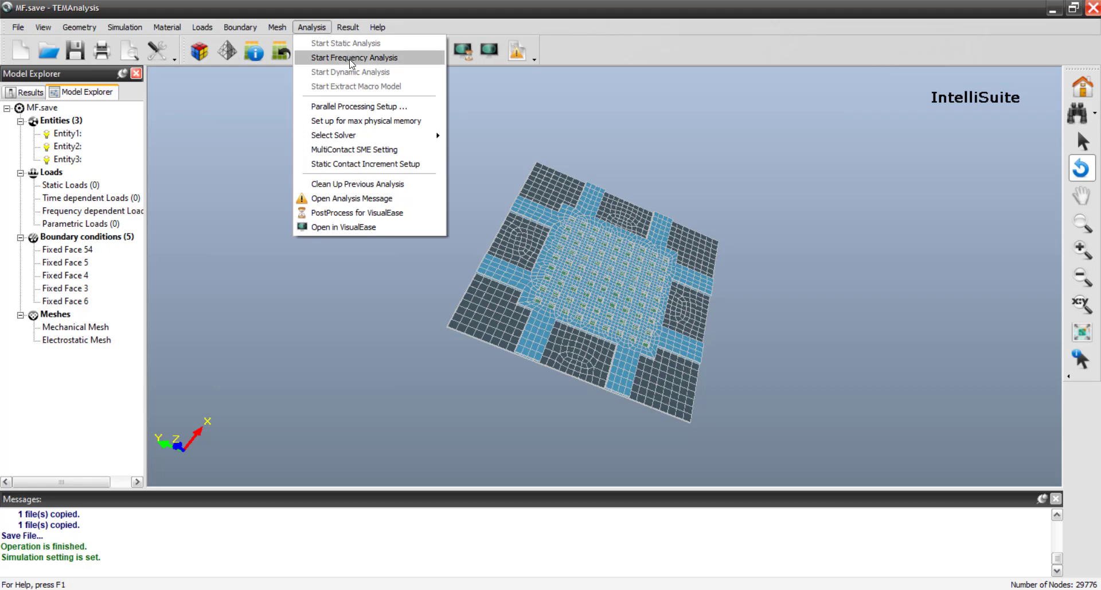
left_click(348, 184)
left_click(312, 27)
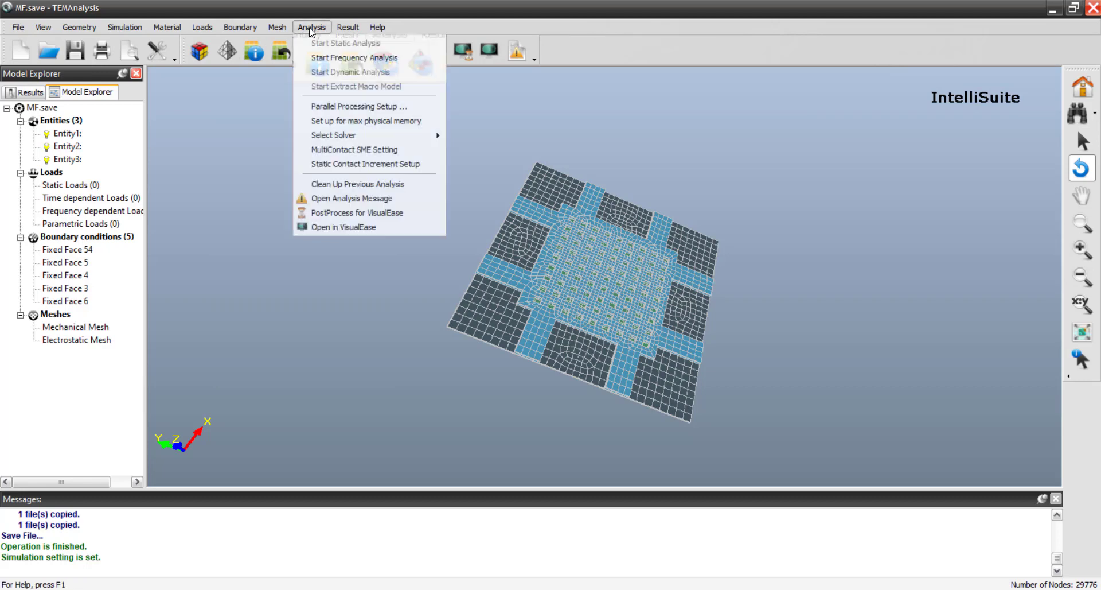
left_click(339, 59)
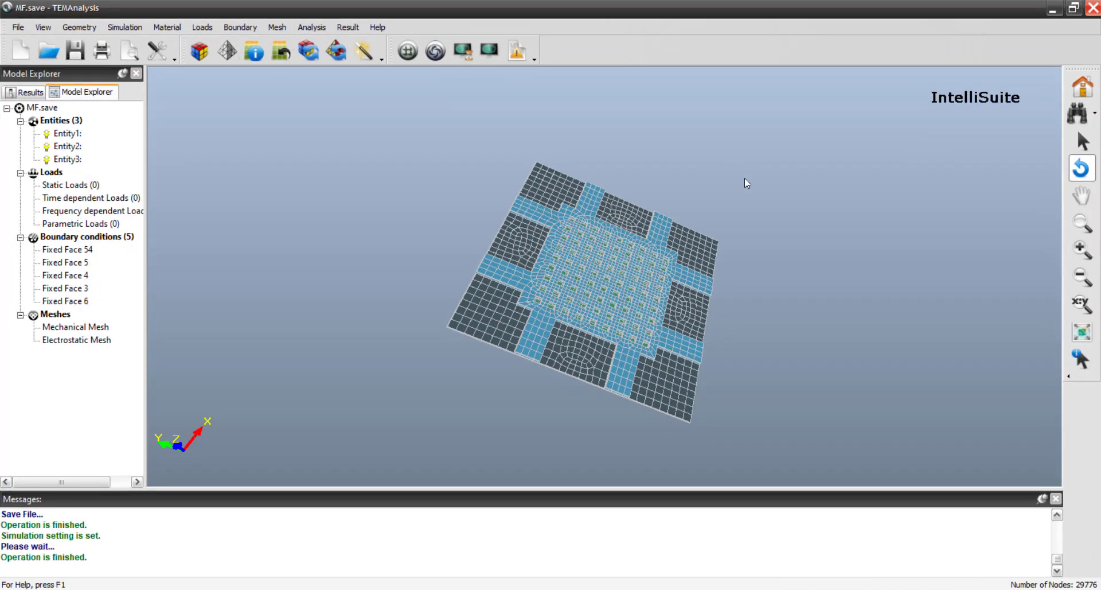
- Open the natural frequency results, review the frequency of each mode, and close the dialog
left_click(347, 27)
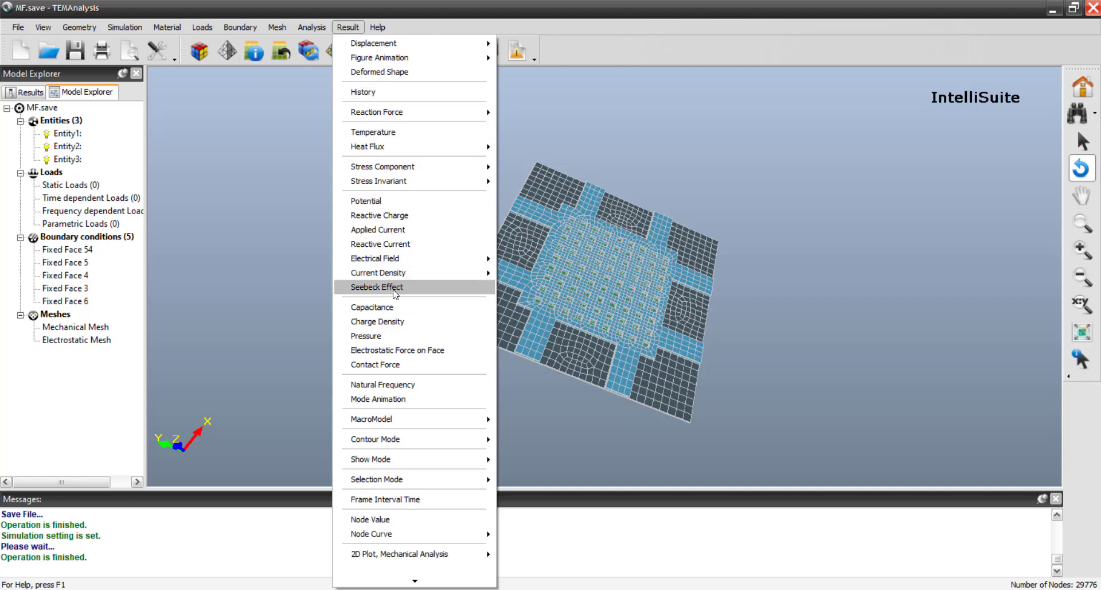
left_click(402, 385)
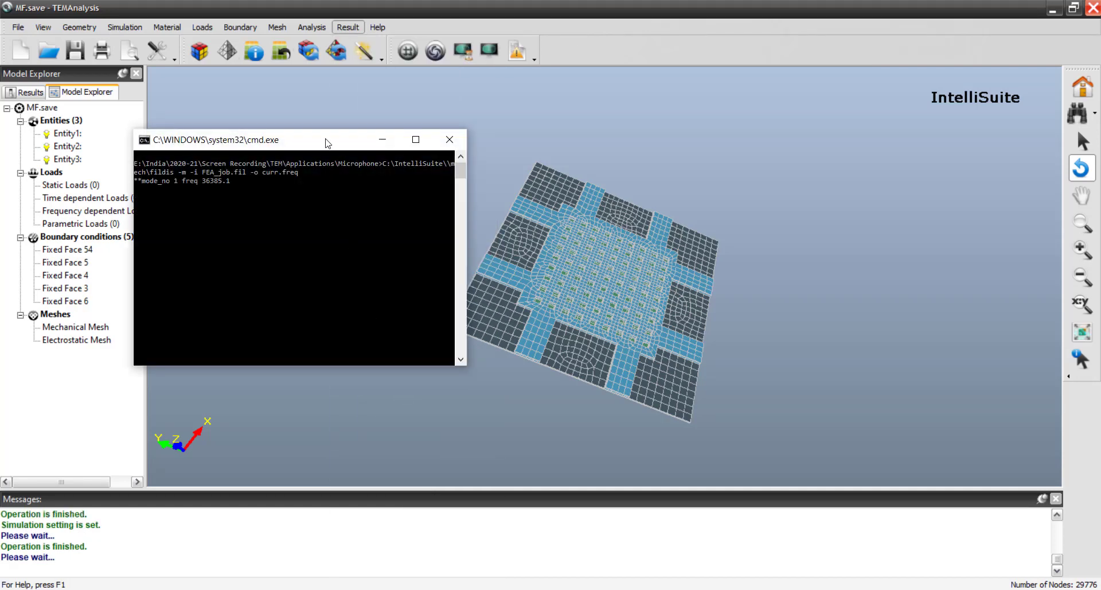
left_click_drag(326, 138, 486, 220)
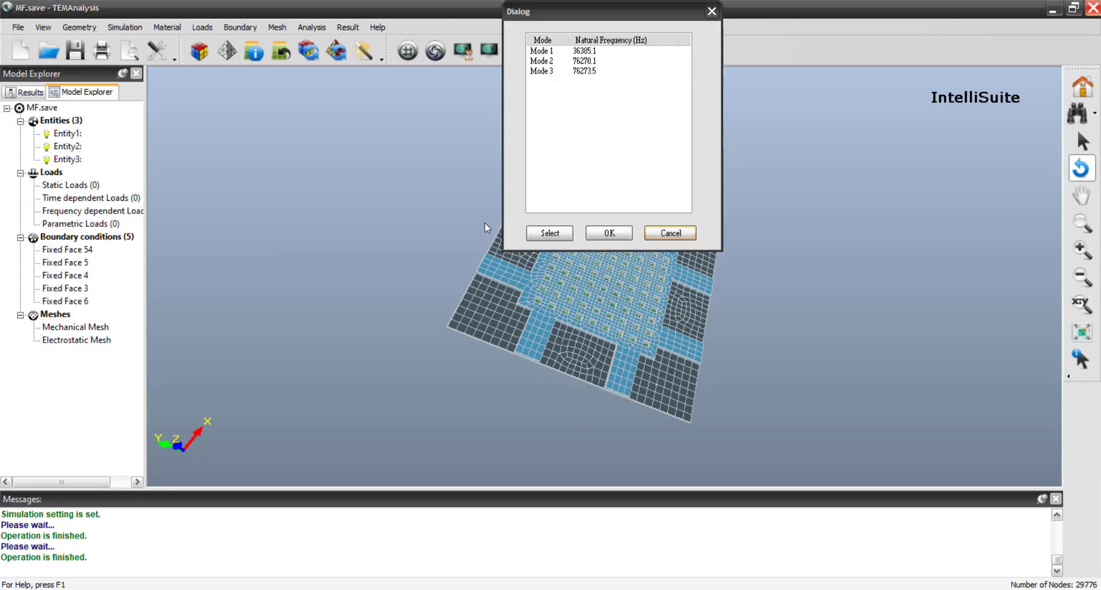
left_click_drag(611, 14, 316, 208)
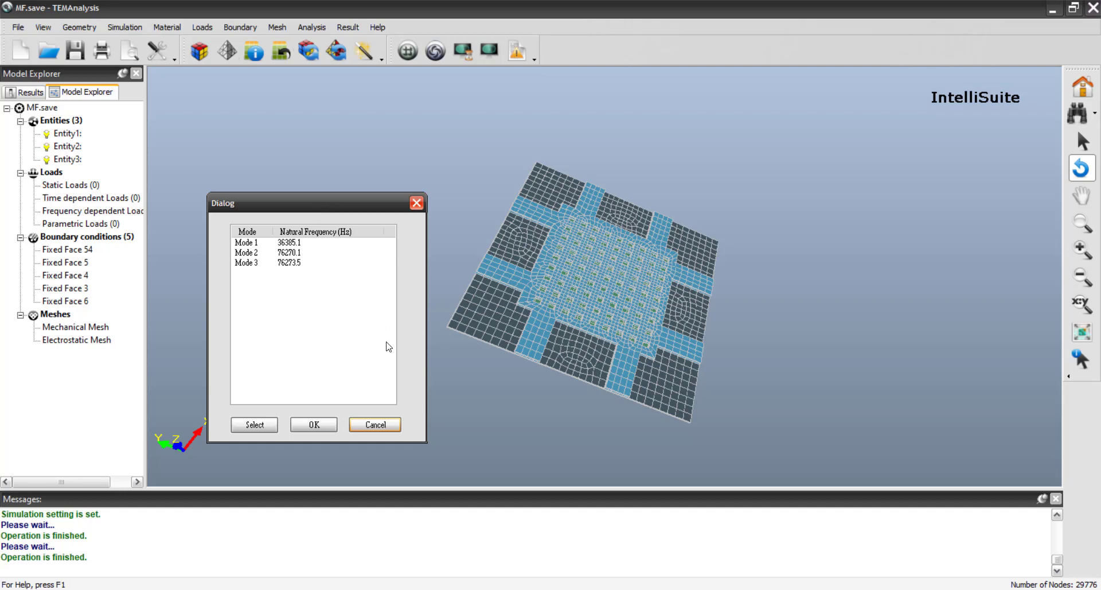
left_click(330, 424)
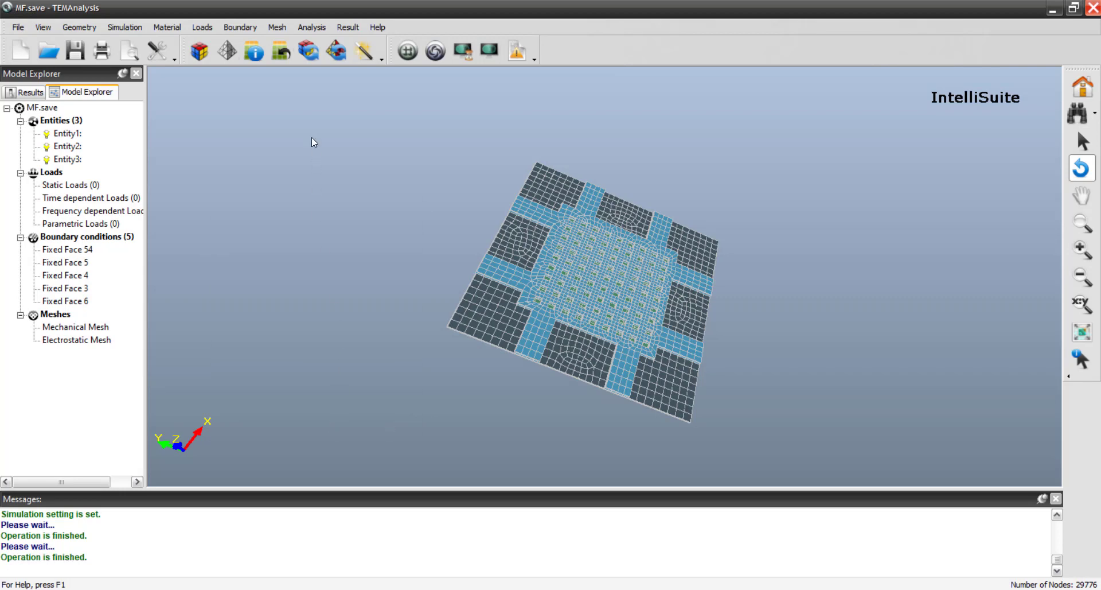
- Animate vibration mode 1 with a scale factor of 10 and view the plate at an oblique angle
left_click(312, 23)
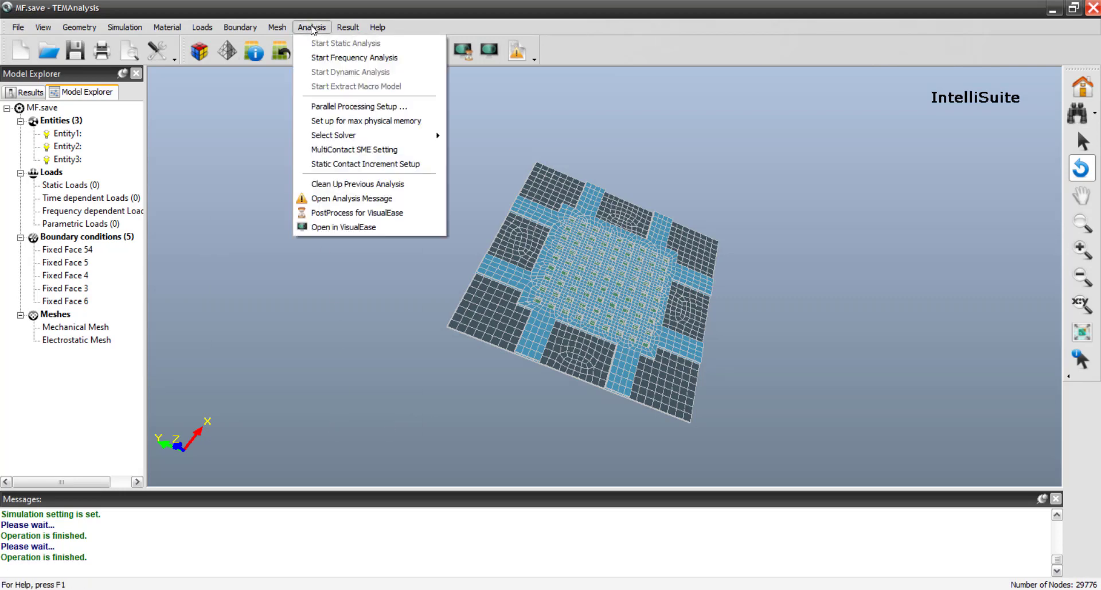
left_click(348, 27)
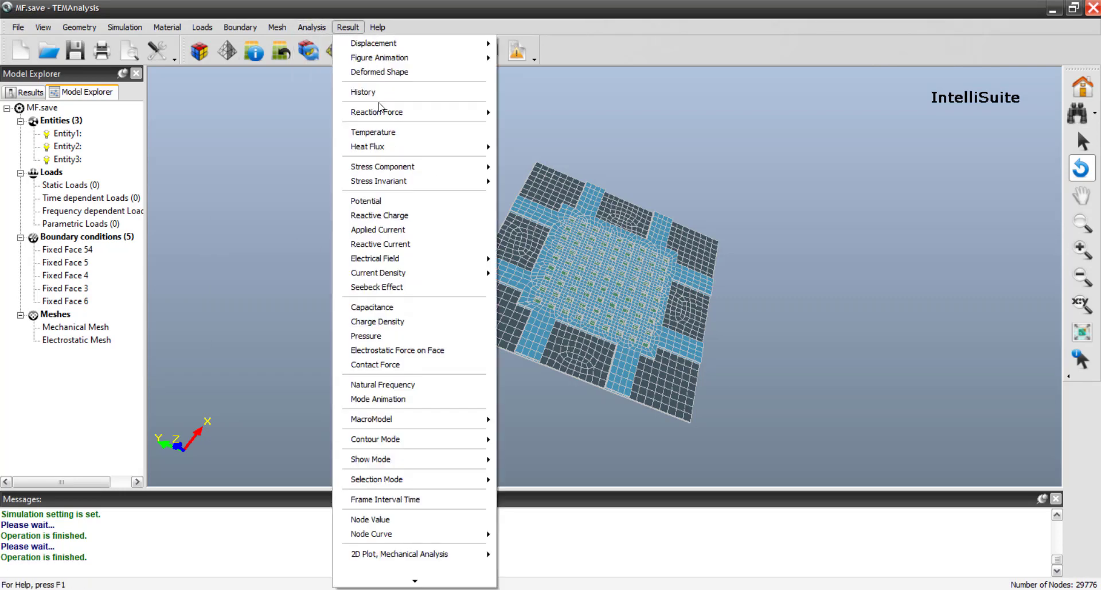
left_click(421, 398)
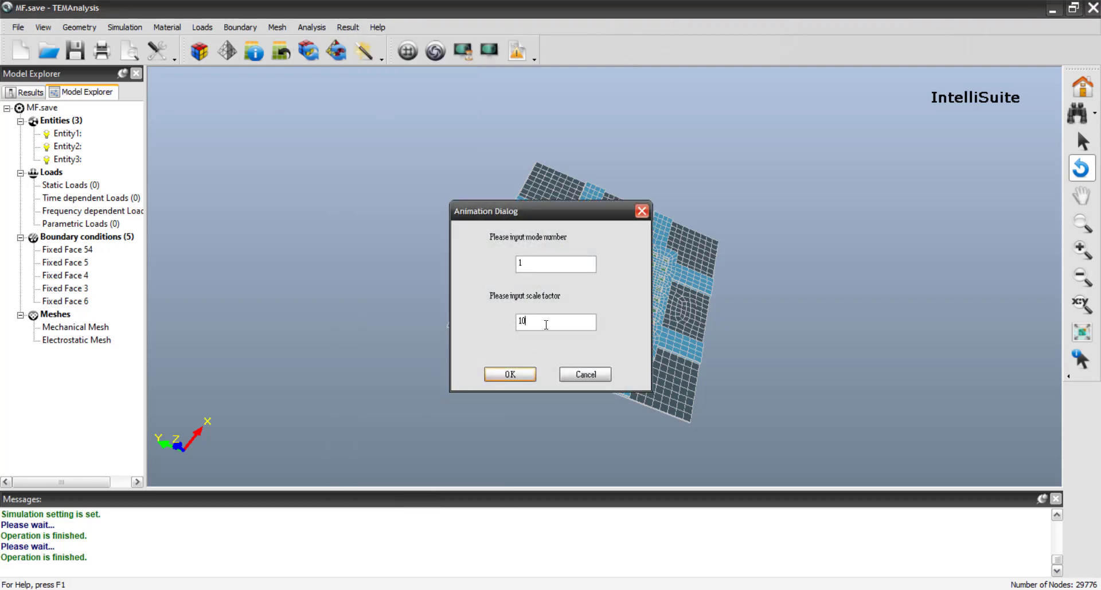
left_click(509, 374)
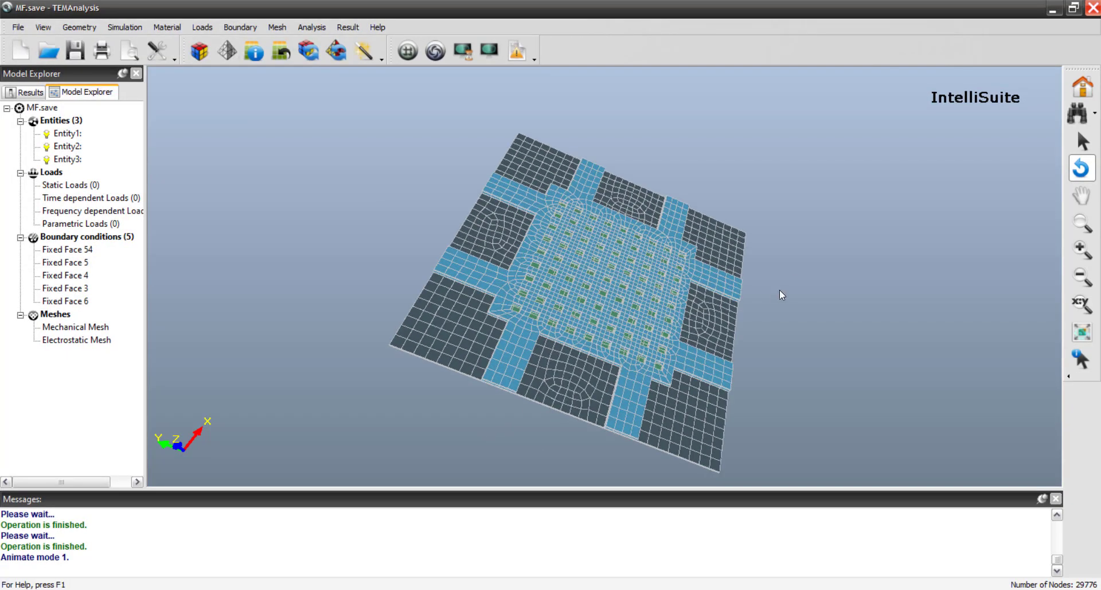
left_click_drag(518, 430, 595, 370)
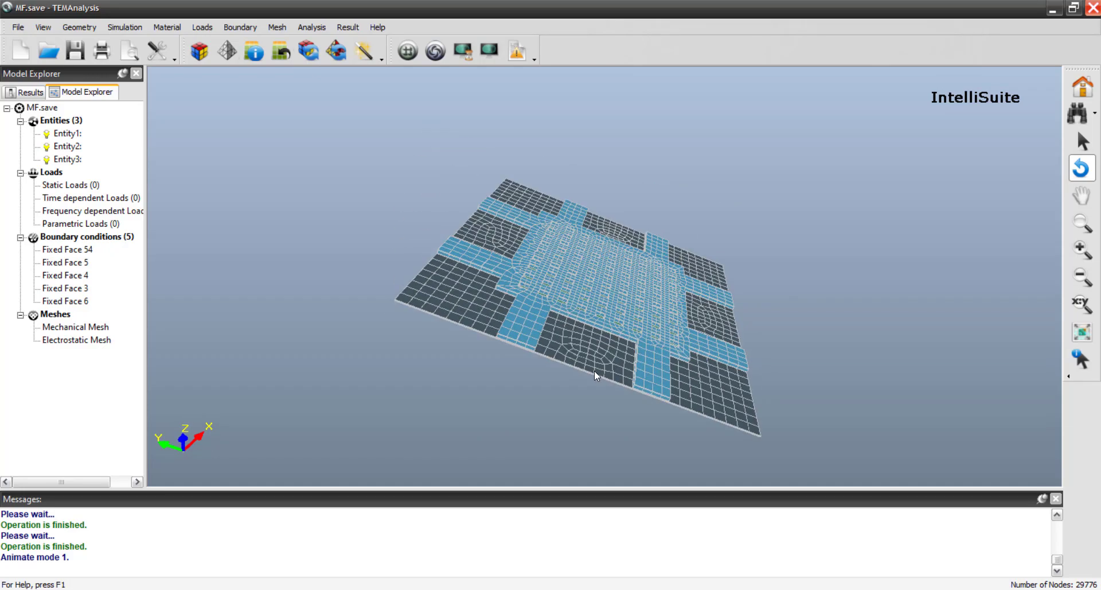
- Increase the display zoom factor in the Z direction only, so the thin layers are stretched vertically
left_click(1086, 305)
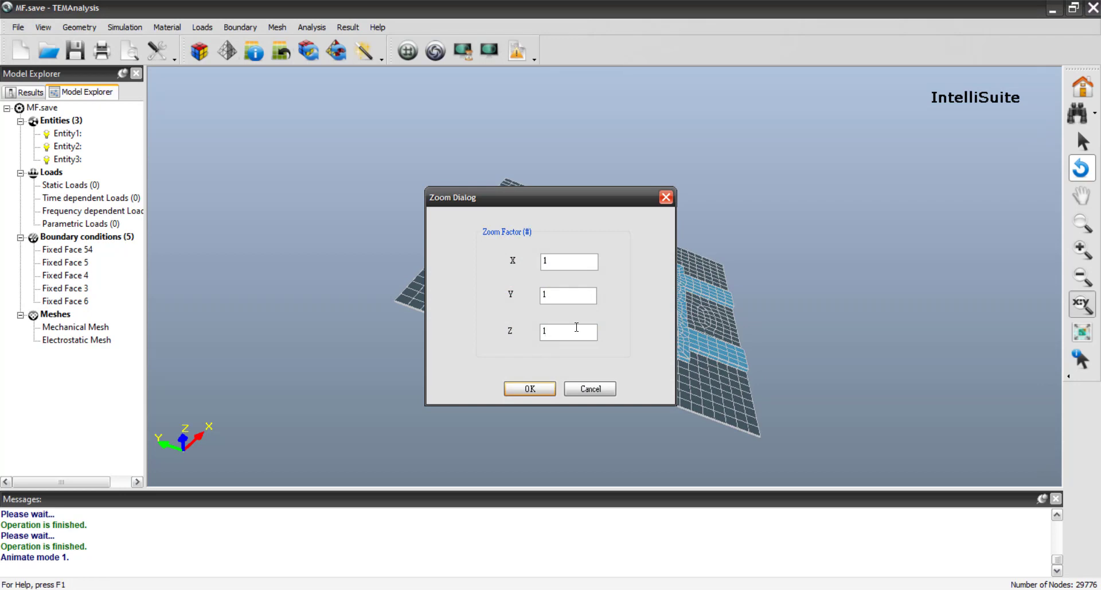
key("Return")
left_click_drag(527, 403, 607, 226)
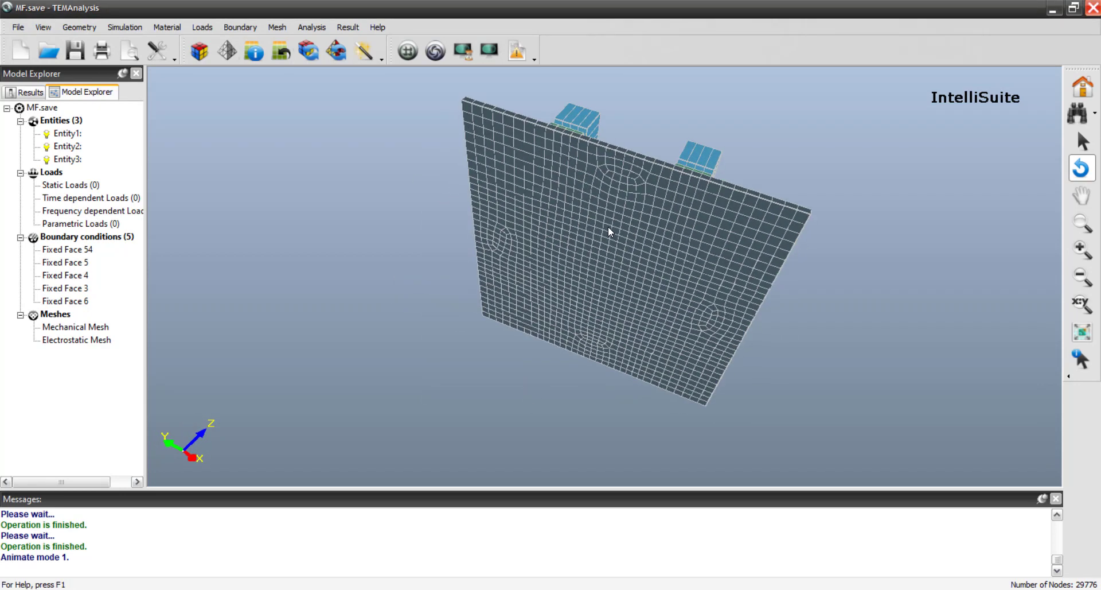
- Run the mode 1 animation on the Z-stretched model with scale factor 1 and view it from below
left_click(348, 27)
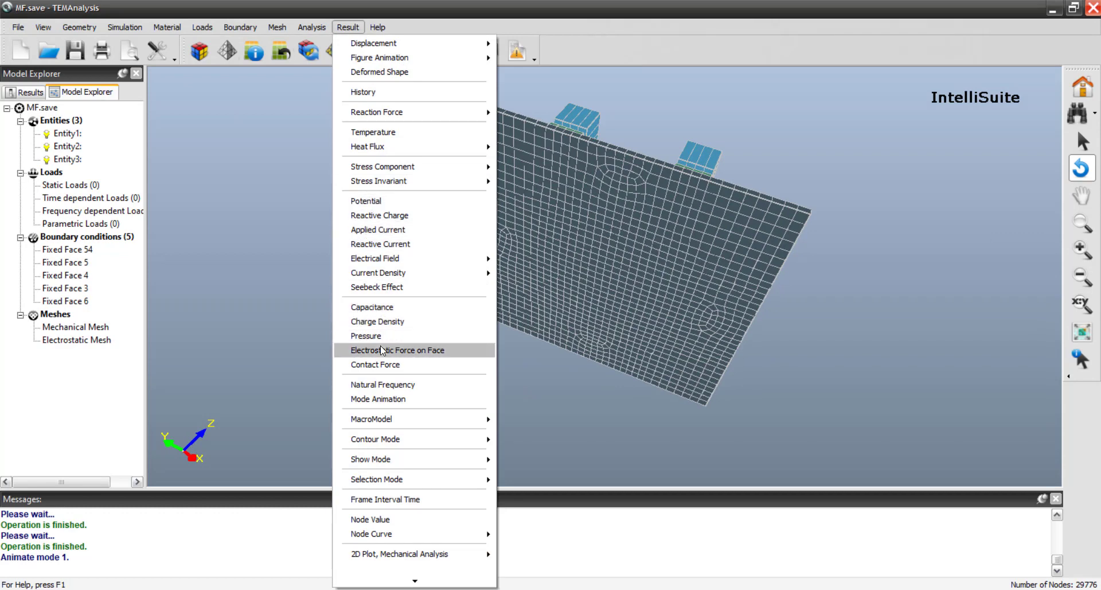
left_click(406, 404)
left_click(560, 320)
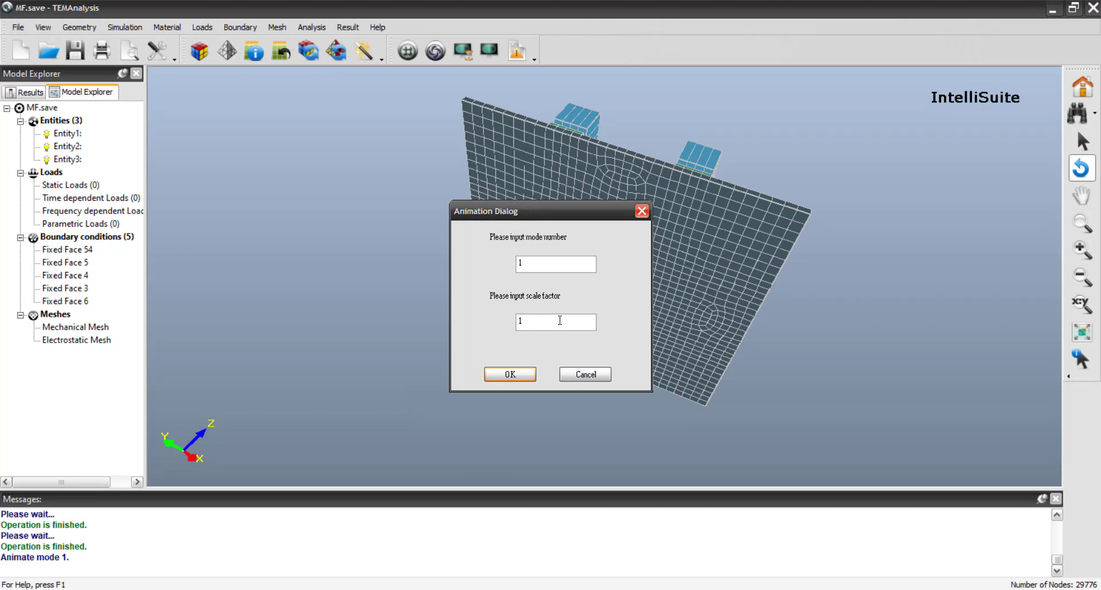
key("Return")
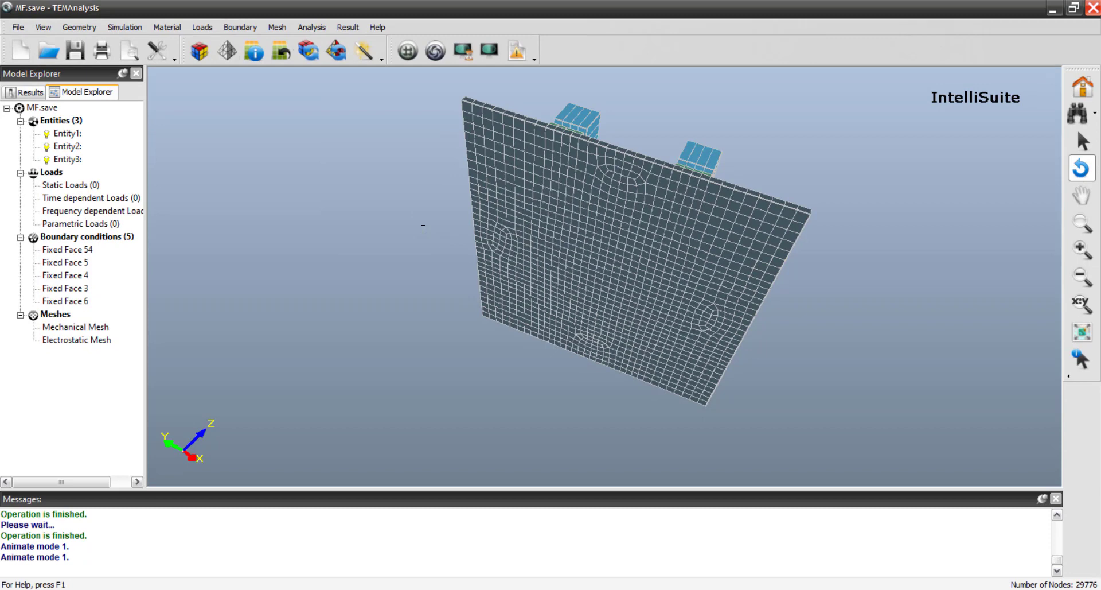
left_click_drag(656, 109, 591, 239)
left_click_drag(569, 368, 588, 311)
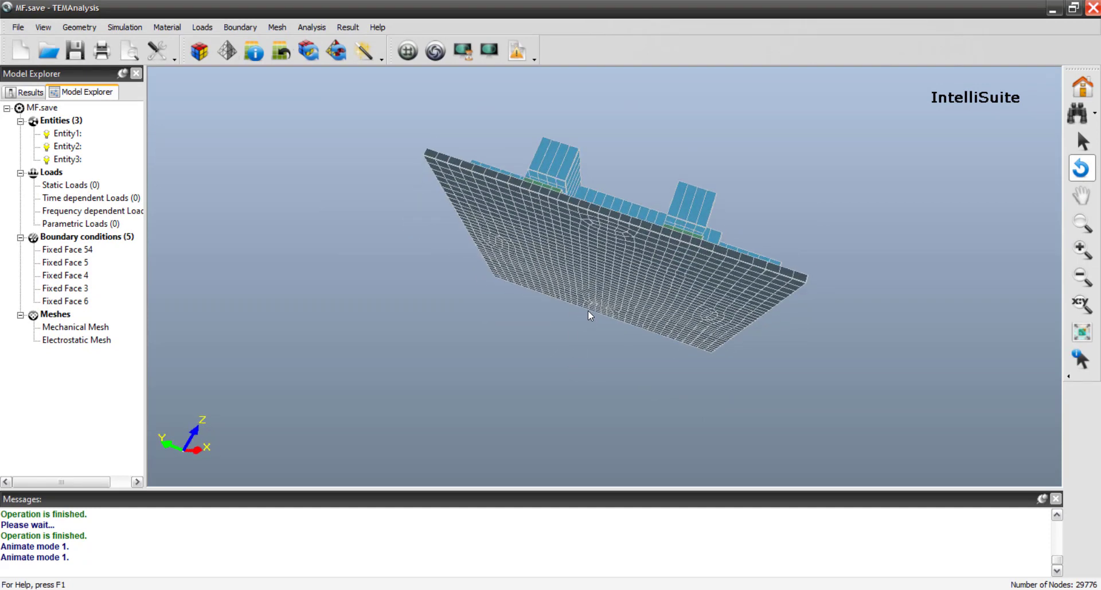
left_click(43, 28)
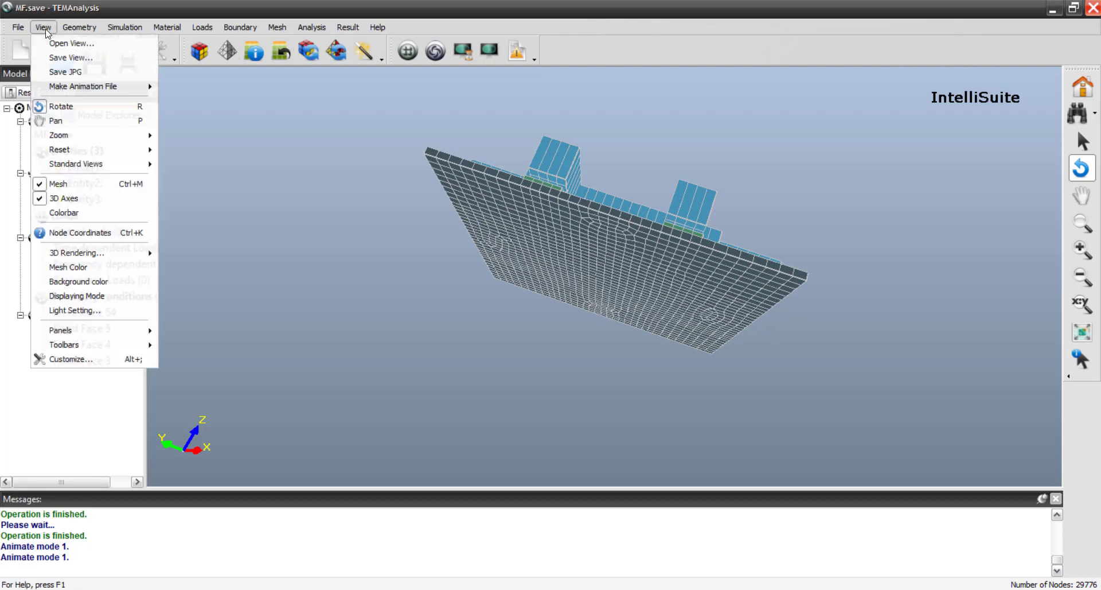
mouse_move(134, 170)
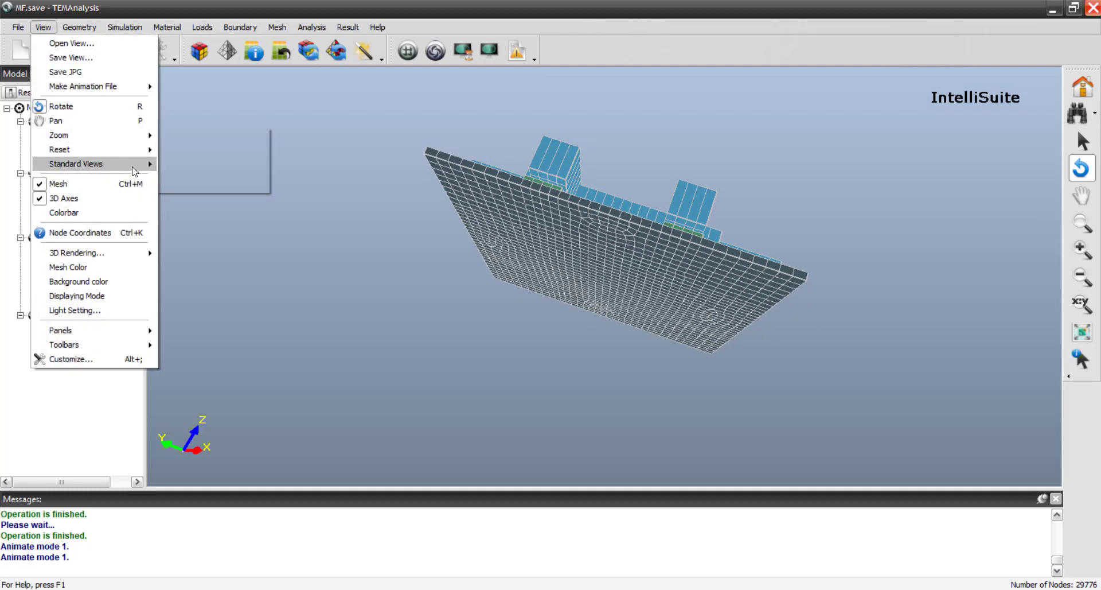
mouse_move(139, 84)
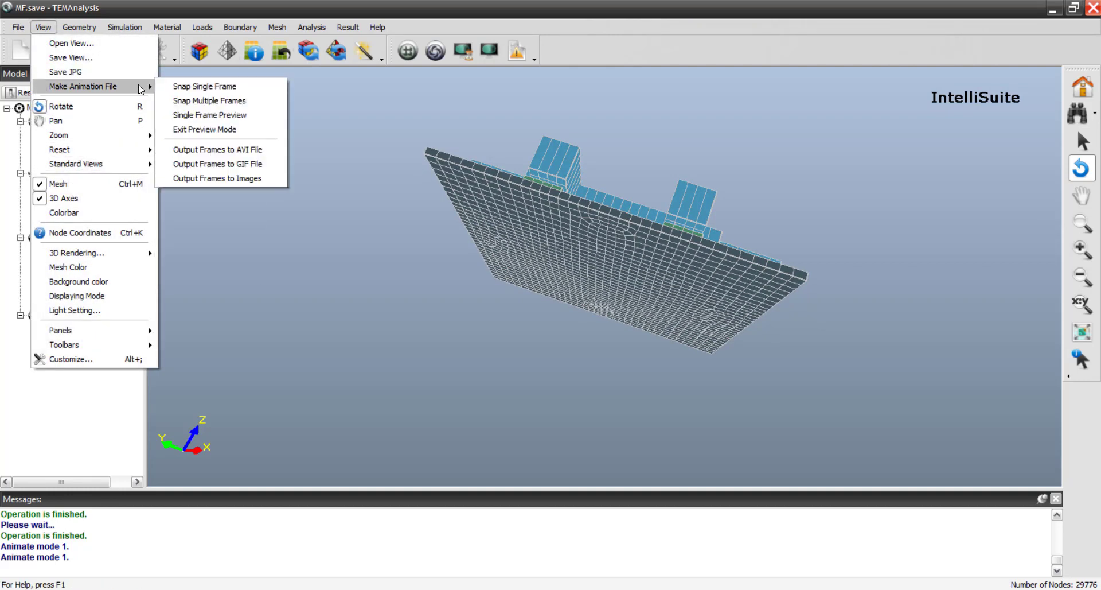
left_click(363, 109)
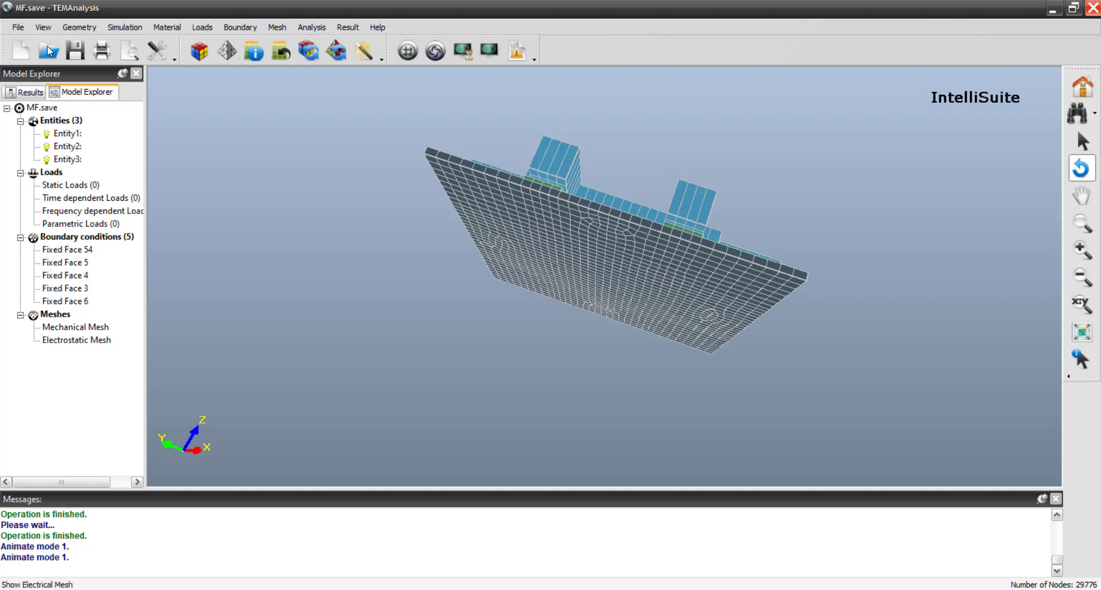
left_click(43, 27)
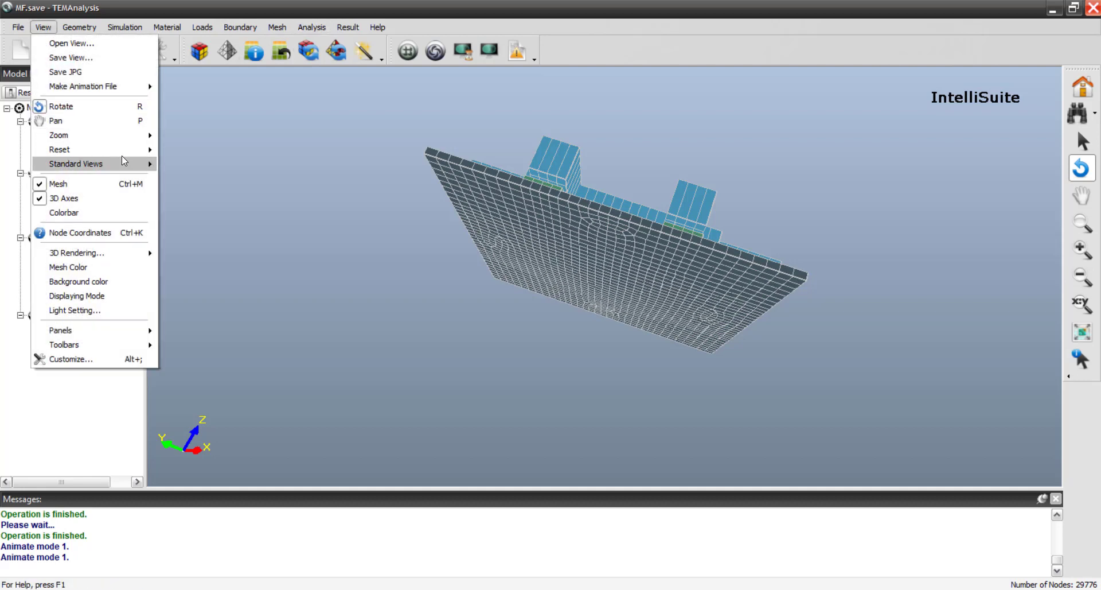
mouse_move(115, 149)
left_click(195, 178)
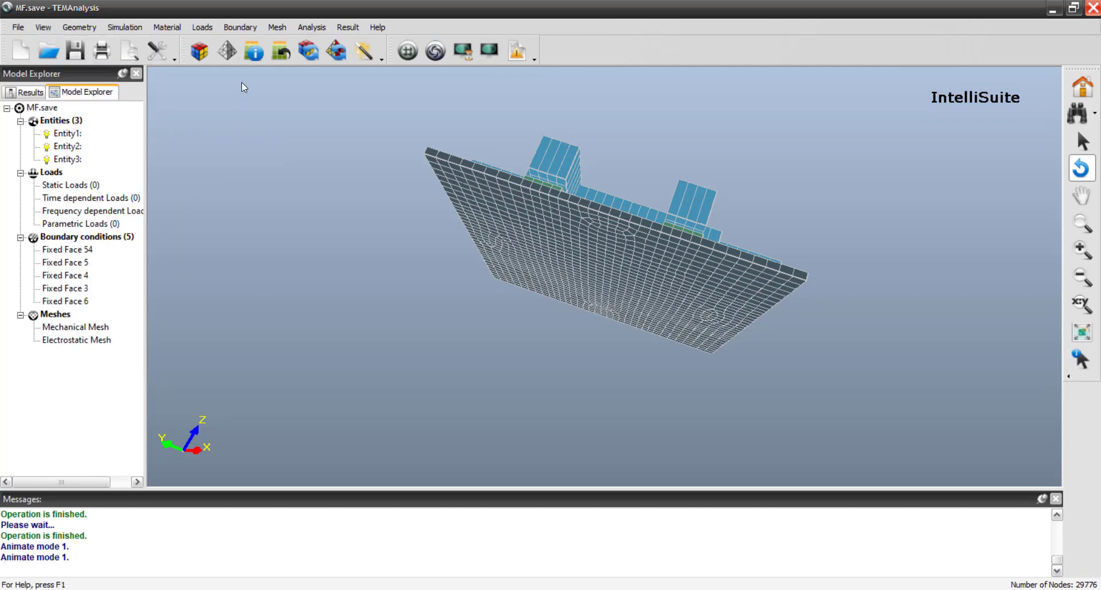
left_click(239, 27)
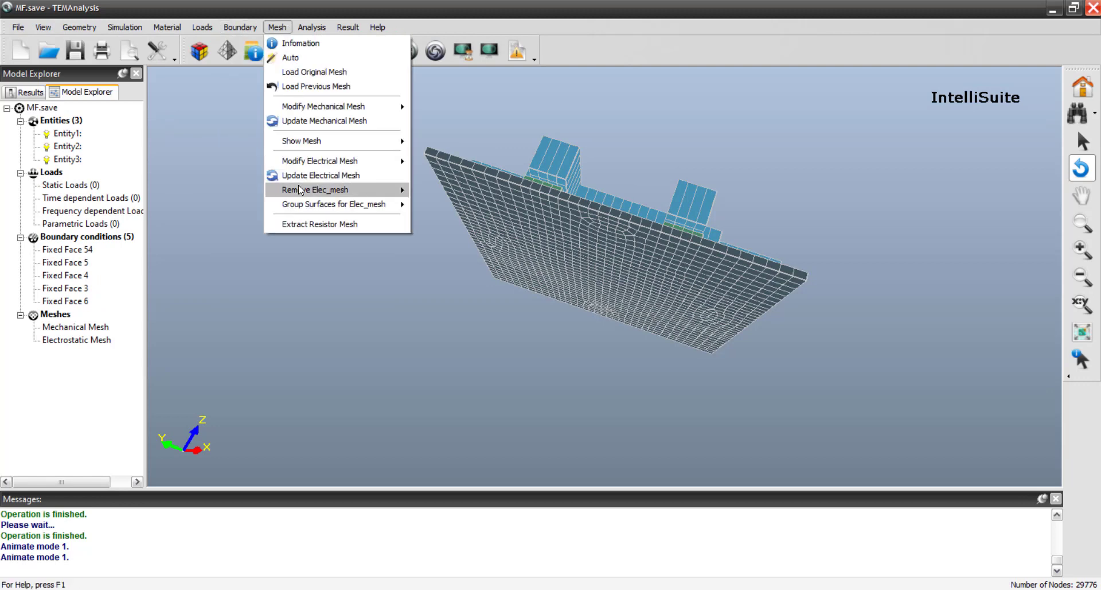
mouse_move(312, 27)
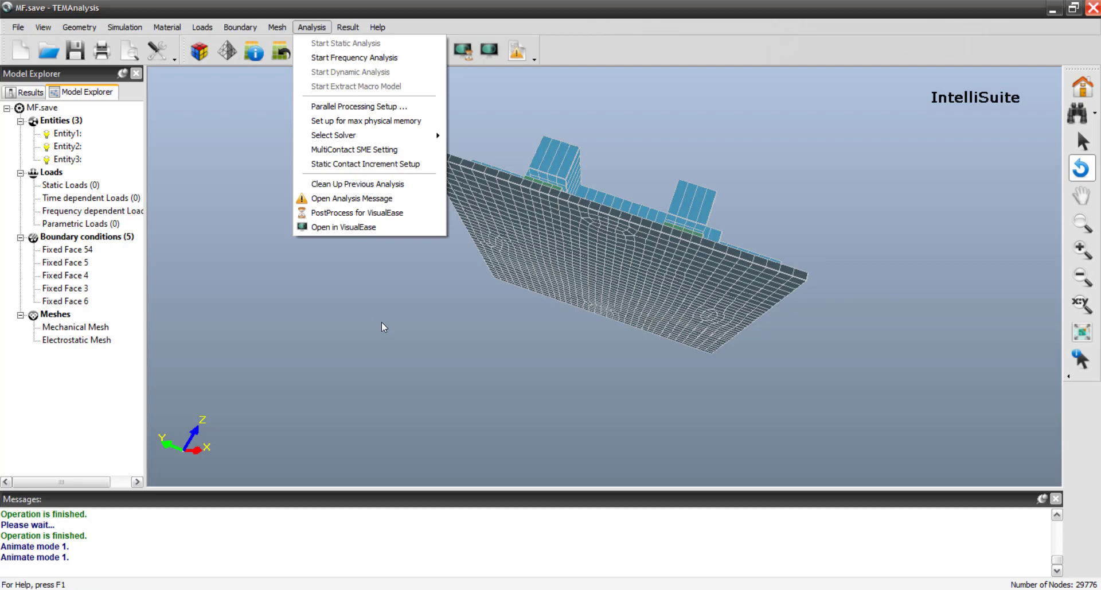
left_click(395, 323)
- Animate vibration mode 2 with scale factor 1 and inspect the model from above and below
left_click_drag(712, 125, 470, 270)
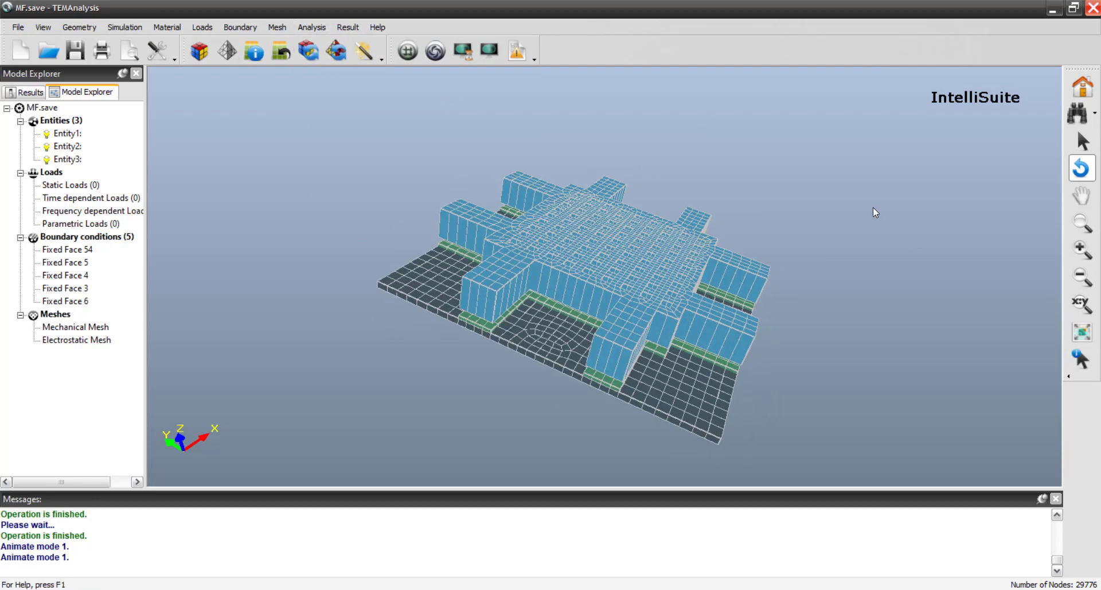
left_click(356, 29)
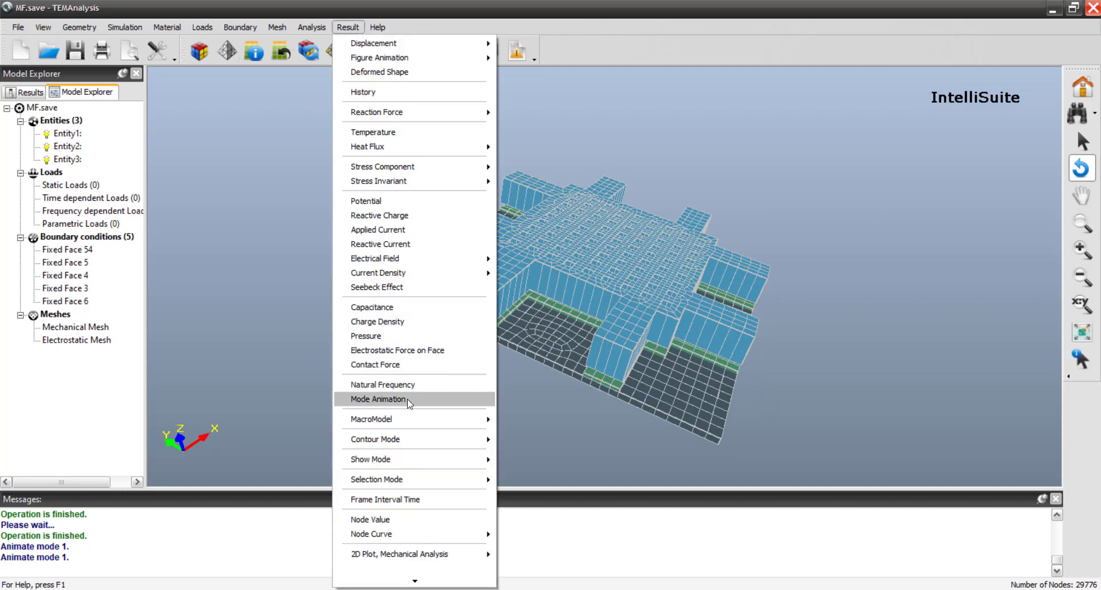
left_click(378, 398)
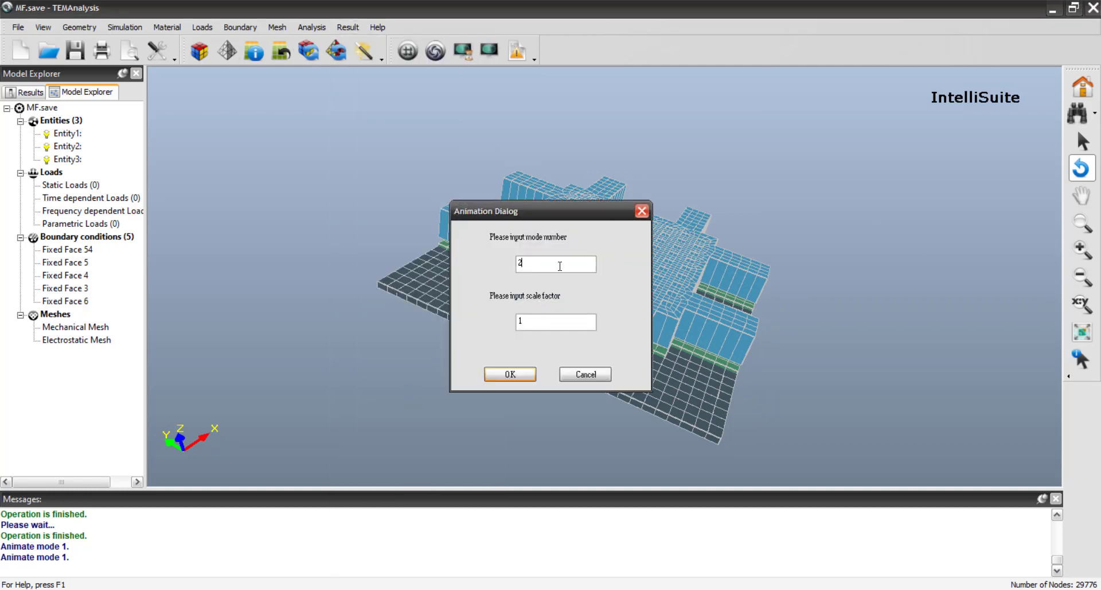
left_click(510, 374)
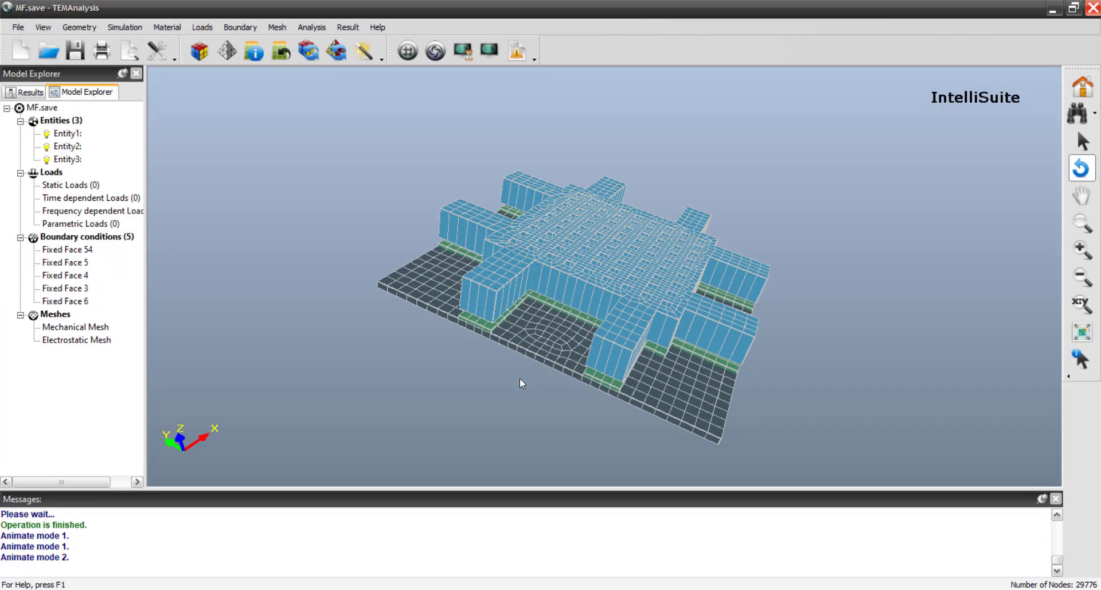
left_click_drag(517, 377, 739, 328)
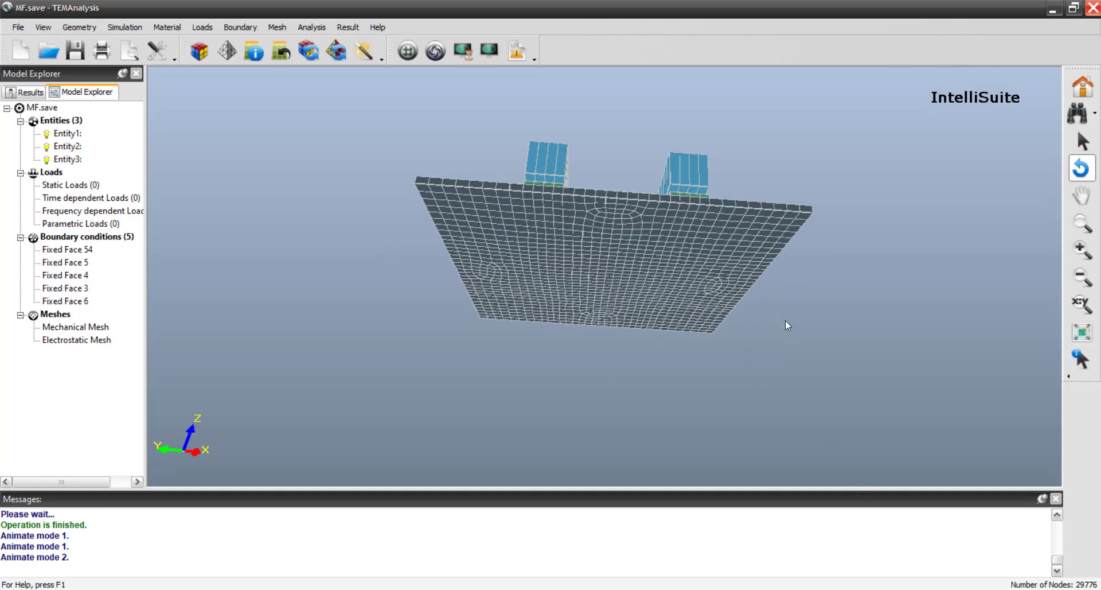
left_click_drag(774, 153, 585, 287)
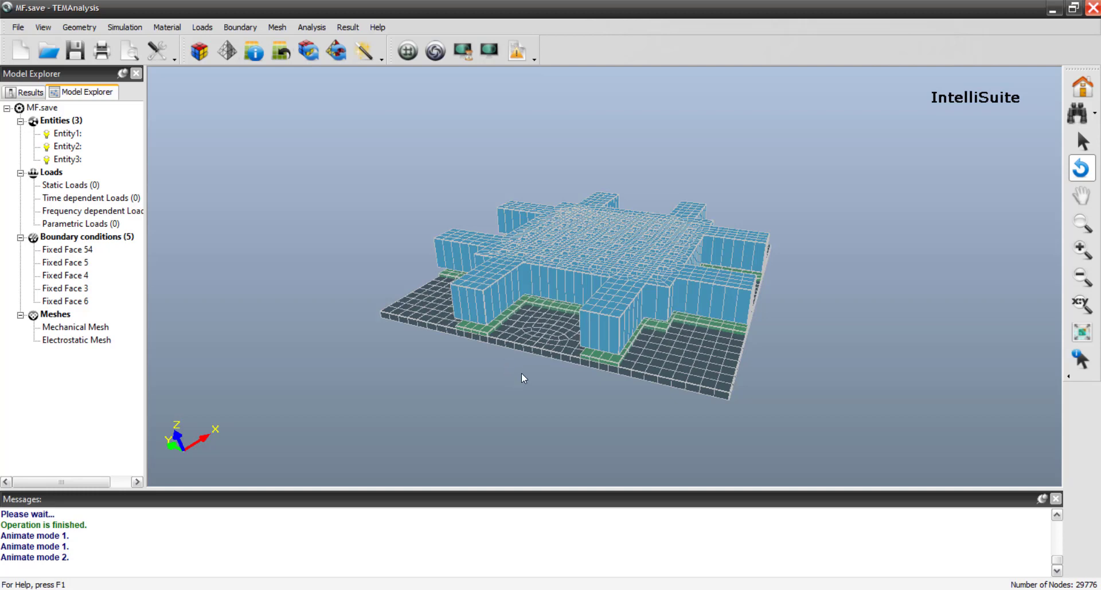
left_click_drag(521, 373, 314, 195)
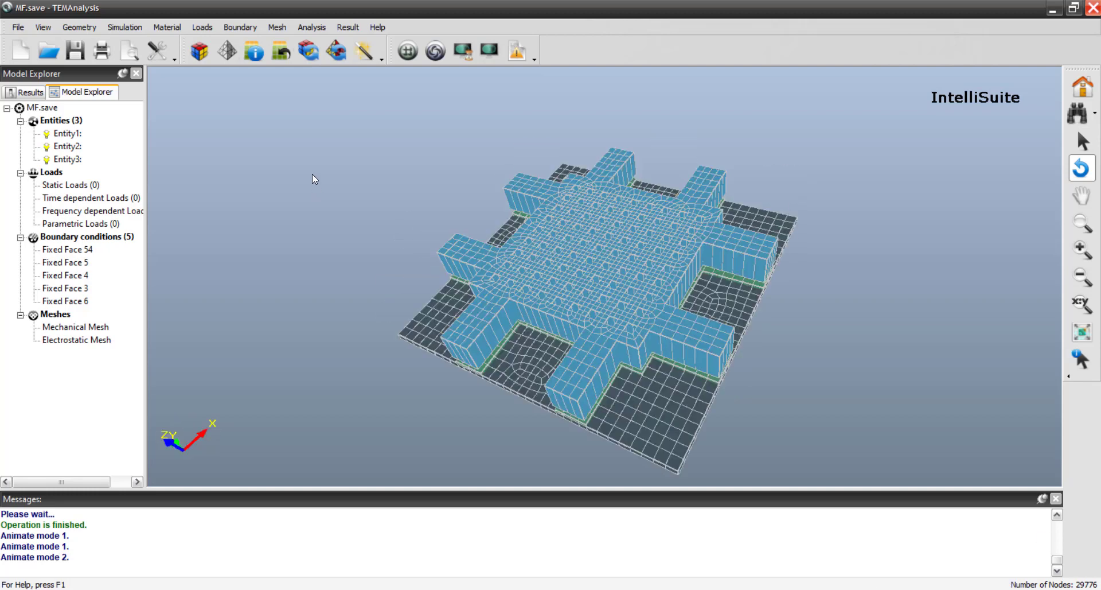
- Set the simulation to a Static calculation with ThermoElectroMechanical Relaxation, enable Contact Analysis, and apply the settings
left_click(133, 23)
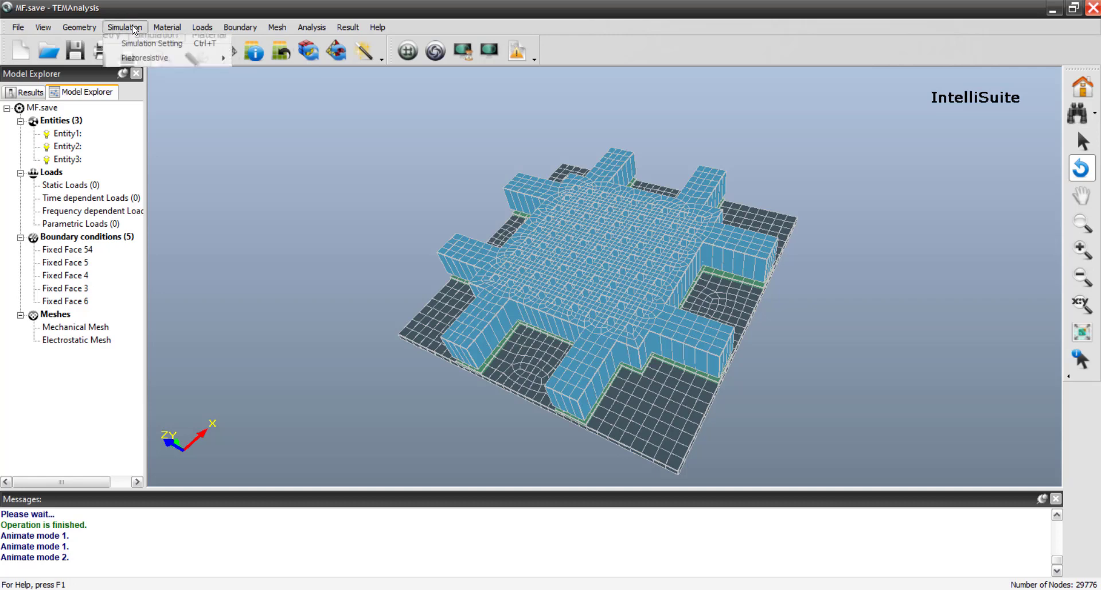
left_click(138, 43)
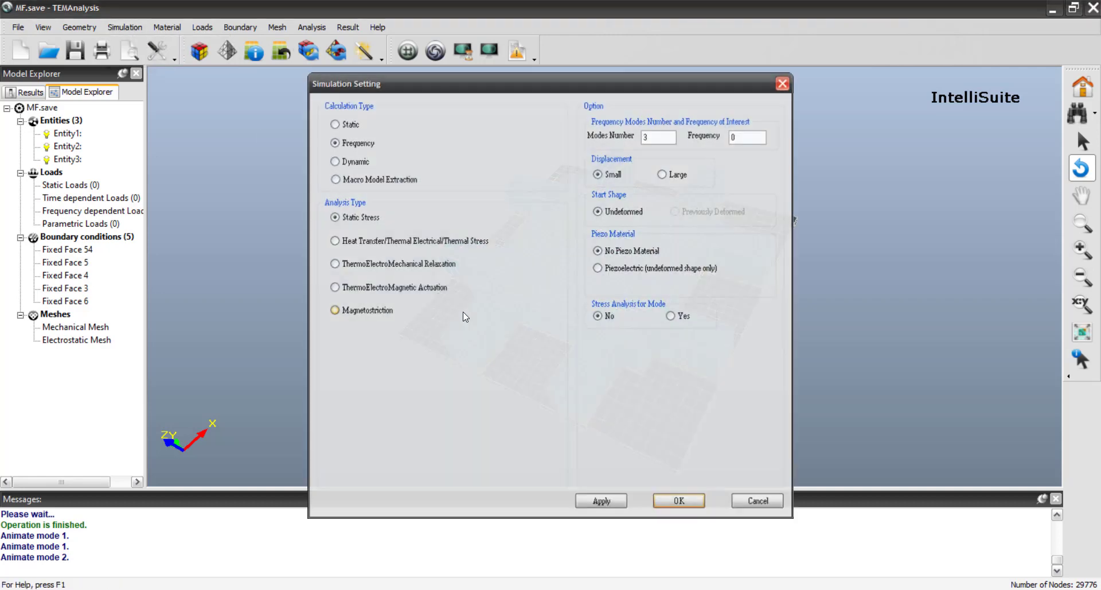
left_click(358, 124)
left_click(414, 336)
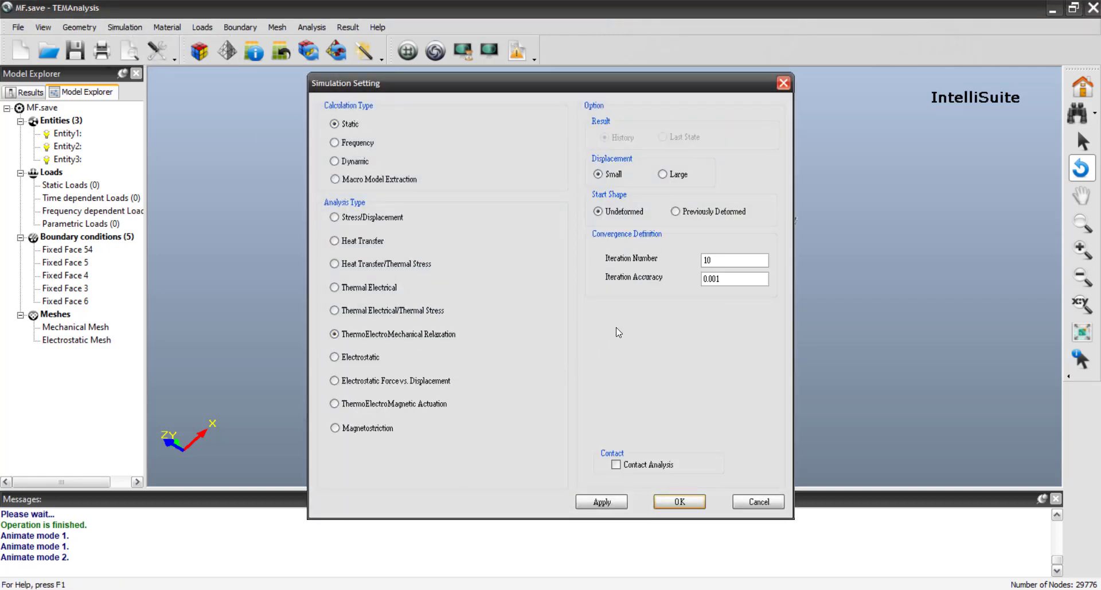
left_click(647, 466)
left_click(614, 506)
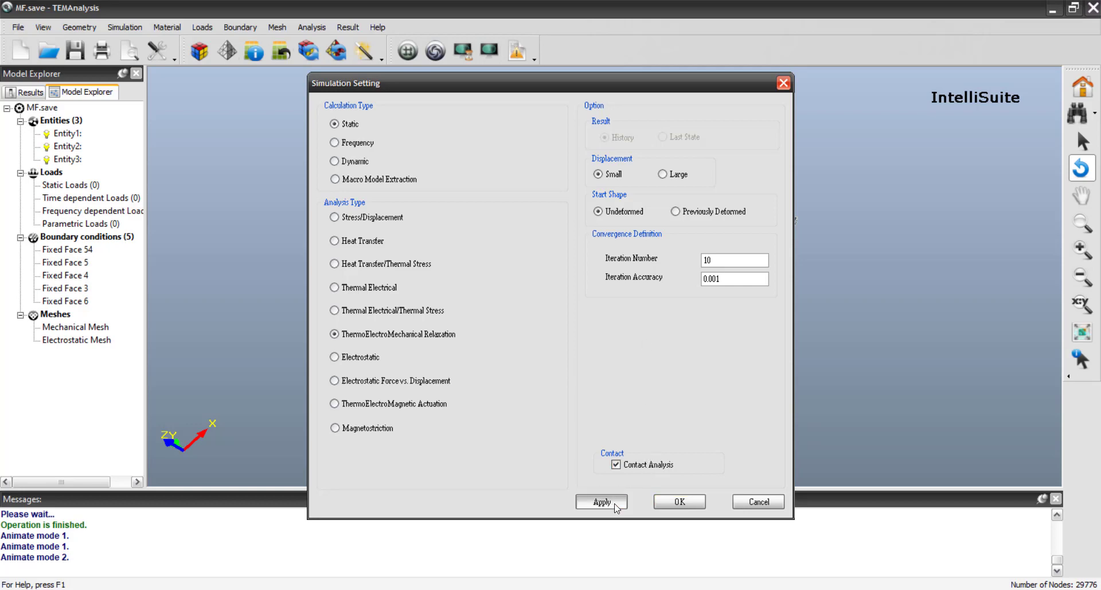
left_click(680, 502)
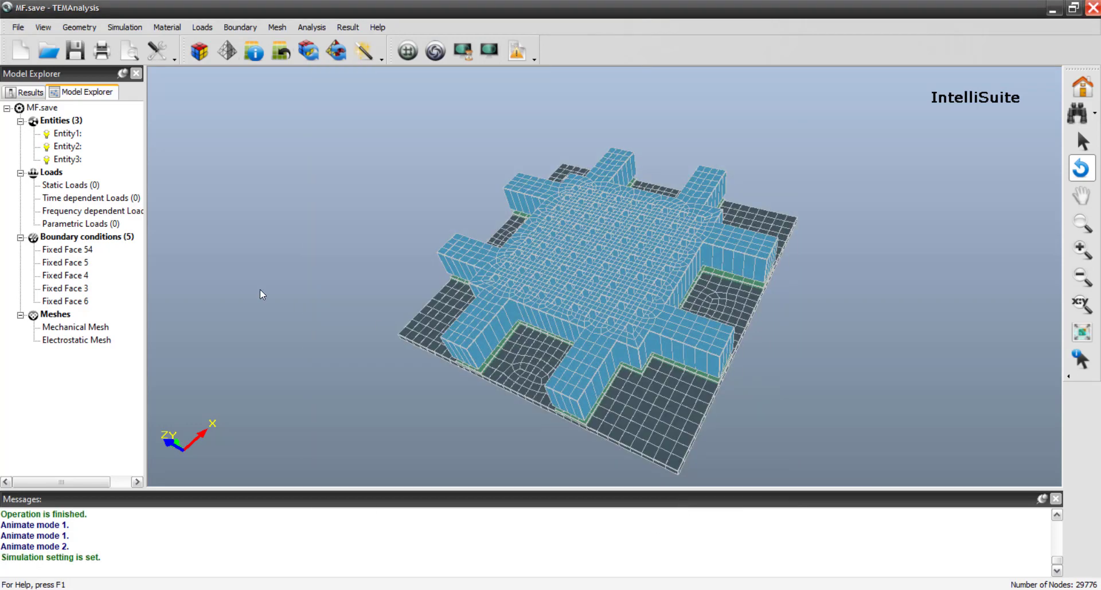
- Open the material properties of Entity 2, the thin layer beneath the perforated plate's support arms, for checking and modification
left_click(167, 27)
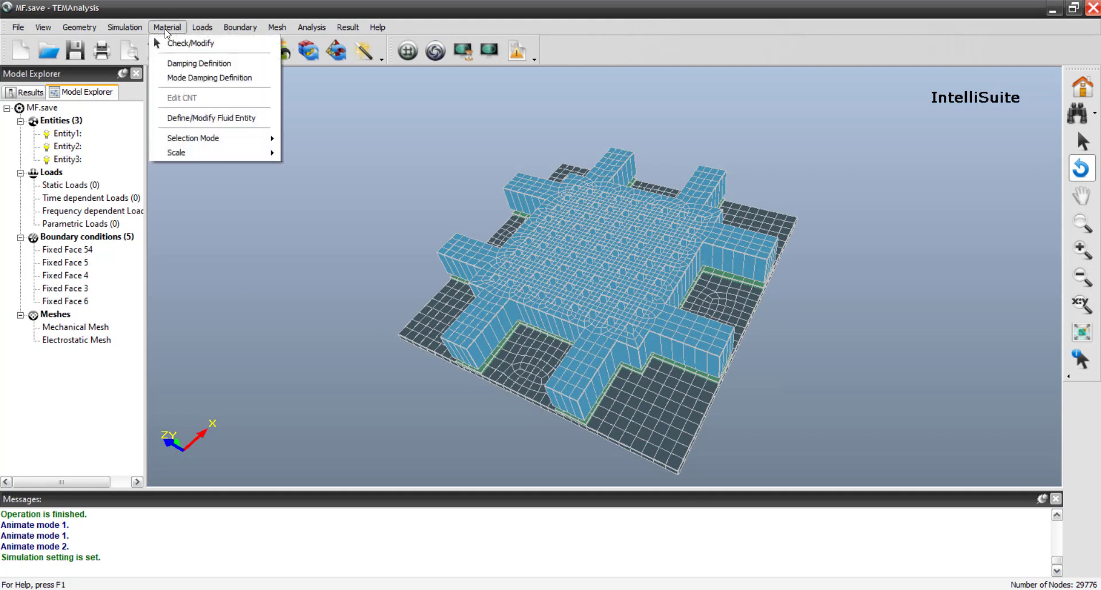
mouse_move(195, 31)
left_click(178, 41)
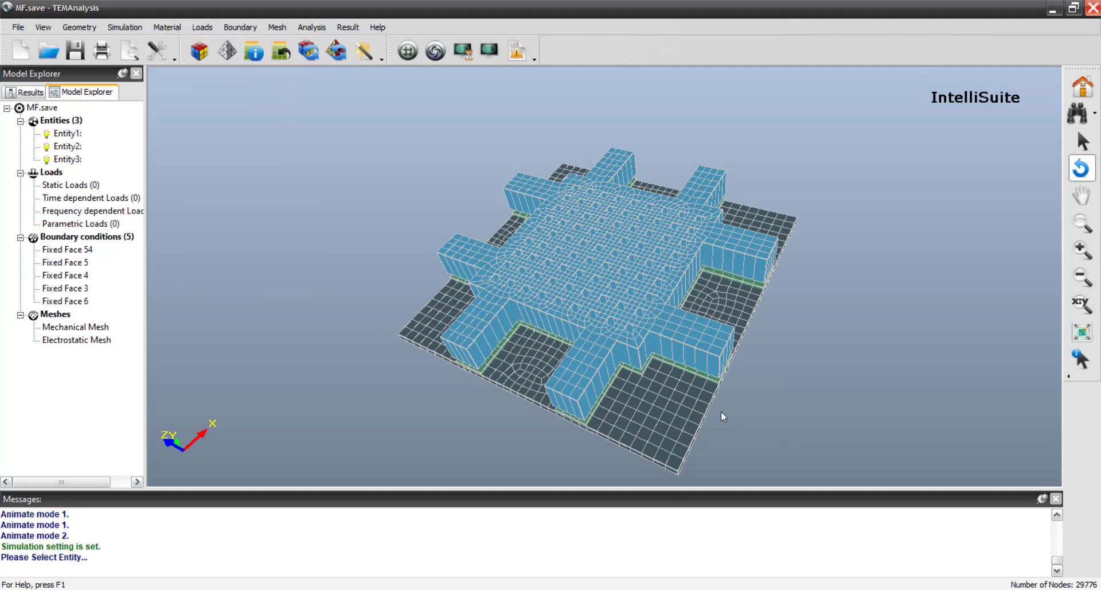
left_click(610, 381)
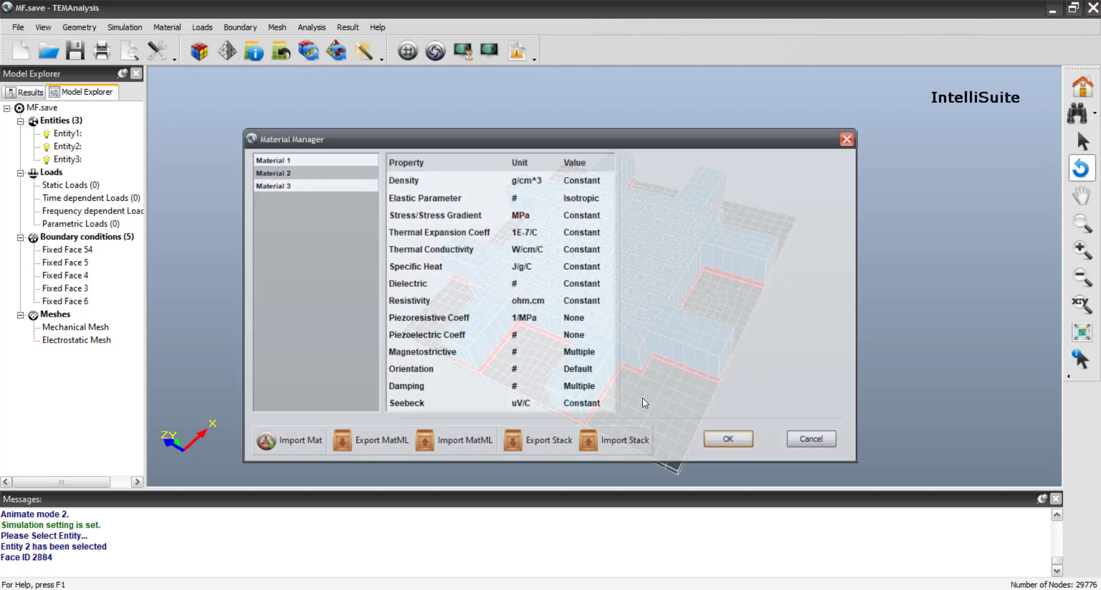
left_click_drag(542, 148, 505, 191)
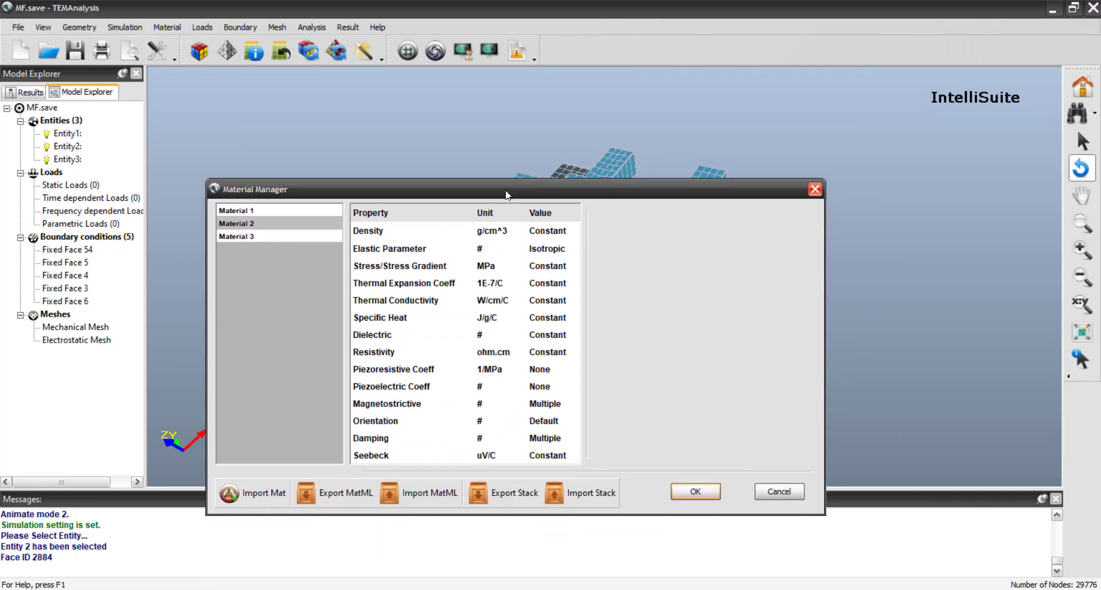
- Import the Si3N4_General_General material properties from the material database into Material 2
left_click(260, 495)
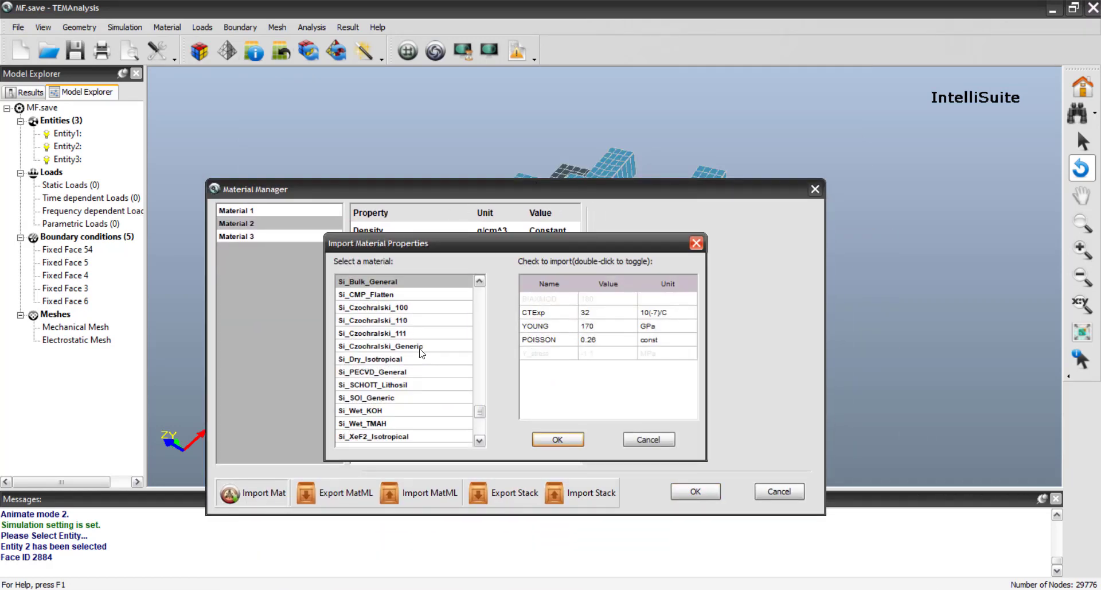
scroll(422, 360, "up", 2)
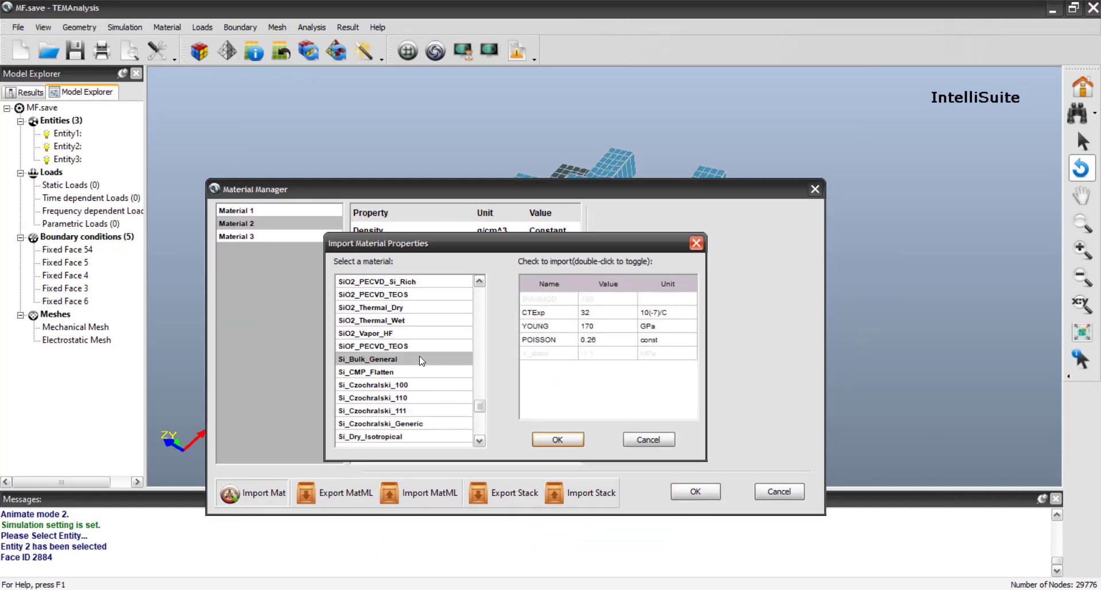
scroll(422, 360, "down", 1)
scroll(421, 360, "up", 5)
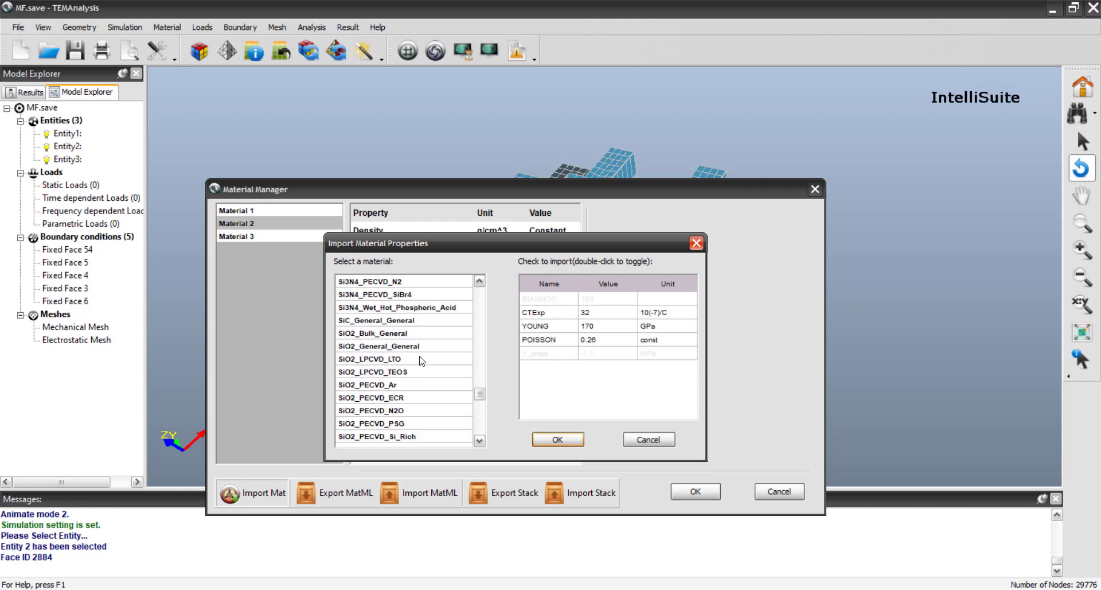
scroll(422, 360, "up", 1)
left_click(422, 286)
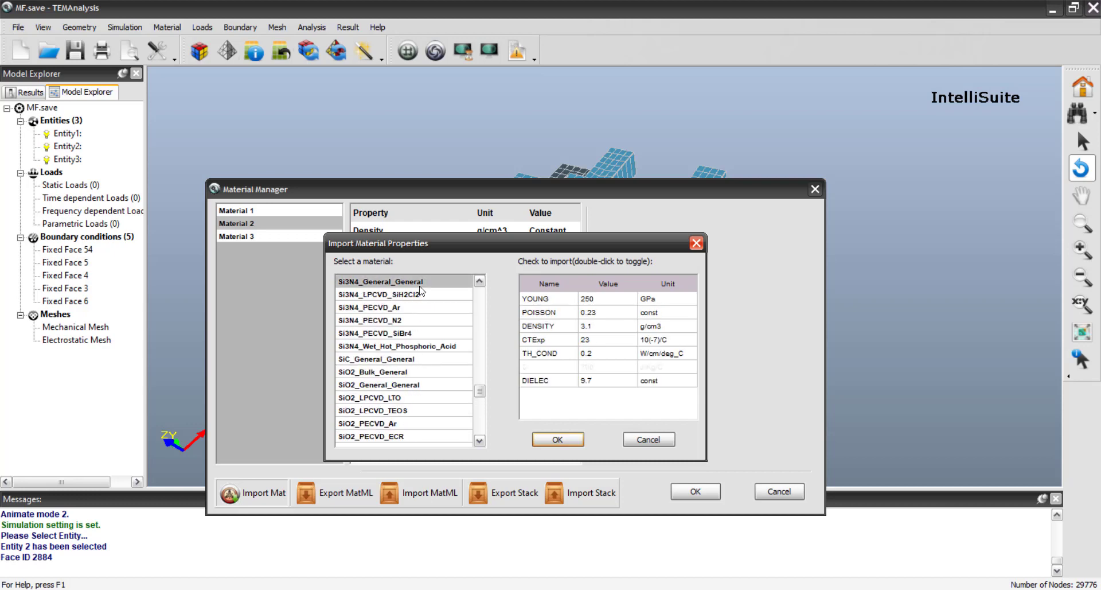
left_click(553, 441)
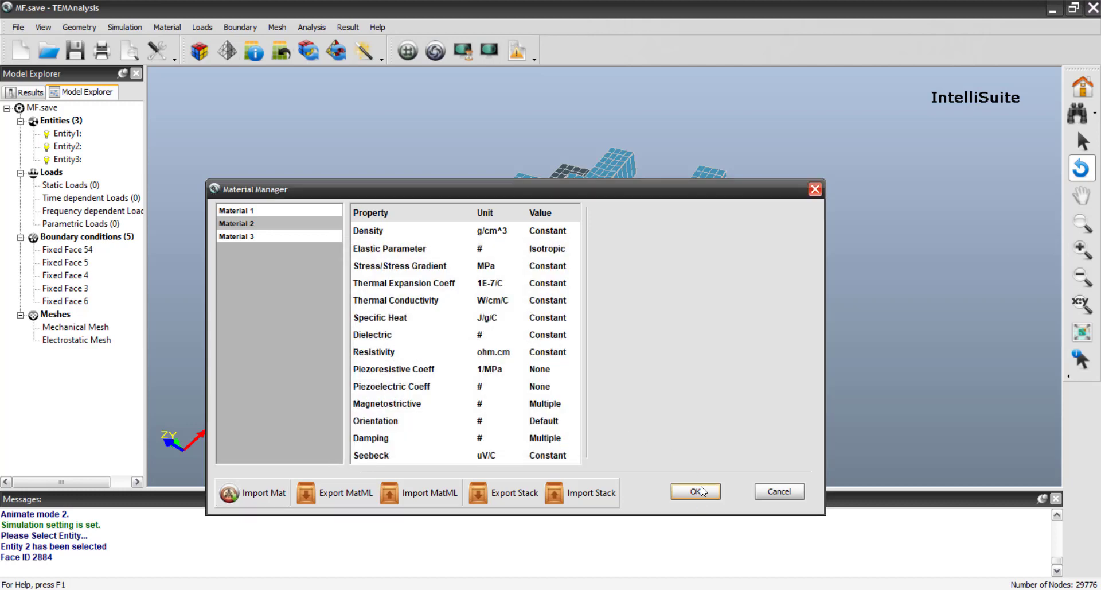
left_click_drag(629, 195, 497, 205)
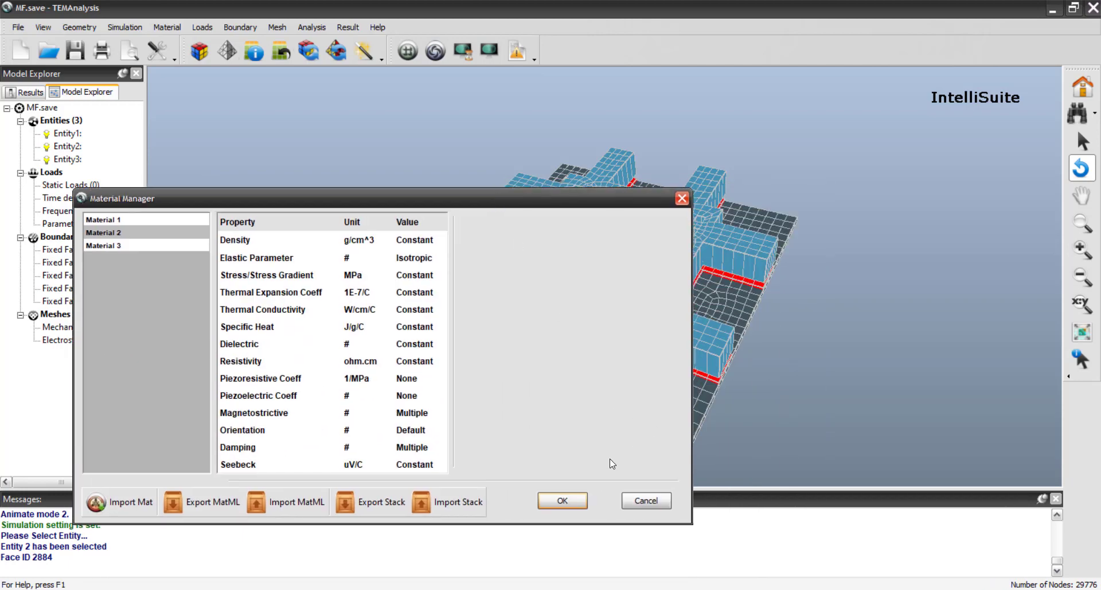
- Accept the material settings and apply a single voltage of 0 V to the upper plate entity
left_click(549, 500)
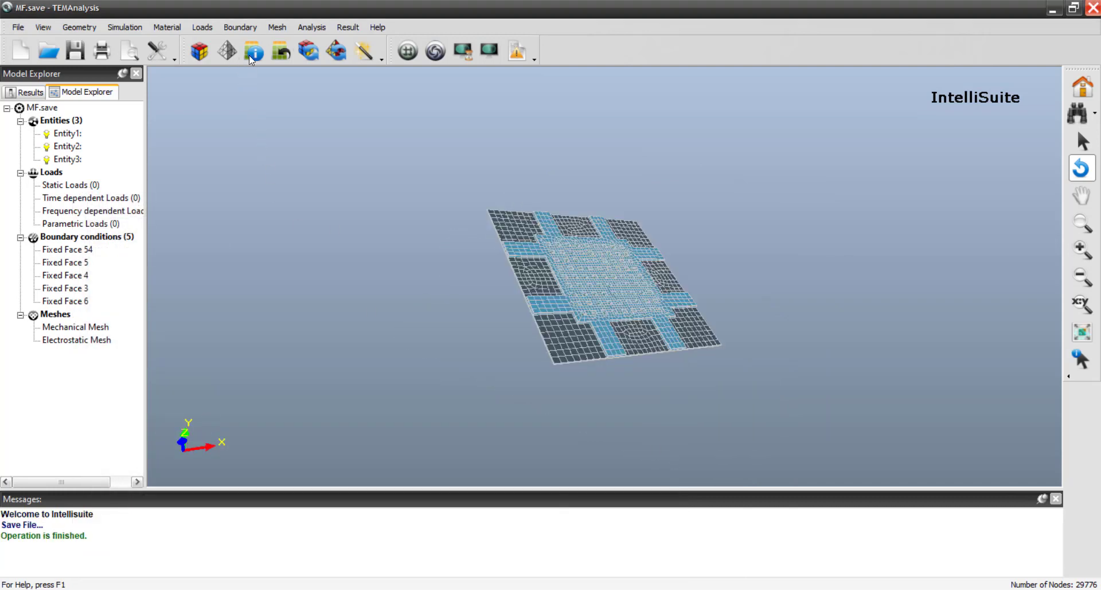
left_click(202, 27)
mouse_move(269, 175)
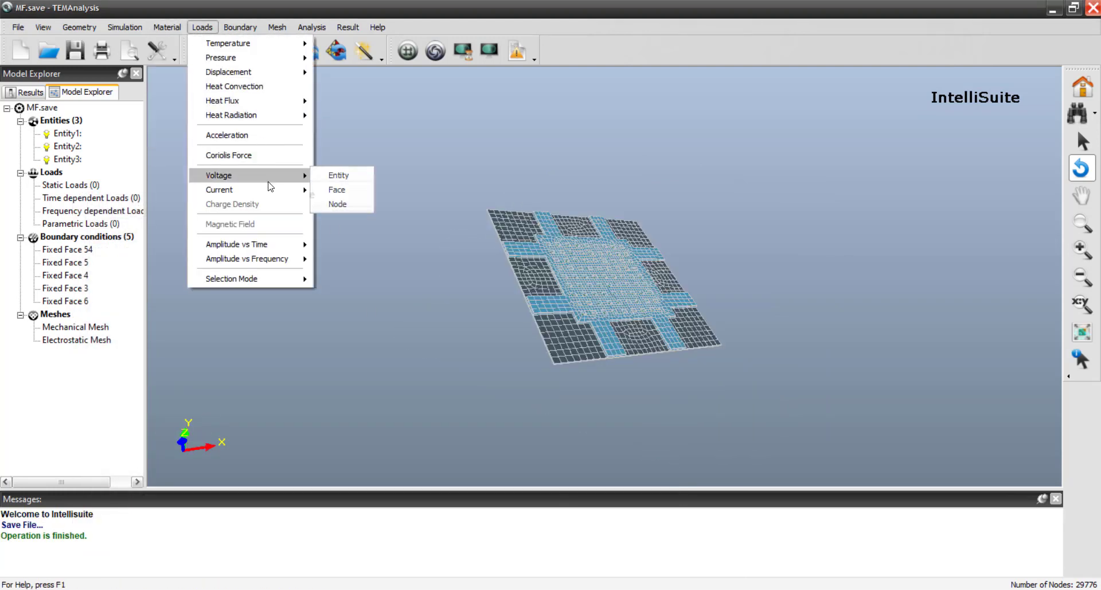
left_click(333, 175)
scroll(604, 317, "up", 2)
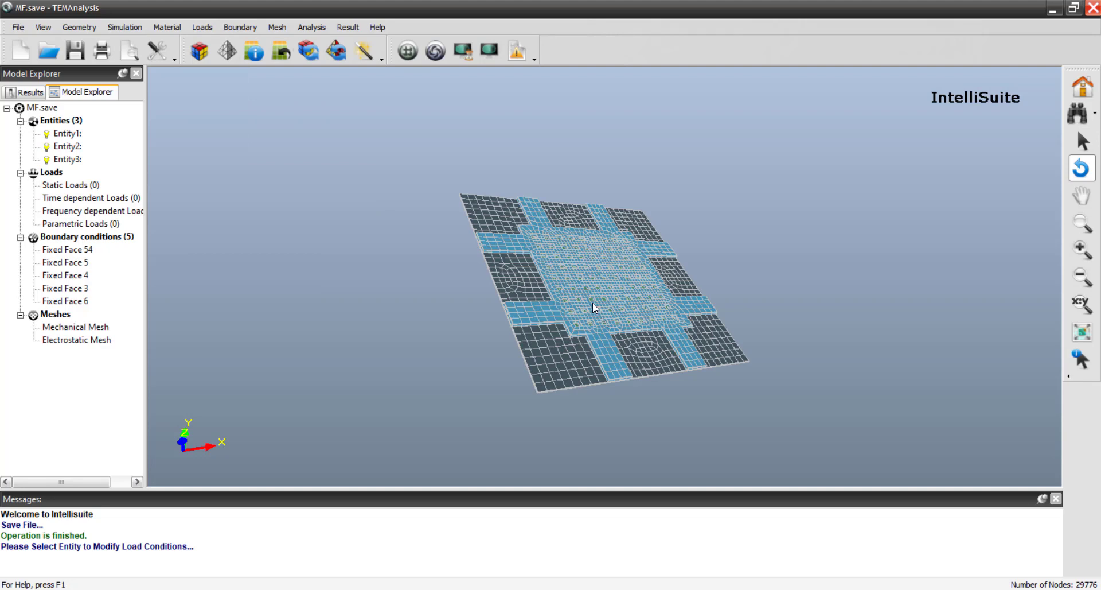
left_click(593, 302)
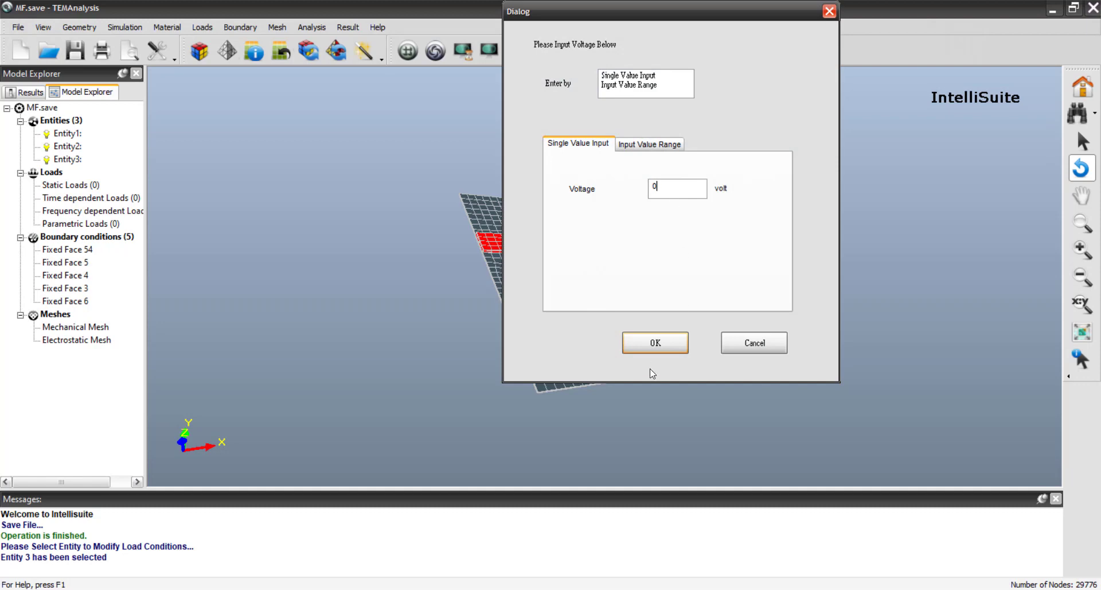
left_click(648, 344)
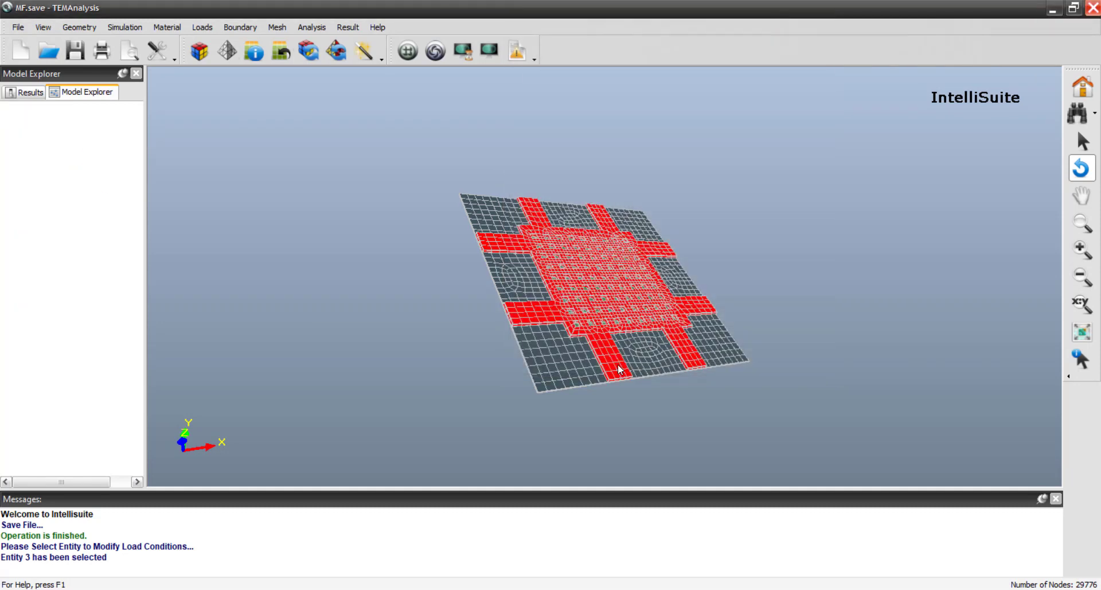
- Apply an upward voltage range from 0 to 15 V in 3 V increments to the bottom substrate entity
left_click(559, 356)
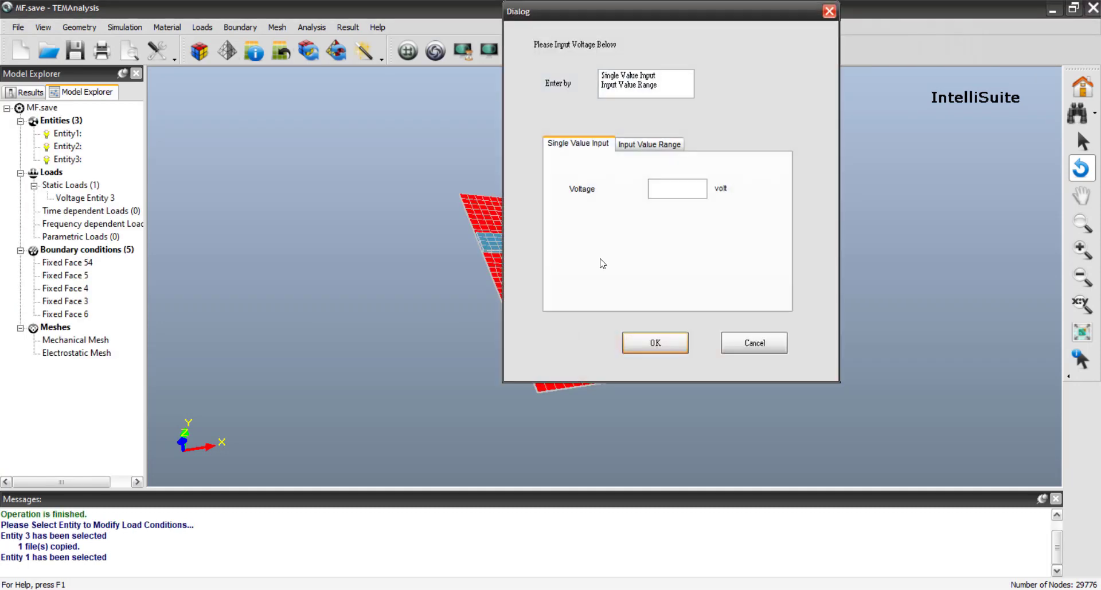
left_click(649, 143)
left_click(674, 210)
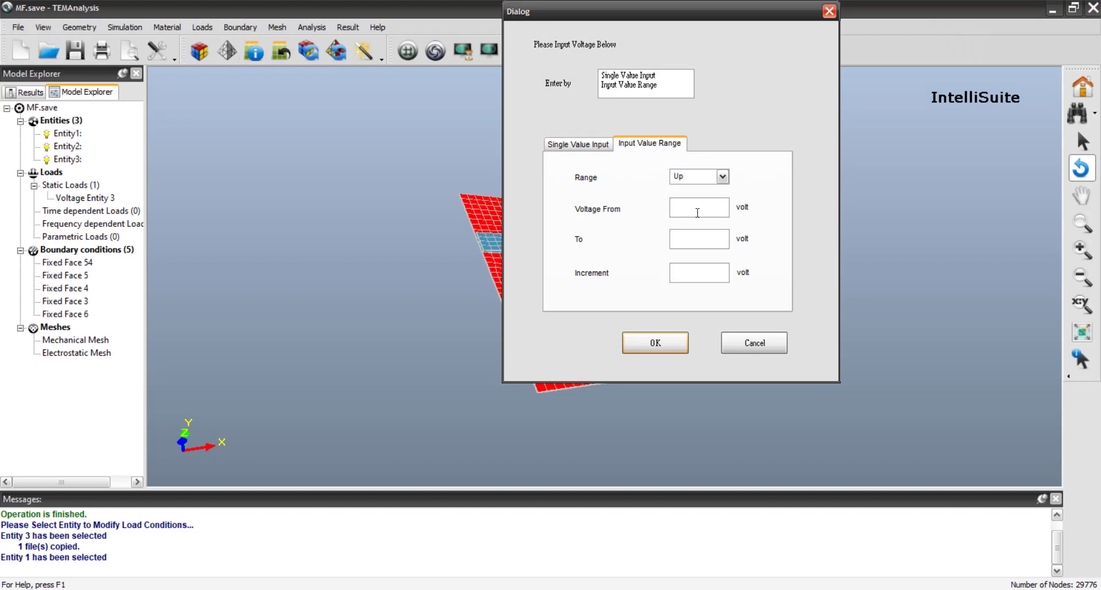
type("0")
left_click(687, 245)
type("15")
left_click(688, 273)
type("3")
left_click(671, 343)
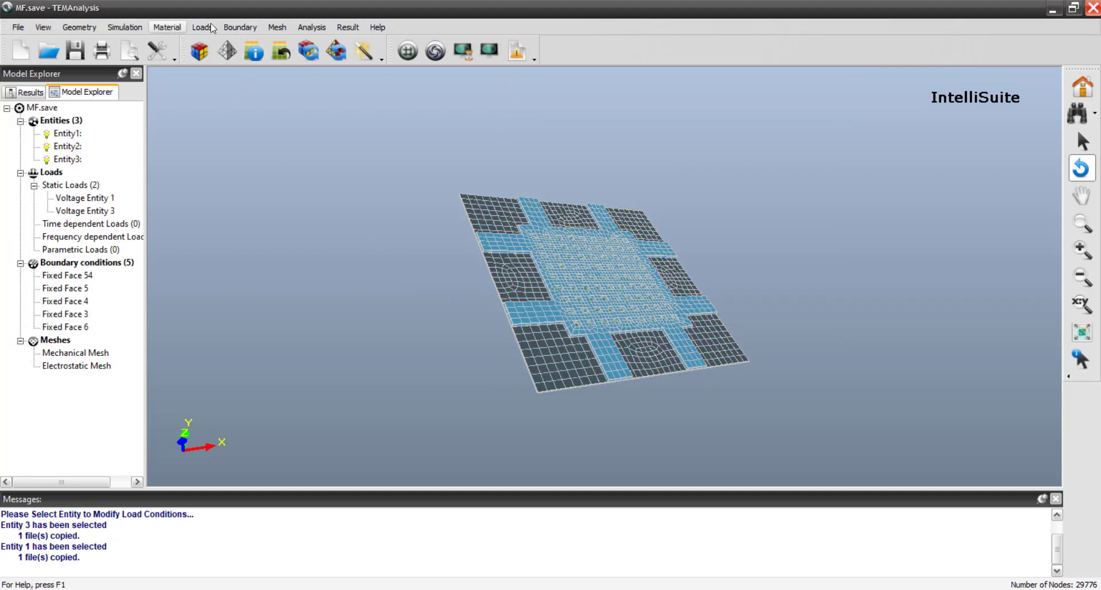
- Enable Contact Analysis in the simulation settings and apply the change
left_click(124, 27)
left_click(146, 37)
left_click(626, 464)
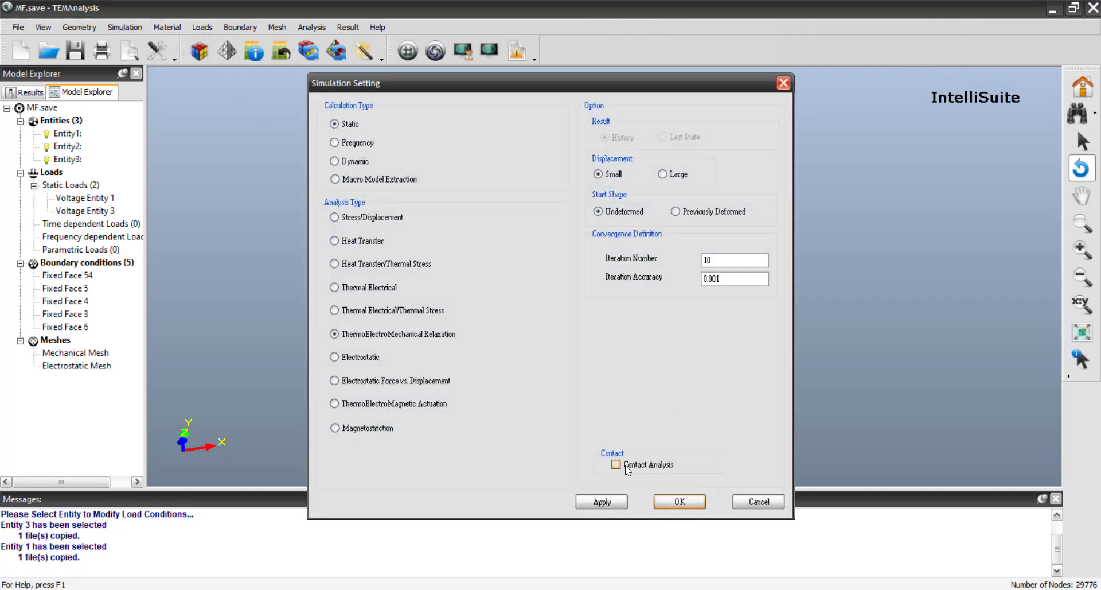
left_click(626, 503)
left_click(673, 501)
left_click(249, 30)
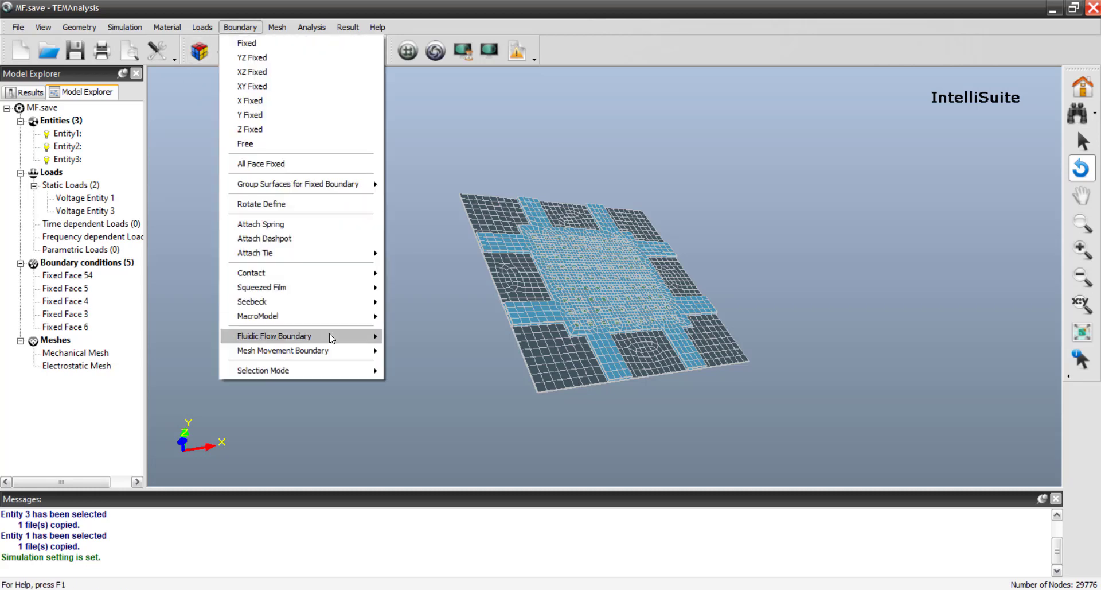
mouse_move(358, 274)
mouse_move(459, 289)
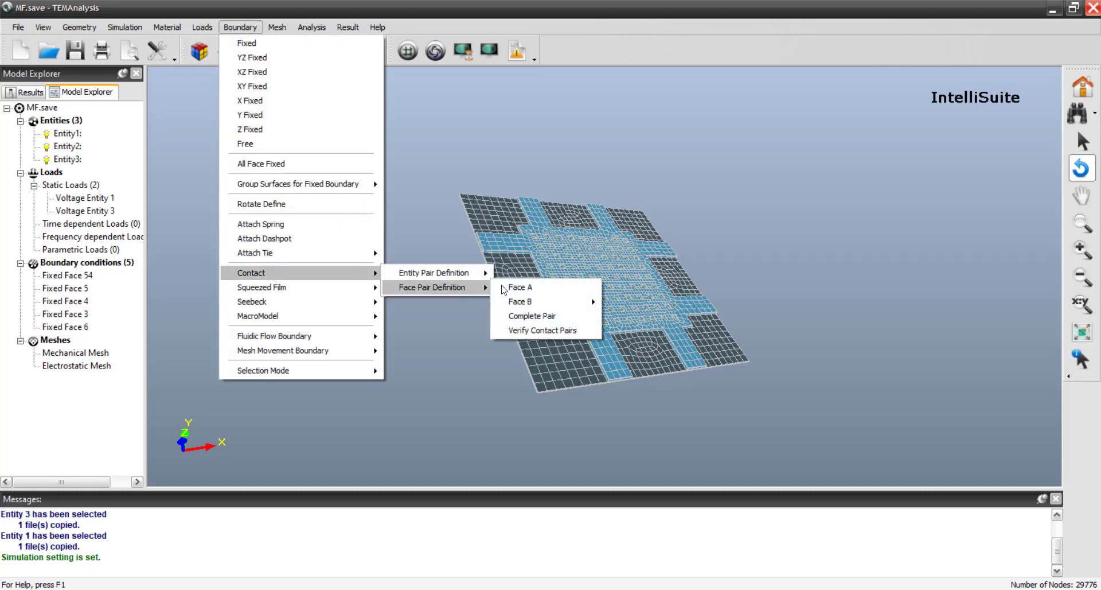
left_click(1054, 316)
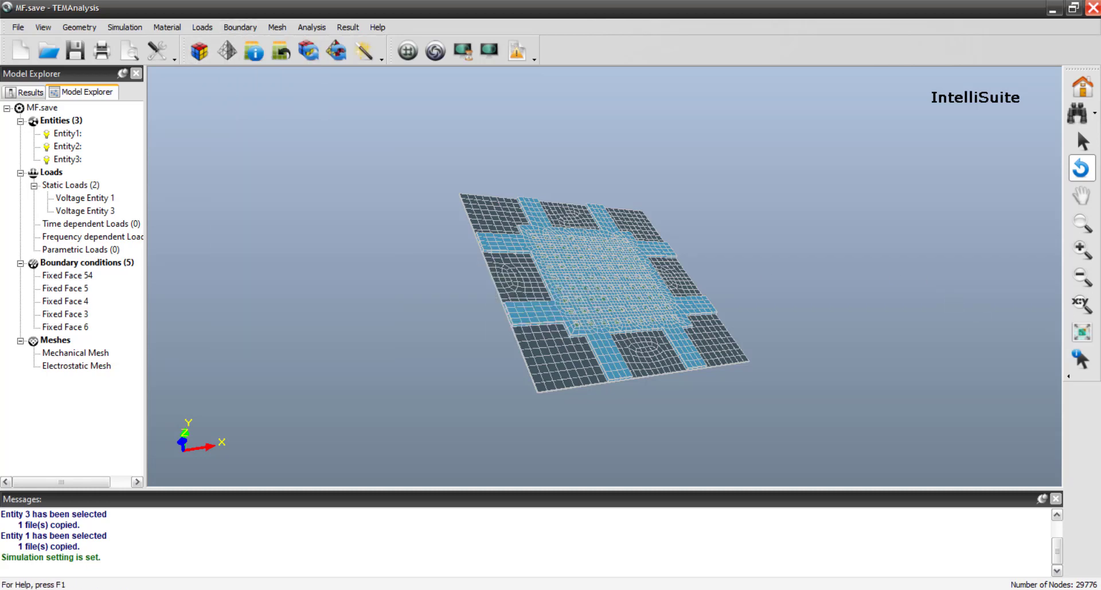
- Stretch the model display vertically with a Z zoom factor of 10 so the layers can be told apart
left_click(1082, 304)
left_click(555, 332)
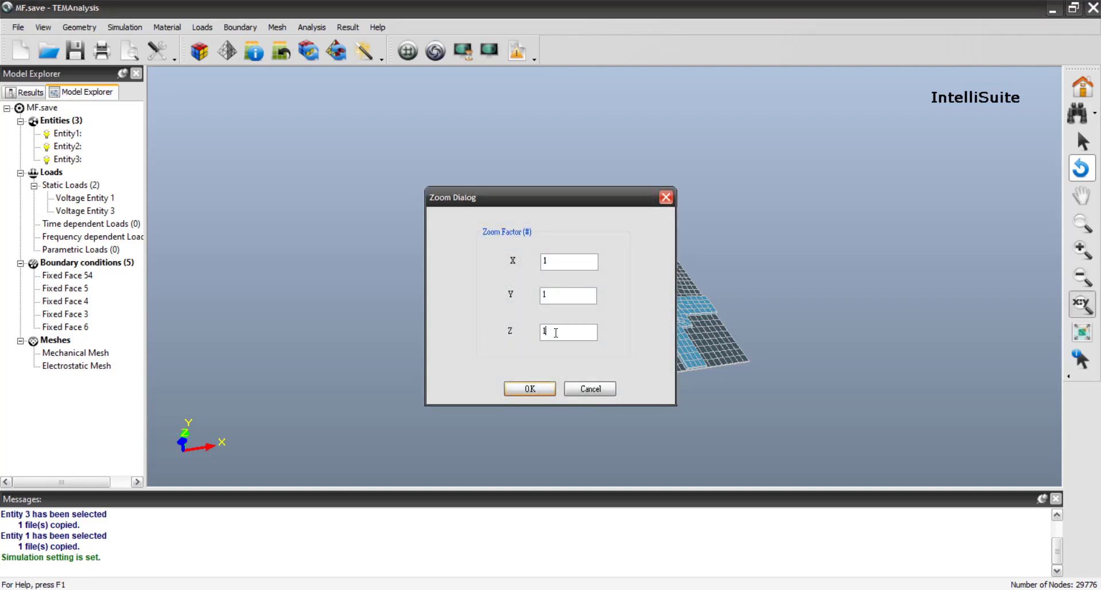
type("0")
left_click(526, 388)
left_click_drag(487, 353, 525, 313)
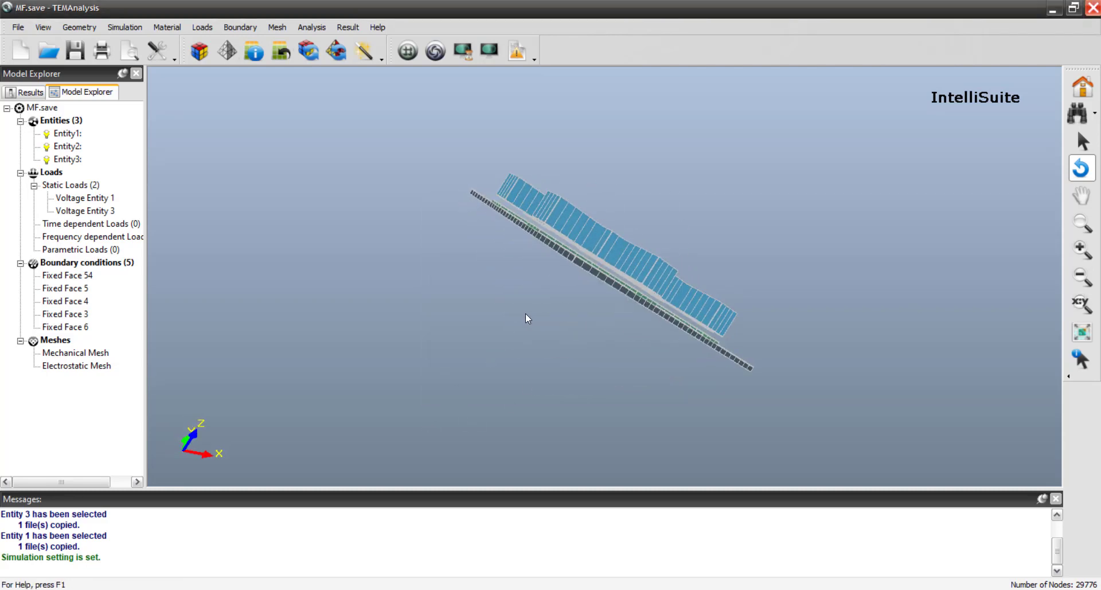
- Assign the face of the thin green middle layer as Face A of the contact face pair
left_click(244, 27)
mouse_move(332, 273)
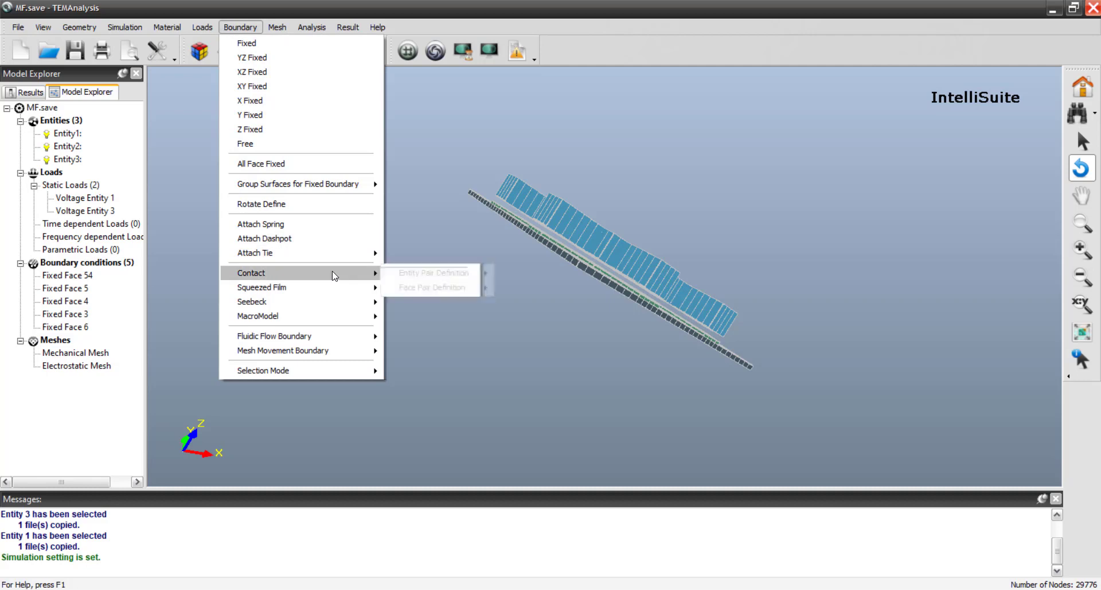
mouse_move(423, 287)
left_click(538, 286)
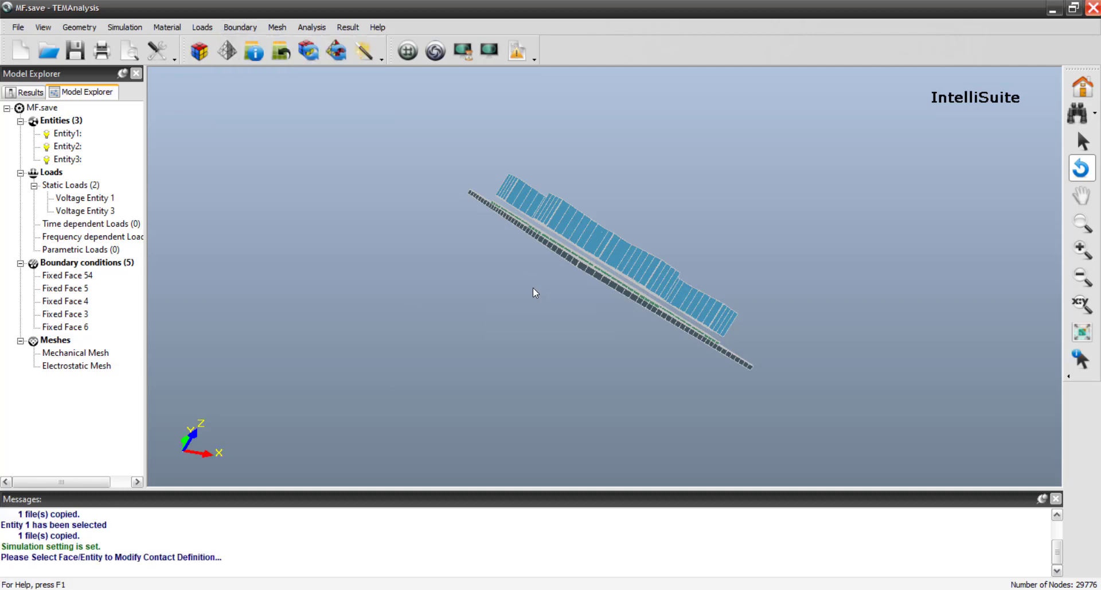
left_click_drag(491, 304, 560, 385)
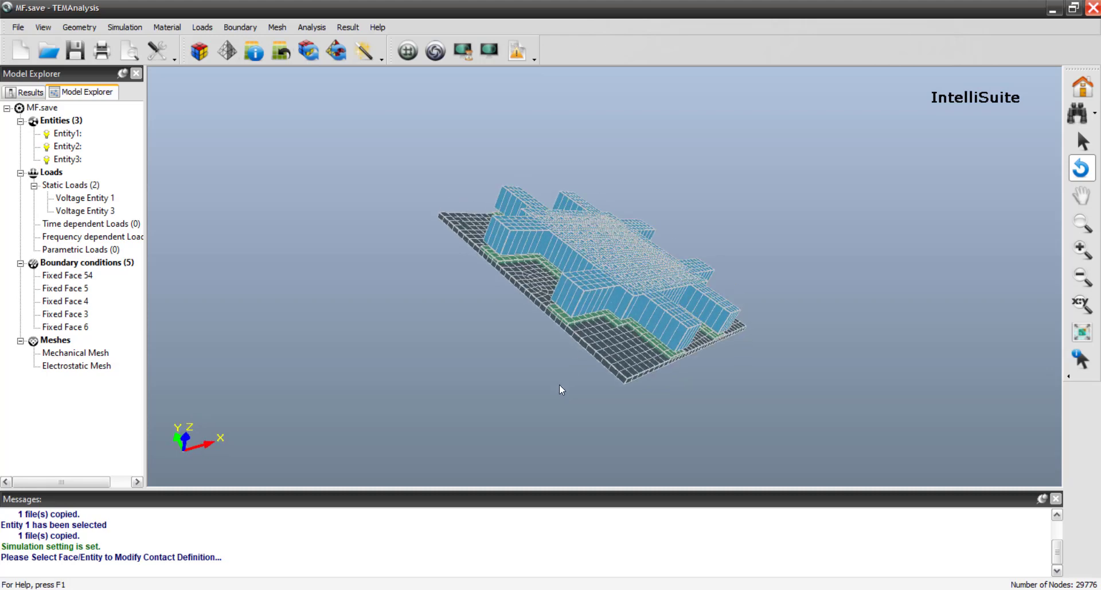
left_click(605, 310)
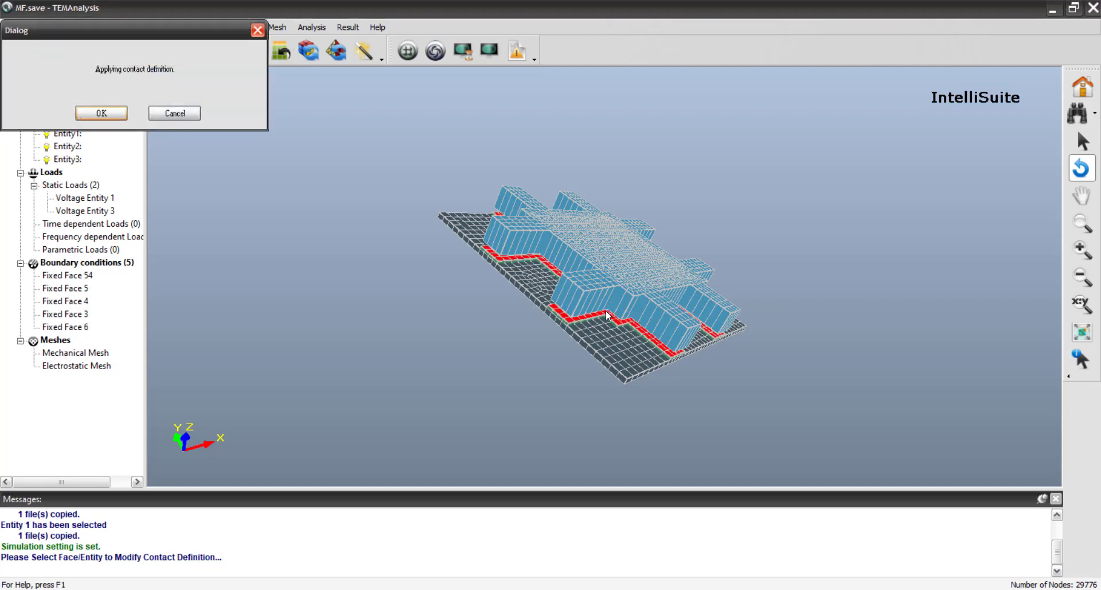
left_click(101, 113)
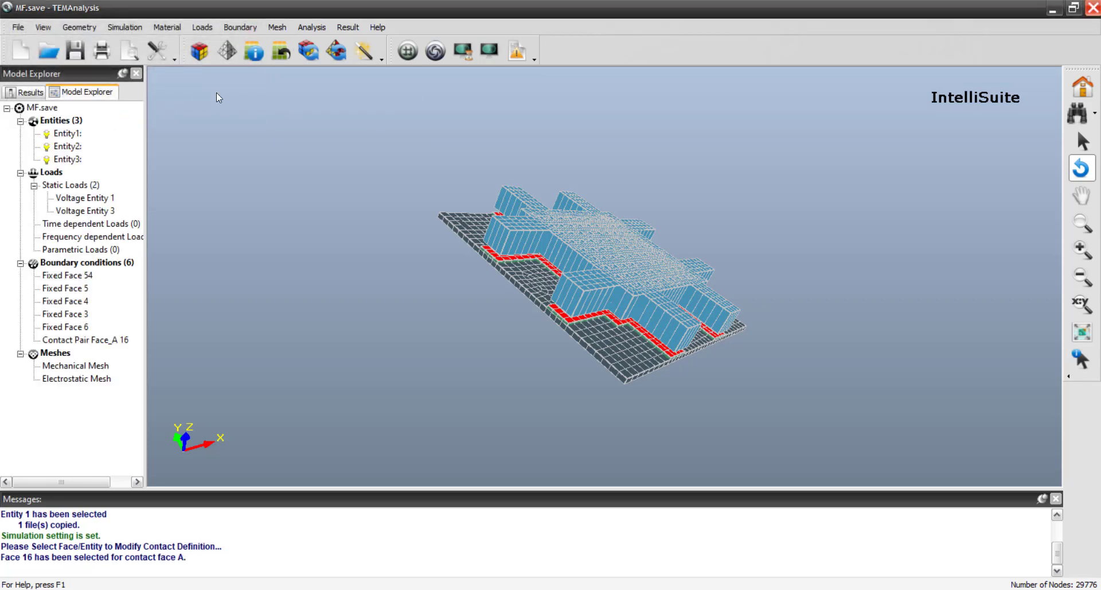
- Assign the underside face of the blue upper plate as the rigid Face B of the contact pair
left_click(252, 28)
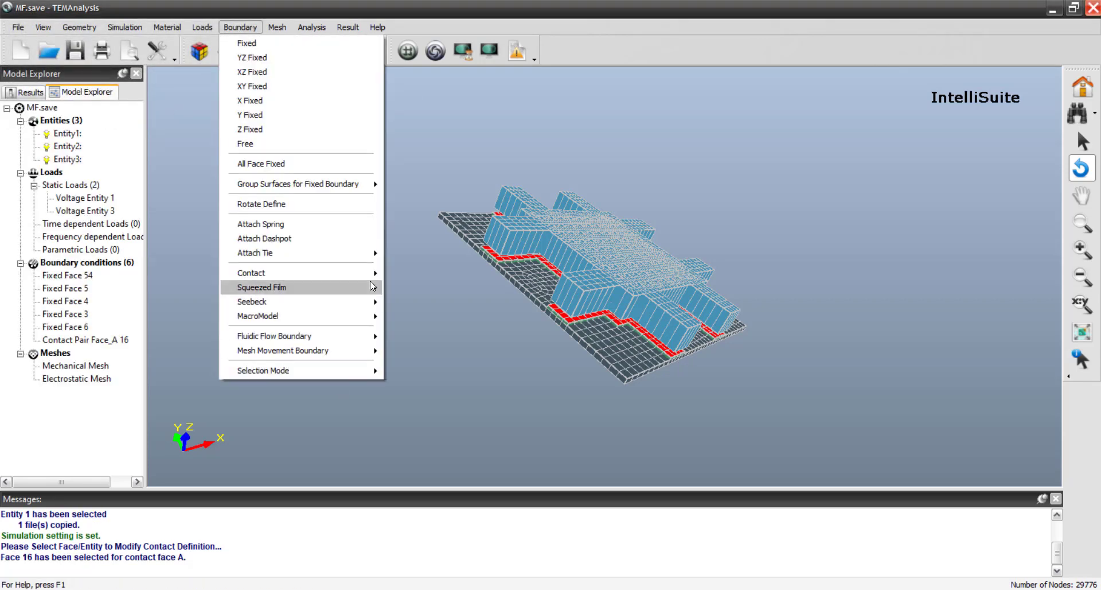
mouse_move(356, 273)
mouse_move(428, 290)
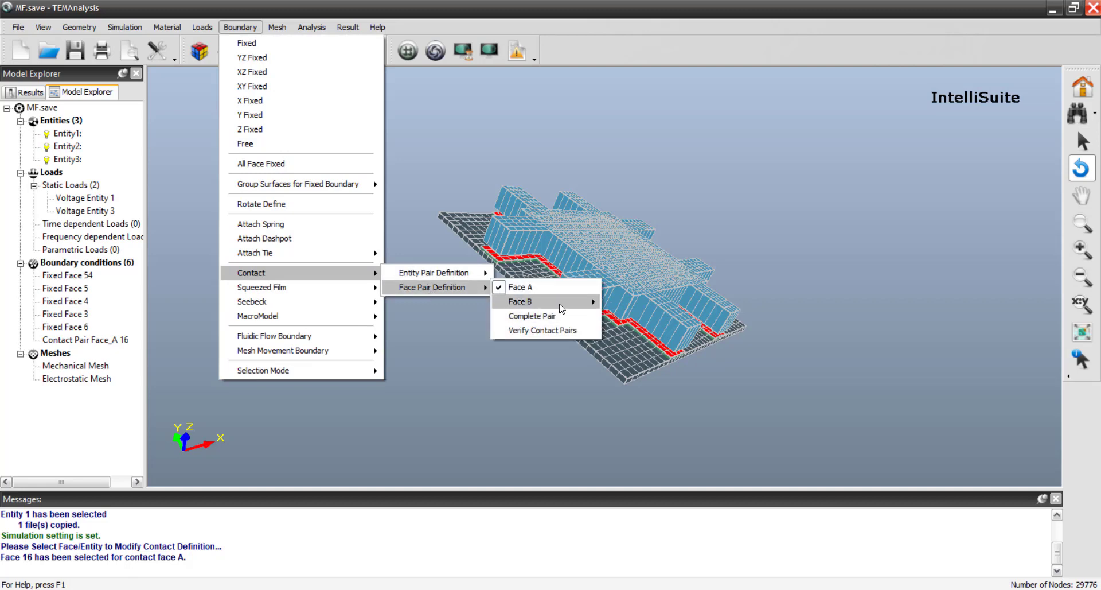
mouse_move(562, 304)
left_click(645, 297)
left_click_drag(515, 384, 595, 208)
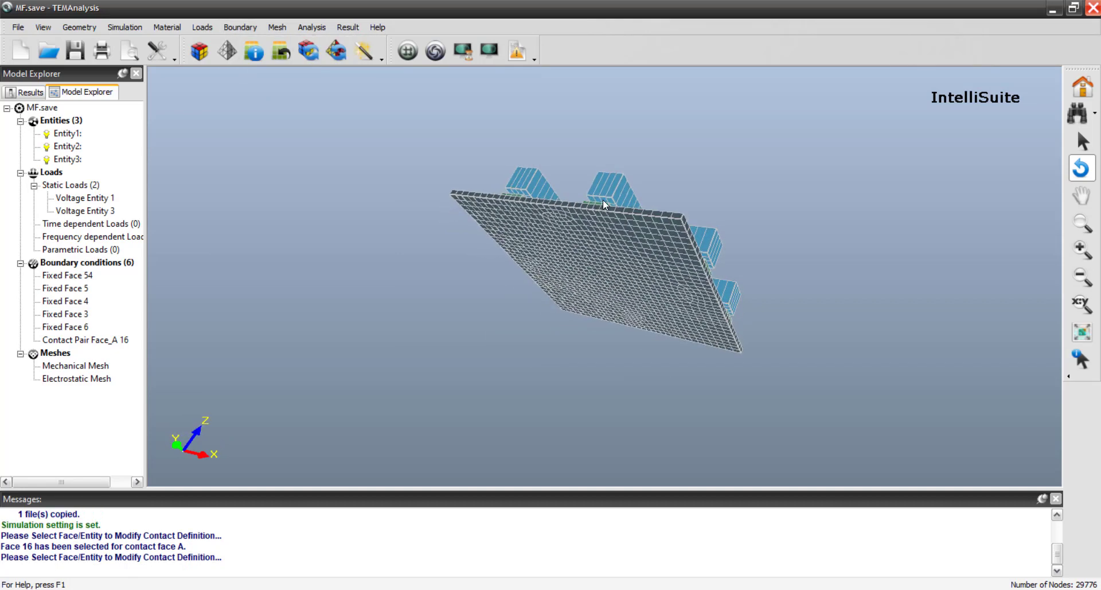
left_click(603, 199)
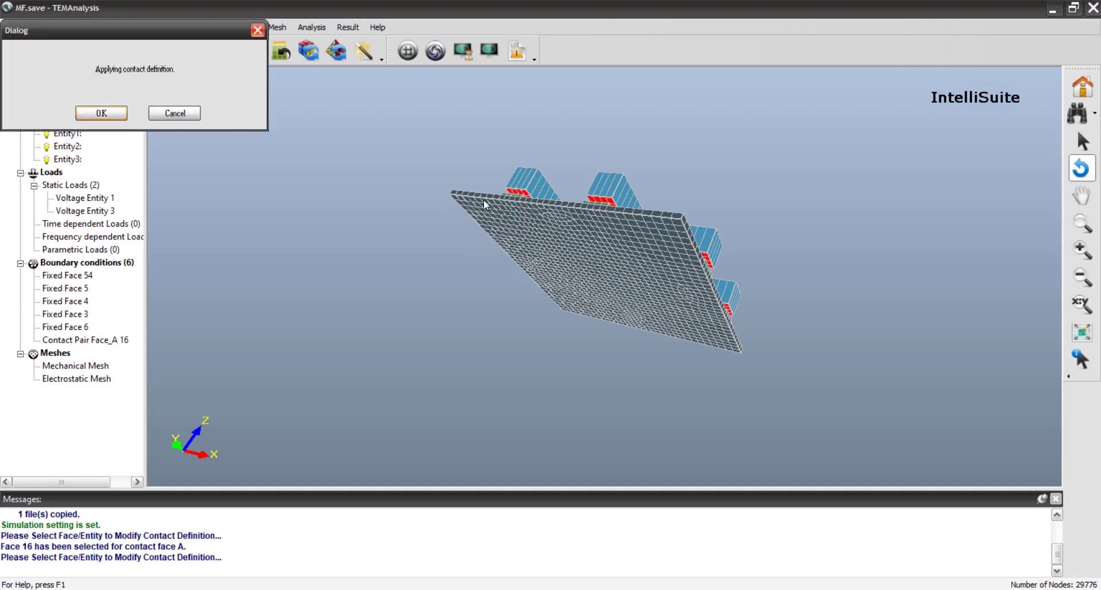
left_click(107, 117)
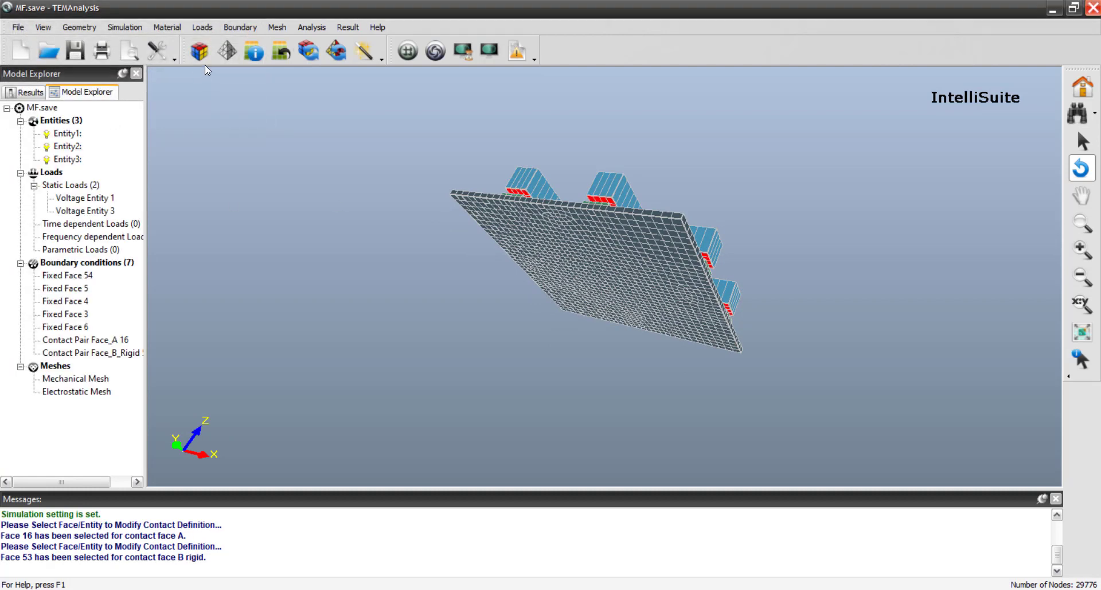
- Complete contact pair 1 by enabling face 16 as Face A and face 53 as Face B Rigid
left_click(241, 28)
mouse_move(347, 274)
mouse_move(442, 287)
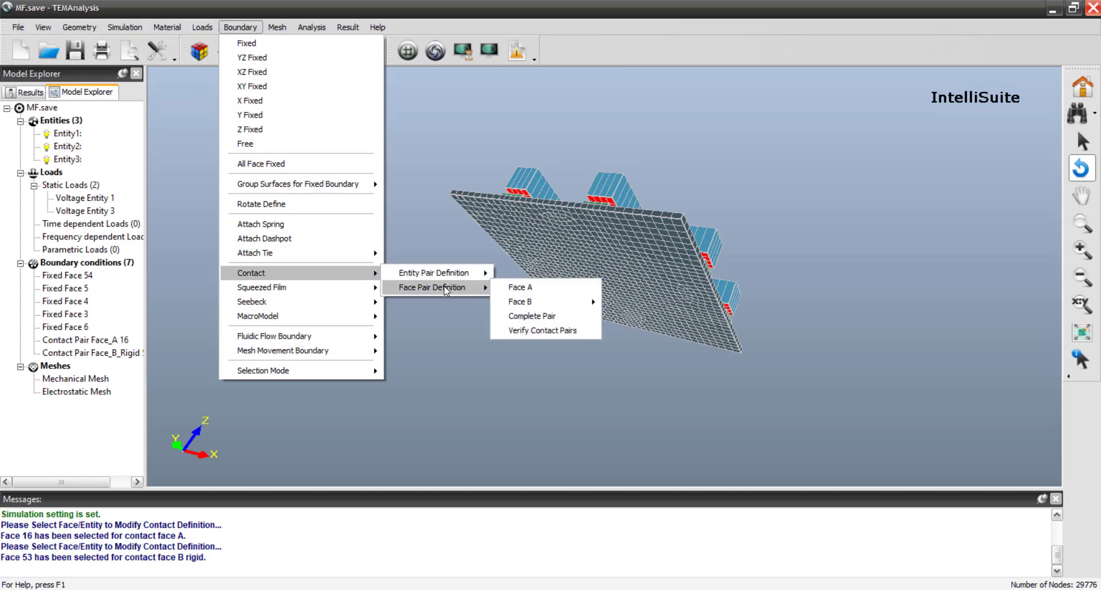
left_click(518, 315)
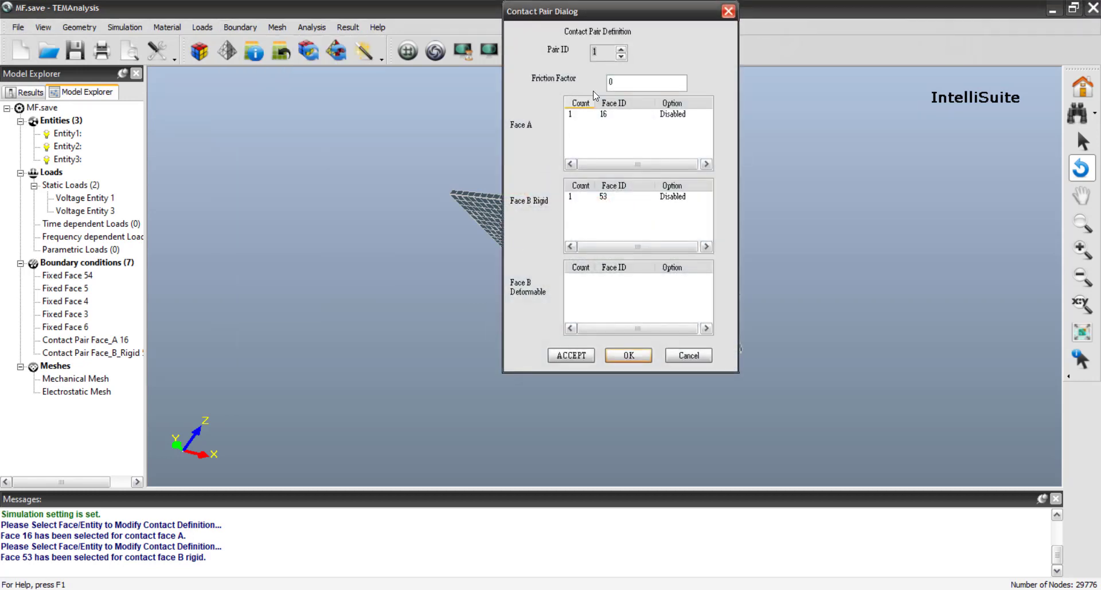
left_click(570, 114)
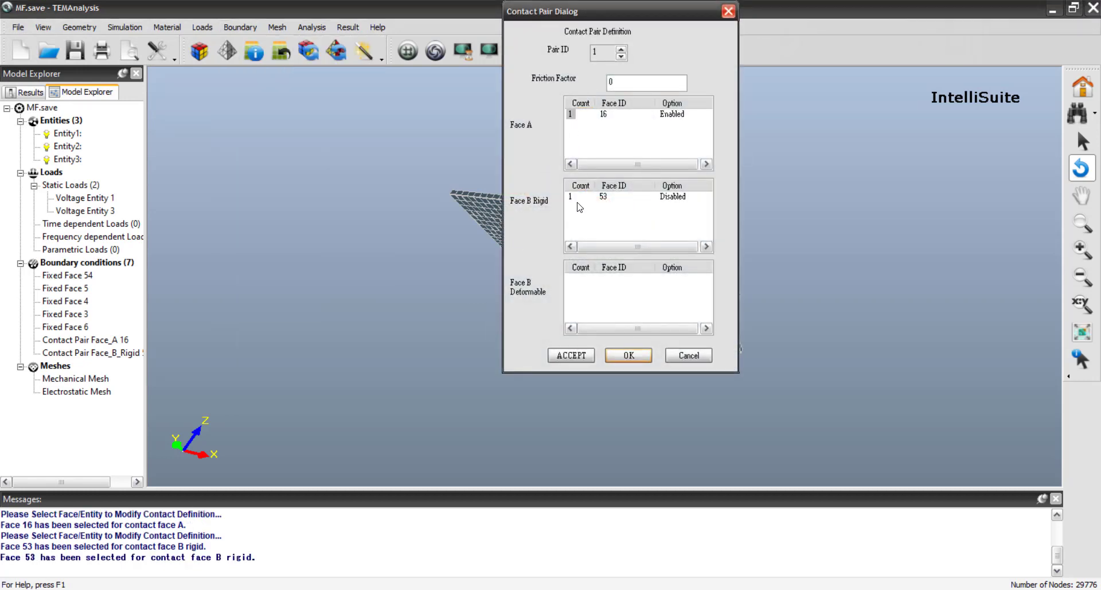
left_click(571, 197)
left_click(628, 355)
- Verify the activation status of the defined contact face pair and close the check
left_click(238, 28)
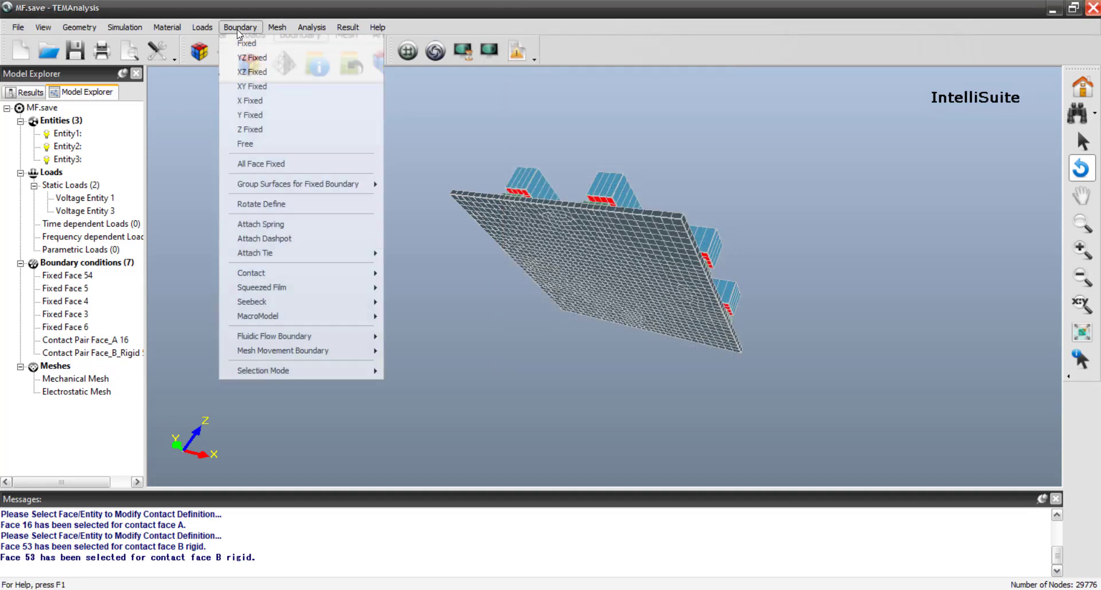
mouse_move(348, 270)
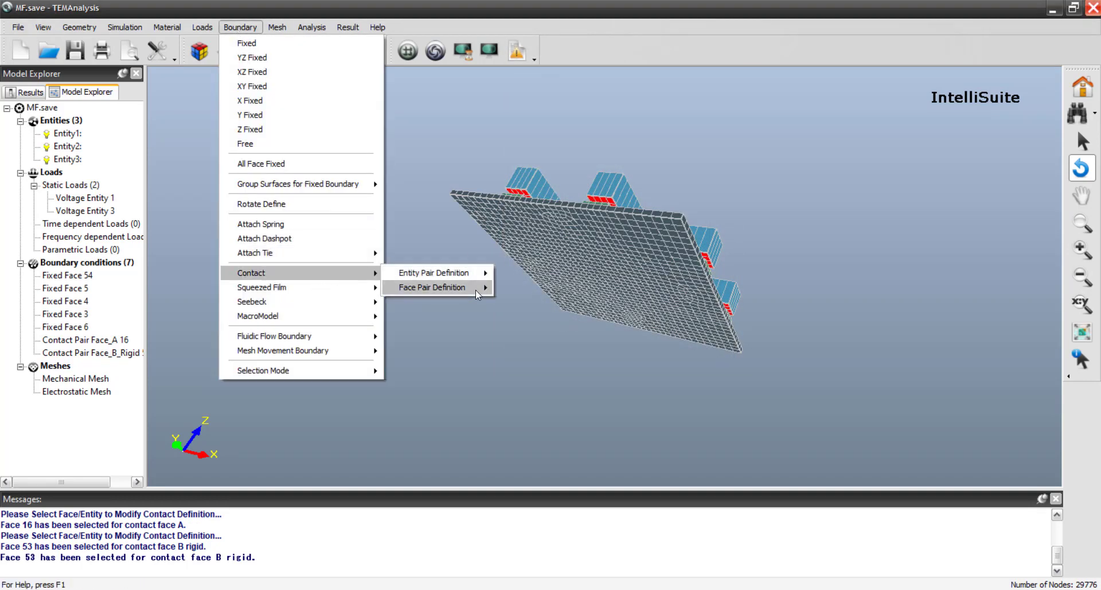
mouse_move(476, 288)
left_click(528, 331)
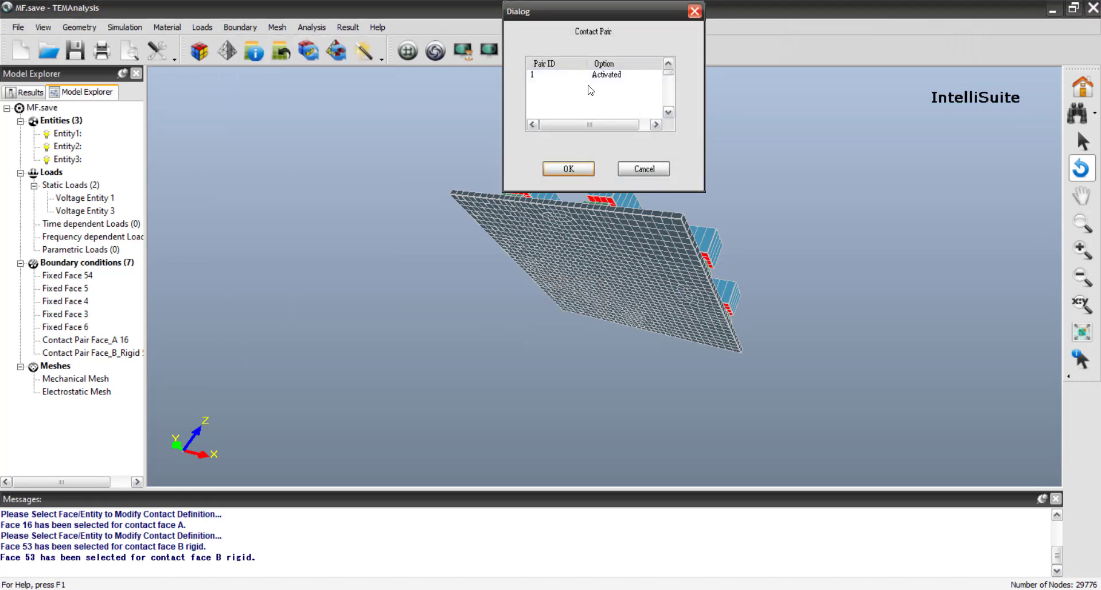
left_click(569, 167)
left_click_drag(642, 142, 546, 315)
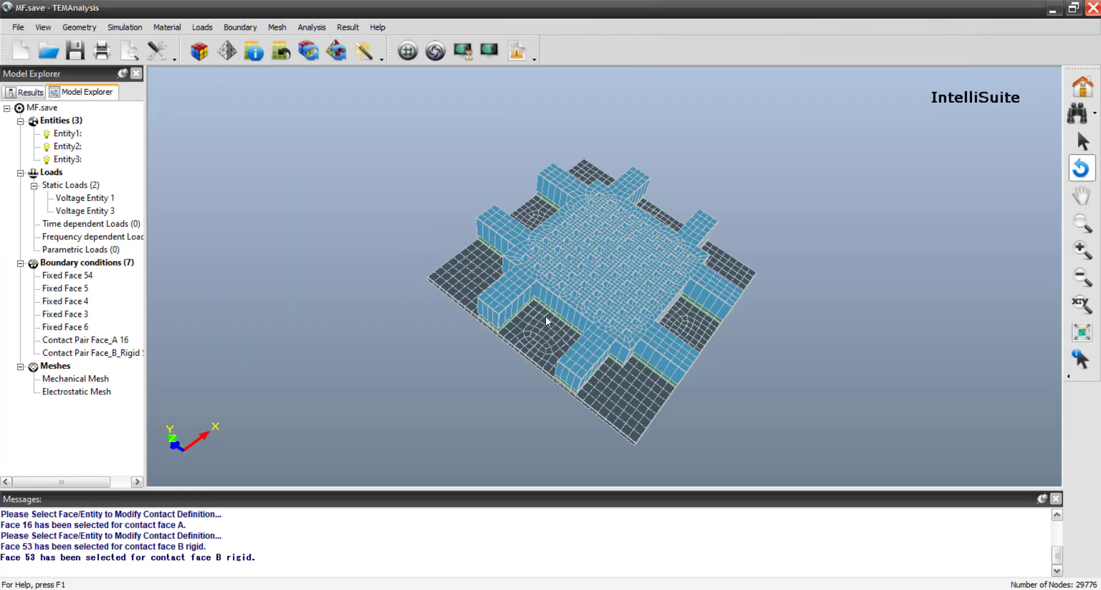
- Clean up the previous analysis data
left_click(283, 27)
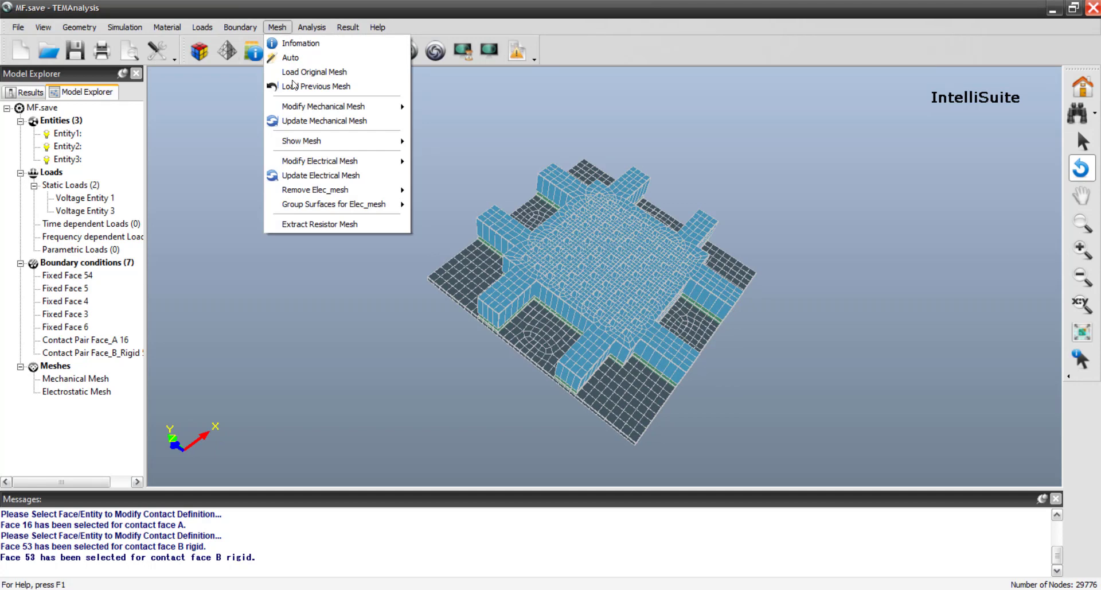
mouse_move(312, 29)
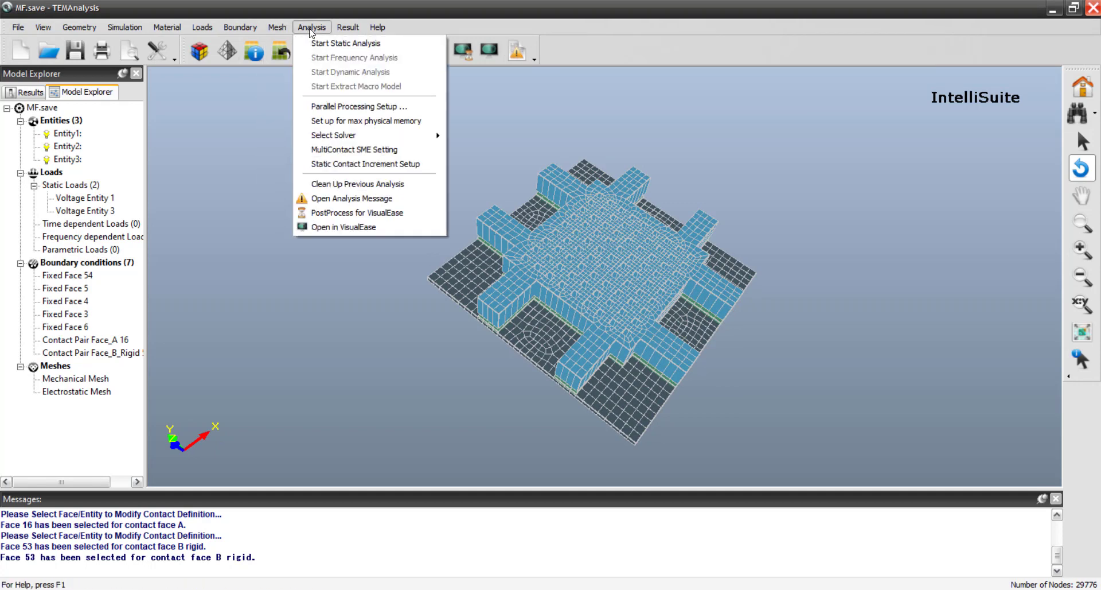
left_click(352, 184)
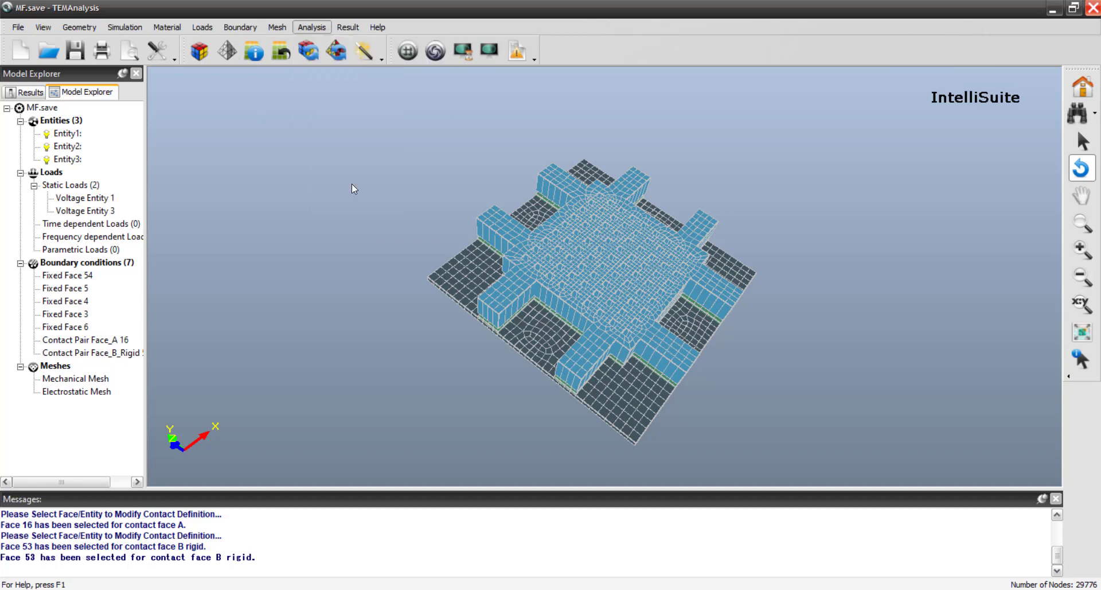
- Run the static analysis with a minimum increment number of 20
left_click(312, 27)
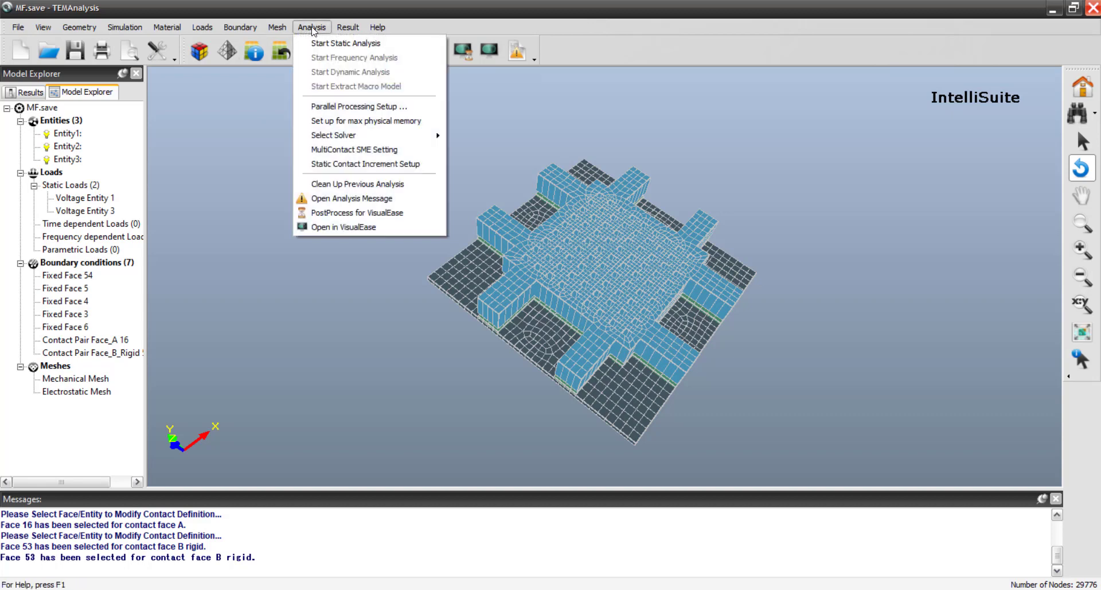
left_click(348, 44)
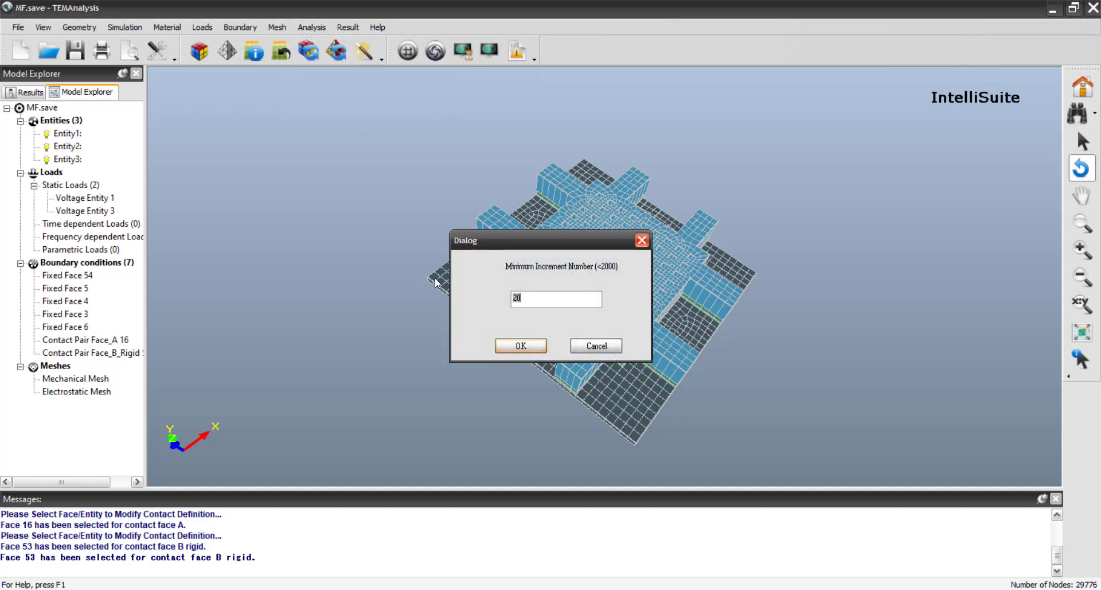
left_click(516, 348)
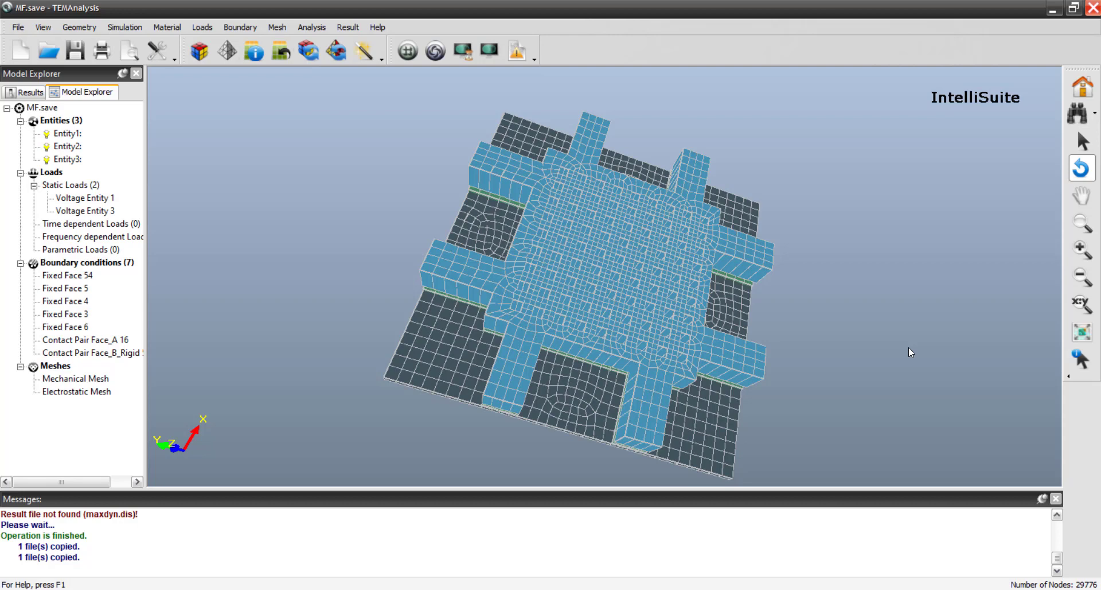
- Display the Z displacement contour on the plate model and view it from a lower angle
left_click(347, 28)
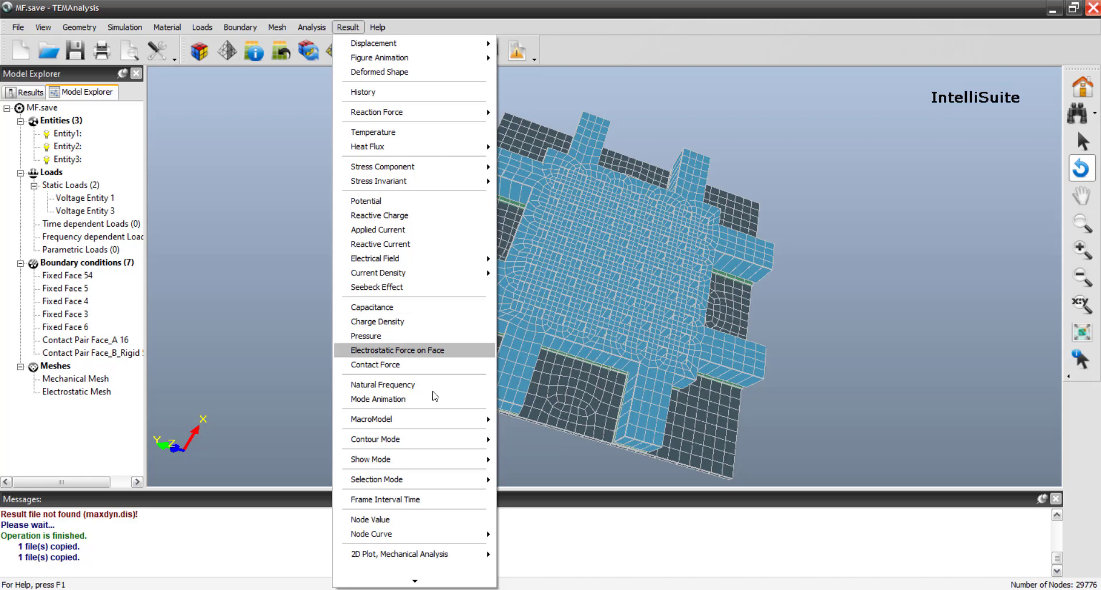
mouse_move(394, 41)
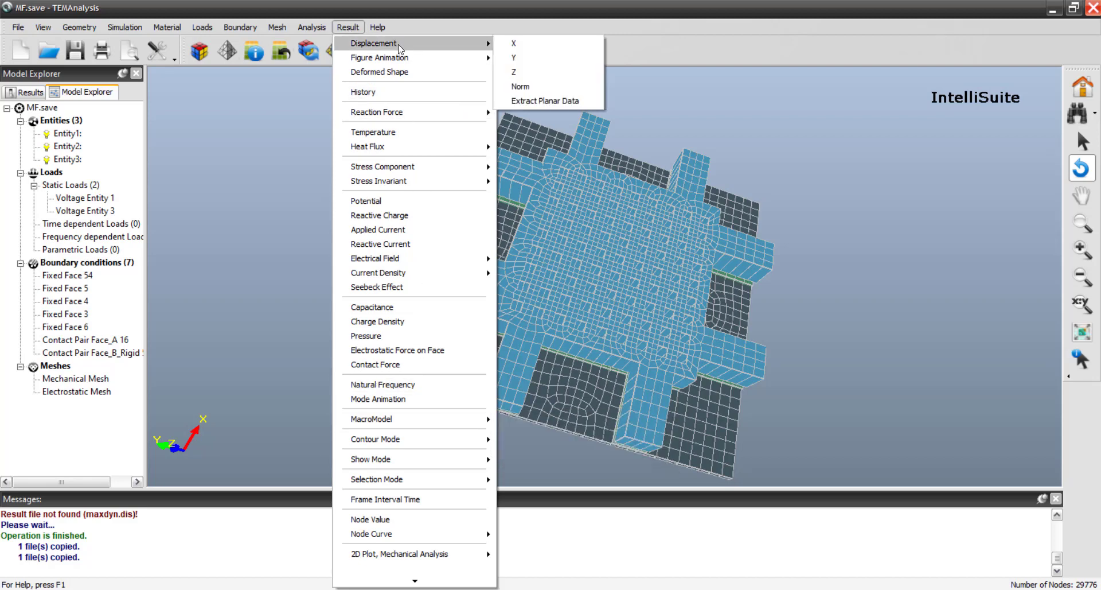
left_click(541, 74)
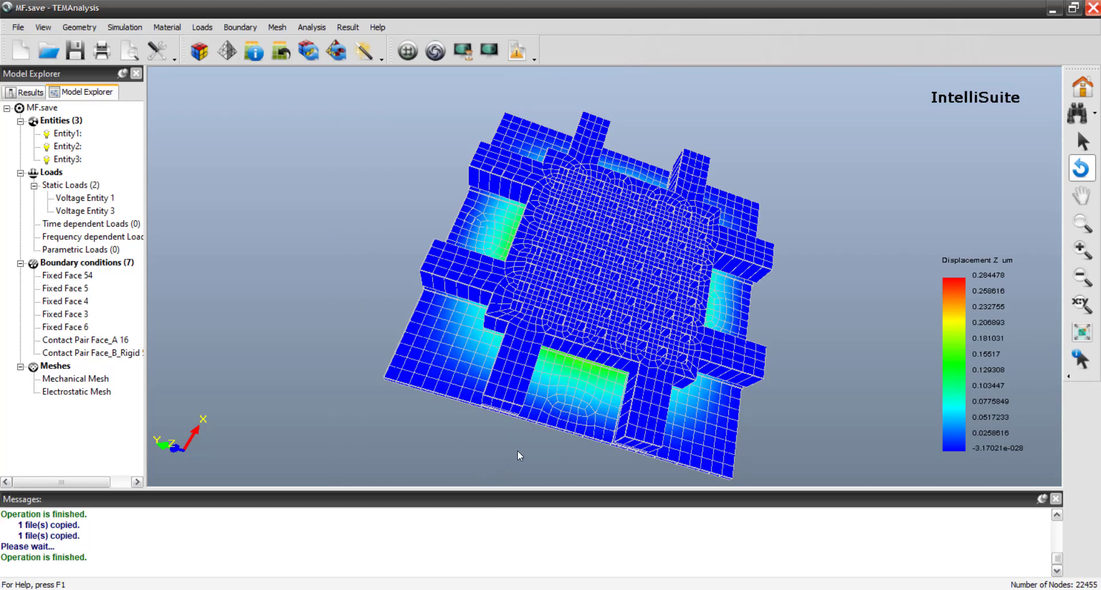
left_click_drag(517, 449, 584, 396)
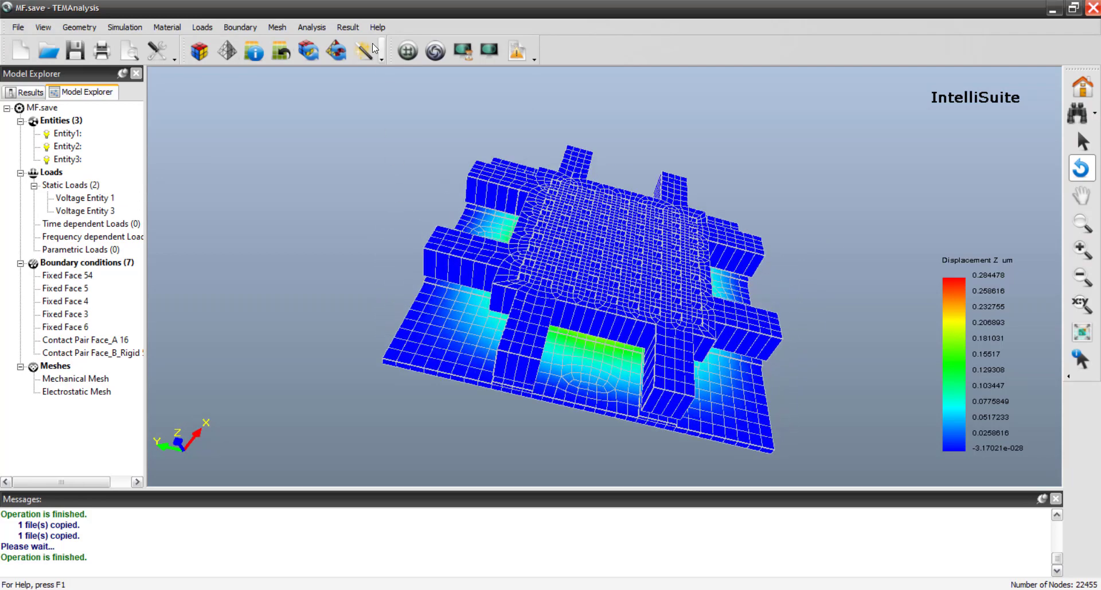
- Plot Z displacement against voltage from the electromechanical analysis and maximize the plot window
left_click(347, 27)
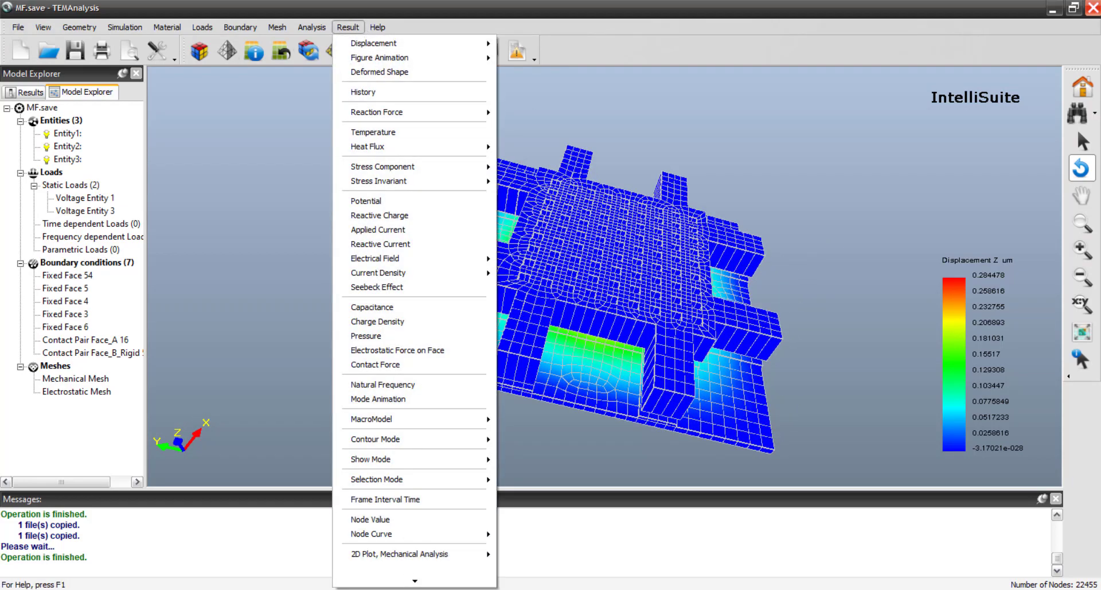
mouse_move(422, 582)
mouse_move(473, 543)
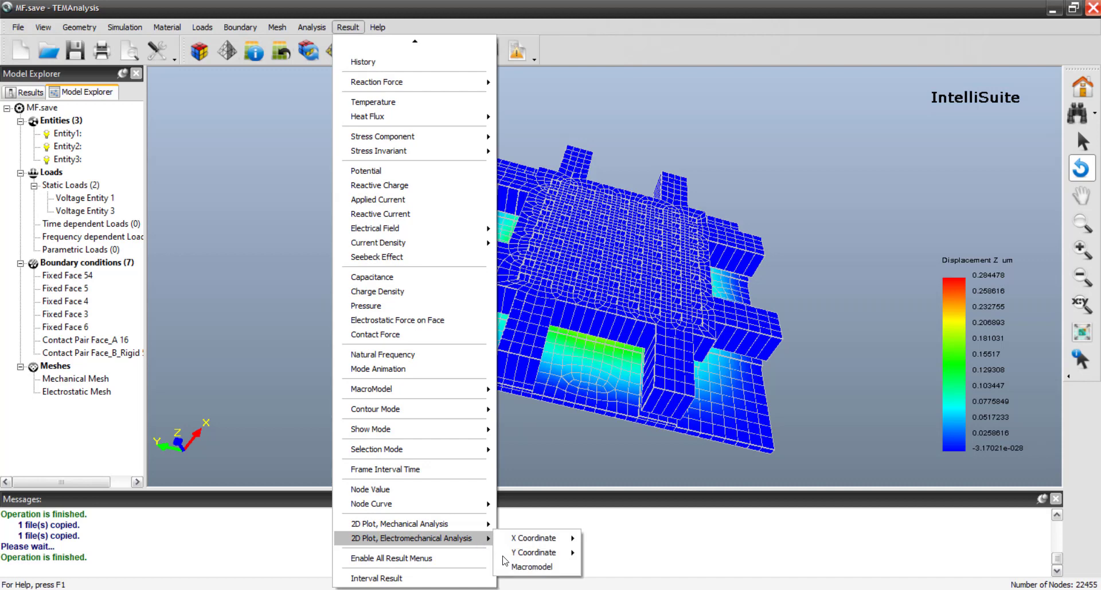
mouse_move(571, 542)
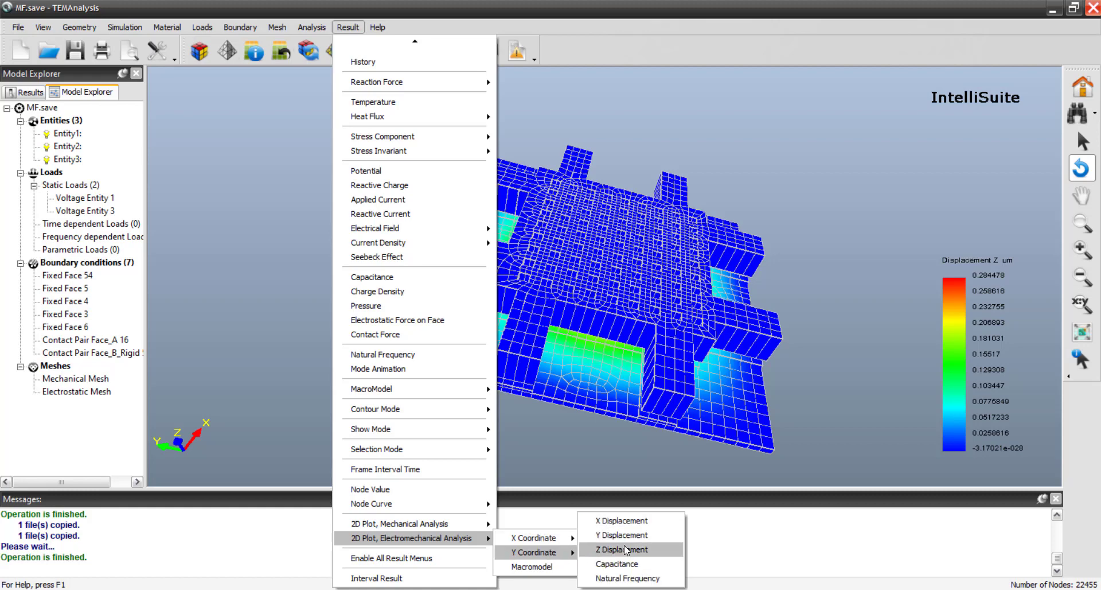
left_click(628, 549)
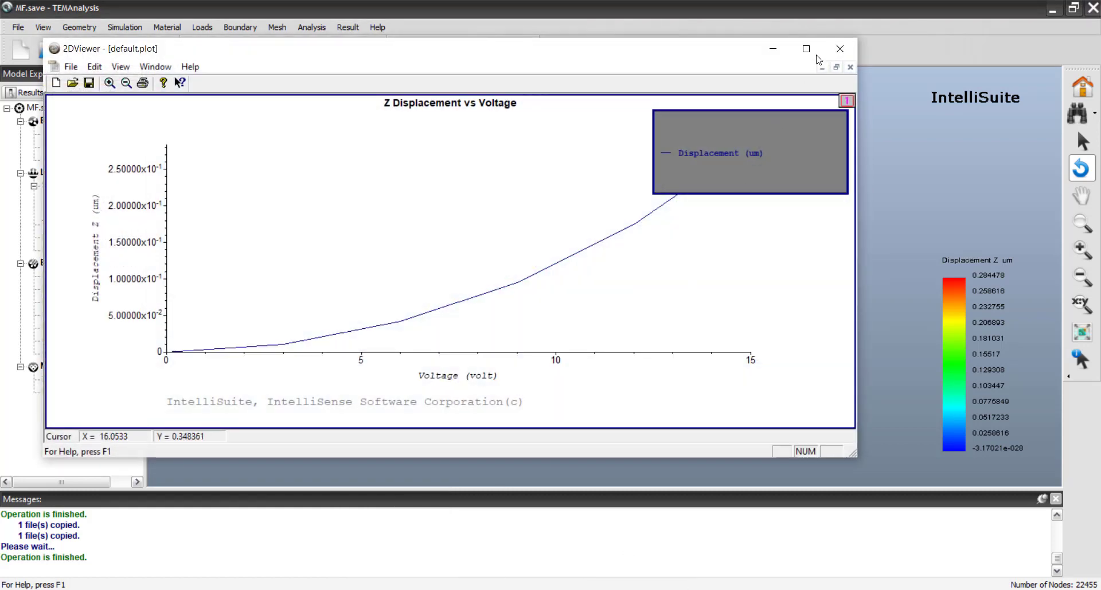
left_click(808, 49)
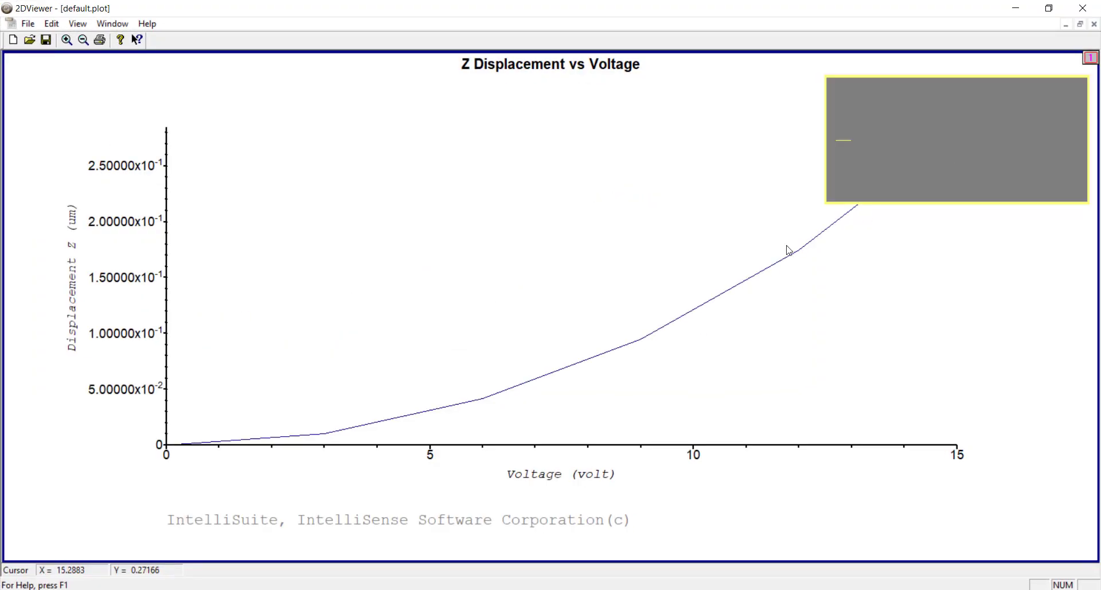
- Move the legend off the displacement curve by setting its left position to 100%
double_click(929, 172)
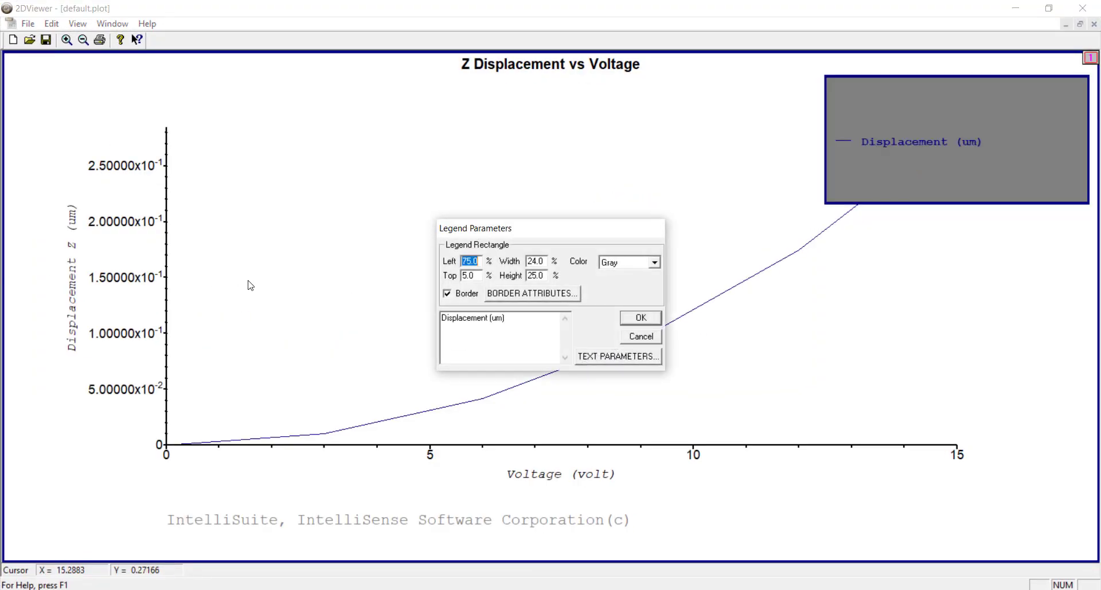
type("100")
key("Return")
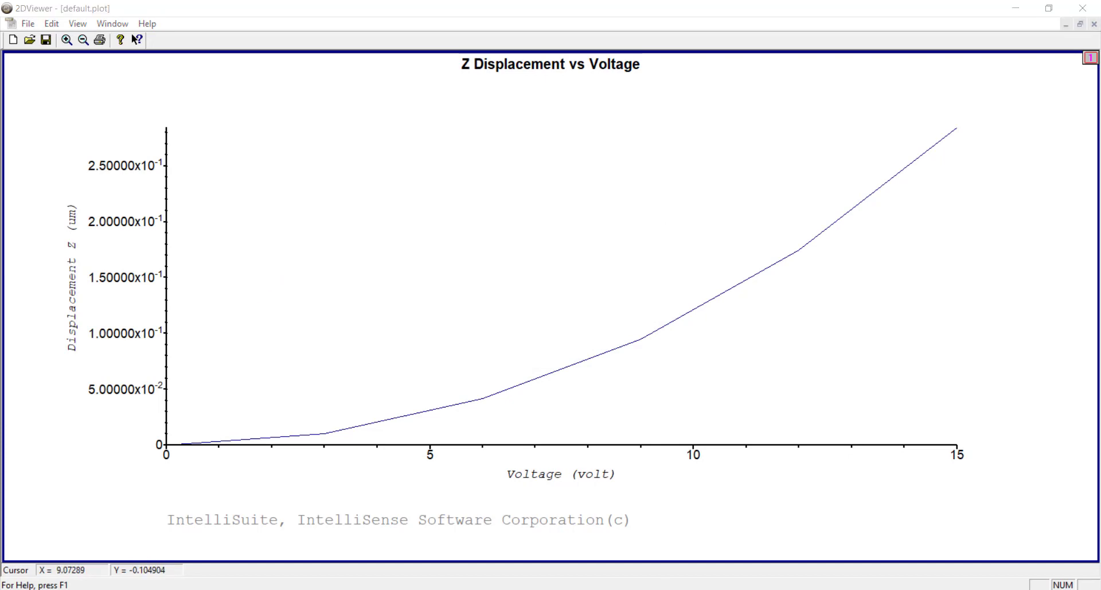
- Switch to TEMAnalysis to examine the Z displacement contours on the plate's underside and top, and return to the 2DViewer plot
key("alt+Tab")
left_click_drag(525, 444, 600, 353)
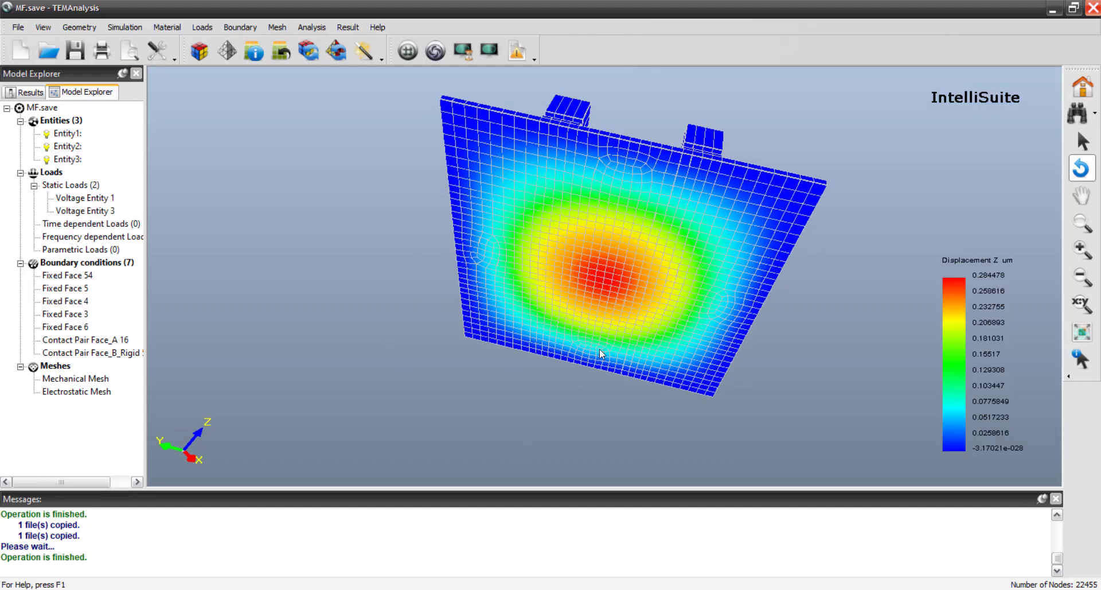
left_click_drag(649, 74, 626, 264)
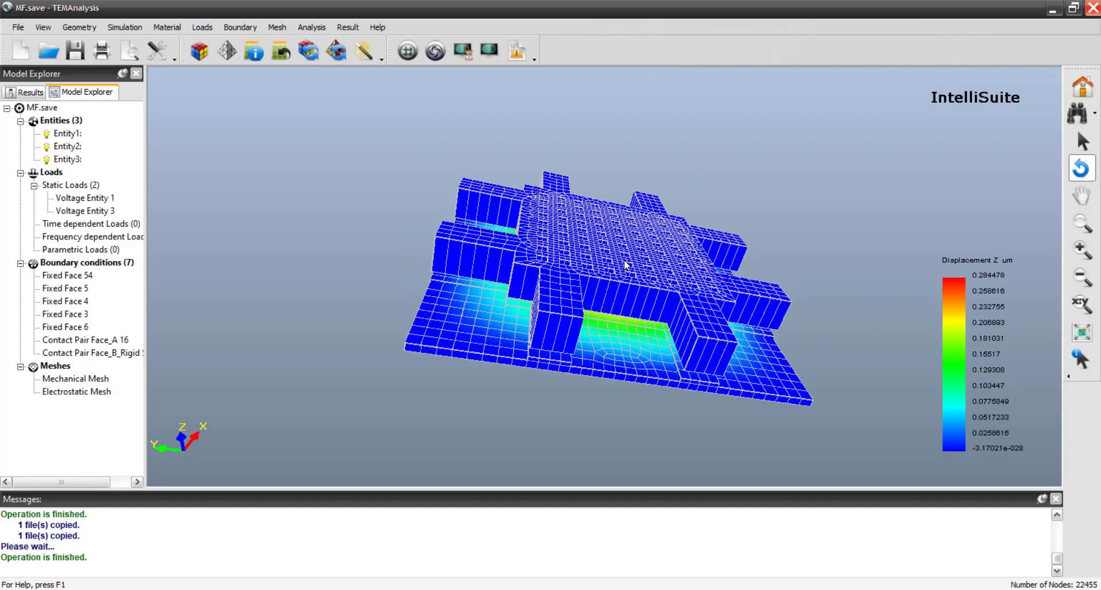
key("alt+Tab")
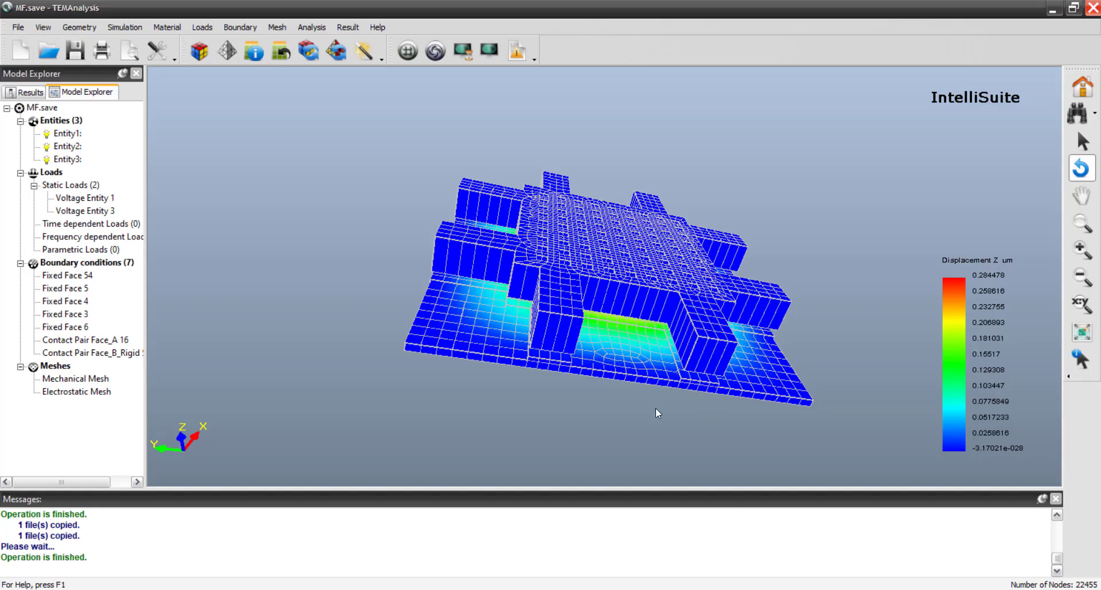
mouse_move(656, 408)
left_mouse_down()
mouse_move(659, 312)
mouse_move(660, 401)
left_mouse_up()
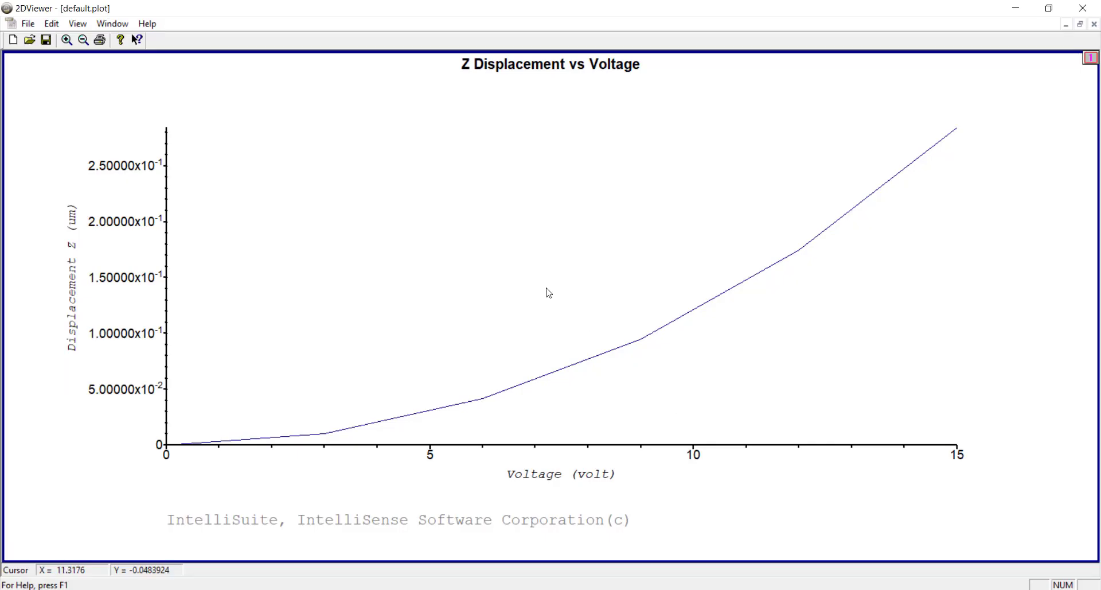
- Examine the displacement curve's data table with its columns and window widened, and close the table and the plot
double_click(805, 249)
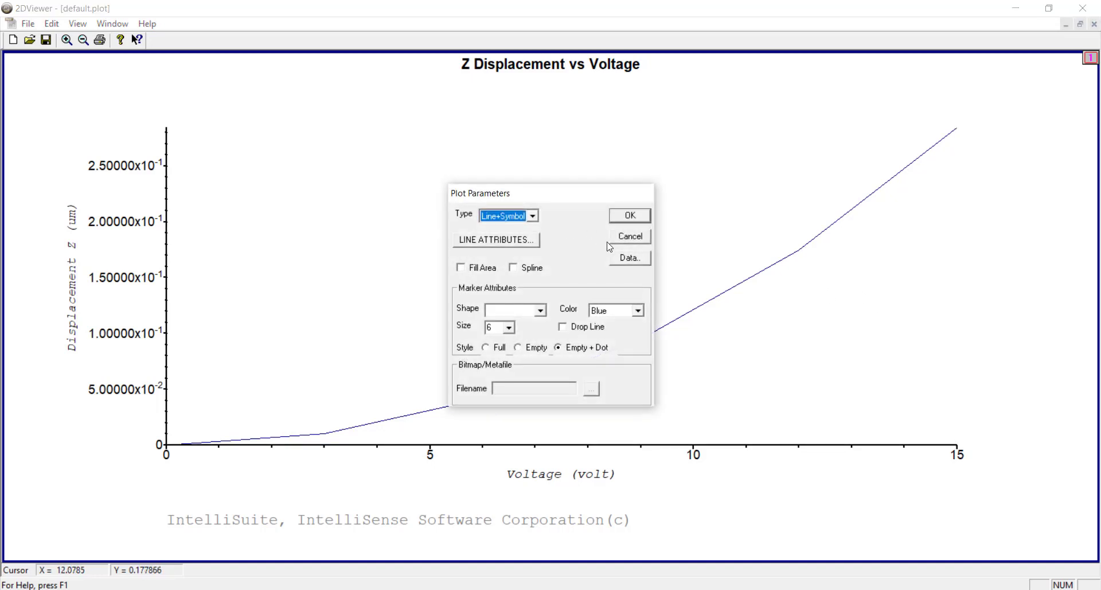
left_click(629, 257)
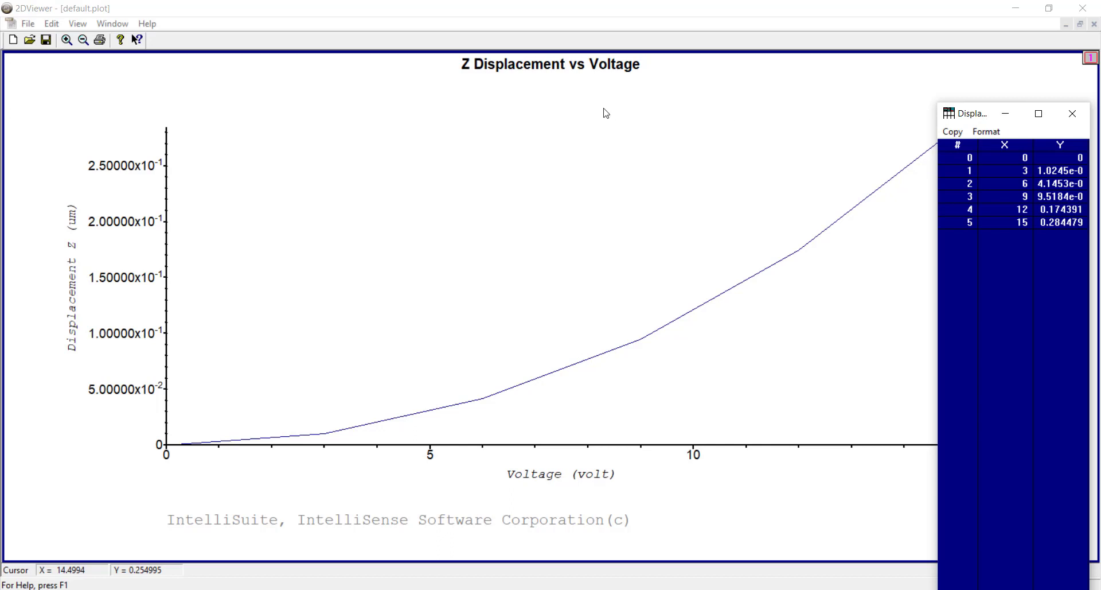
left_click_drag(982, 118, 437, 119)
left_click(441, 132)
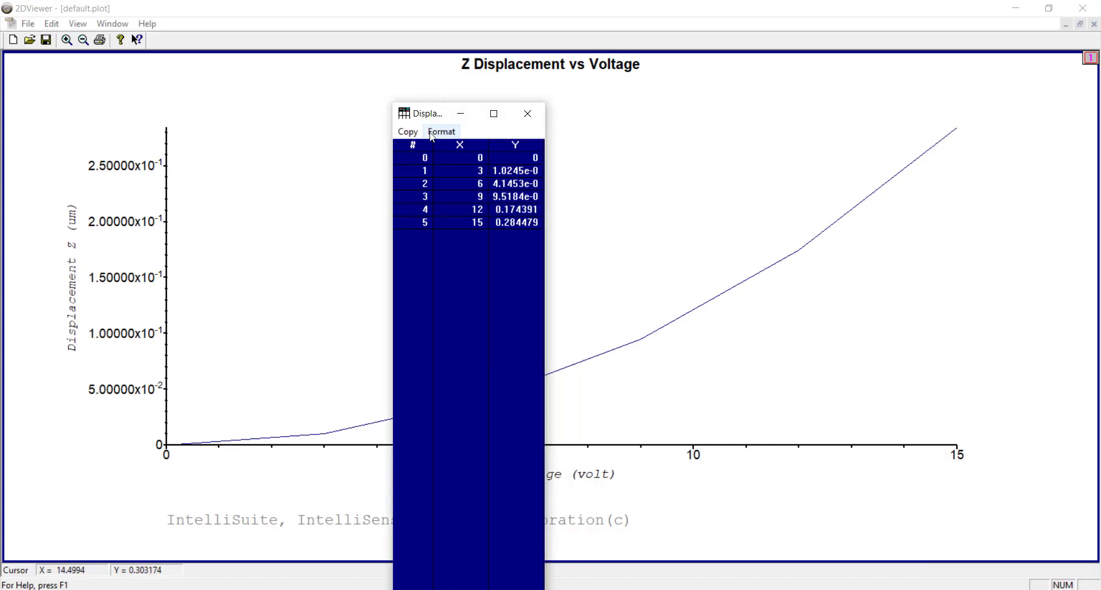
key("Return")
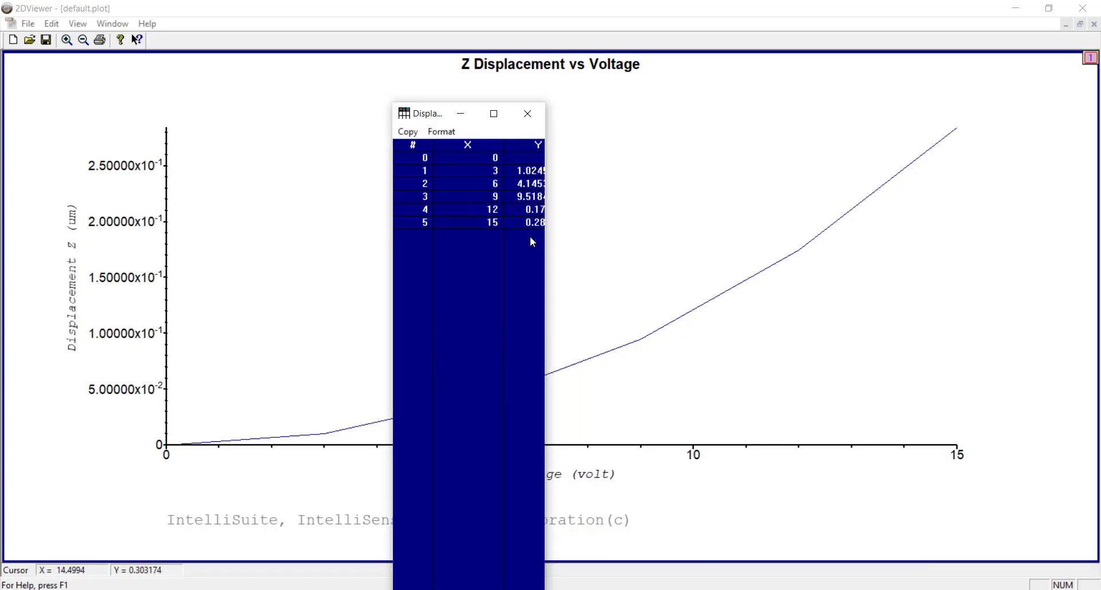
left_click_drag(547, 247, 757, 248)
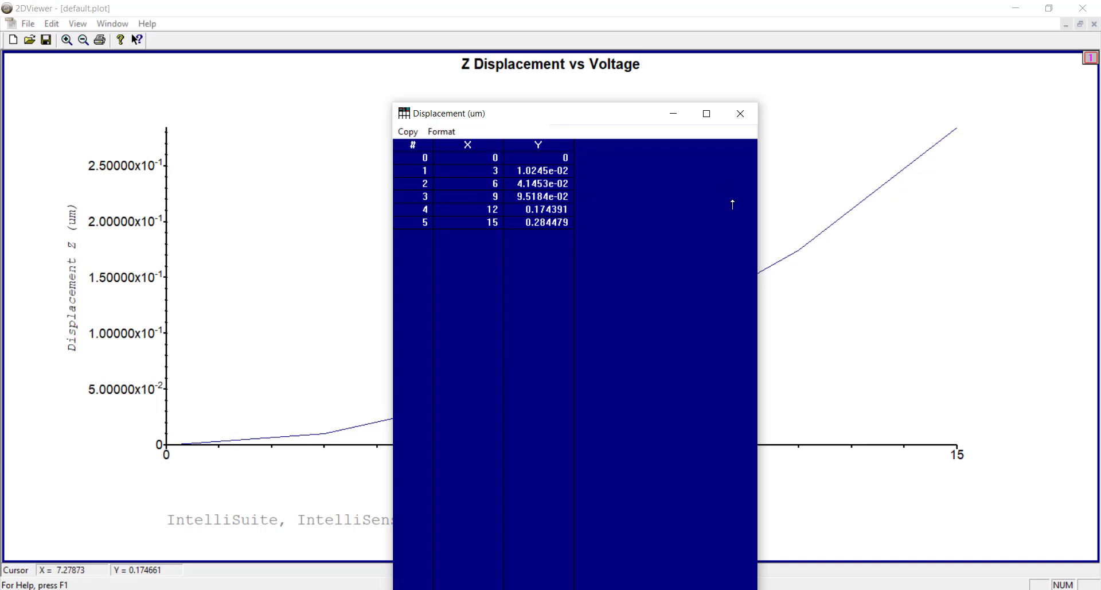
left_click(742, 114)
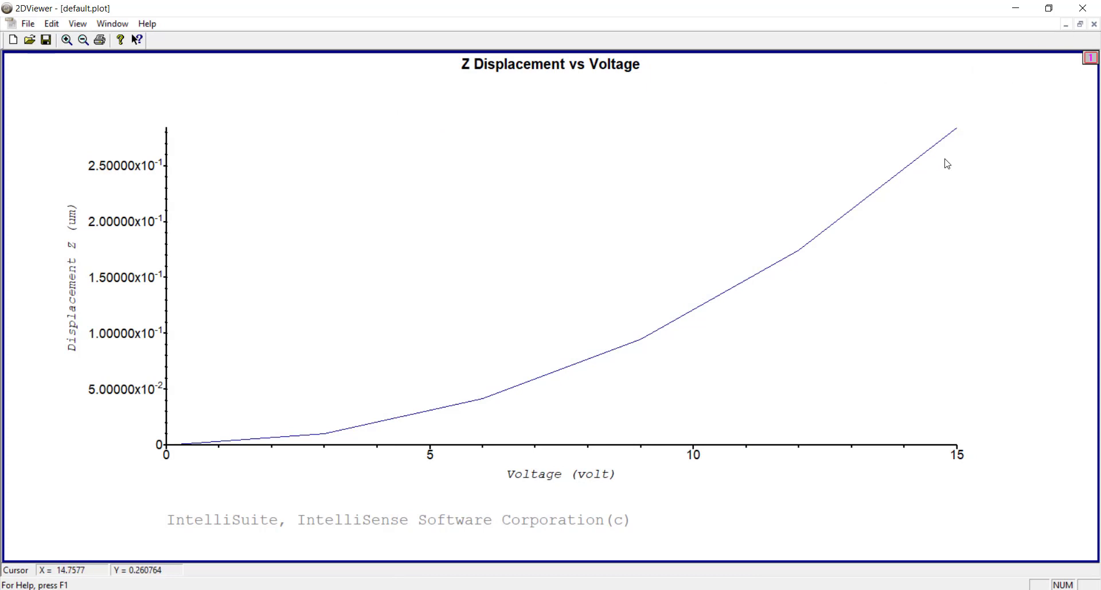
left_click(1087, 9)
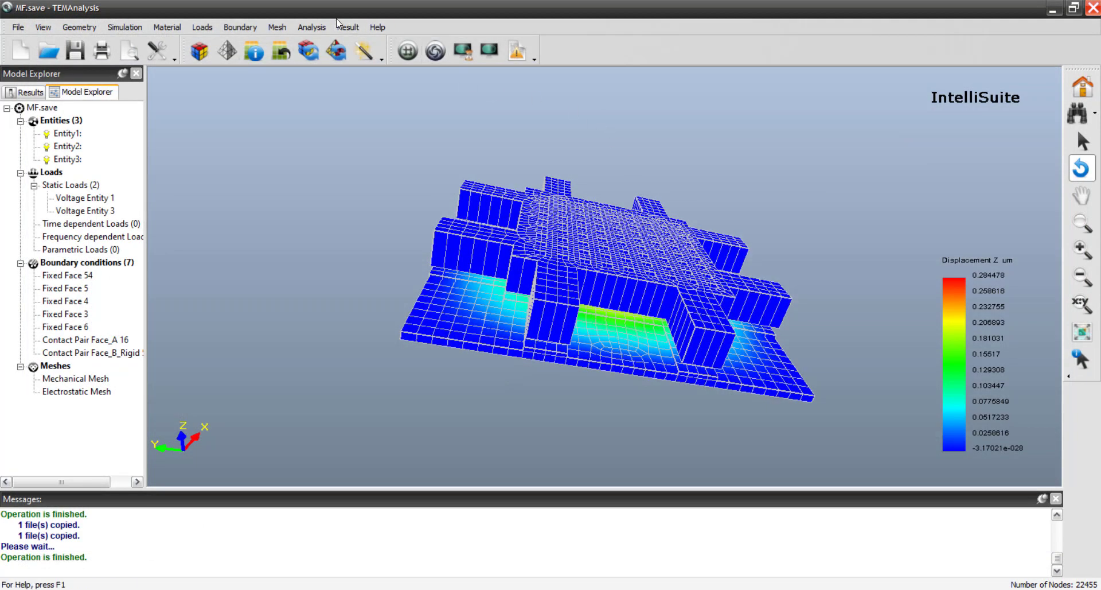
- Plot capacitance against voltage for the Entity 1–Entity 3 and Entity 3–Entity 1 conductor pairs, examine the enlarged plot and close it
left_click(346, 27)
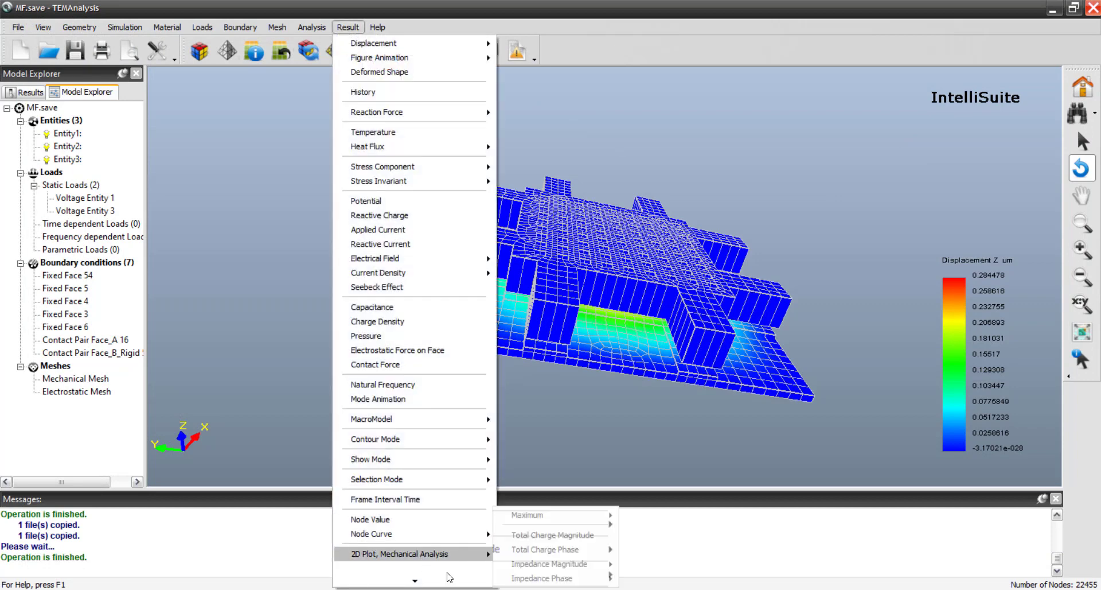
mouse_move(482, 537)
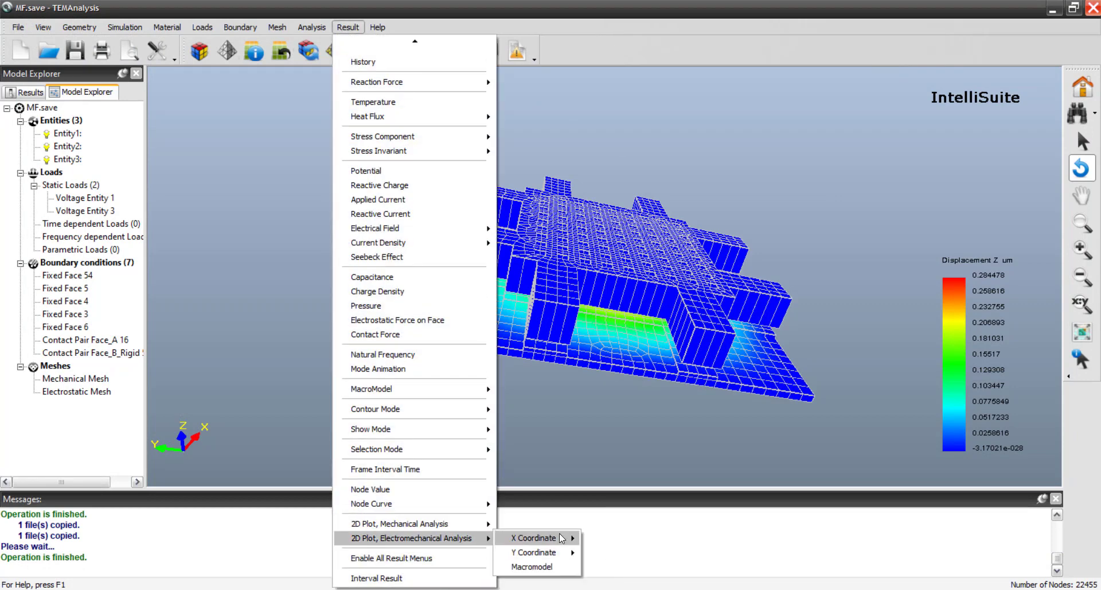
mouse_move(562, 555)
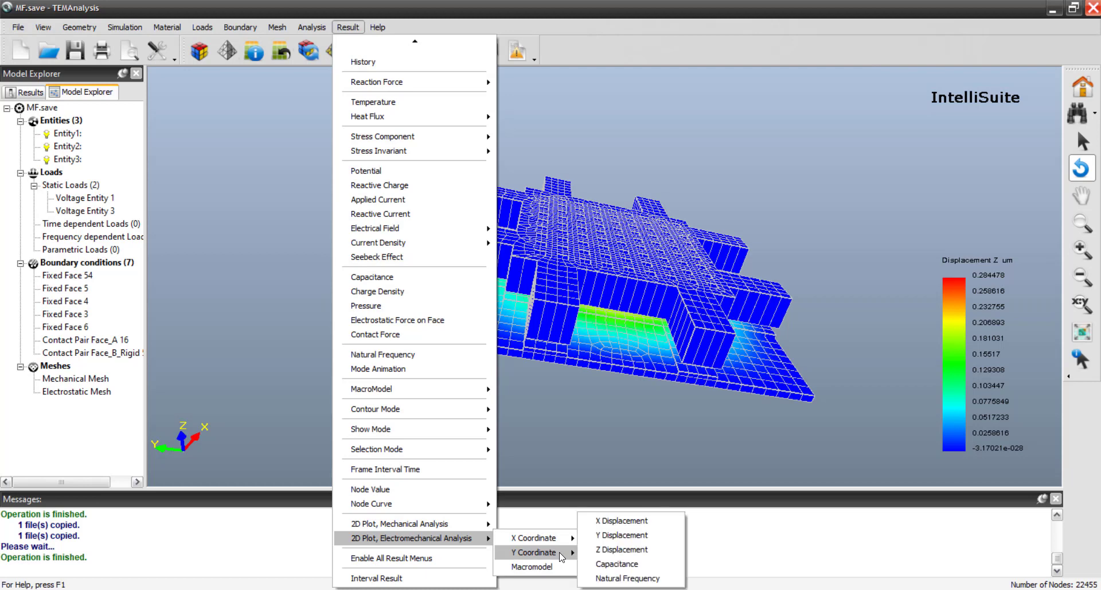
left_click(616, 564)
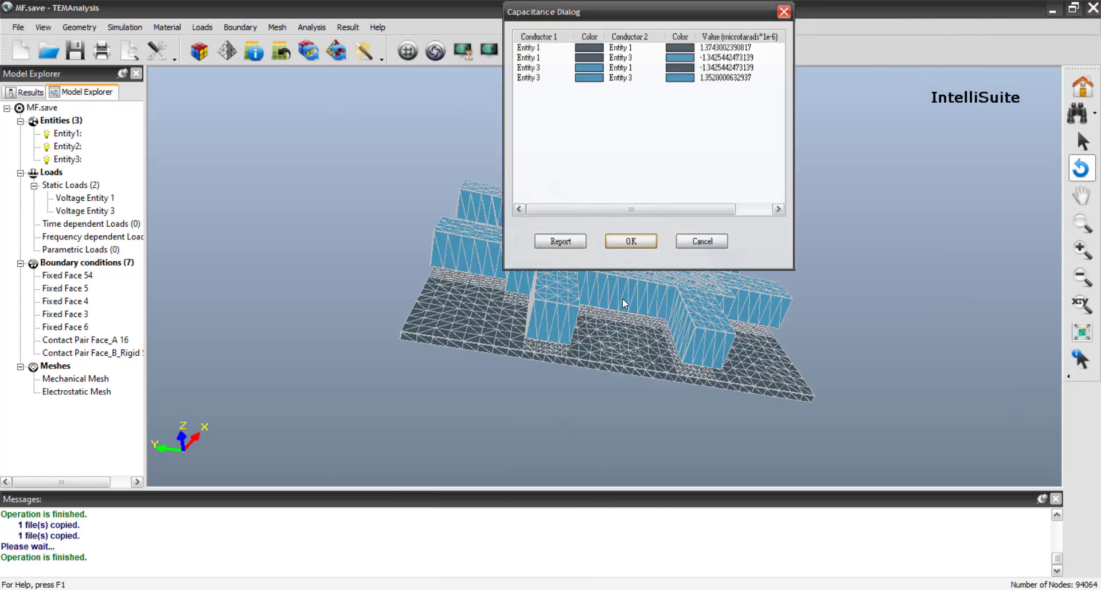
left_click(530, 57)
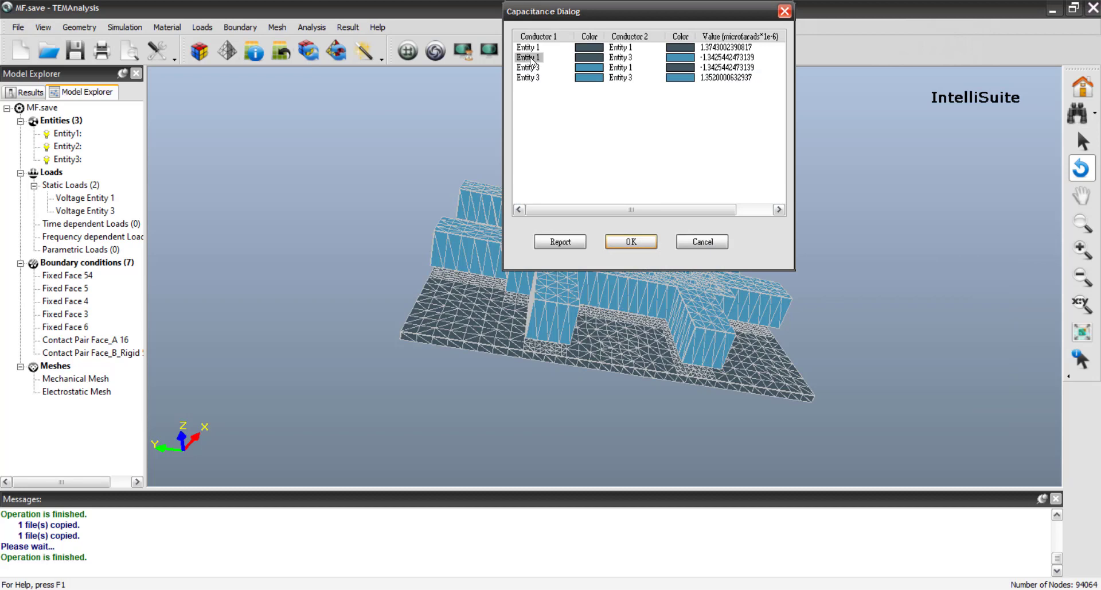
left_click(530, 67, "shift")
left_click(639, 244)
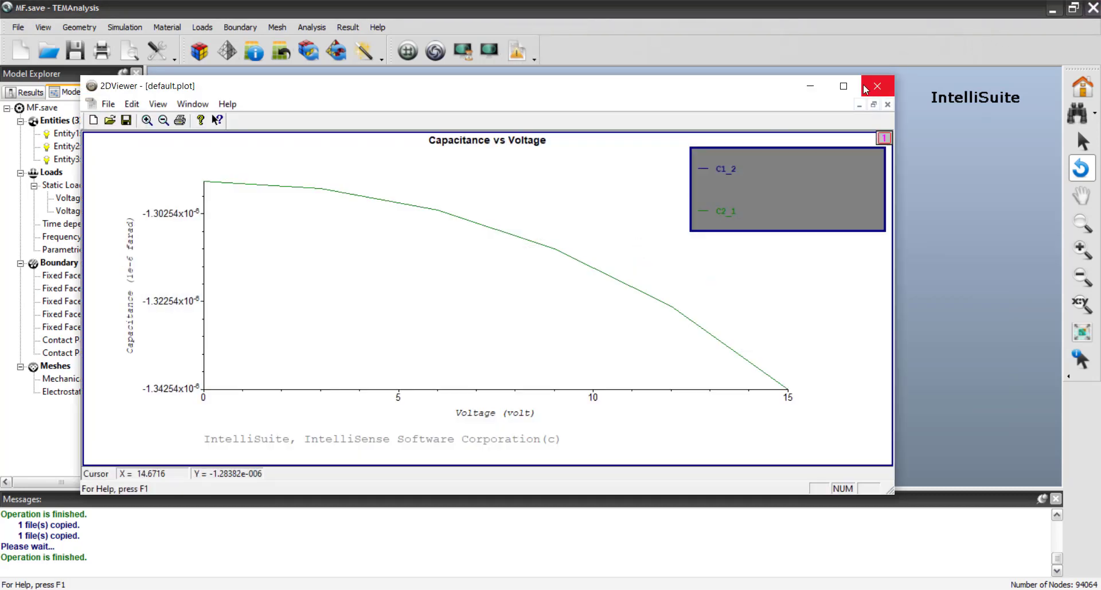
left_click(843, 86)
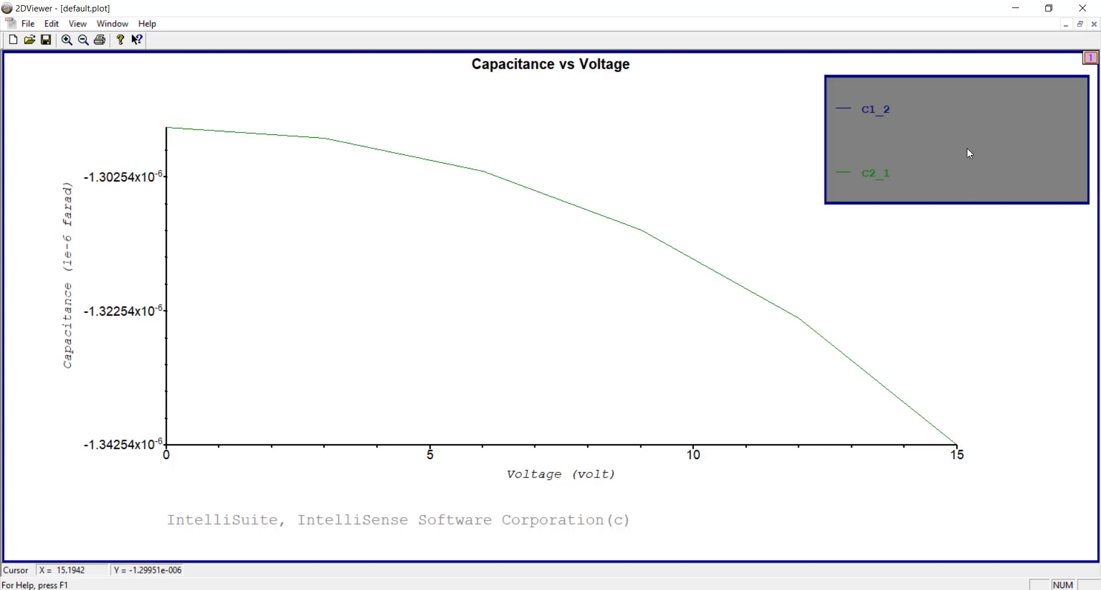
left_click(1083, 10)
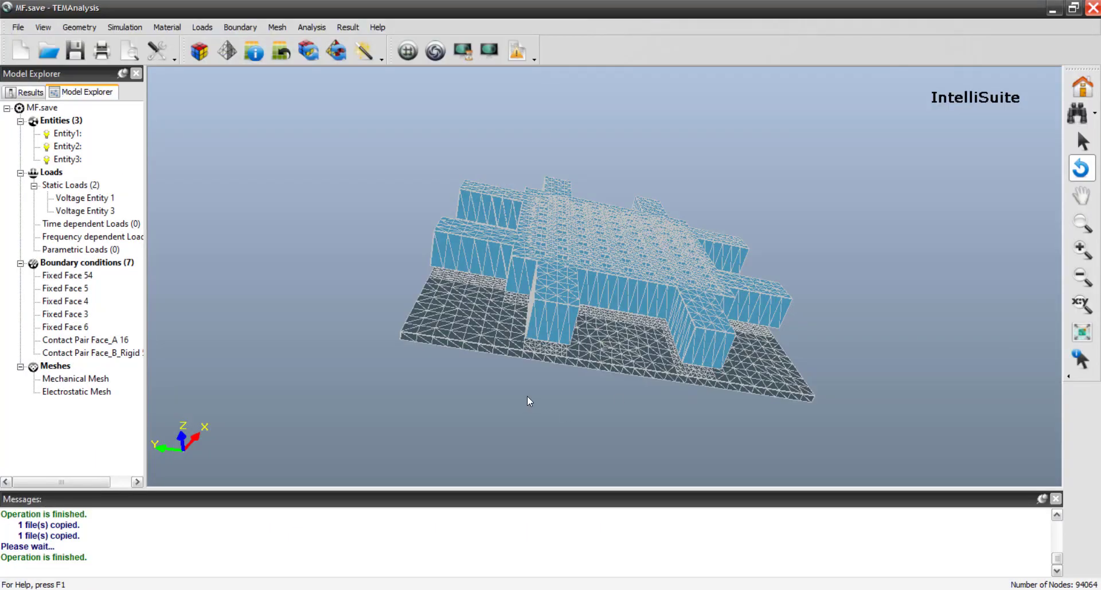
- Save the analysis results as the result file pullin in the Microphone folder
left_click_drag(653, 218, 620, 265)
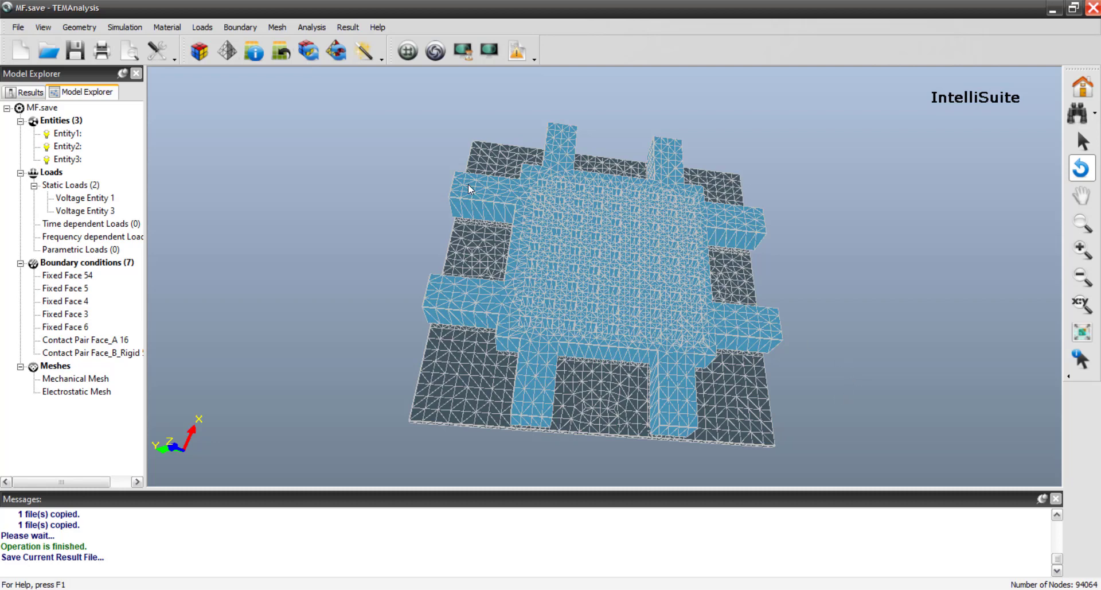
left_click(18, 27)
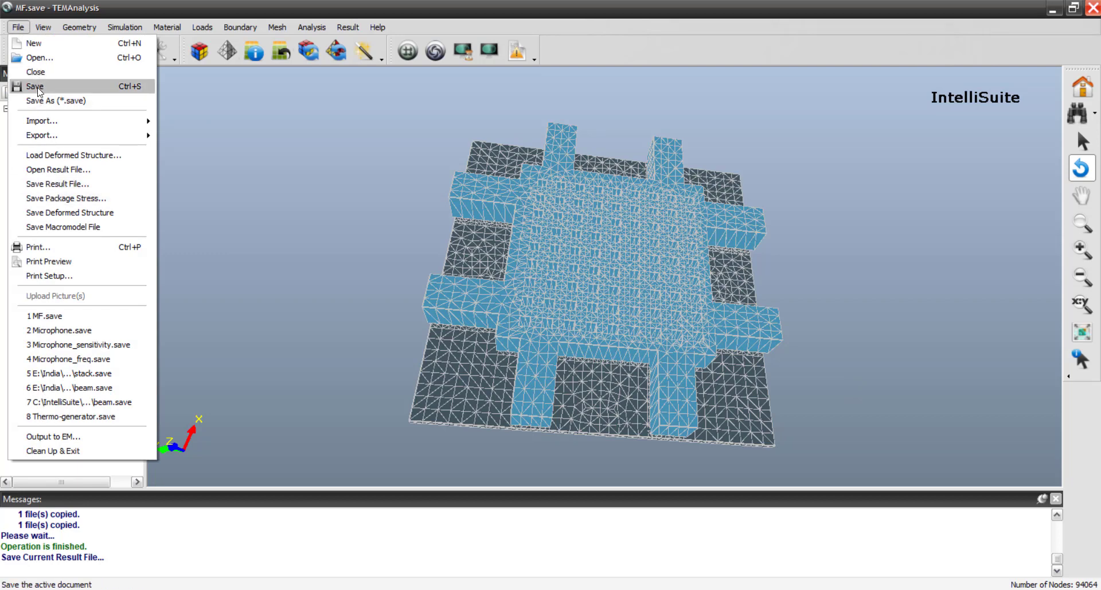
left_click(48, 185)
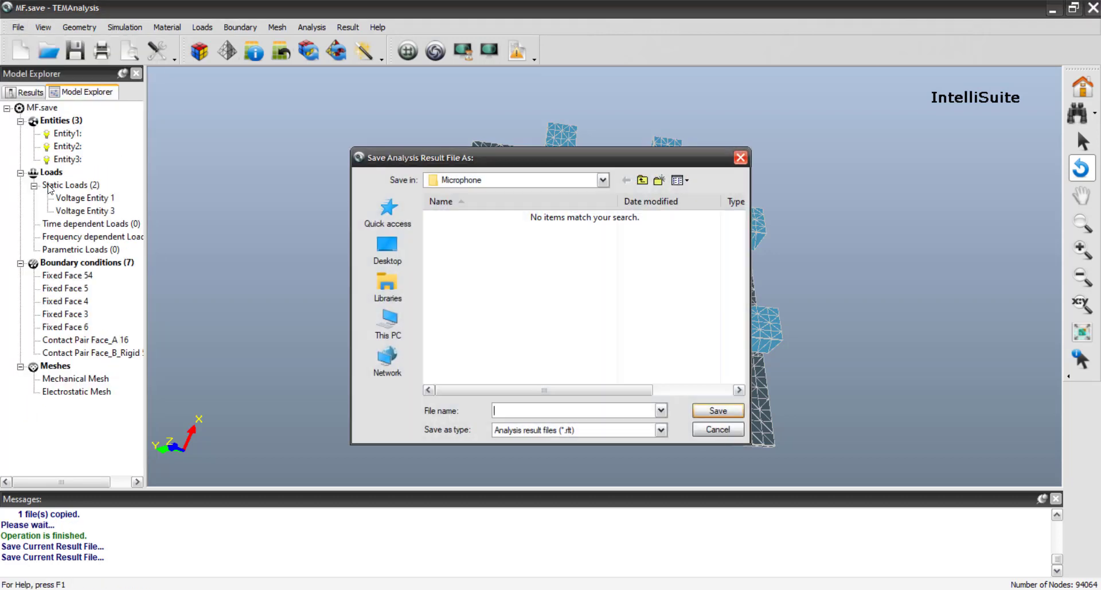
type("pullin")
key("Return")
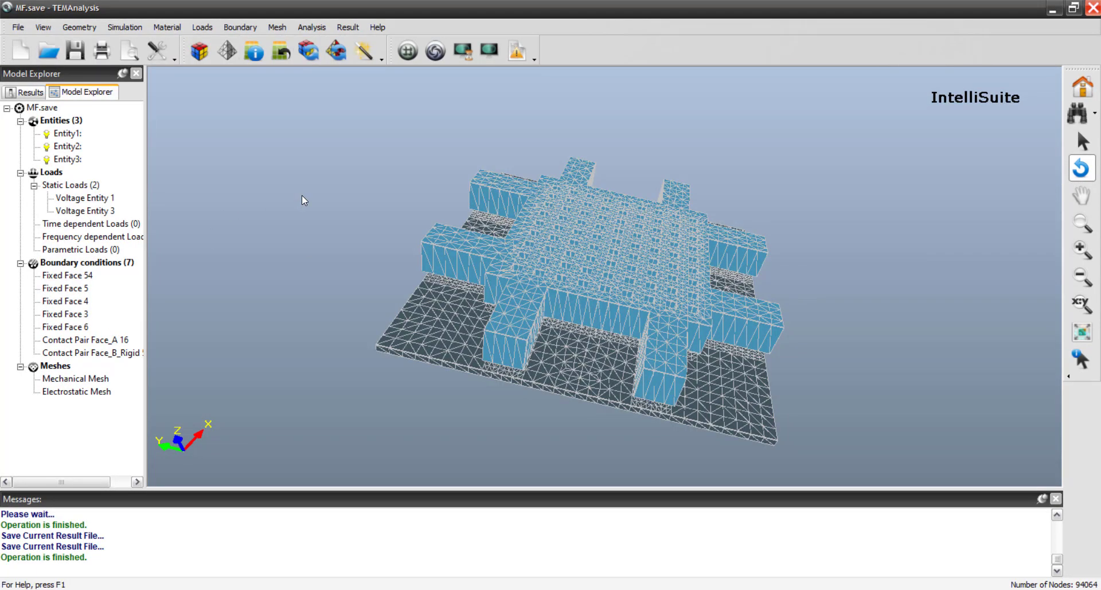
- Clean up and exit the MF.save session
left_click(18, 27)
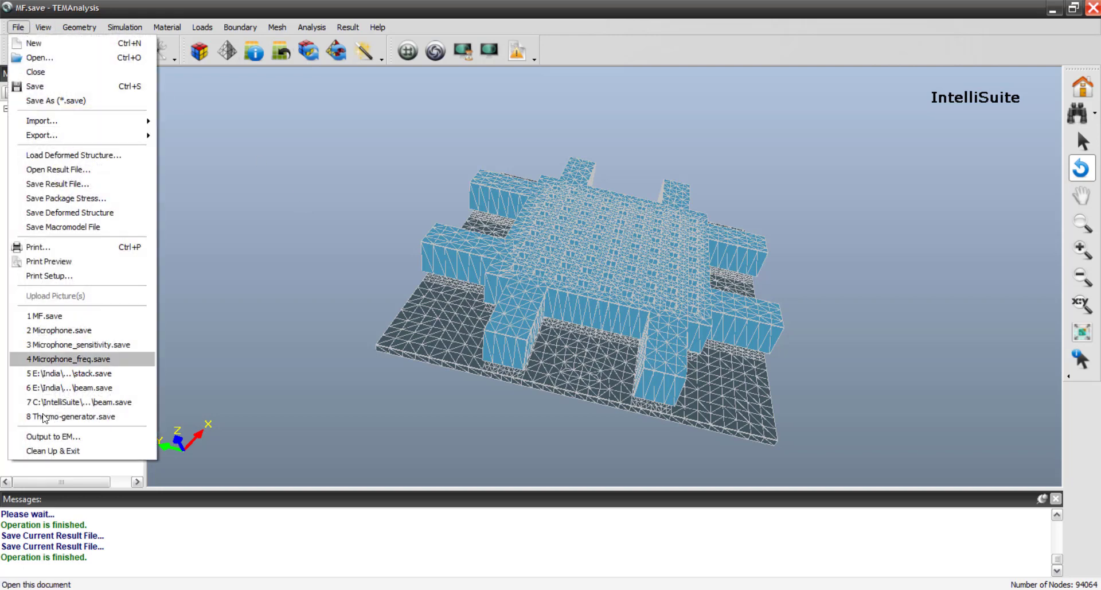
left_click(94, 451)
left_click(552, 333)
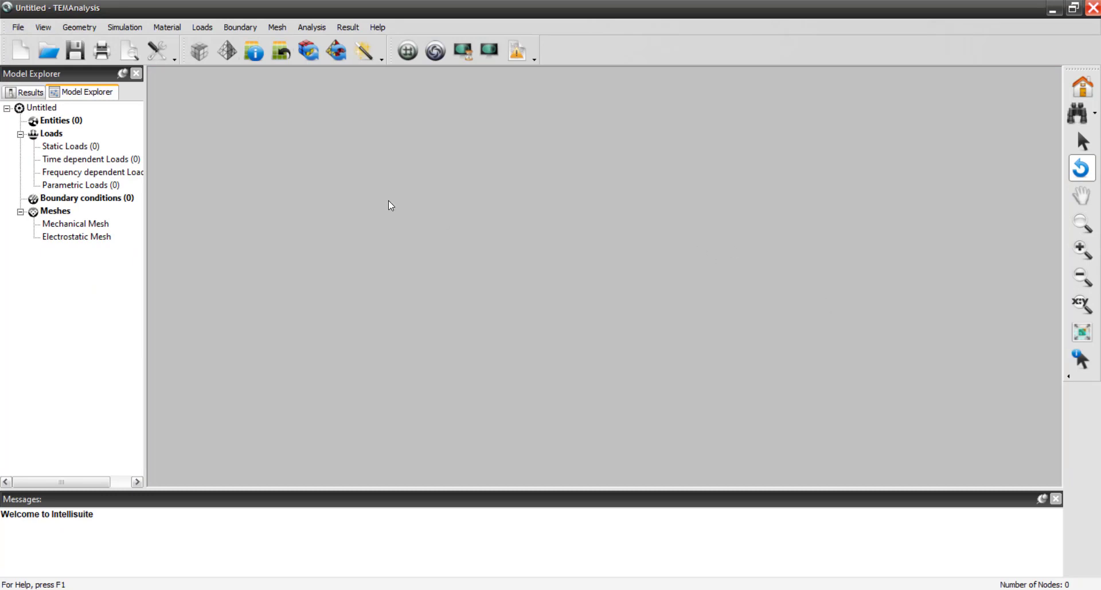
- Open the result file pullin.rlt from the Microphone folder and replace all existing files during extraction
left_click(18, 27)
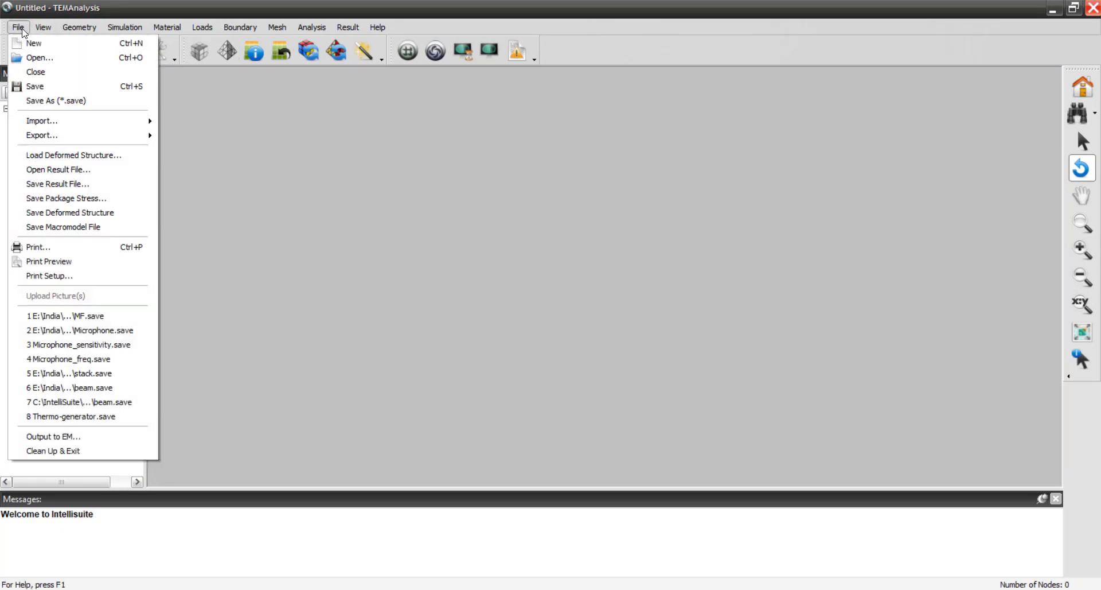
left_click(61, 172)
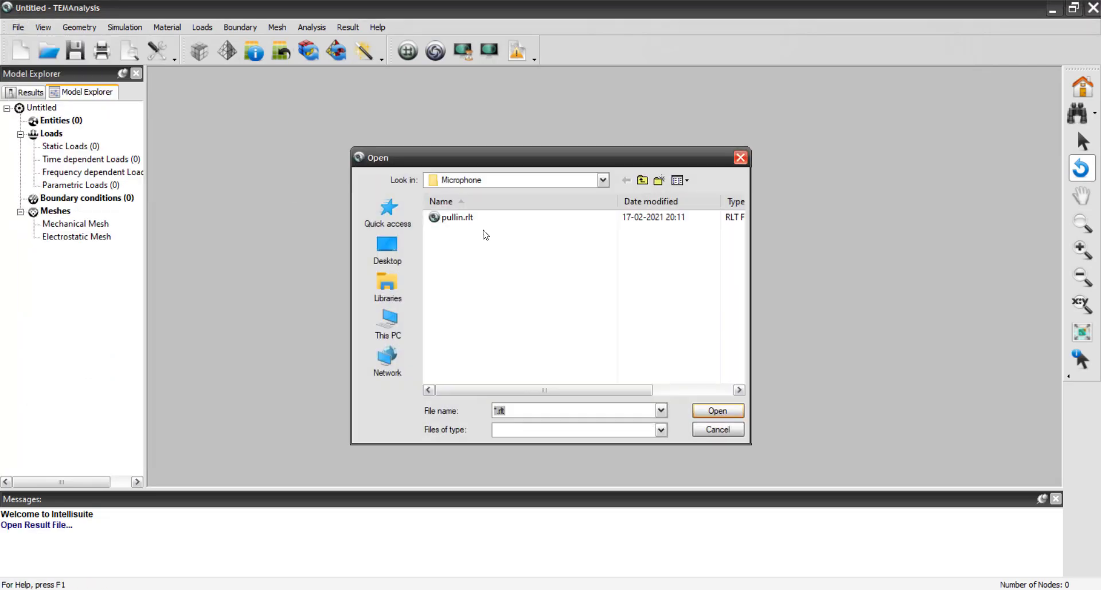
left_click(457, 218)
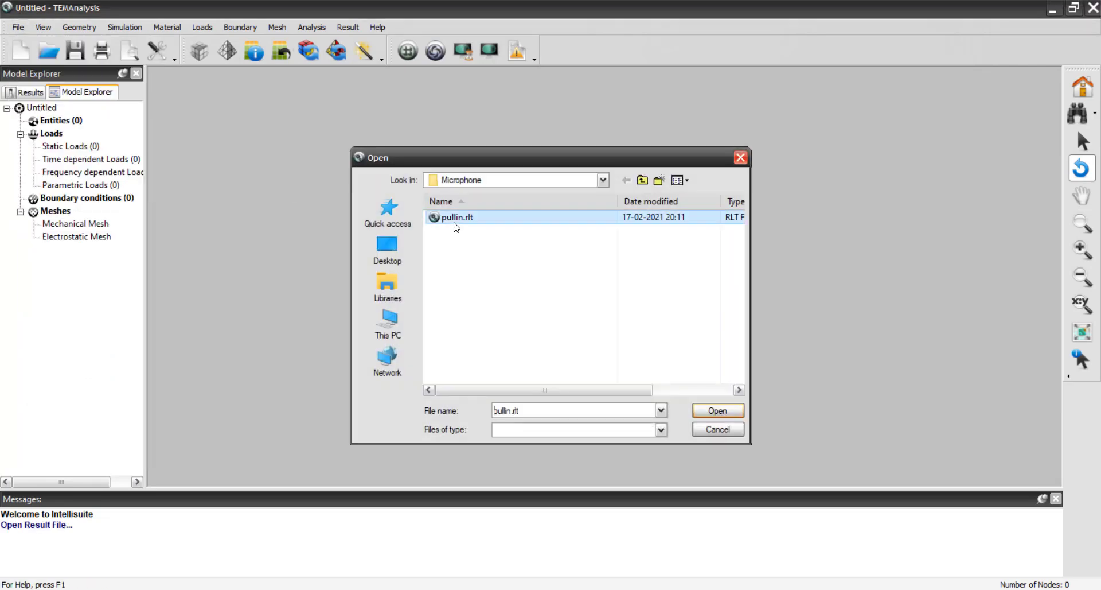
left_click(724, 410)
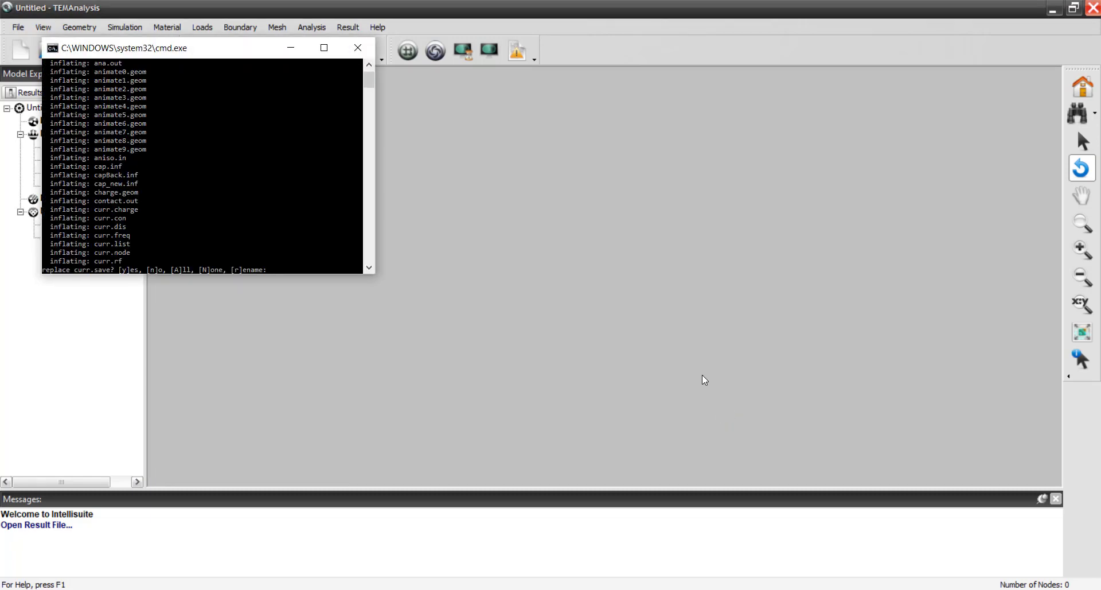
type("A")
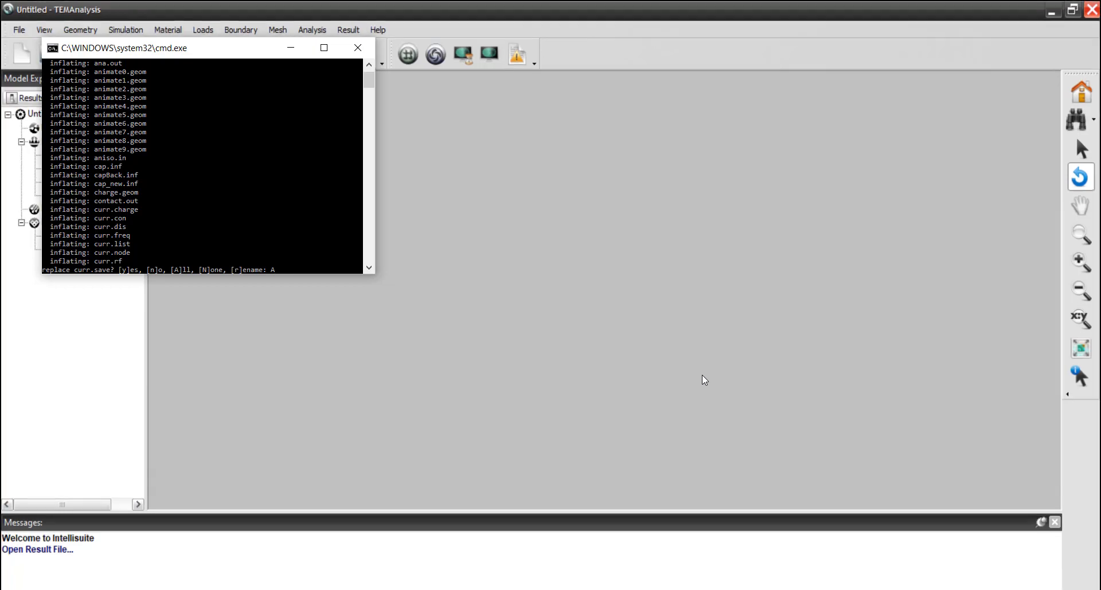
key("Return")
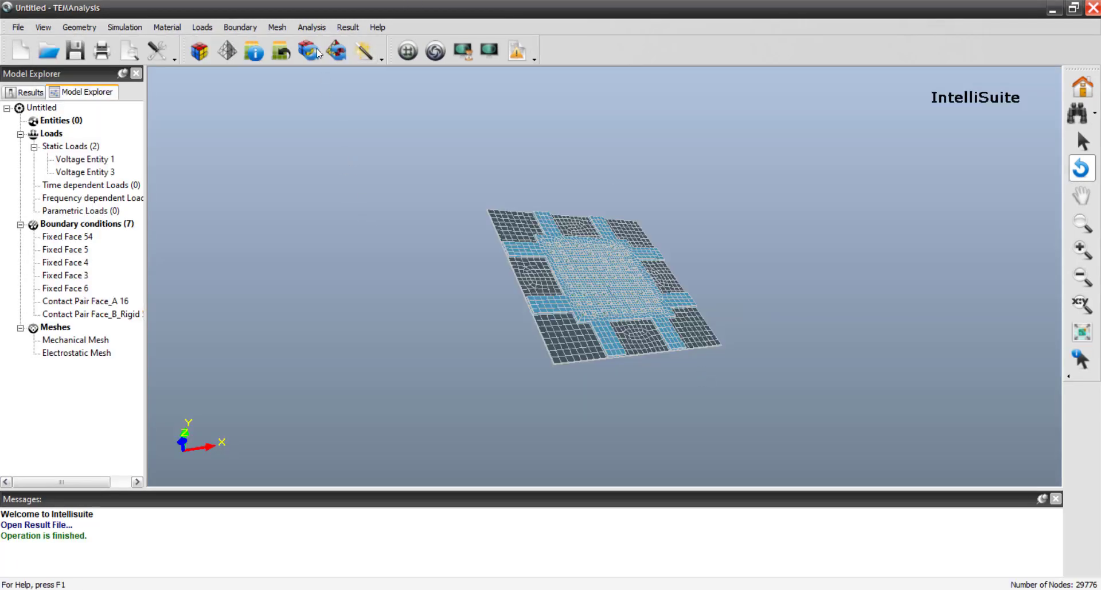
- Display the Z displacement contours and the Mises stress invariant contours of the loaded results
left_click(348, 27)
mouse_move(393, 47)
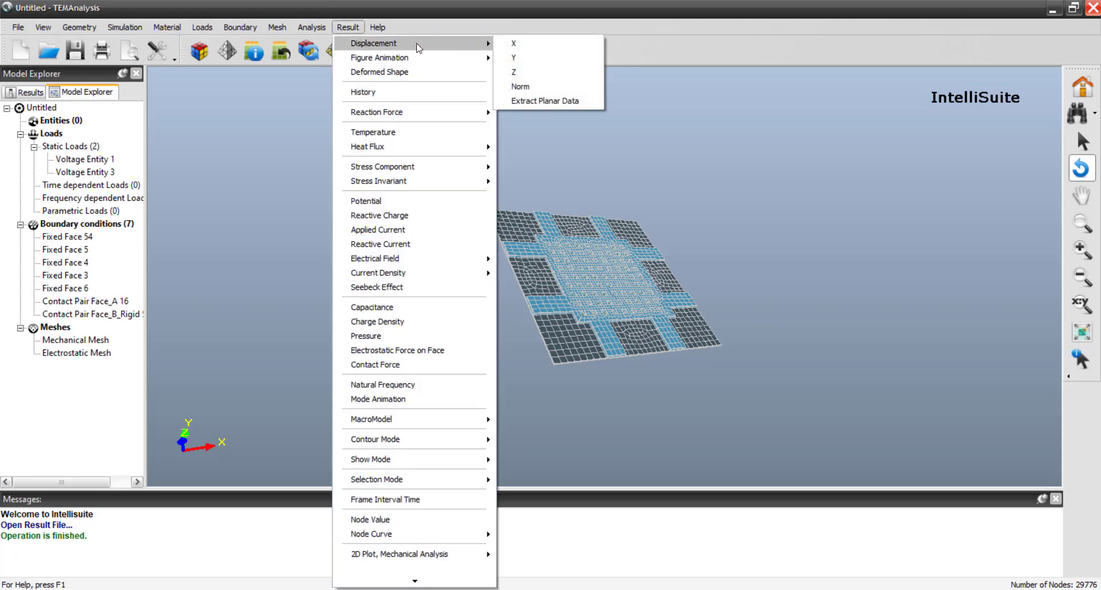
left_click(525, 67)
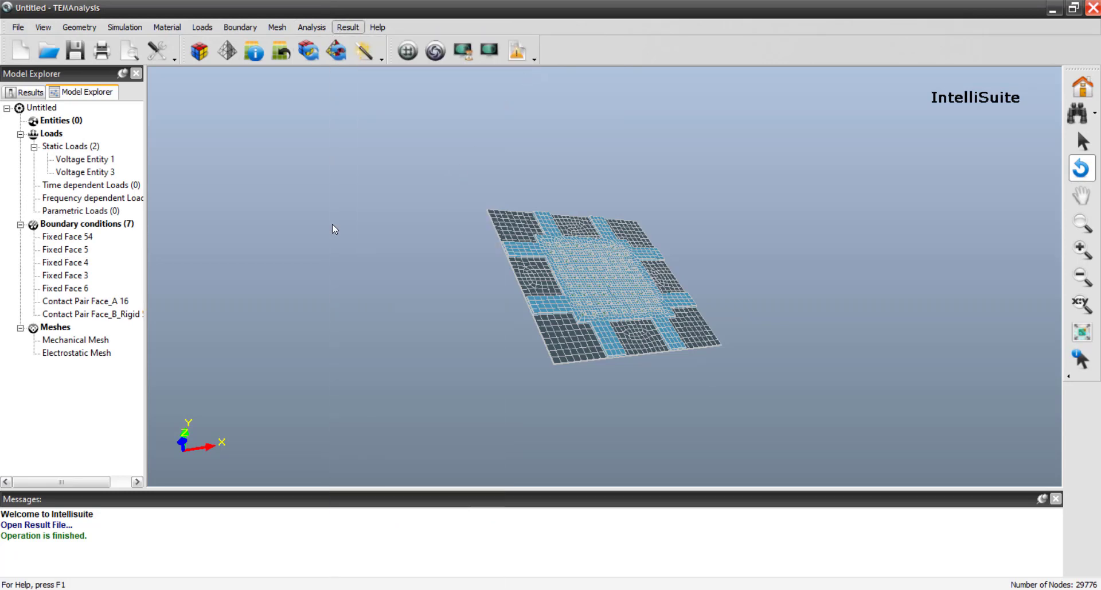
left_click(349, 27)
mouse_move(474, 184)
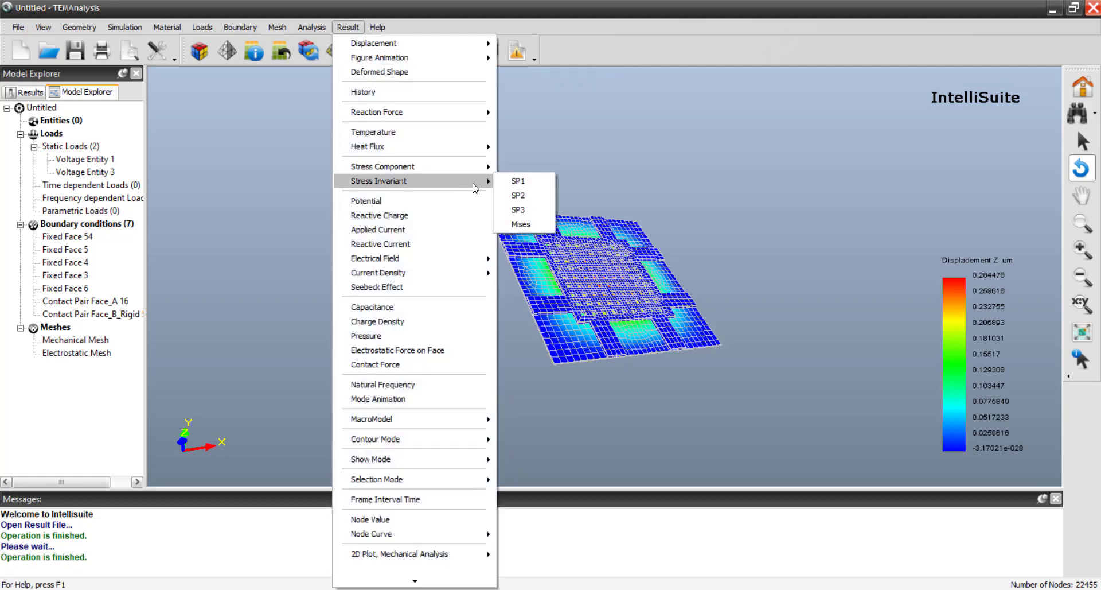
left_click(520, 224)
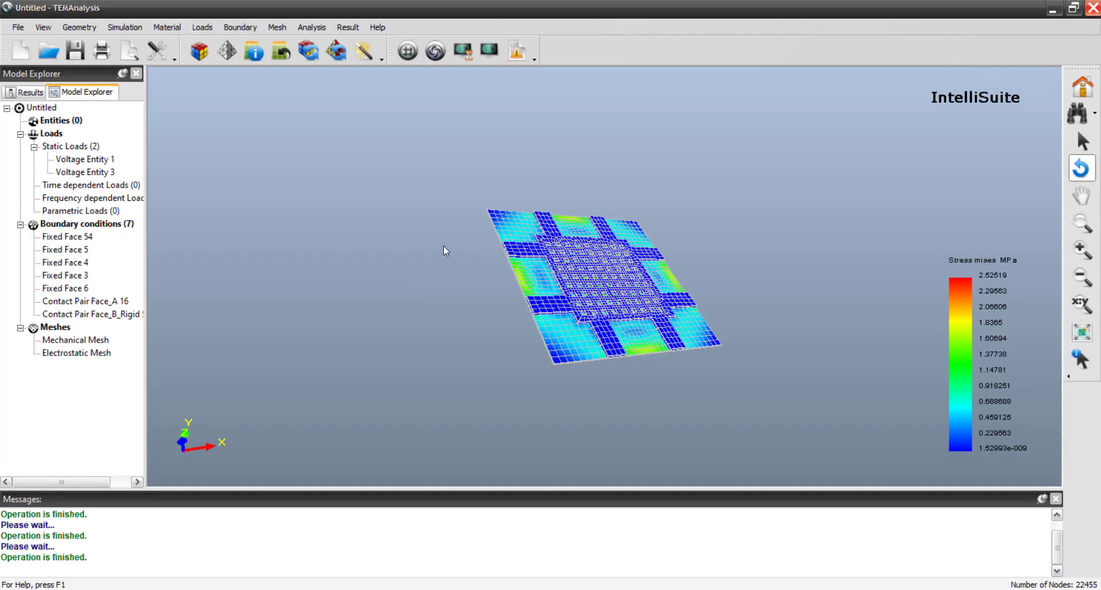
- Plot Z displacement against voltage from the electromechanical analysis results, examine the curve and close the plot
left_click(347, 27)
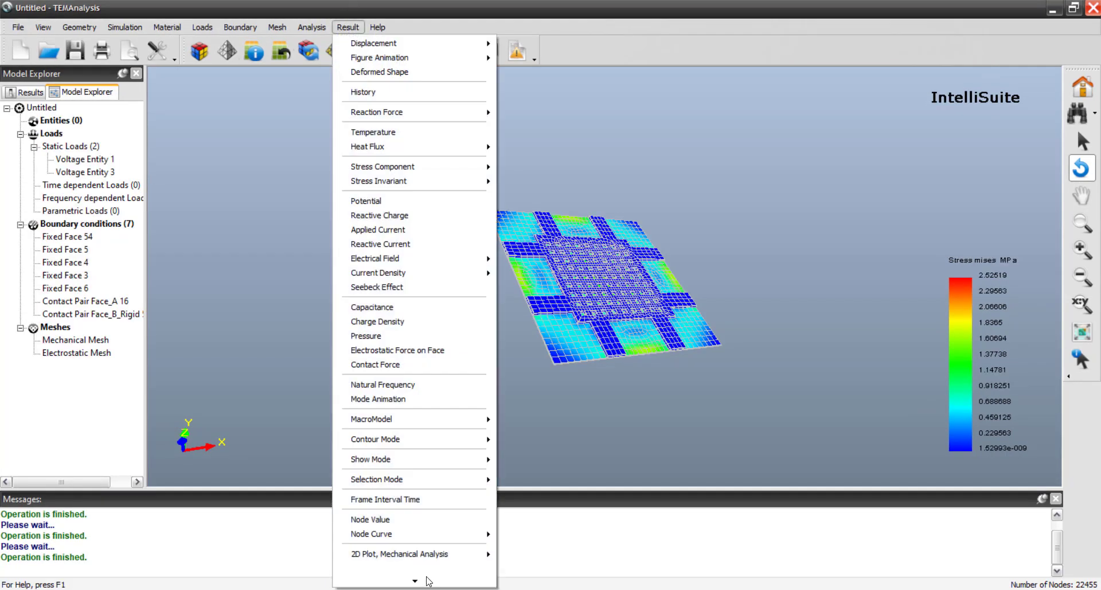
mouse_move(426, 580)
mouse_move(436, 537)
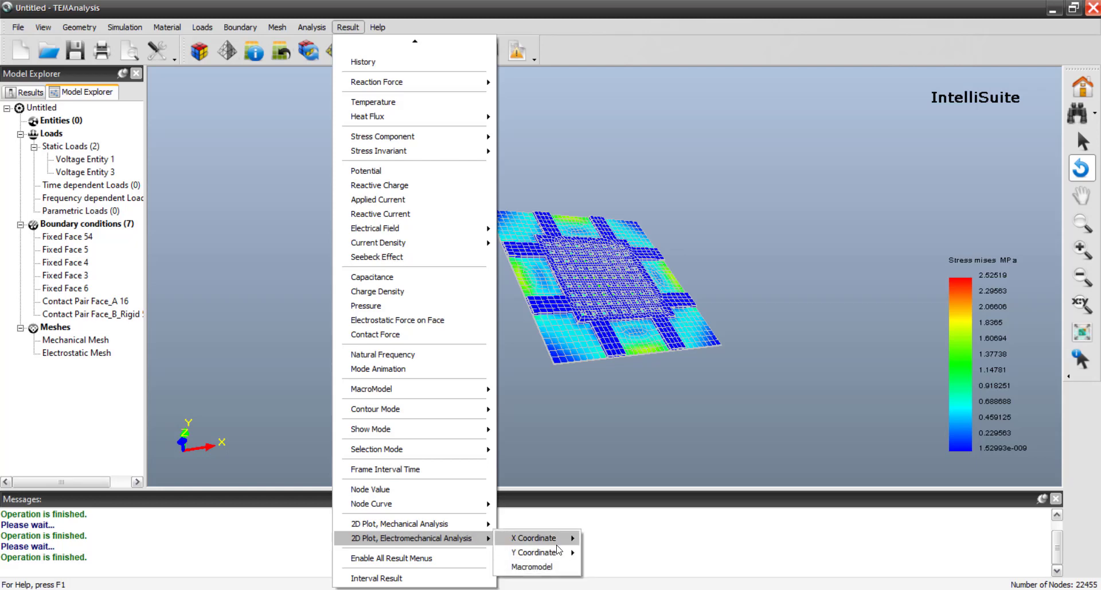
mouse_move(550, 552)
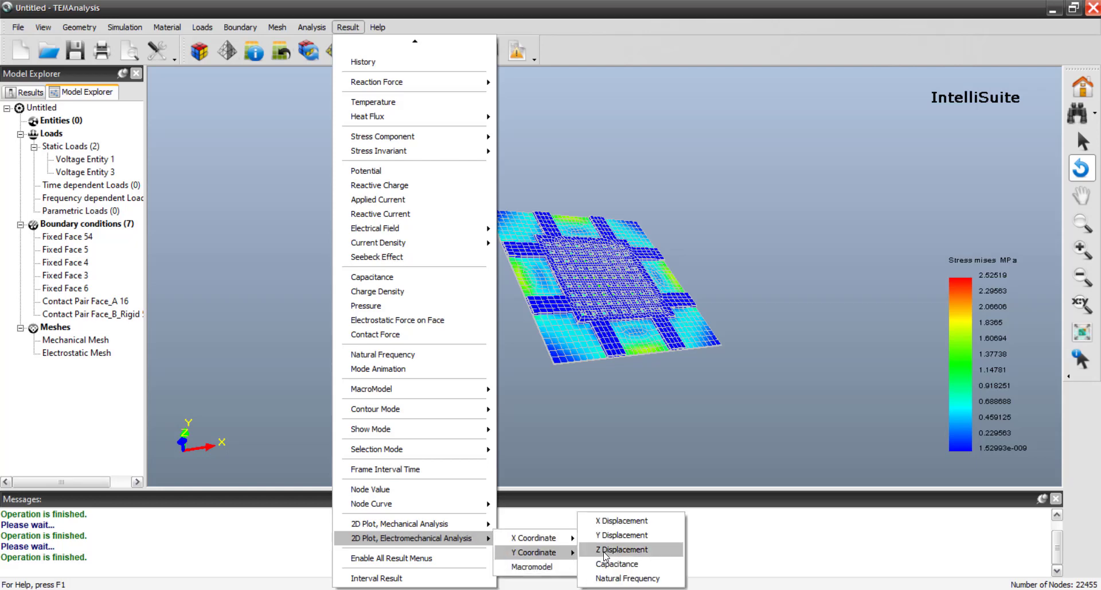
left_click(605, 550)
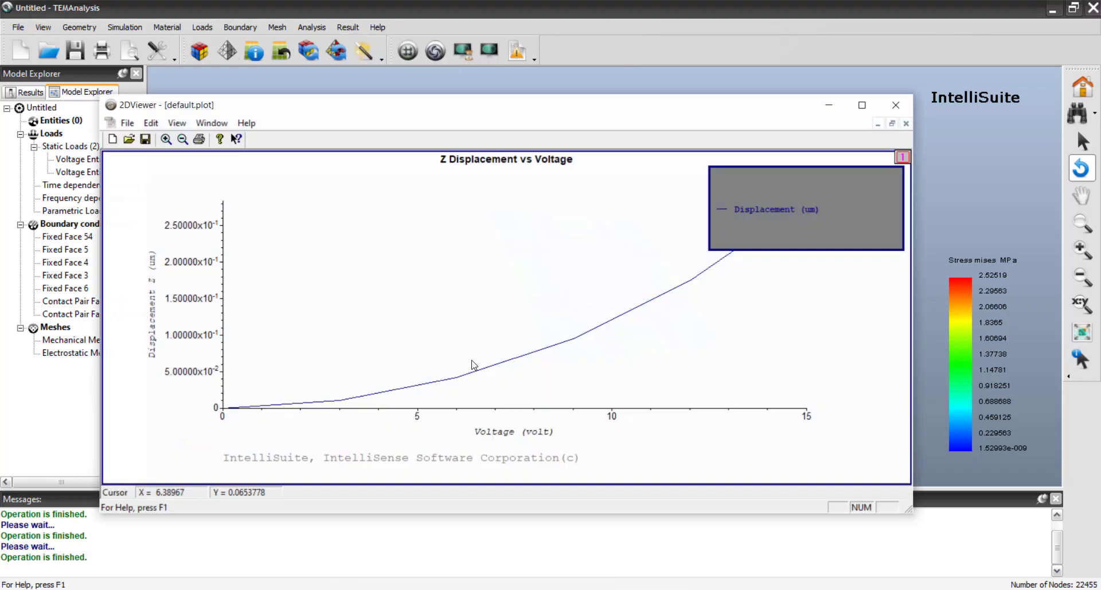
left_click(889, 111)
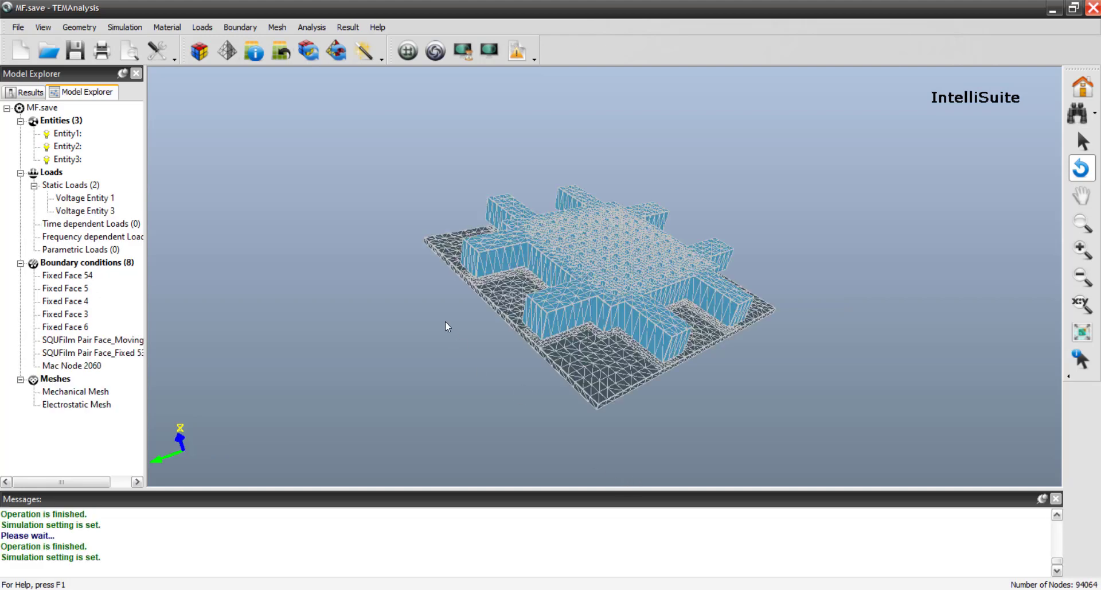
- Set the Macro Model Extraction option to Modal Contribution with an iteration number of 10 and accept the simulation settings
left_click(134, 28)
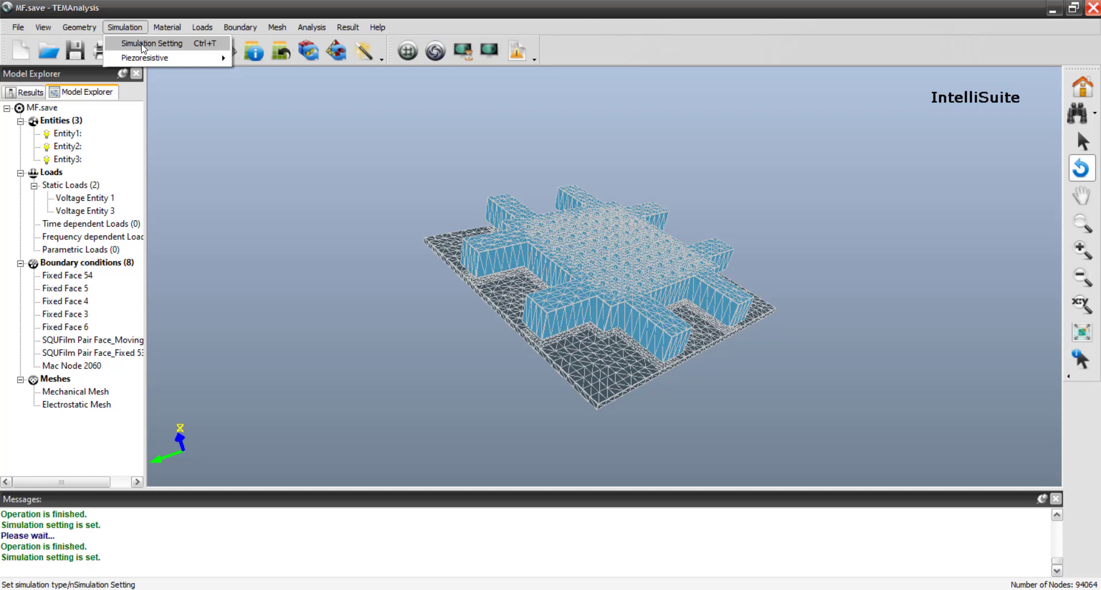
left_click(143, 48)
left_click(628, 319)
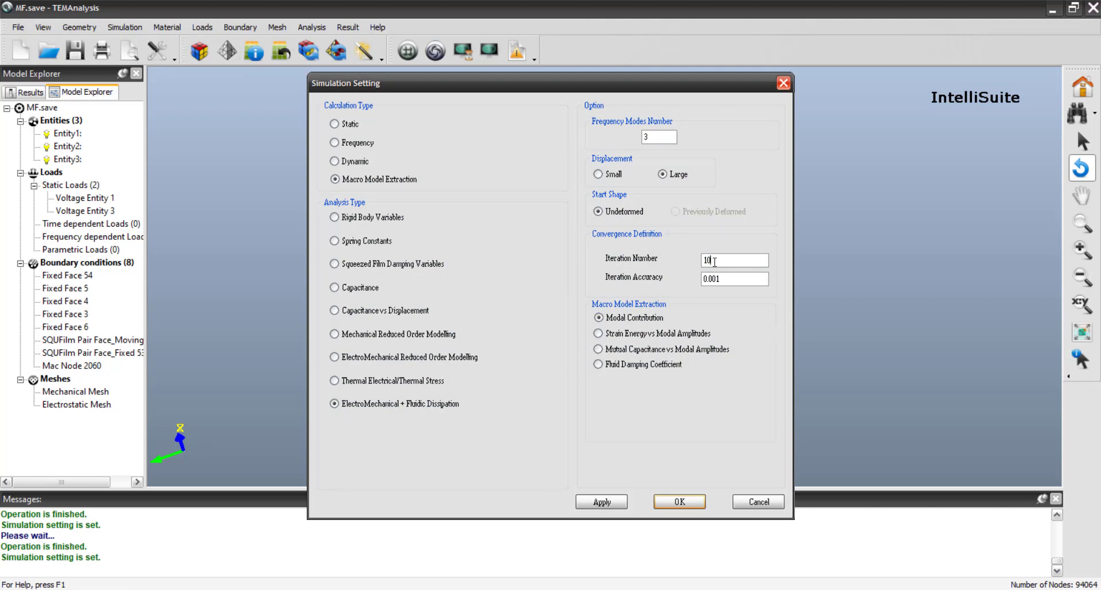
type("0")
key("BackSpace")
left_click(680, 502)
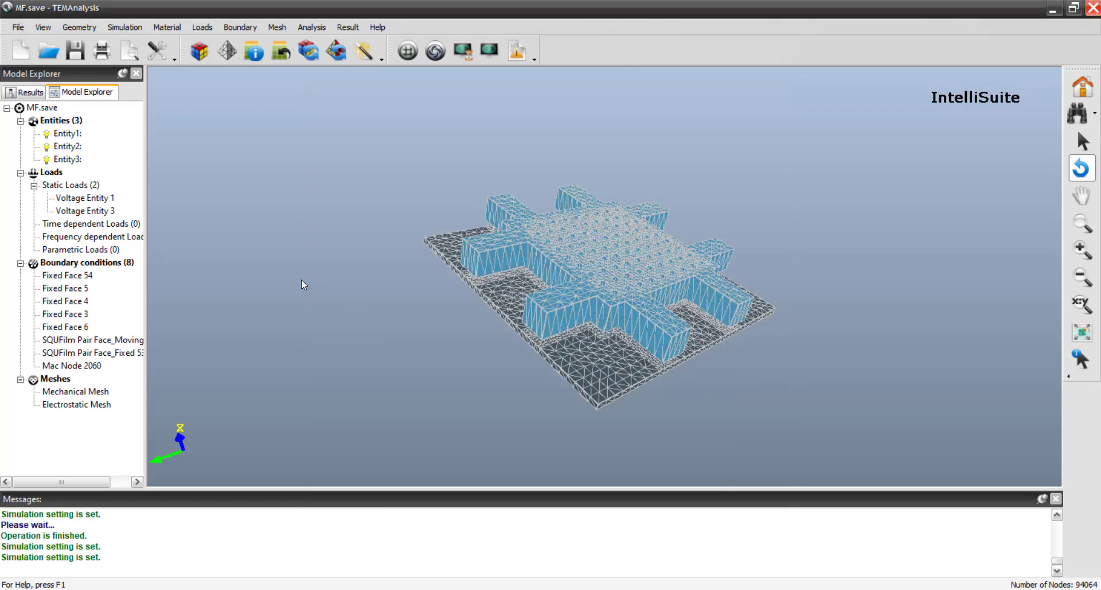
- Check the damping factors of the three modes in the mode damping definition and accept them
left_click(169, 27)
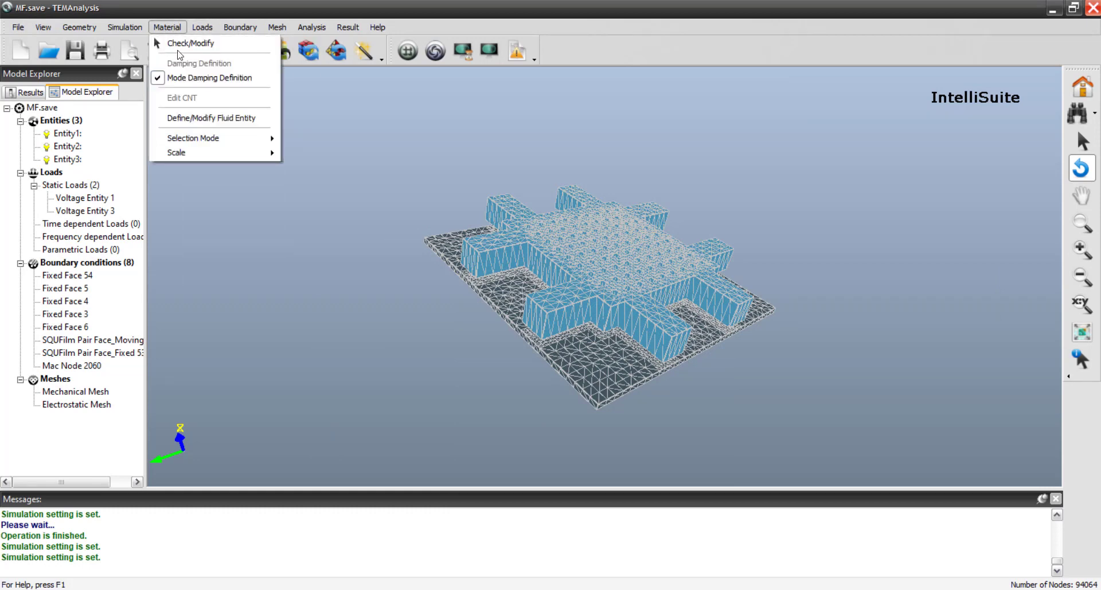
left_click(206, 78)
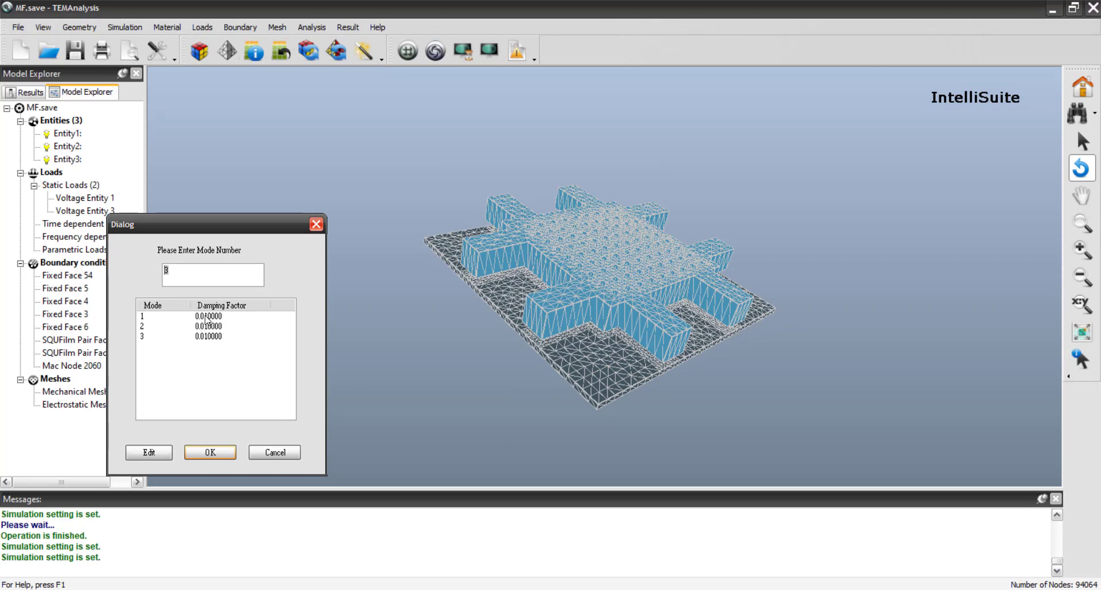
left_click(211, 453)
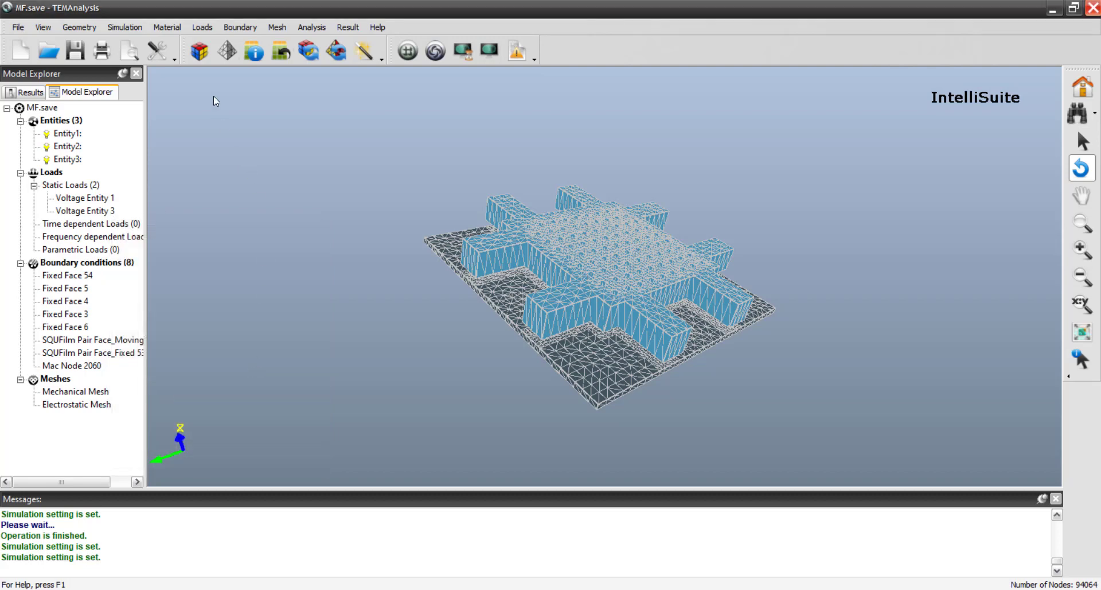
left_click(174, 29)
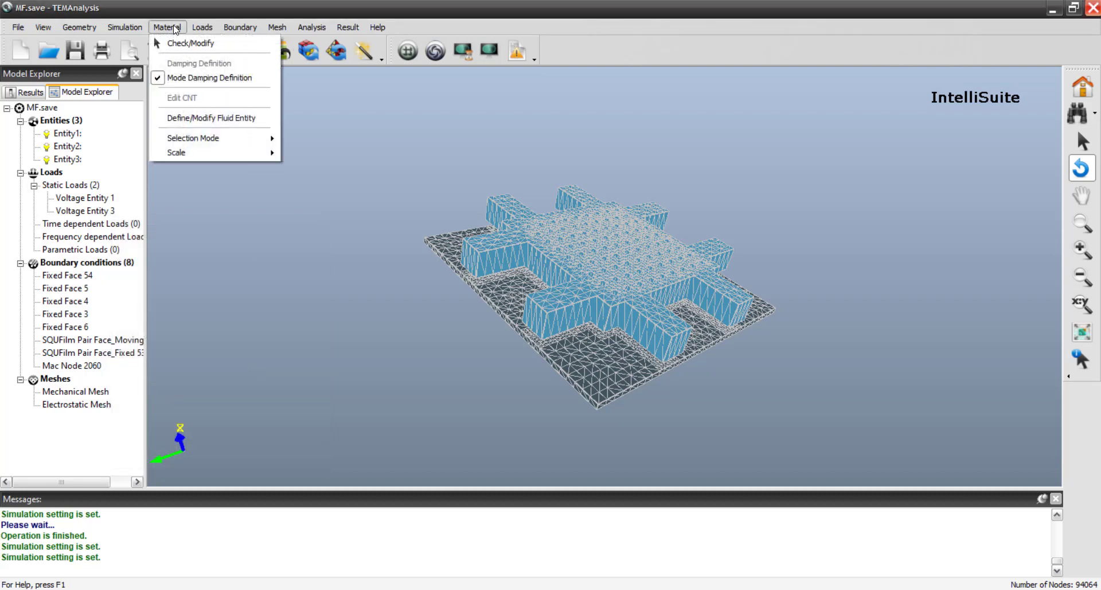
mouse_move(202, 27)
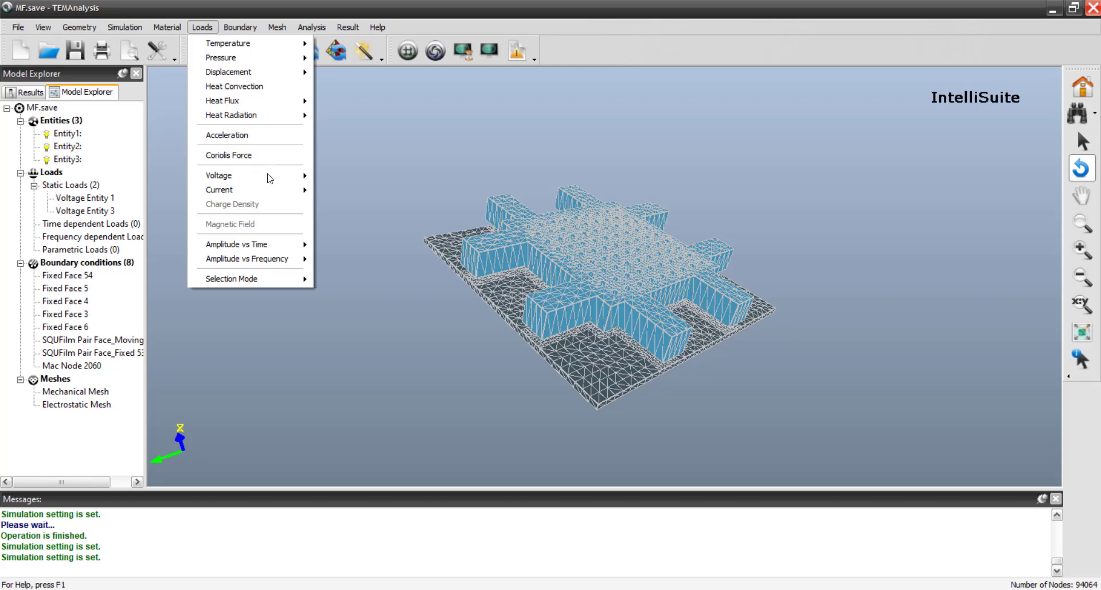
mouse_move(290, 171)
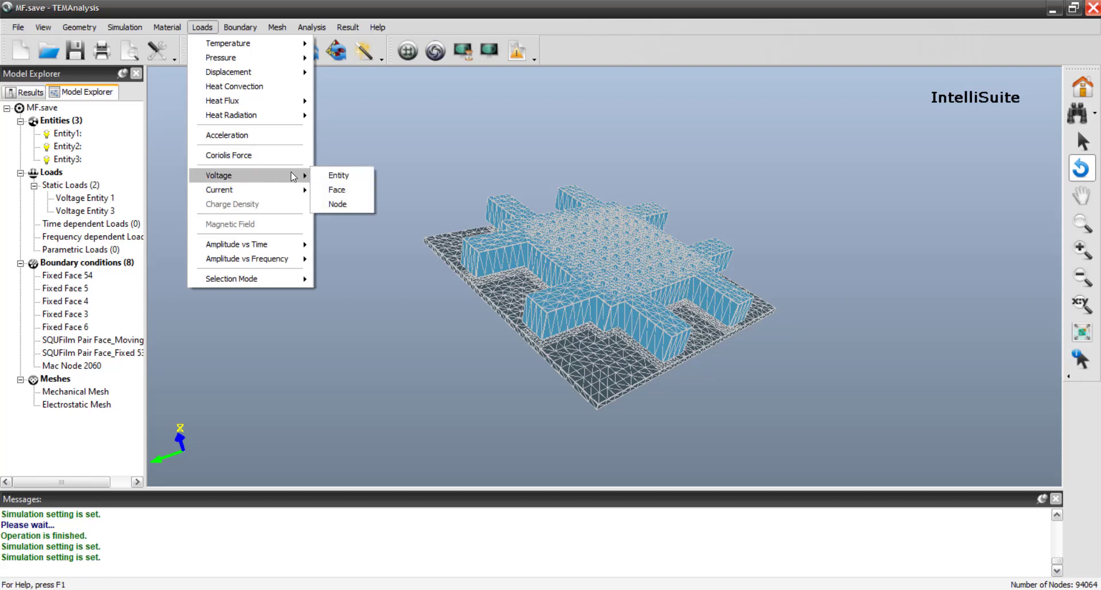
left_click(397, 133)
- Try changing the Entity 3 voltage load to a single value of 5 volt
right_click(112, 211)
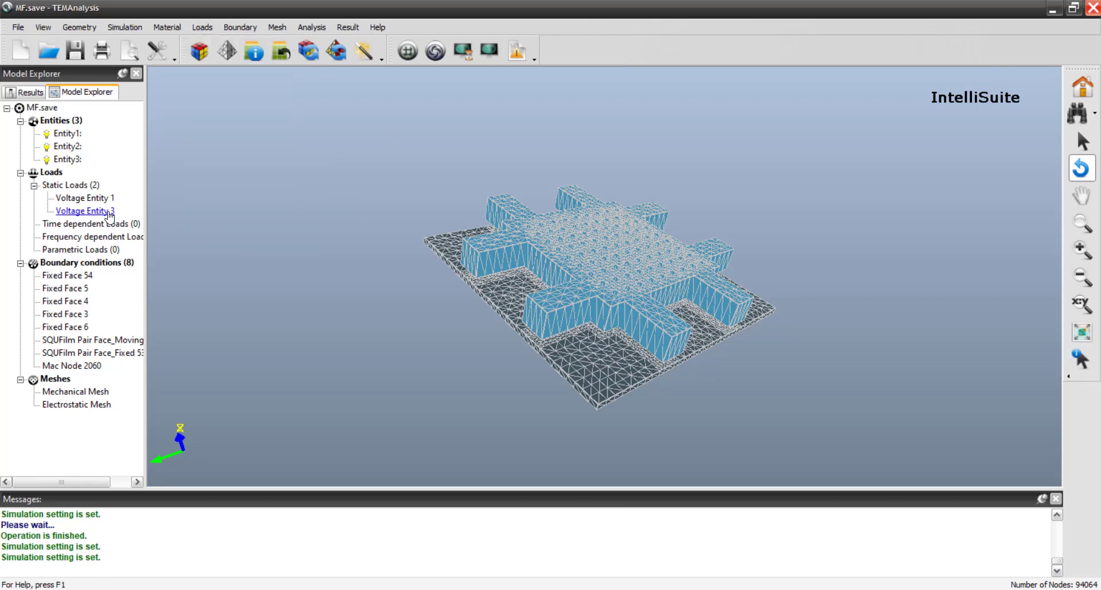
left_click(144, 221)
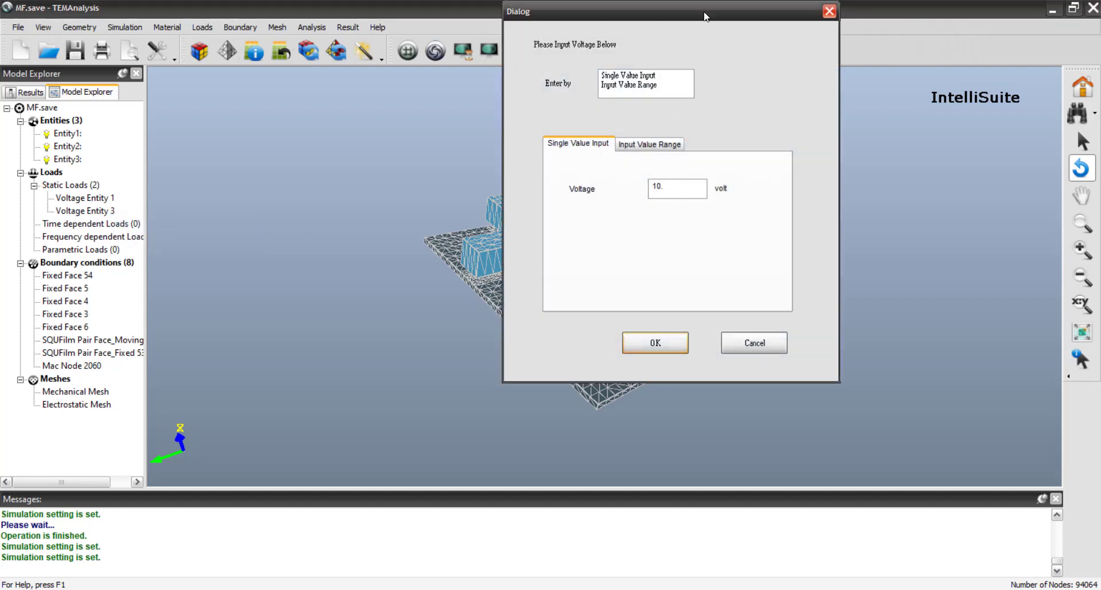
left_click_drag(707, 15, 273, 149)
left_click_drag(236, 325, 145, 335)
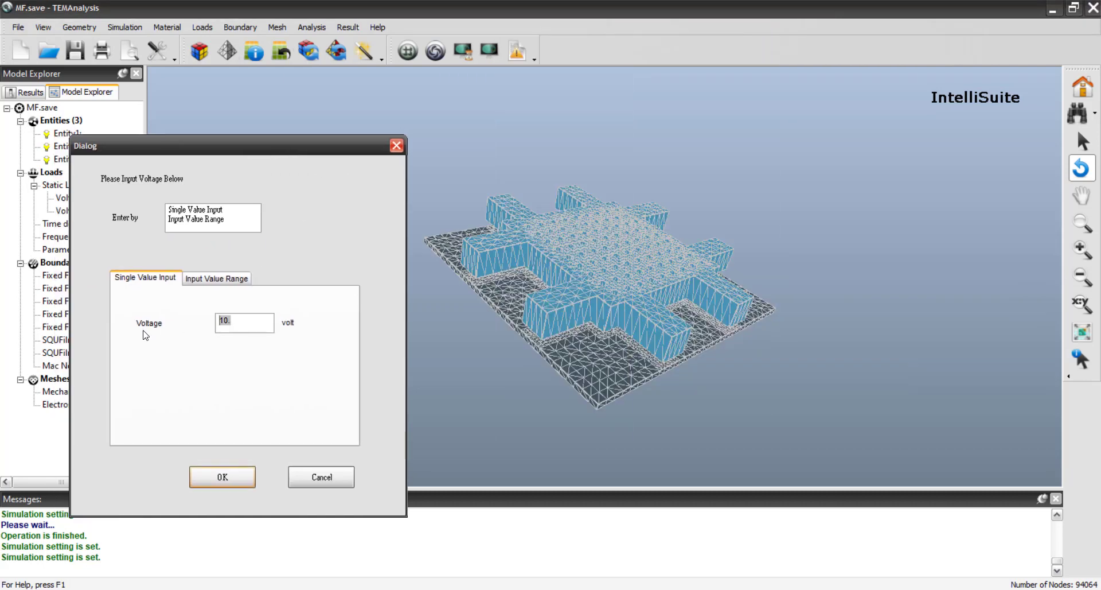
type("5")
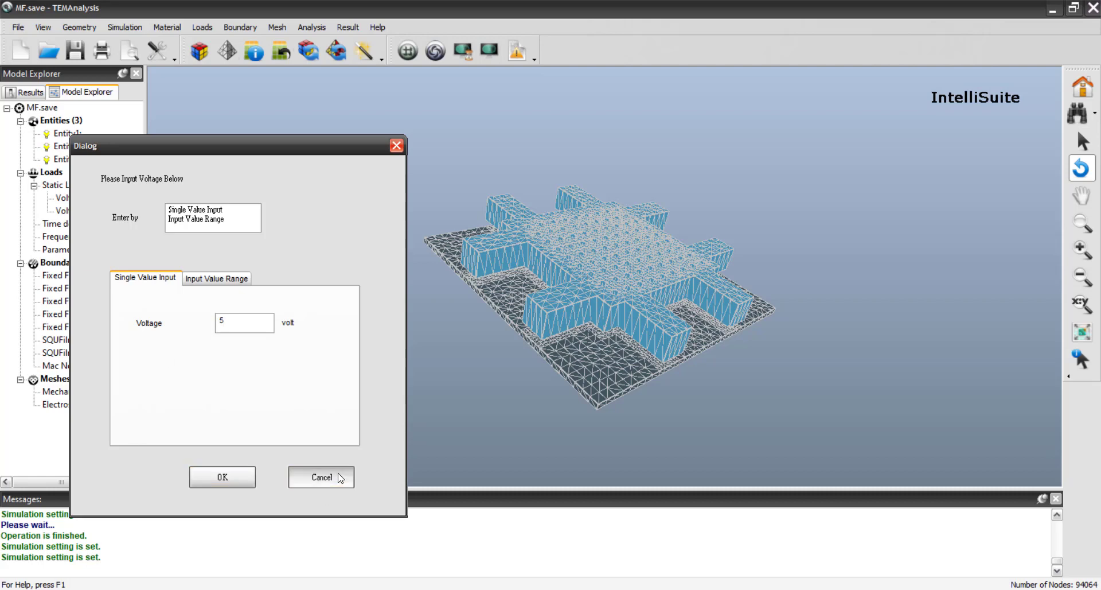
key("Return")
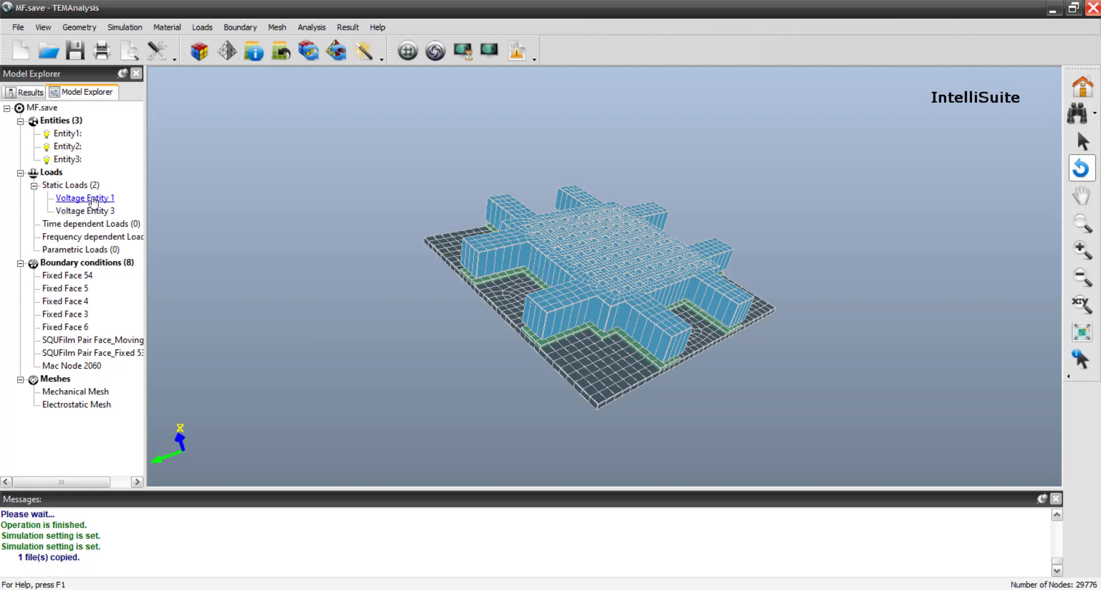
- Check the voltage load on Entity 1 and accept its single value input
right_click(93, 202)
left_click(121, 208)
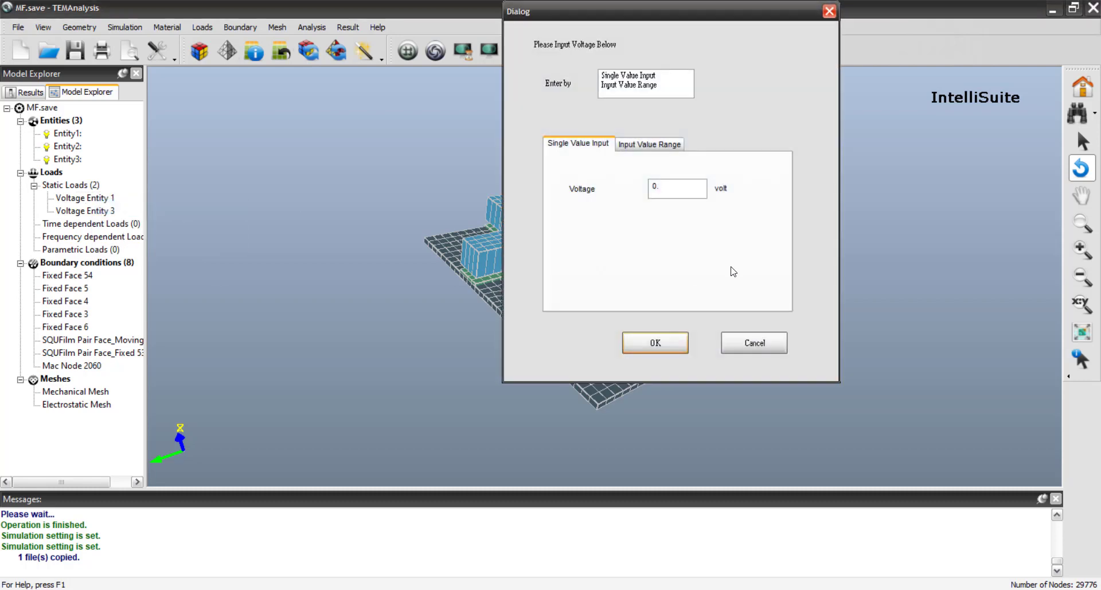
left_click(655, 342)
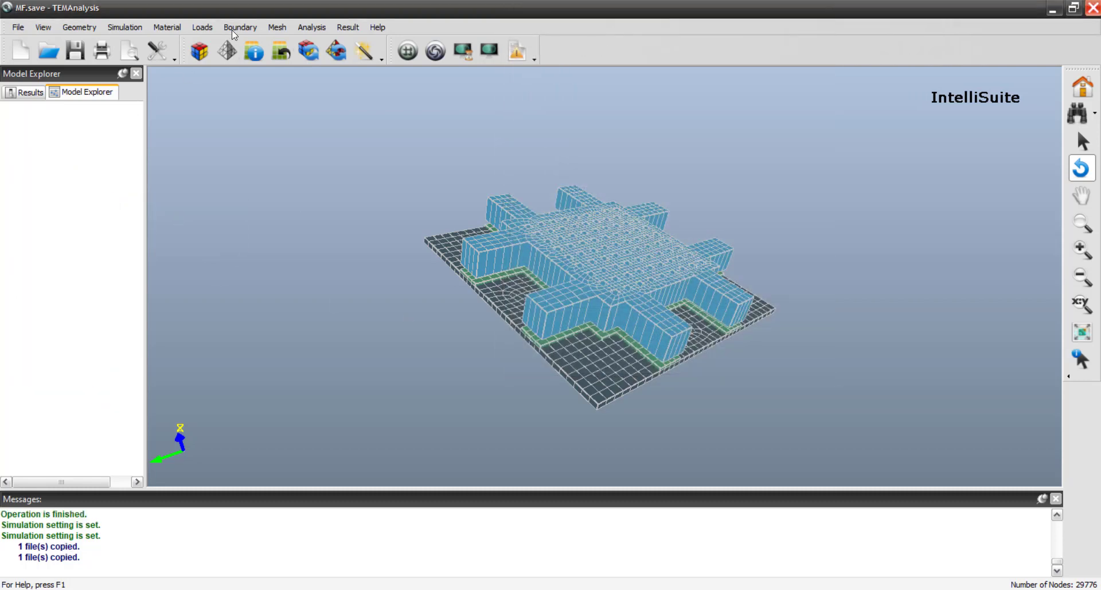
left_click(235, 29)
mouse_move(283, 29)
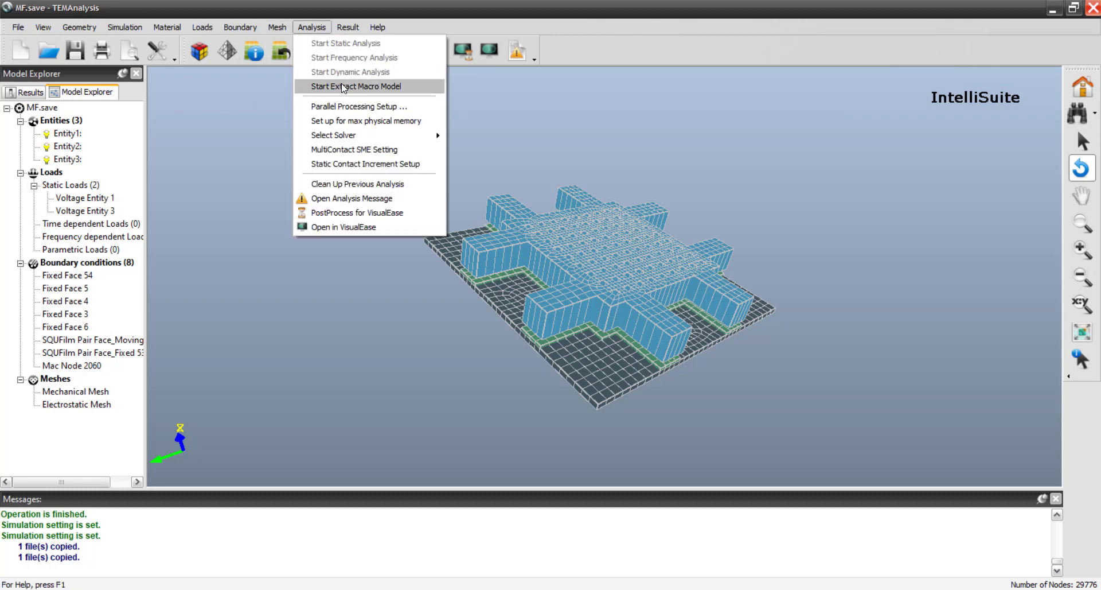
left_click(393, 349)
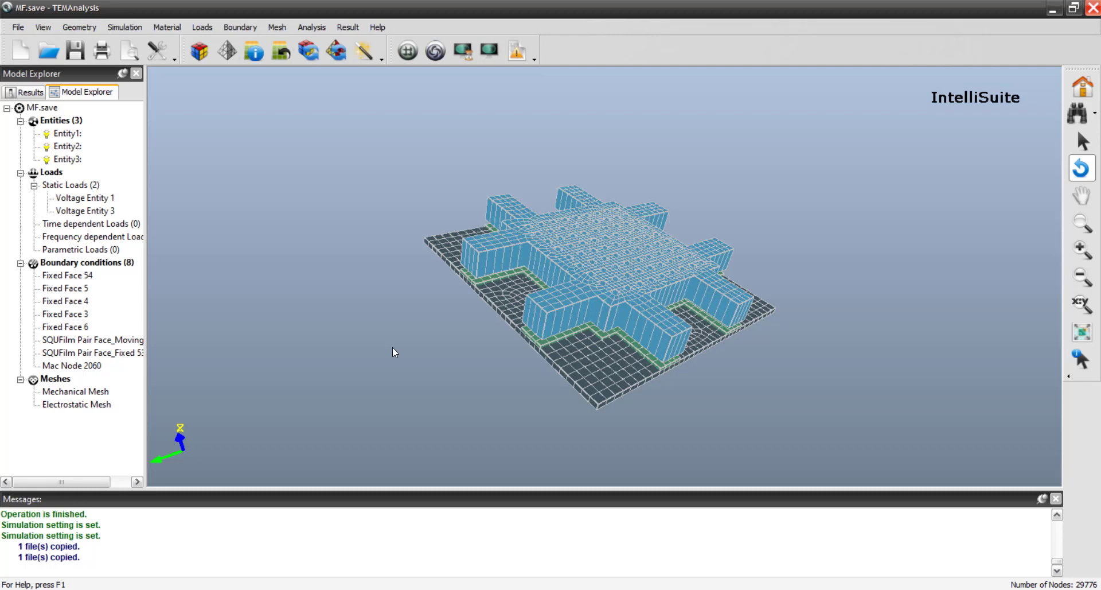
- Open the macro model's modal contribution results and examine the contribution and option of each mode
left_click(324, 27)
mouse_move(347, 27)
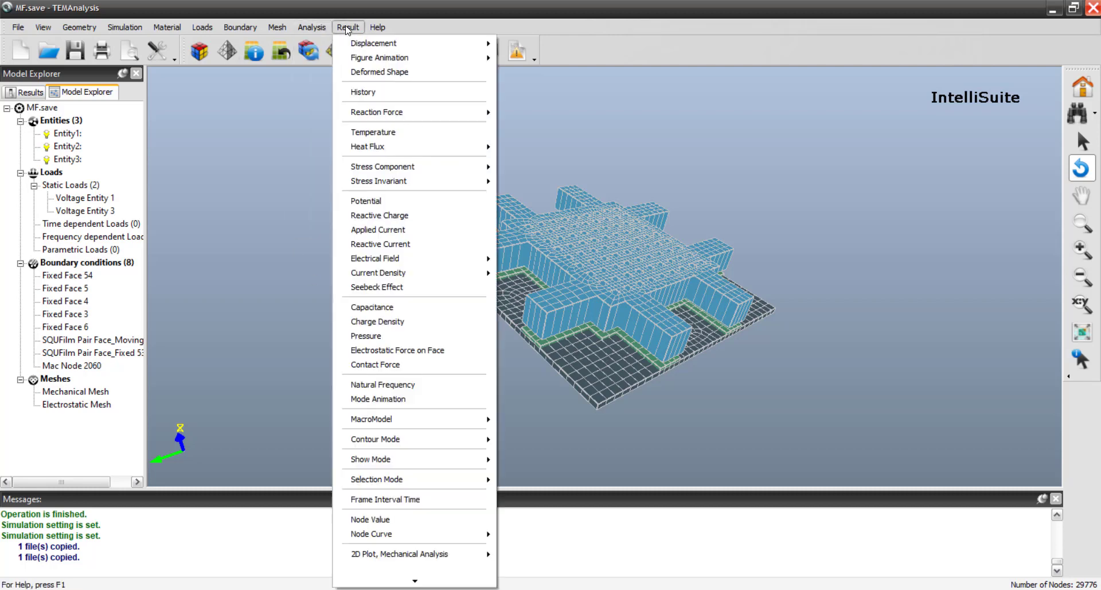
mouse_move(427, 418)
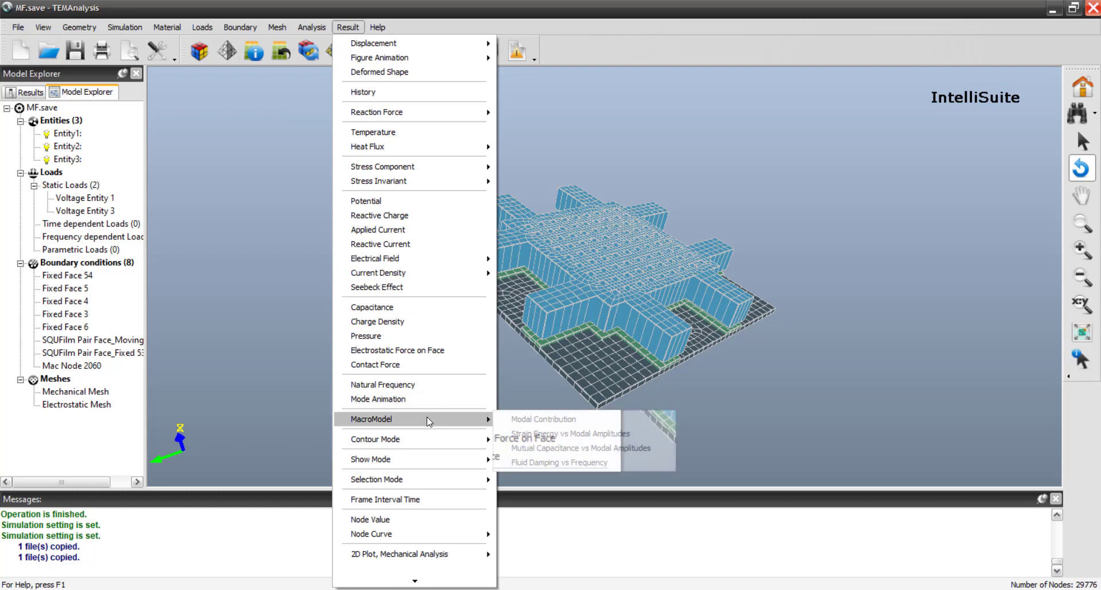
left_click(533, 420)
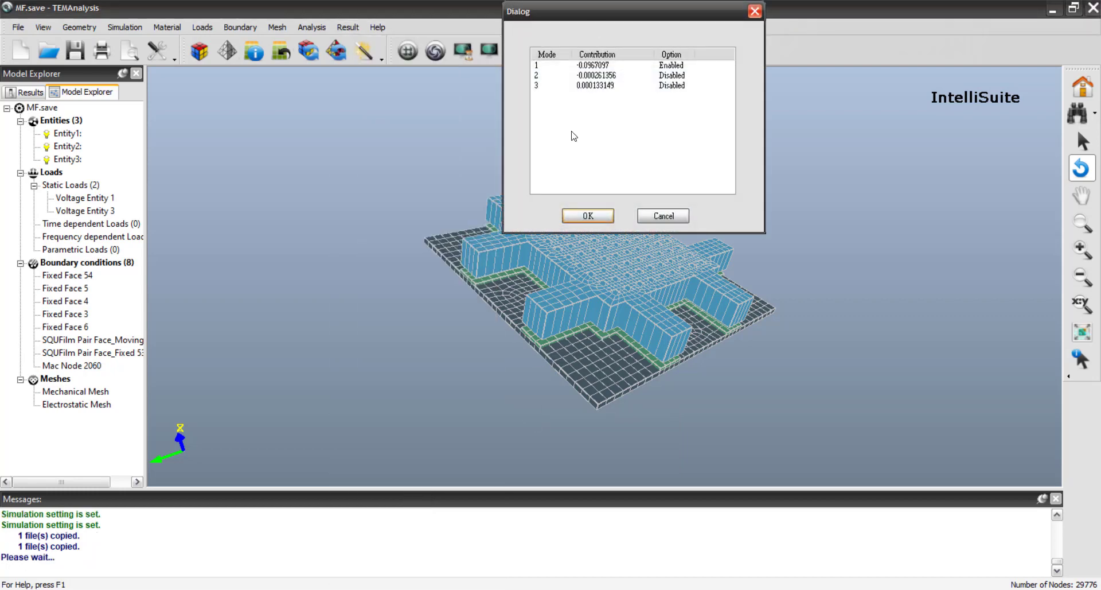
left_click_drag(612, 21, 242, 219)
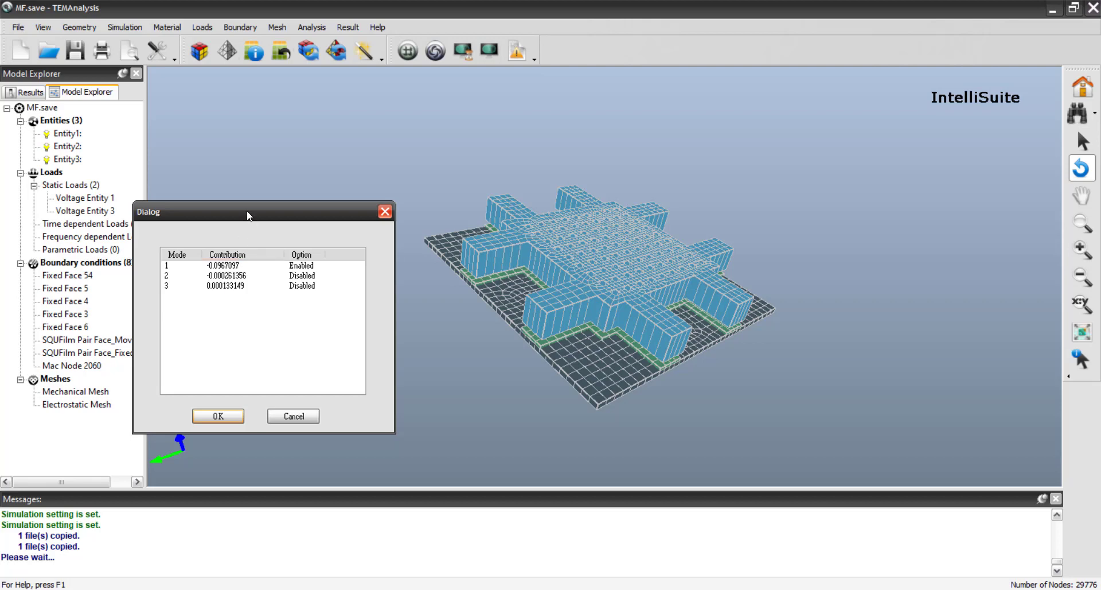
left_click_drag(246, 212, 283, 211)
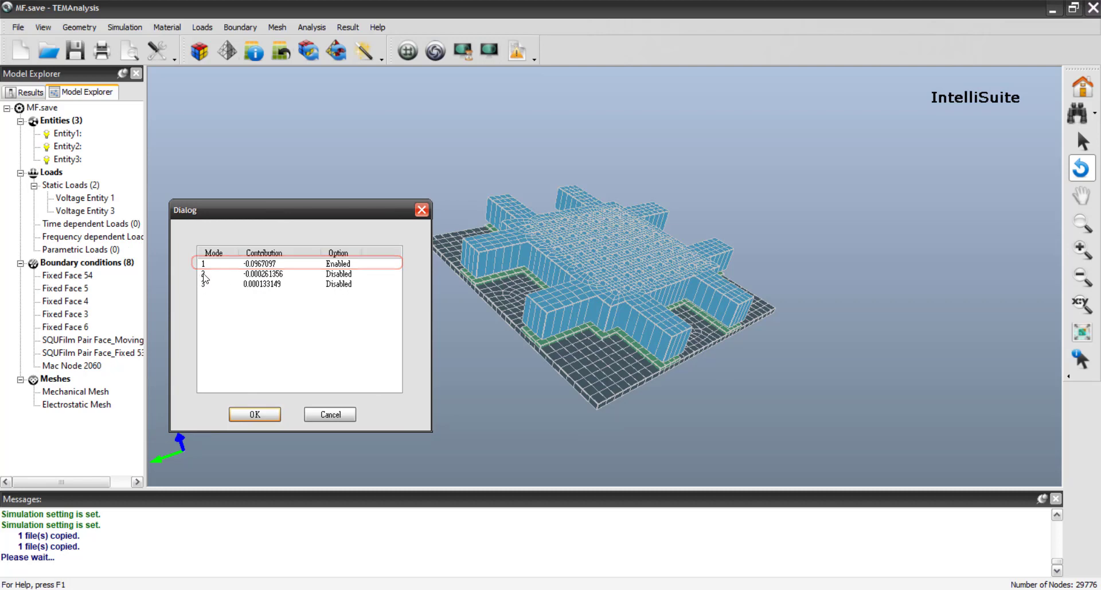
- Try enabling modes 2 and 3 in the modal contribution list and return both to Disabled
double_click(204, 274)
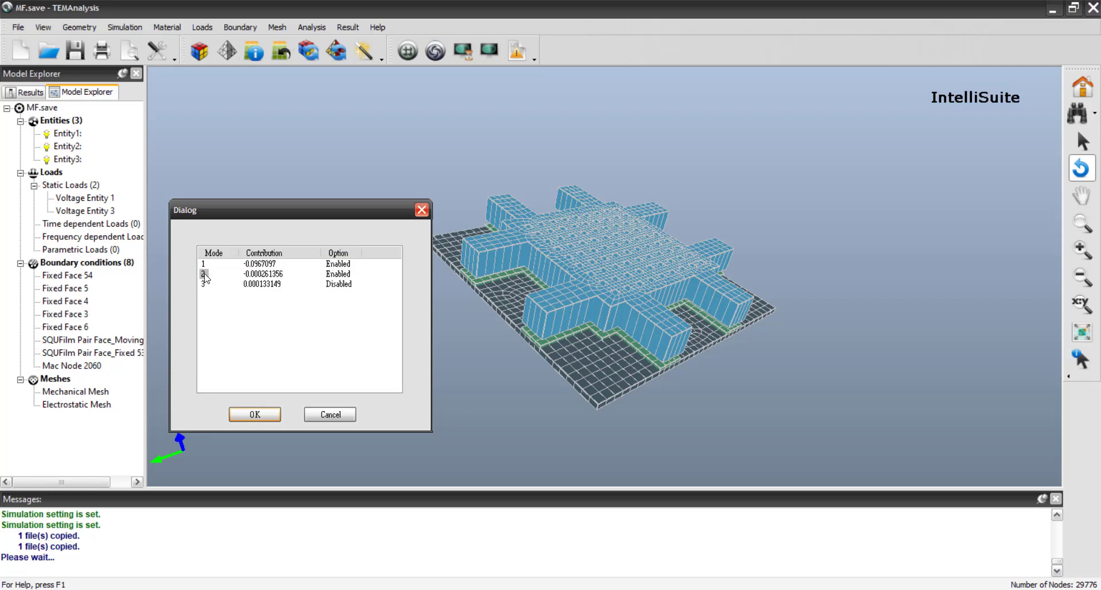
double_click(204, 274)
left_click(204, 285)
double_click(204, 285)
double_click(205, 285)
- Accept the modal contribution selection with only mode 1 enabled
left_click(203, 265)
left_click_drag(299, 216, 310, 177)
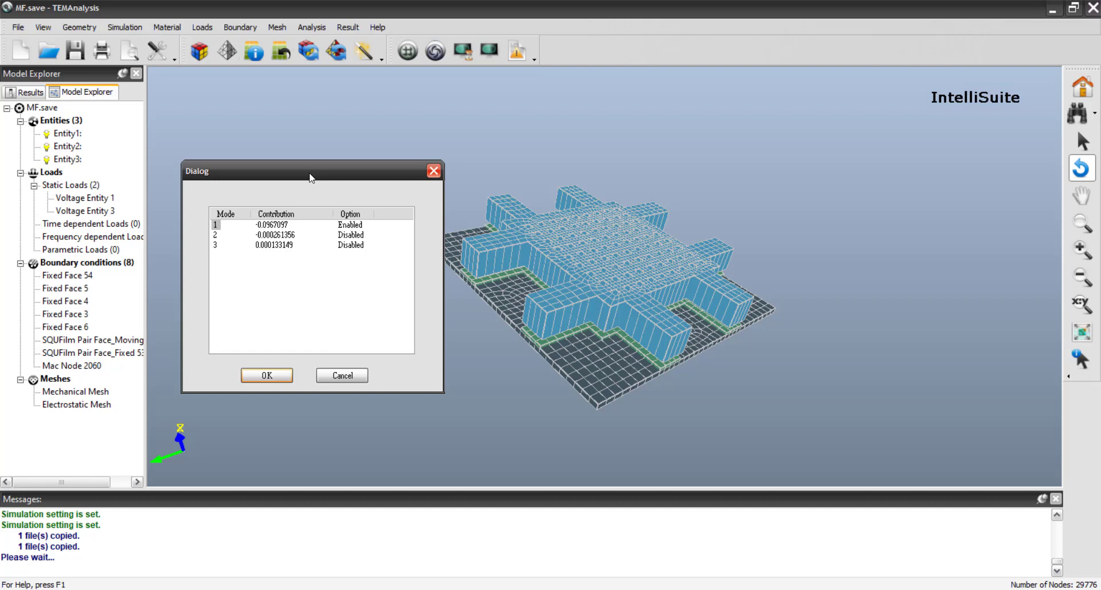
left_click(287, 376)
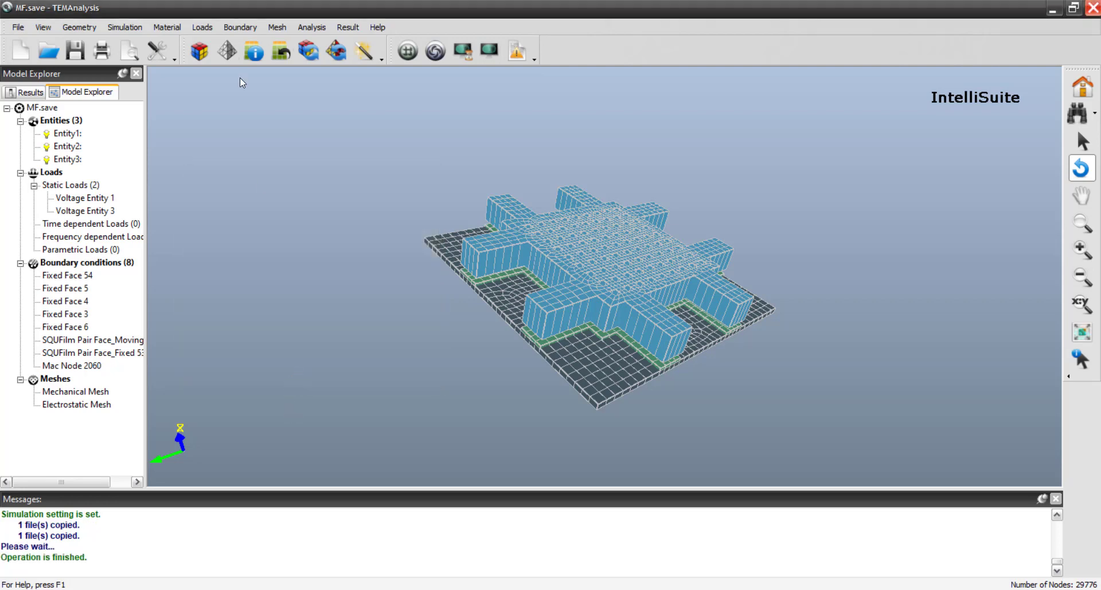
- Set the Macro Model Extraction option to Strain Energy vs Modal Amplitudes with a mode 1 scaling factor of 0.1 and accept the simulation settings
left_click(127, 28)
left_click(154, 40)
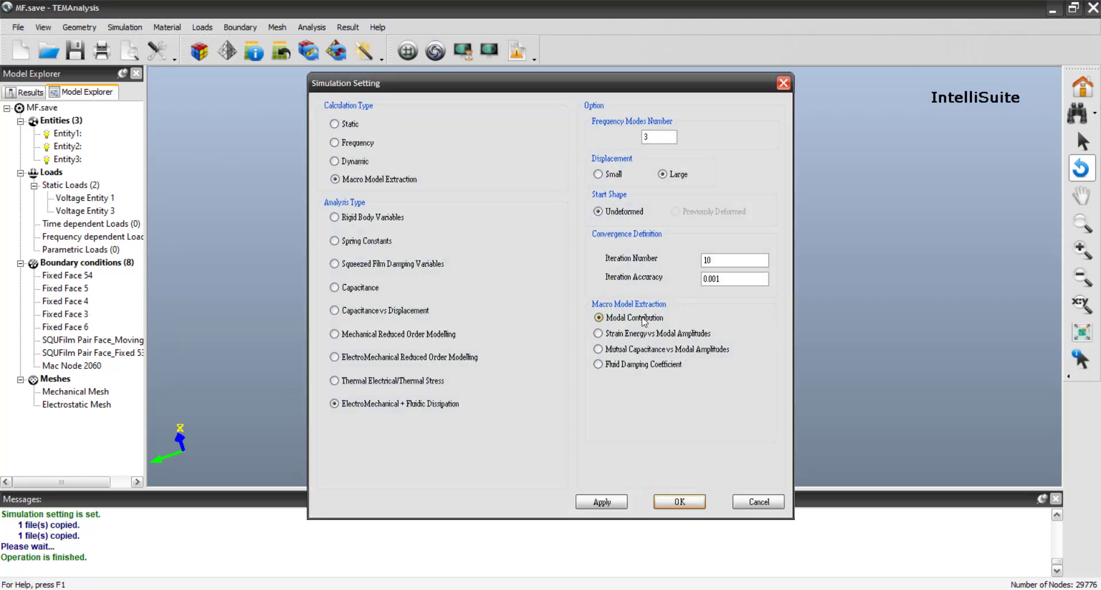
left_click(646, 337)
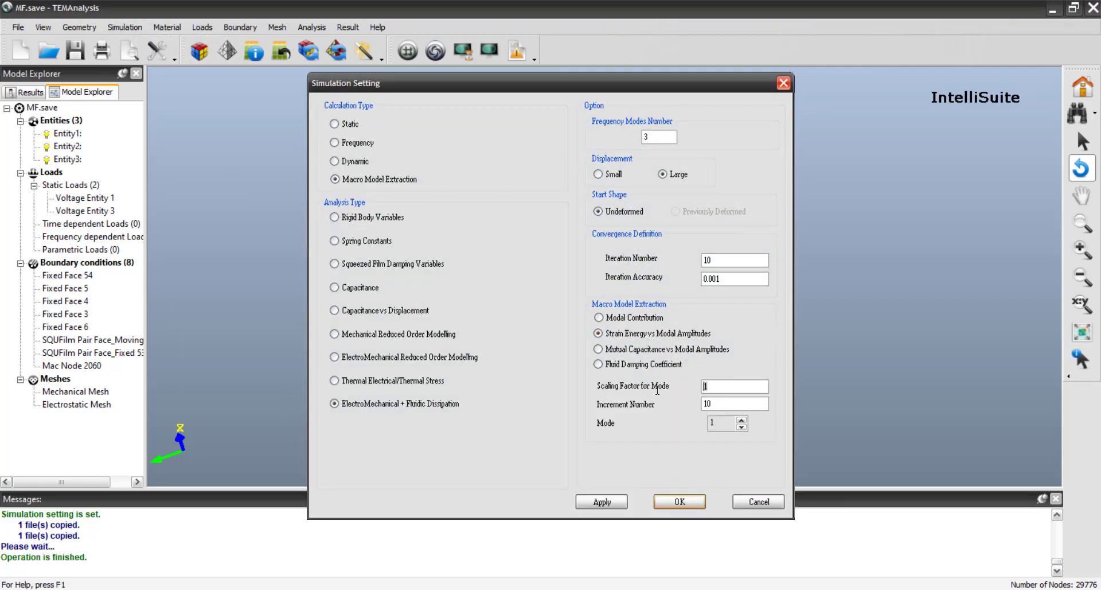
type("0.1")
left_click(686, 505)
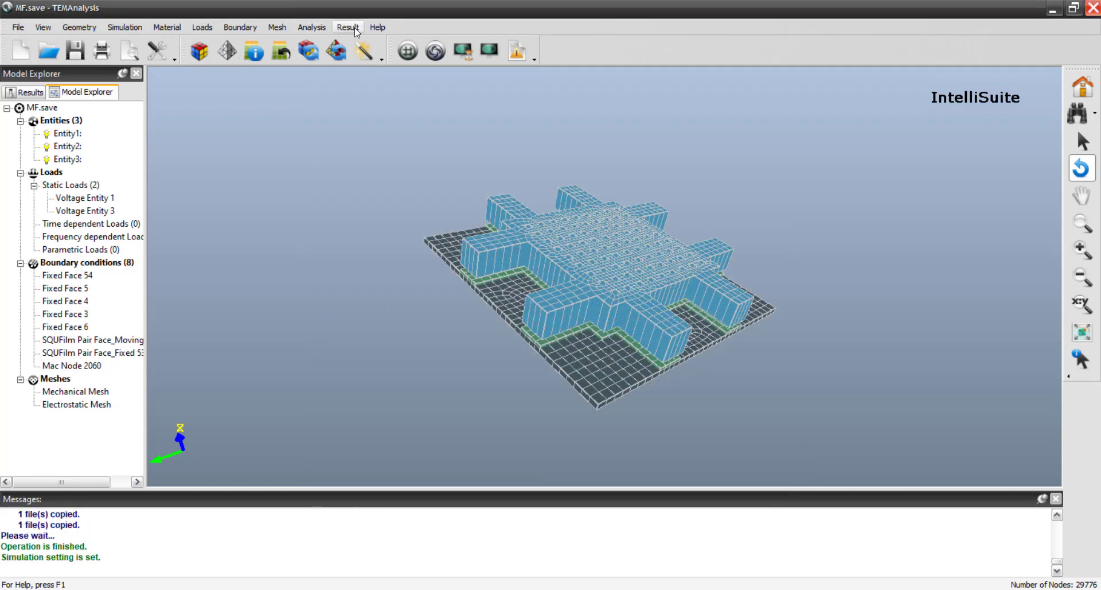
- Plot strain energy against the mode 1 scaling factor from the macro model results, examine the enlarged curve and close the plot
left_click(311, 27)
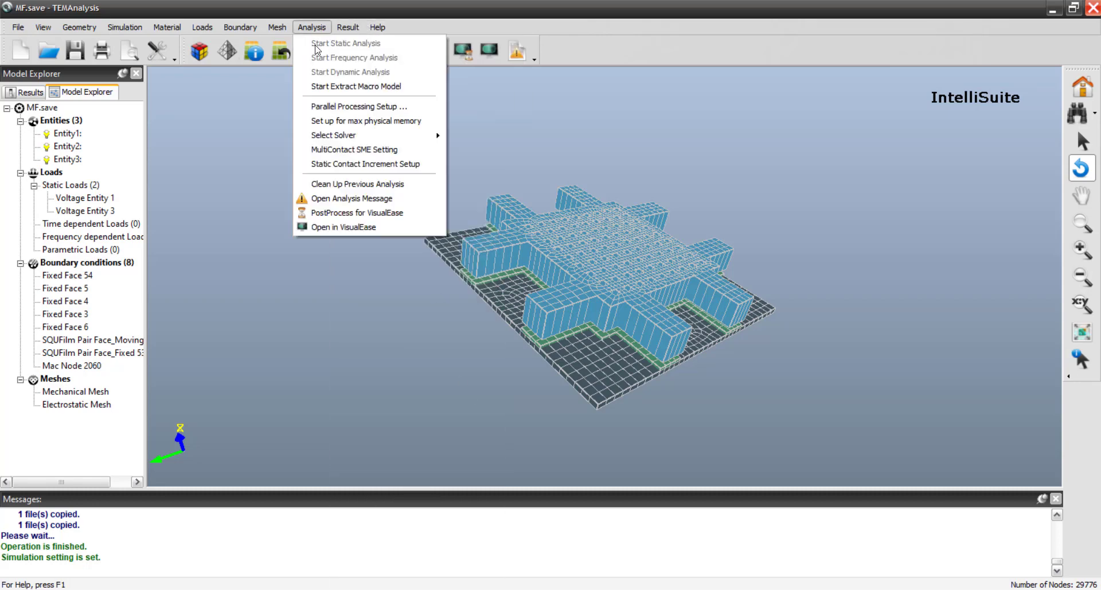
mouse_move(347, 27)
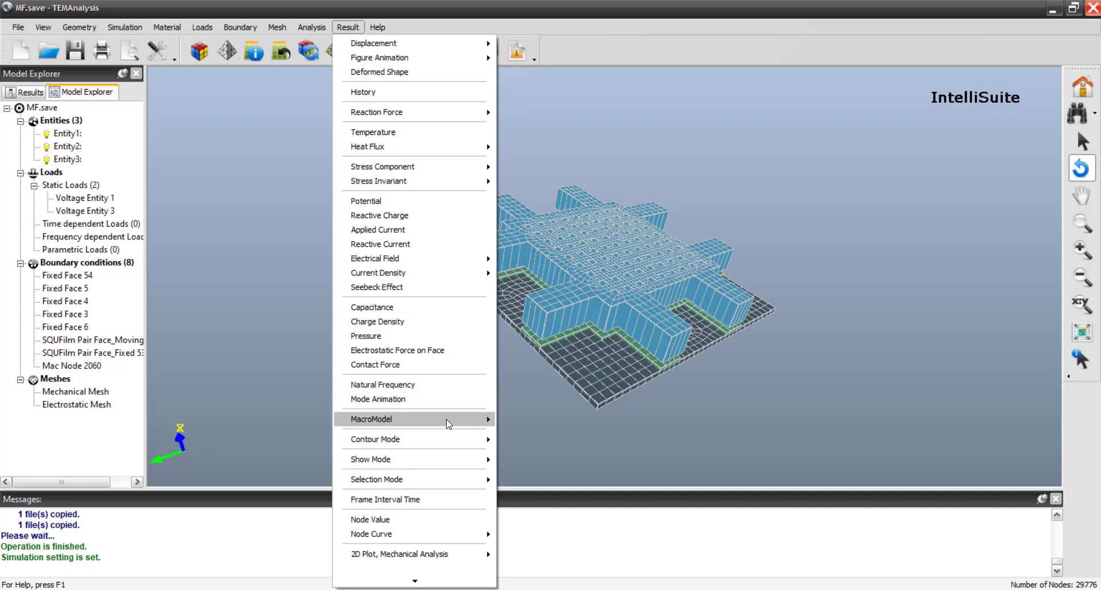
mouse_move(448, 423)
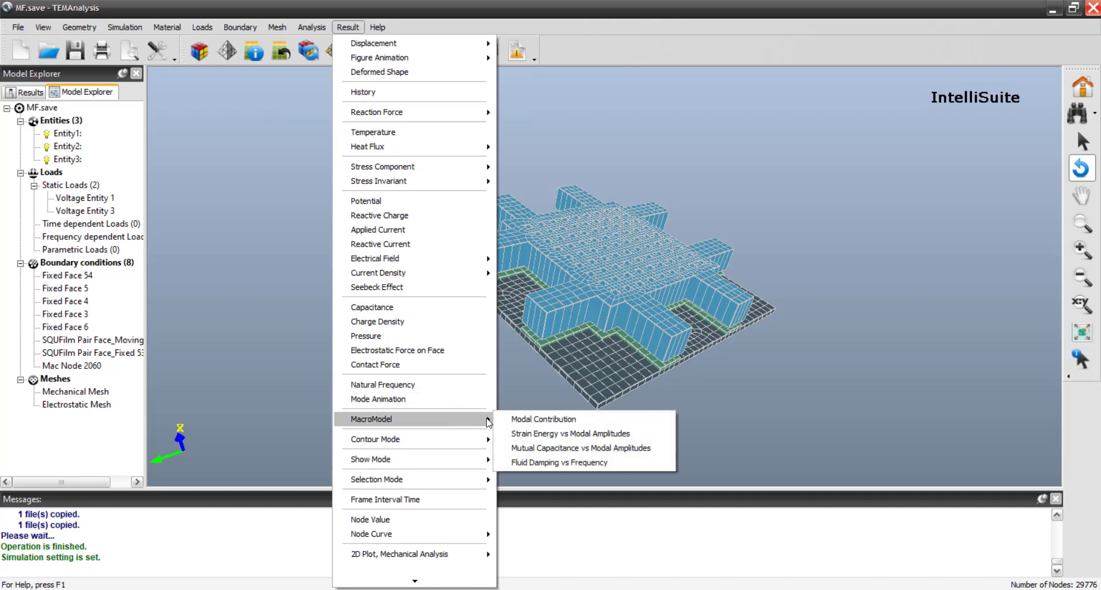
left_click(533, 434)
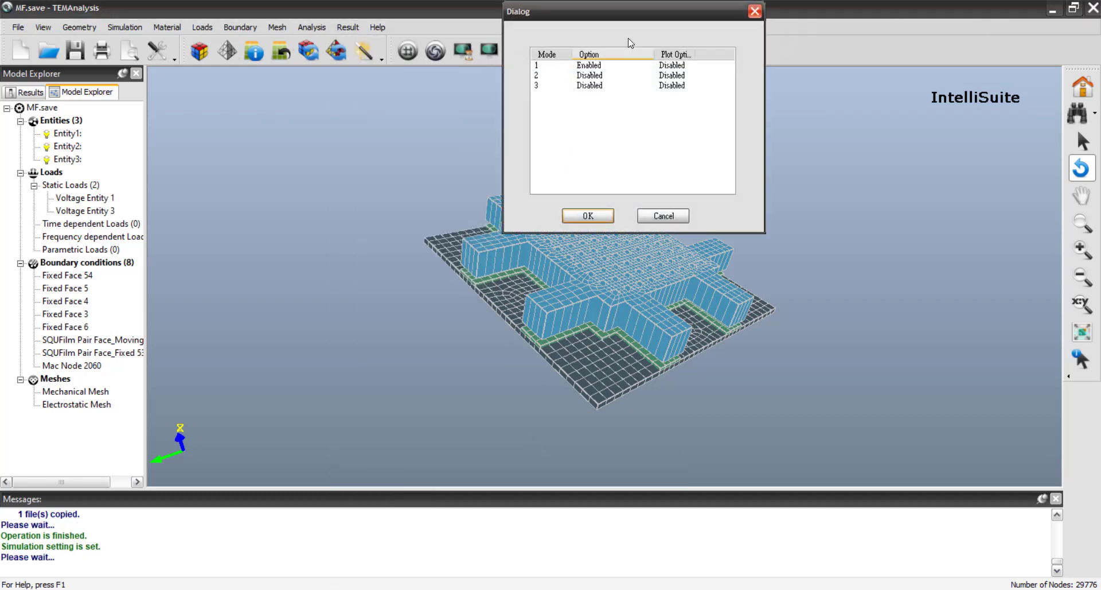
left_click_drag(640, 19, 376, 189)
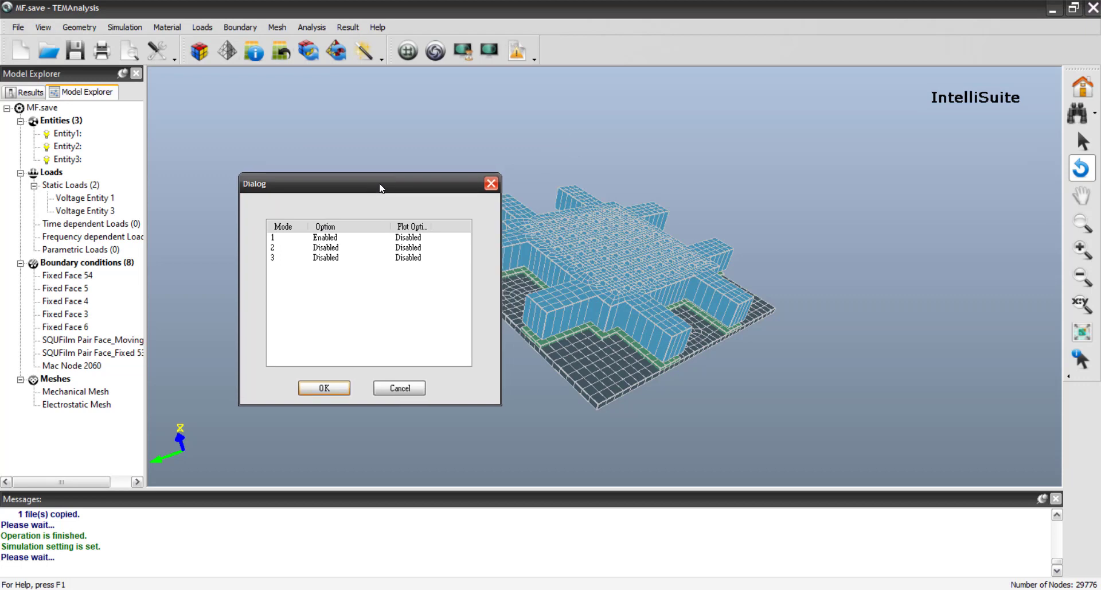
left_click(273, 238)
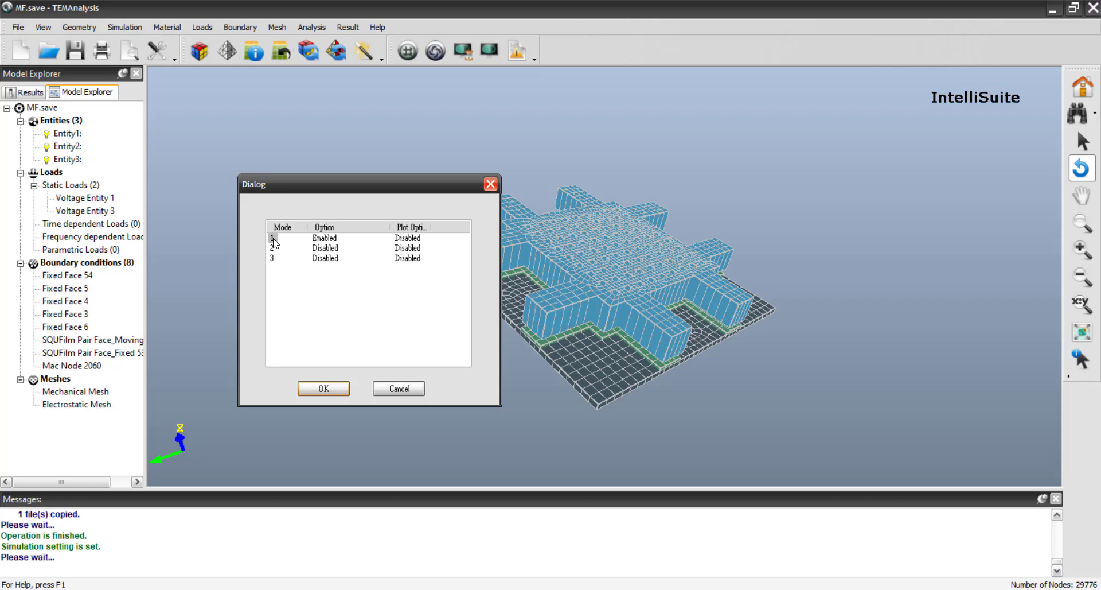
double_click(273, 238)
left_click(338, 388)
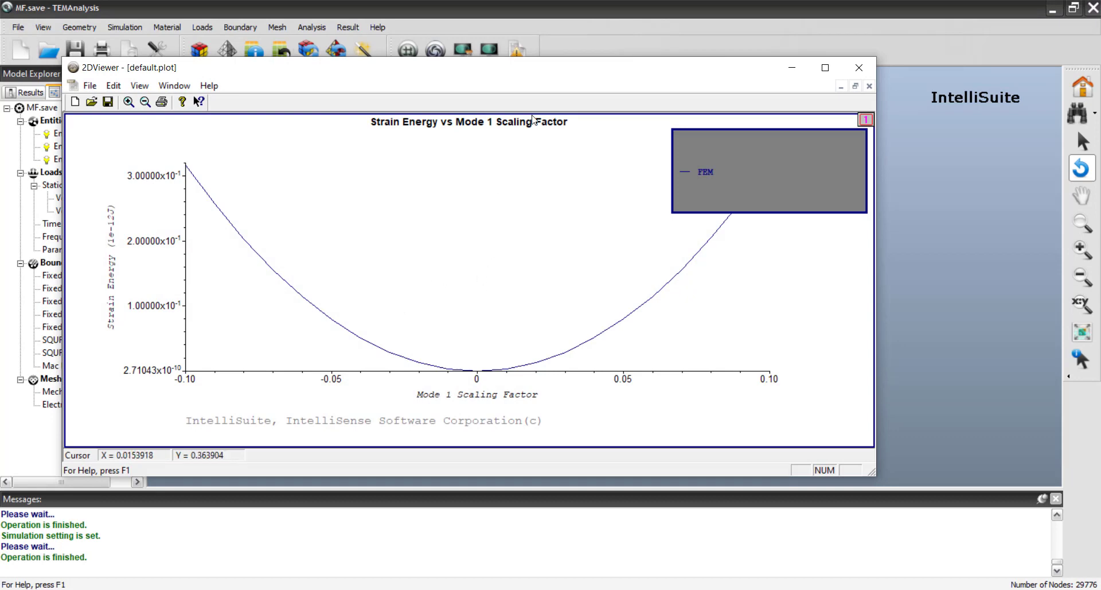
double_click(552, 69)
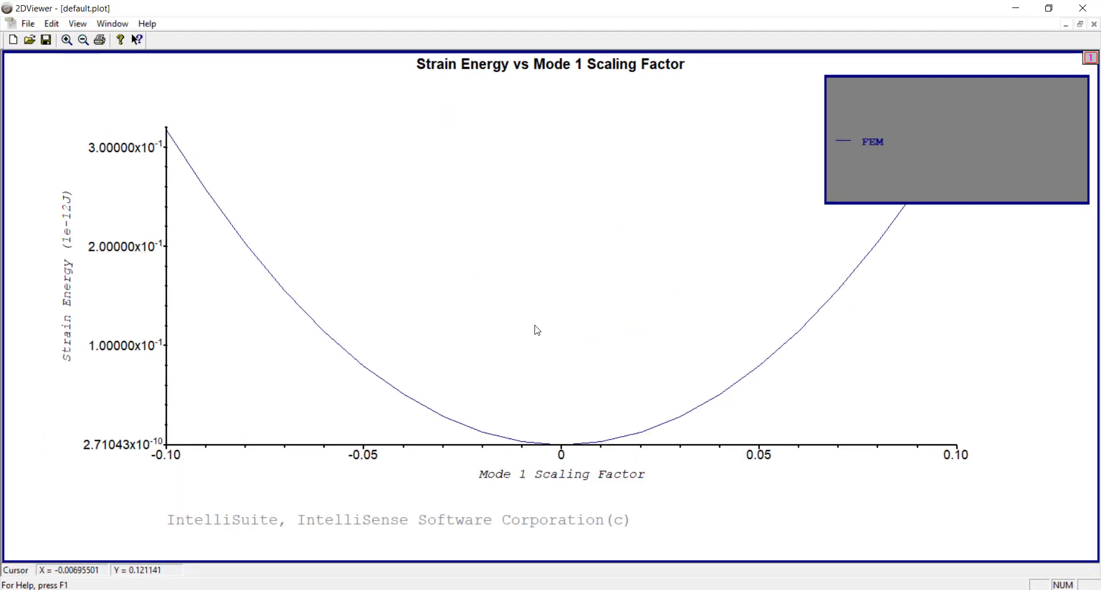
left_click(1083, 8)
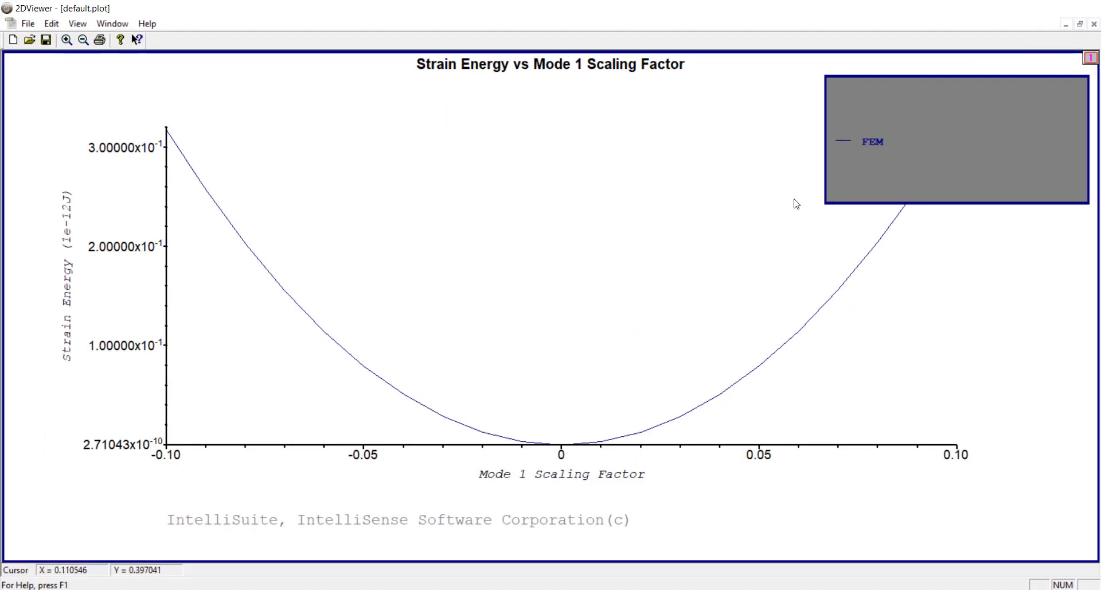
- Set the Macro Model Extraction option to Mutual Capacitance vs Modal Amplitudes and accept the simulation settings
left_click(129, 27)
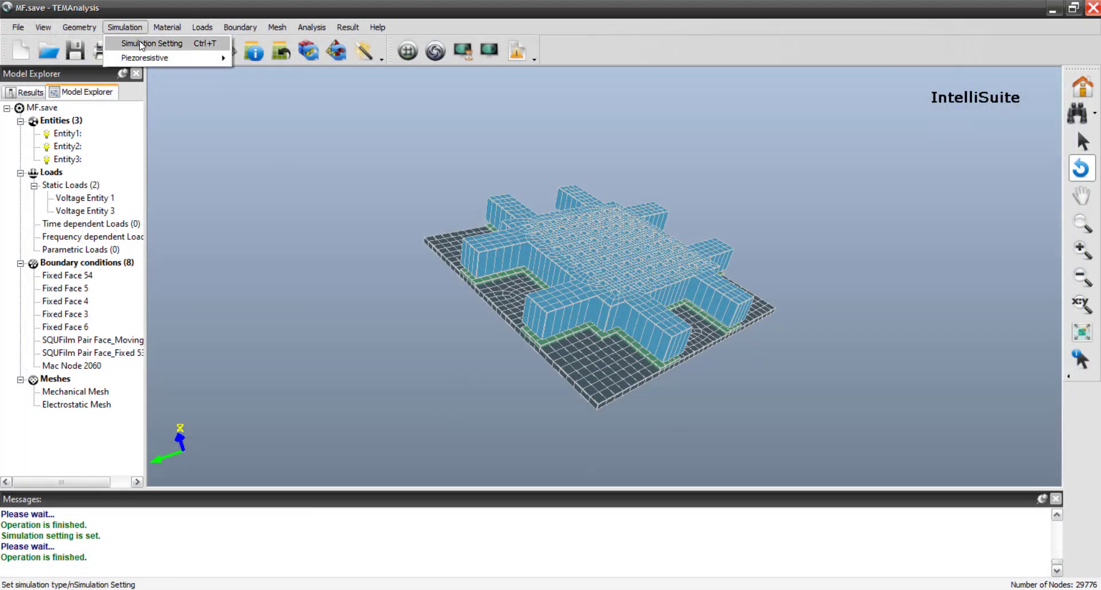
left_click(139, 43)
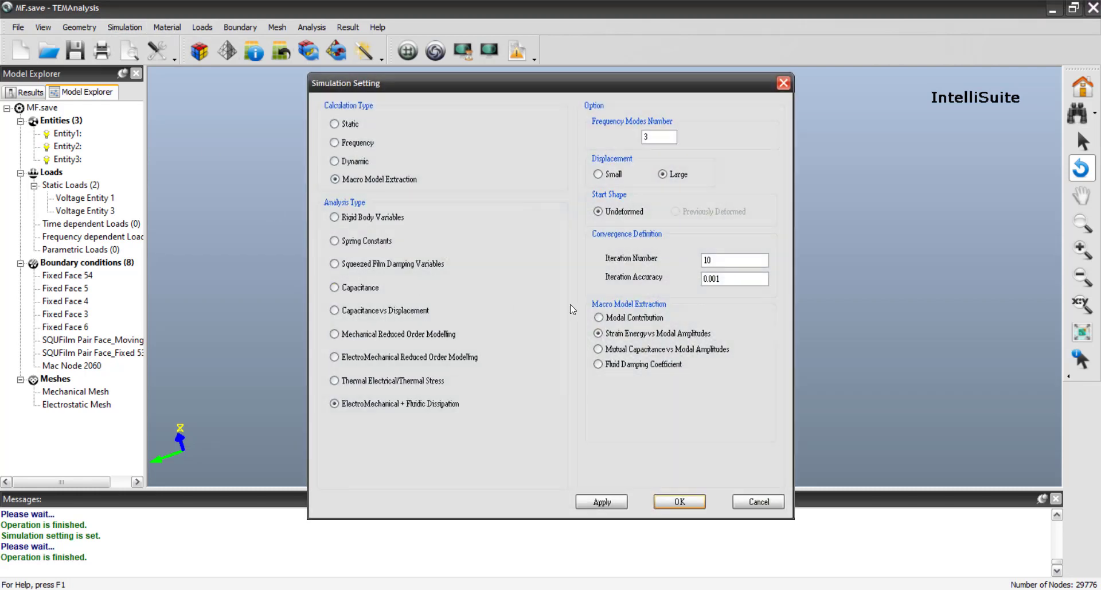
left_click(645, 351)
left_click(682, 502)
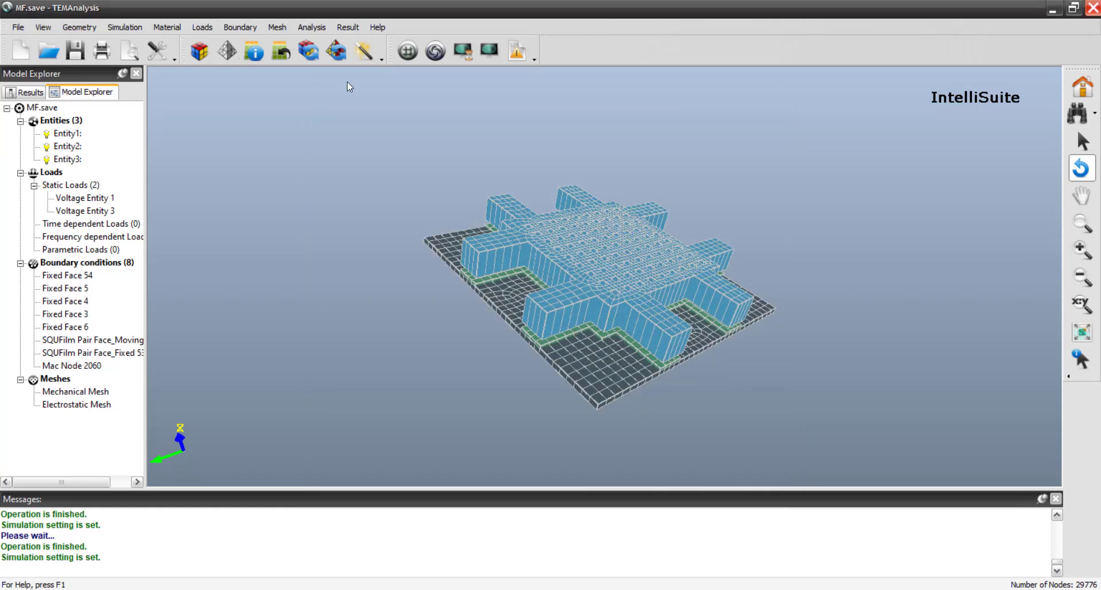
- Plot the mutual capacitance between Entity 1 and Entity 3 against the mode 1 scaling factor, examine the enlarged curve and close the plot
left_click(347, 27)
left_click(318, 22)
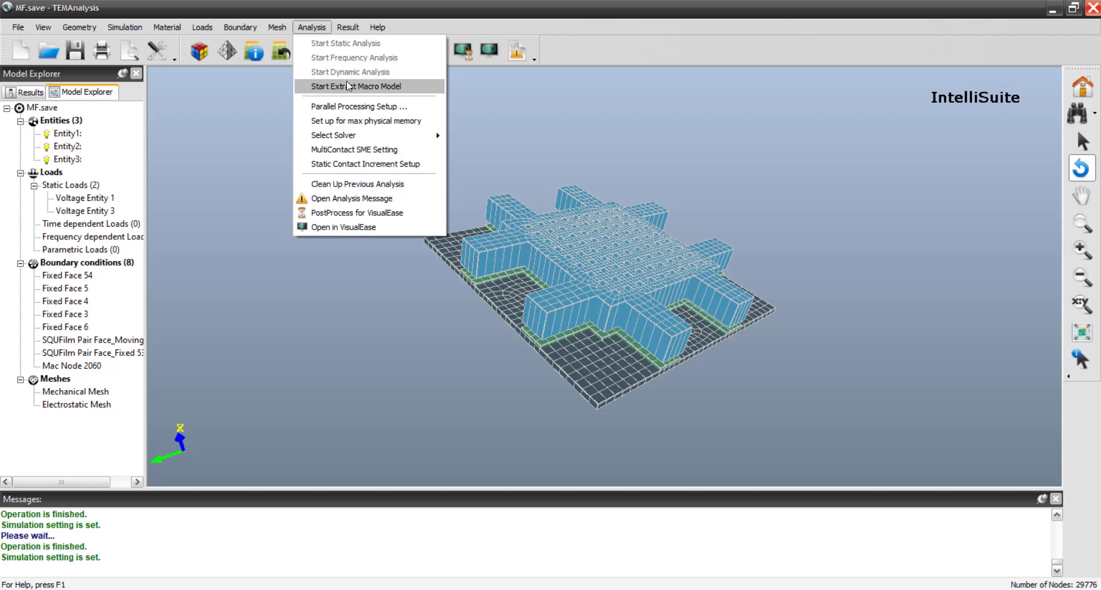
mouse_move(356, 24)
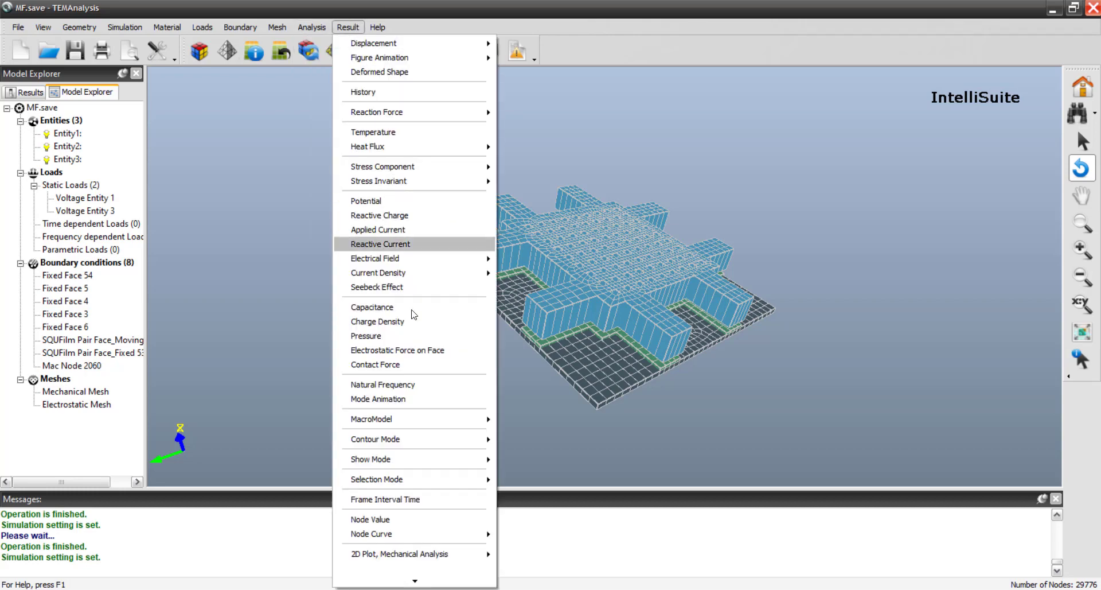
mouse_move(463, 440)
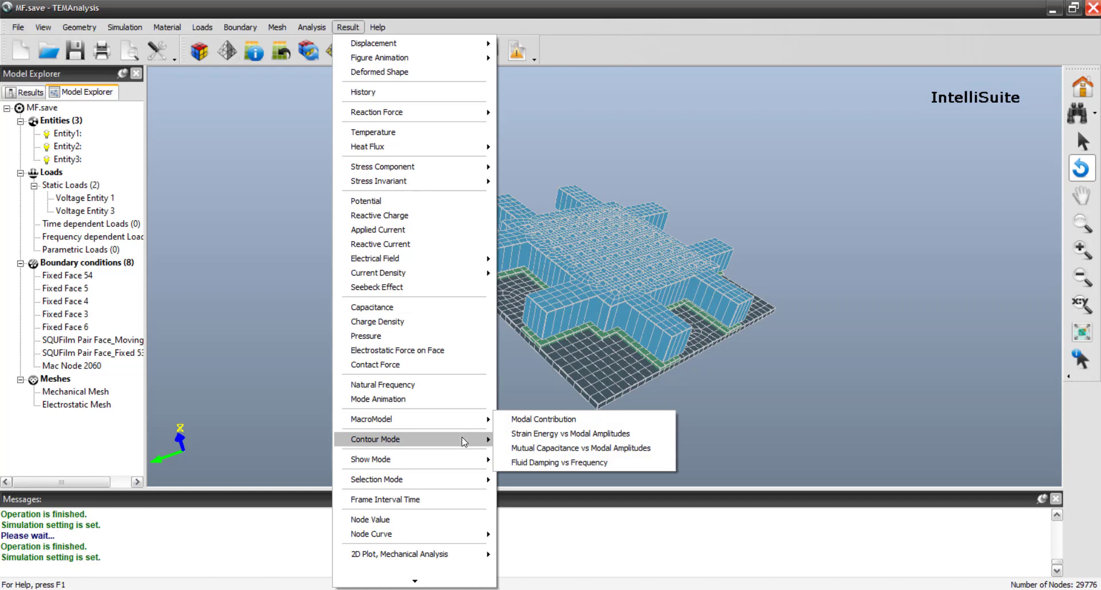
left_click(549, 448)
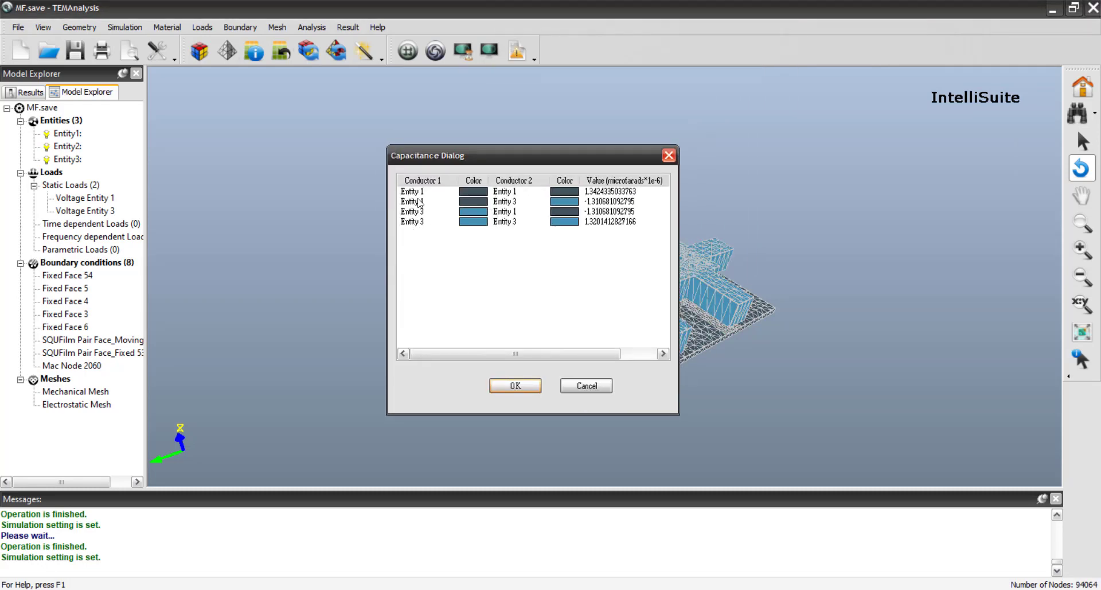
left_click(419, 202)
double_click(420, 202)
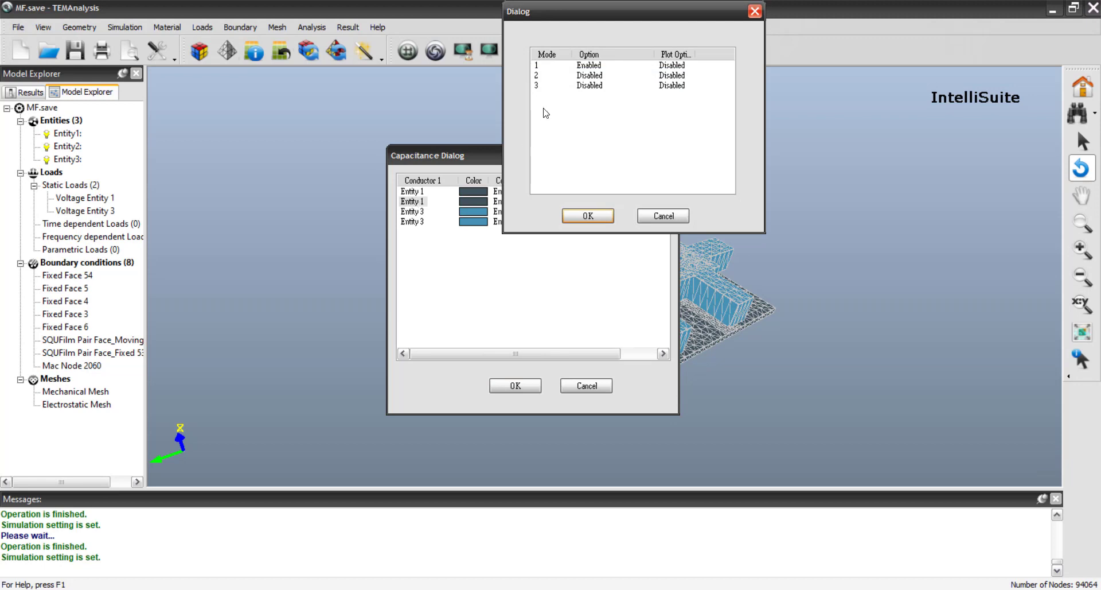
left_click(535, 66)
left_click(602, 214)
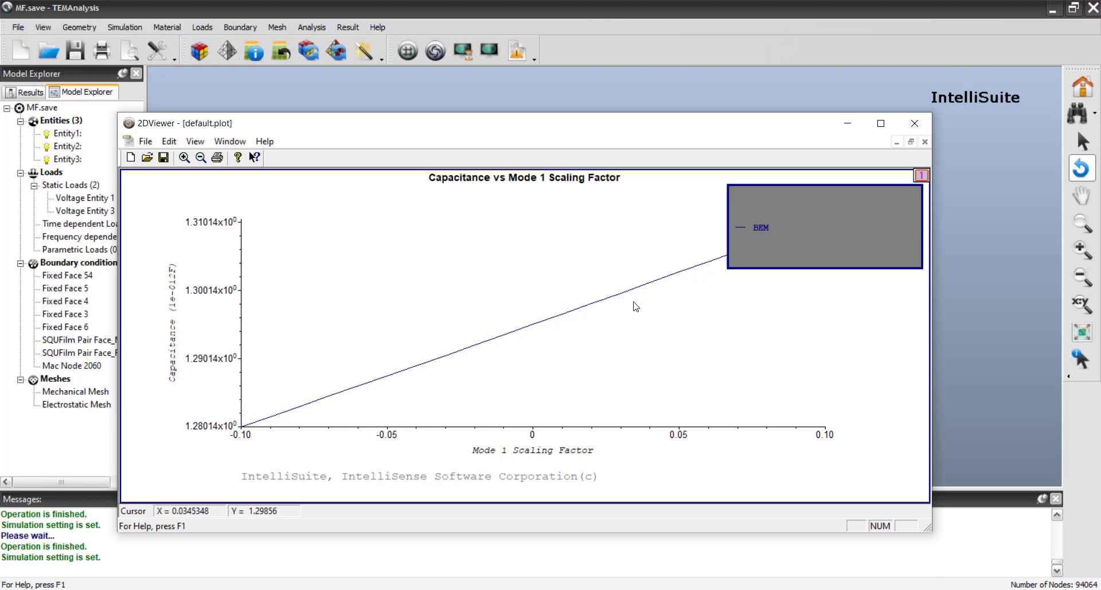
left_click(881, 123)
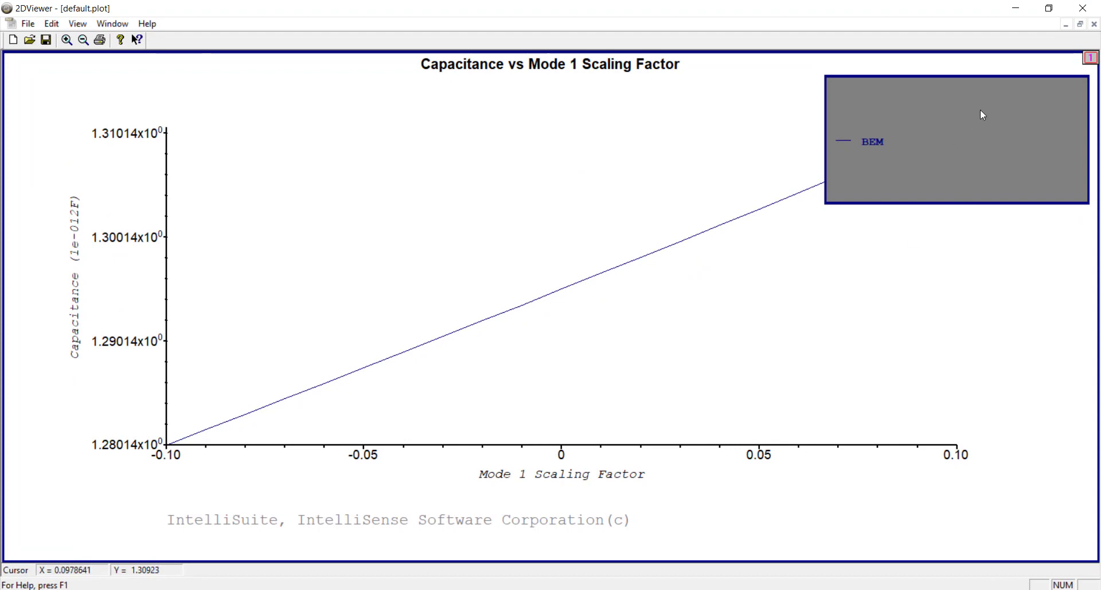
left_click(1084, 11)
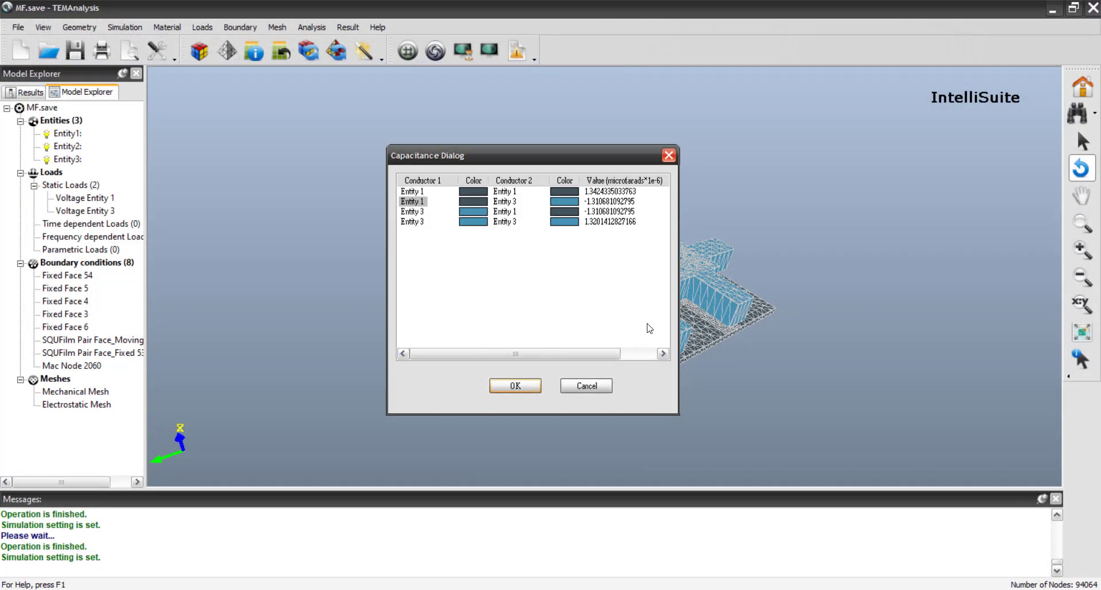
- Close the mutual capacitance results and set the Macro Model Extraction option to Fluid Damping Coefficient, accepting the simulation settings
left_click(528, 389)
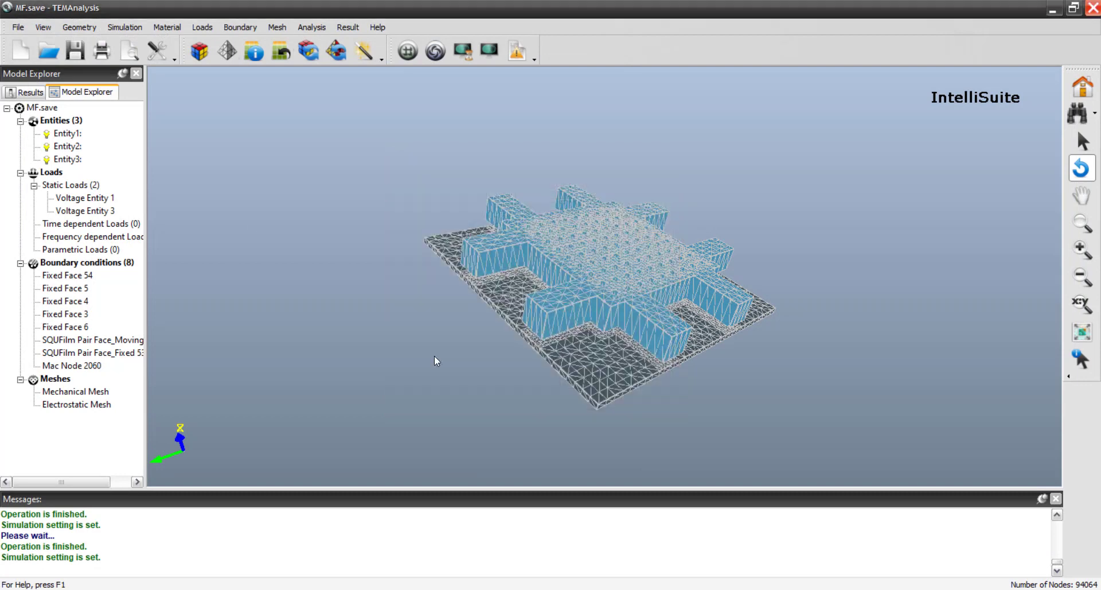
left_click(125, 27)
left_click(143, 42)
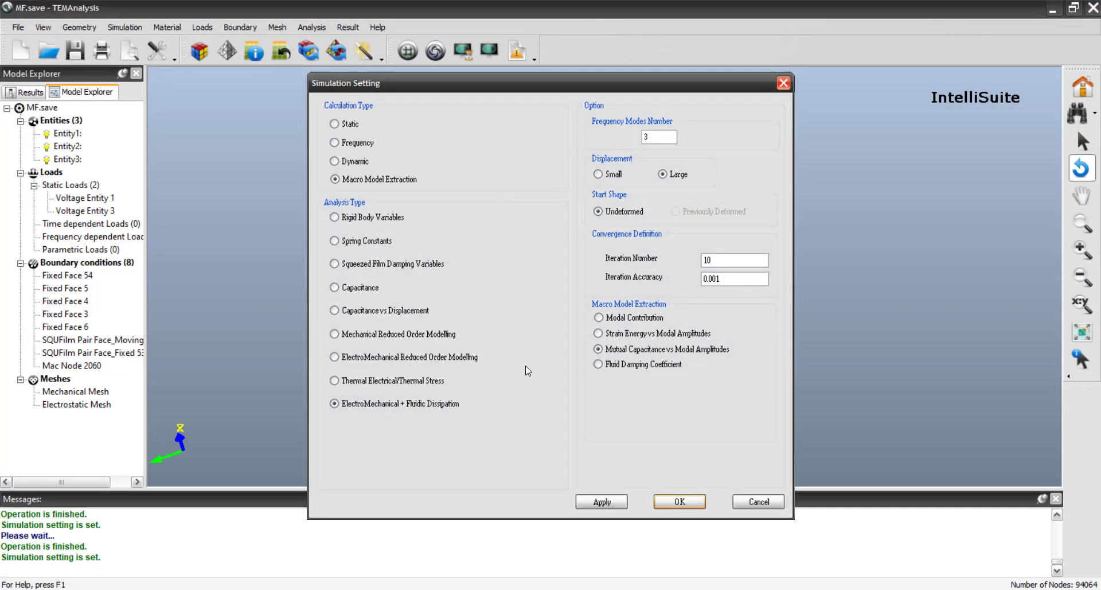
left_click(631, 365)
left_click(622, 498)
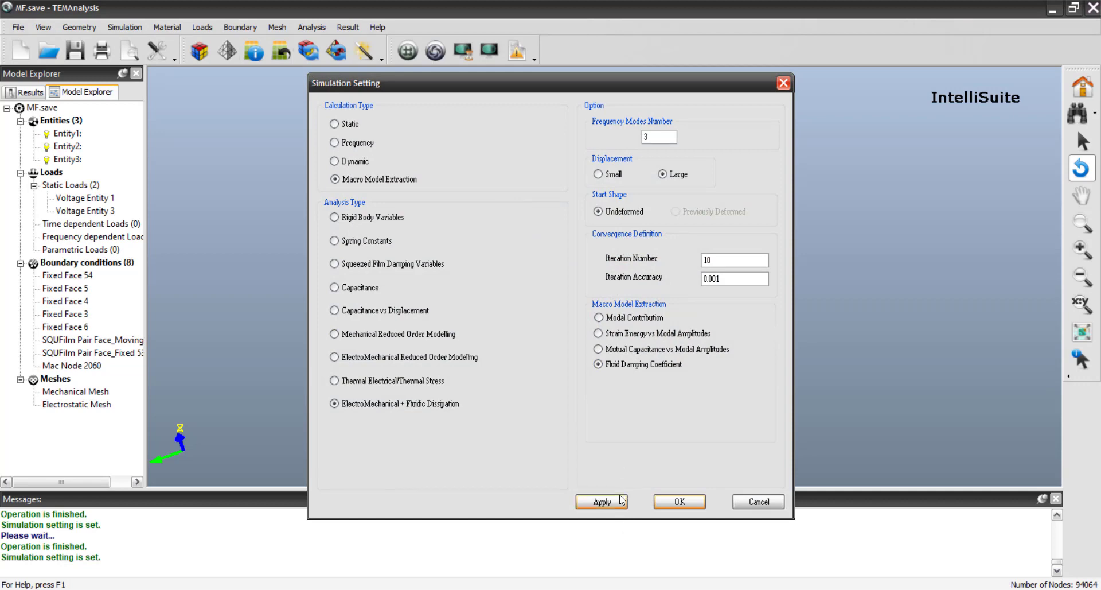
left_click(667, 504)
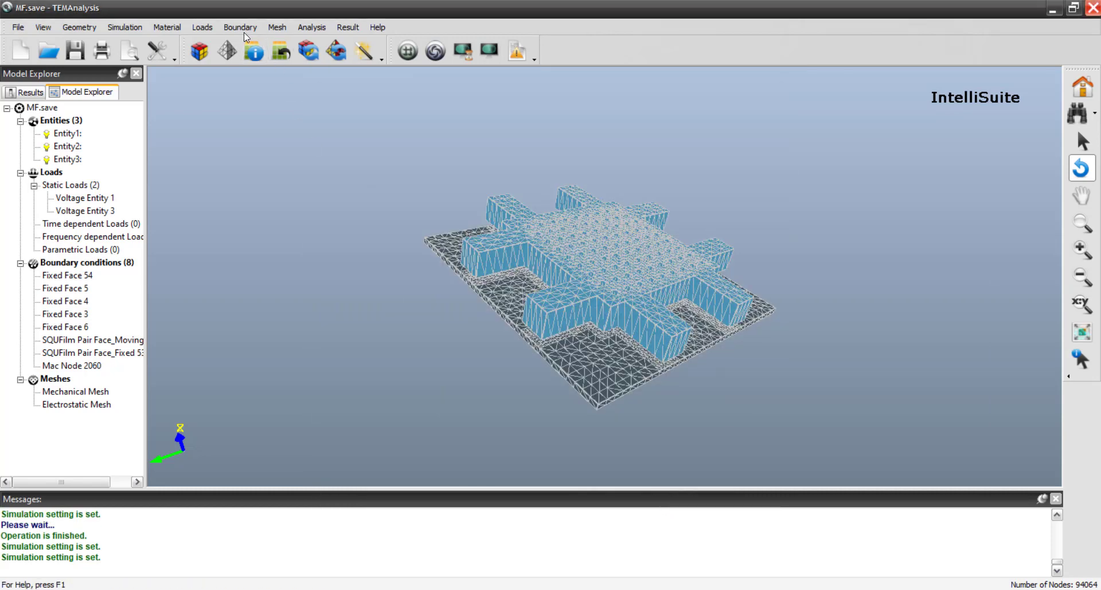
- Try the squeezed film Moving Face definition on the model's faces, cancelling each application
left_click(244, 32)
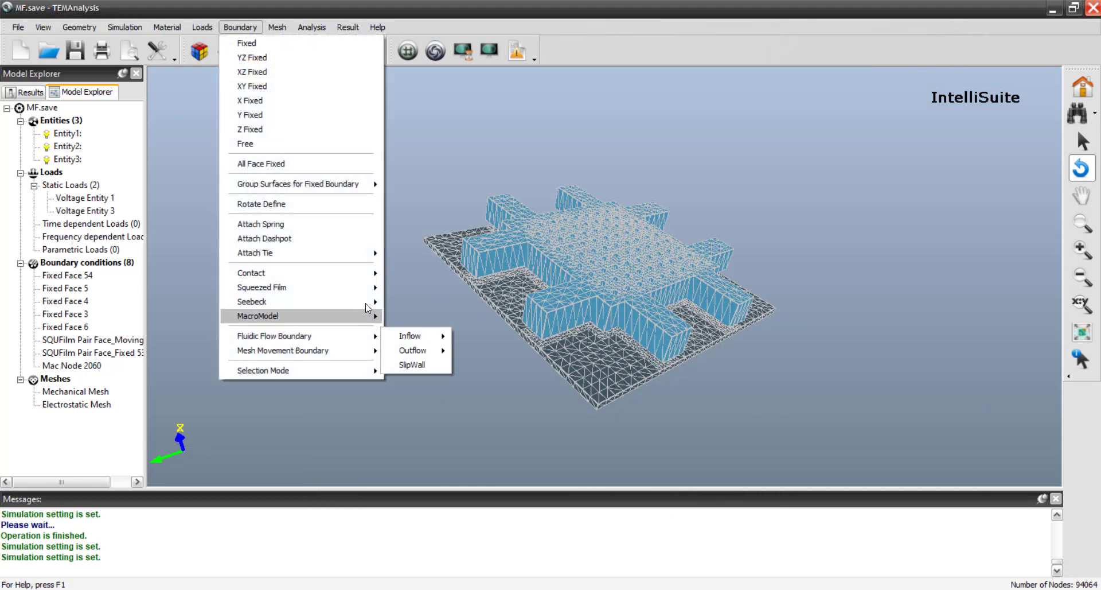
mouse_move(367, 290)
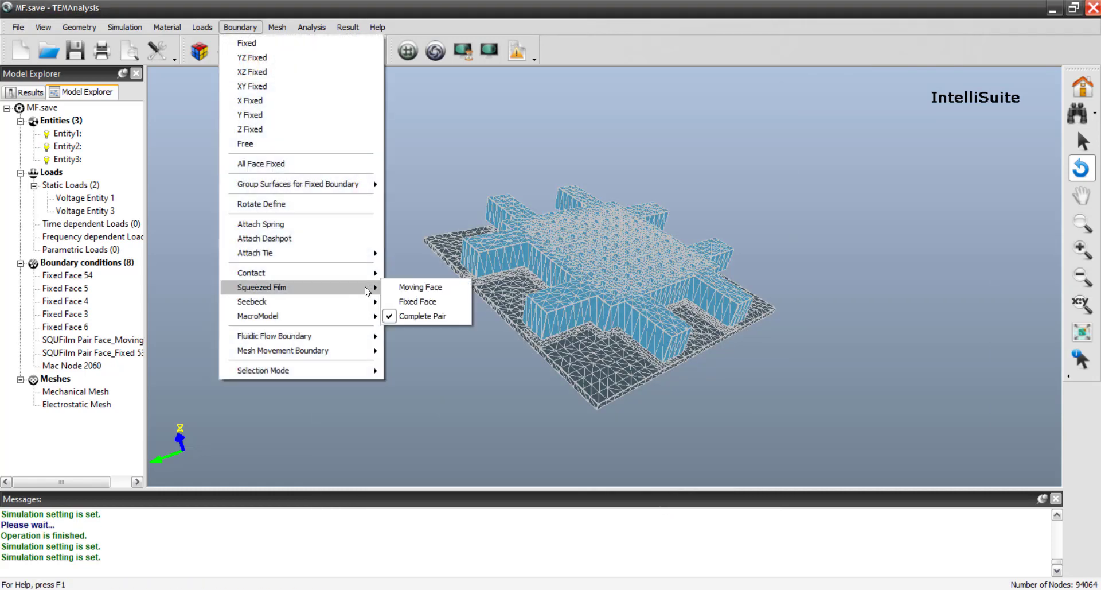
left_click(423, 288)
left_click_drag(424, 354, 566, 354)
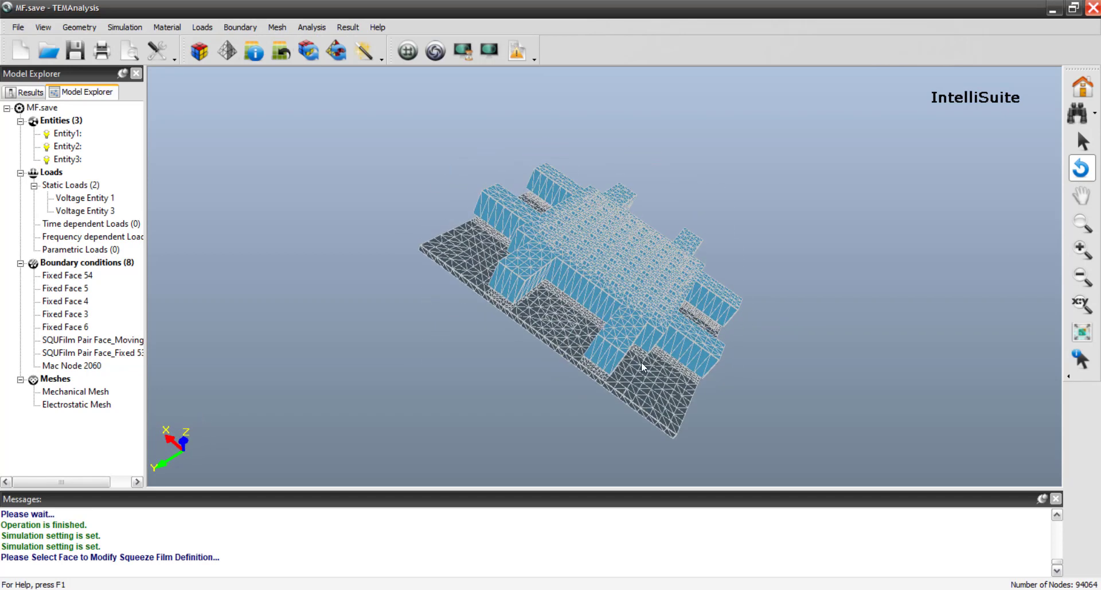
left_click_drag(641, 361, 663, 381)
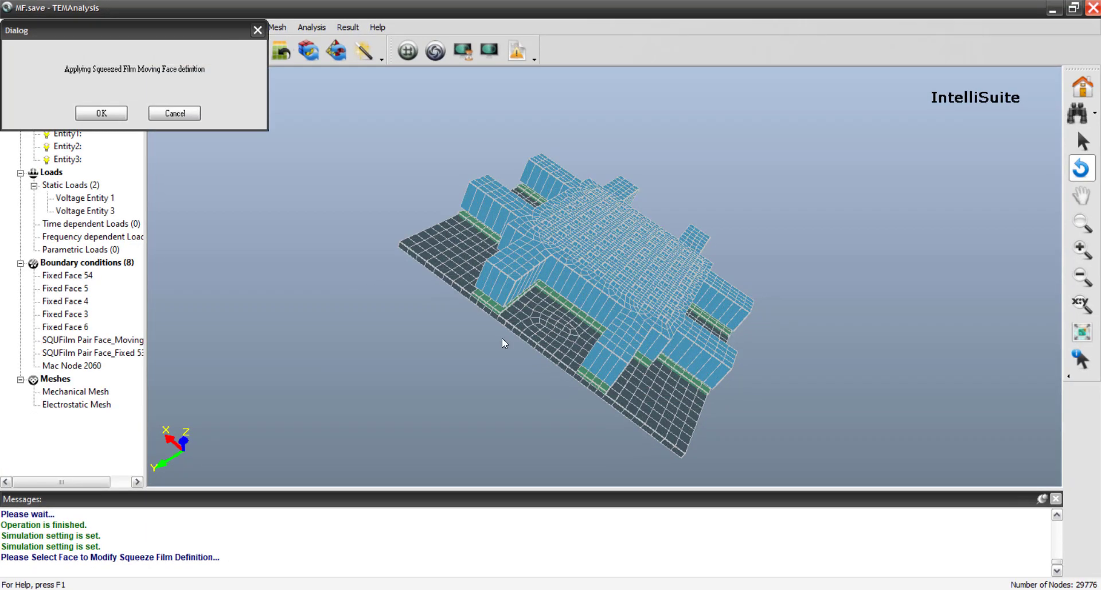
left_click_drag(463, 406, 574, 408)
left_click(158, 113)
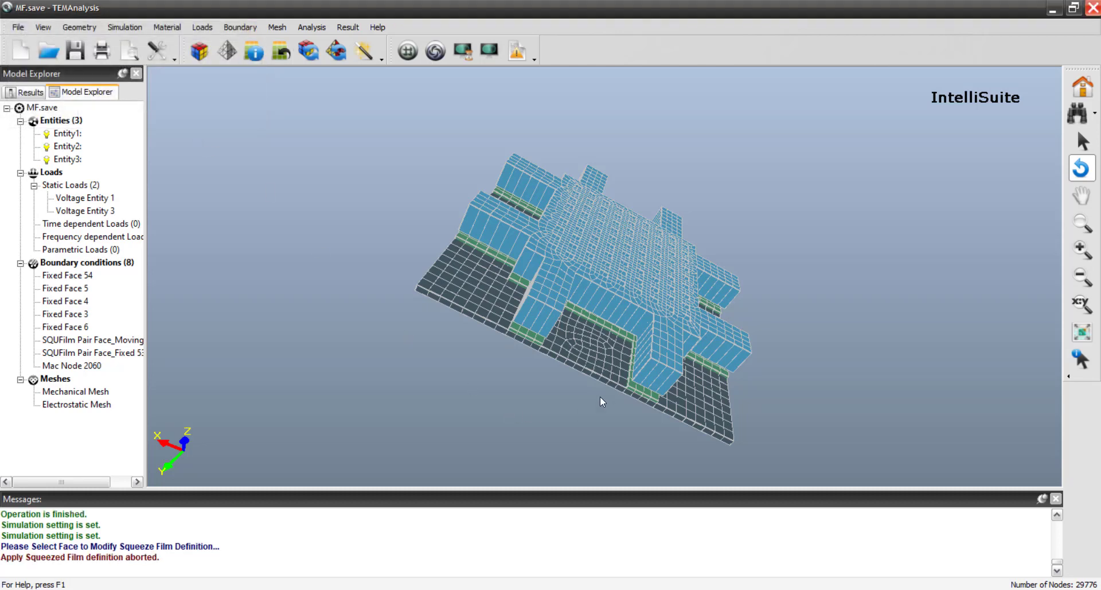
left_click(601, 318)
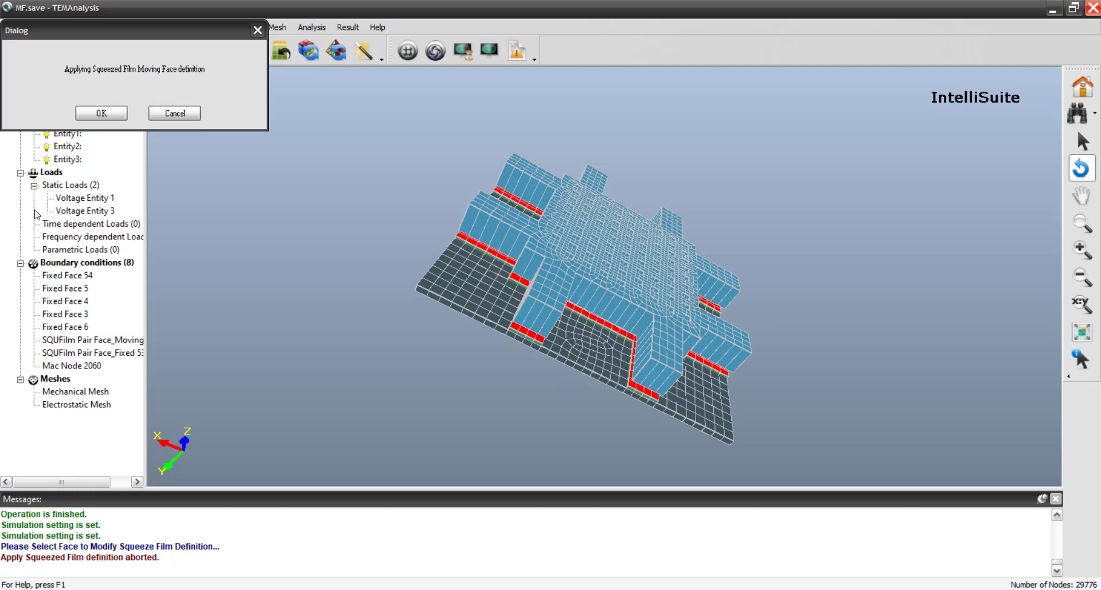
left_click(173, 114)
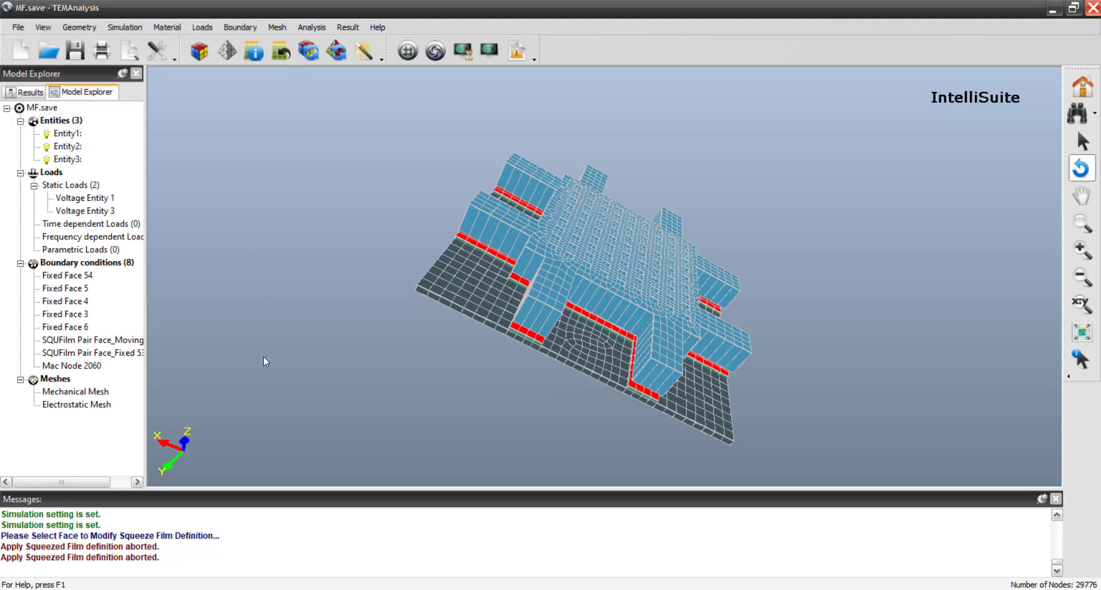
- Try the squeezed film Fixed Face definition on a face seen from below the model and cancel its application
left_click(249, 30)
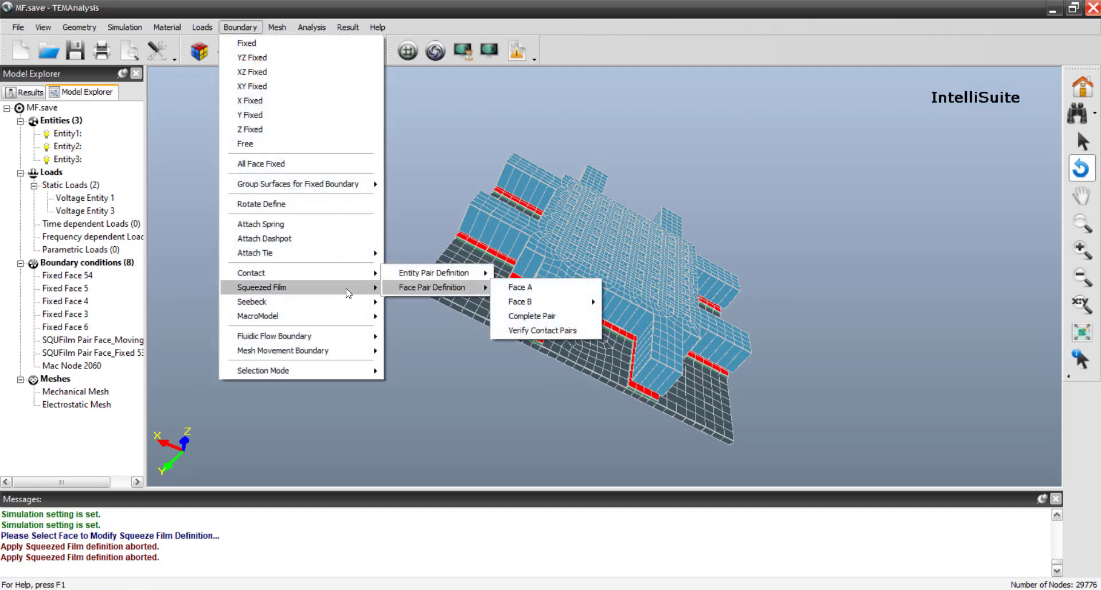
mouse_move(357, 288)
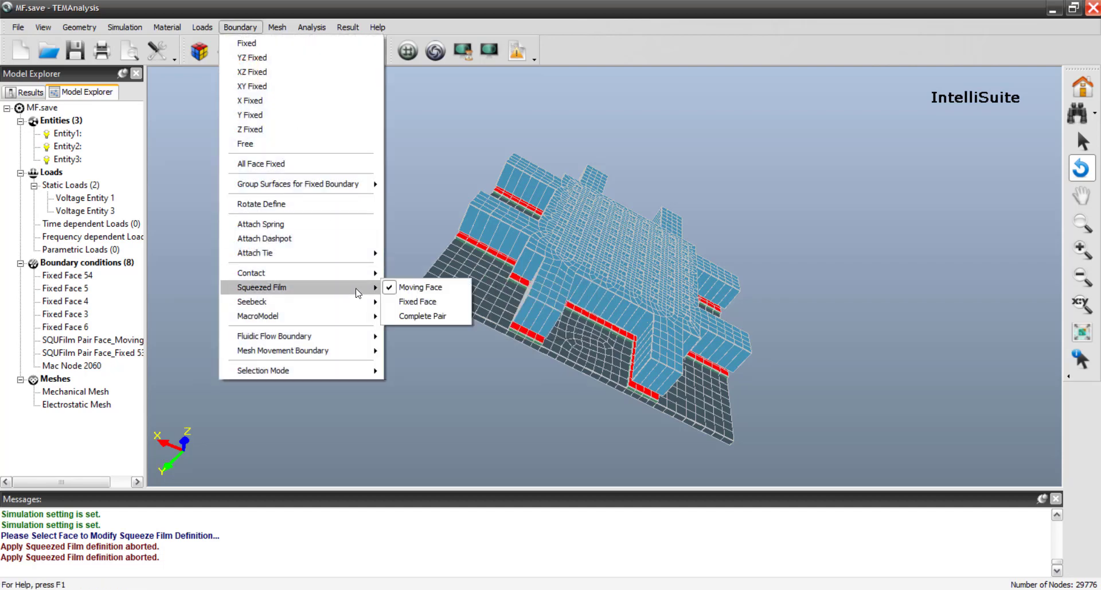
left_click(415, 302)
left_click_drag(420, 427, 593, 324)
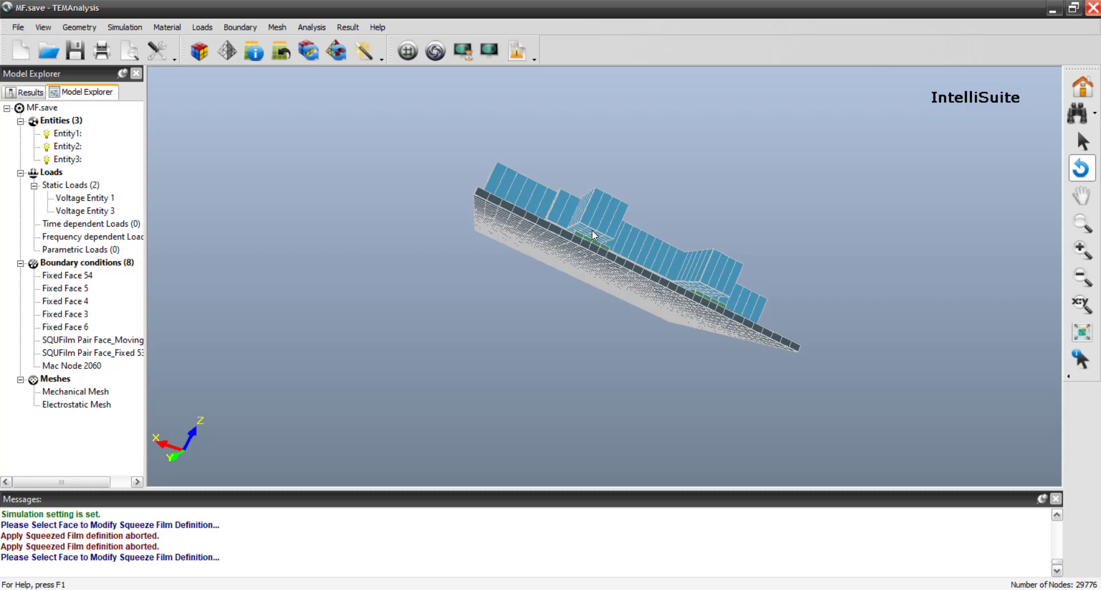
left_click_drag(592, 229, 619, 146)
left_click(619, 146)
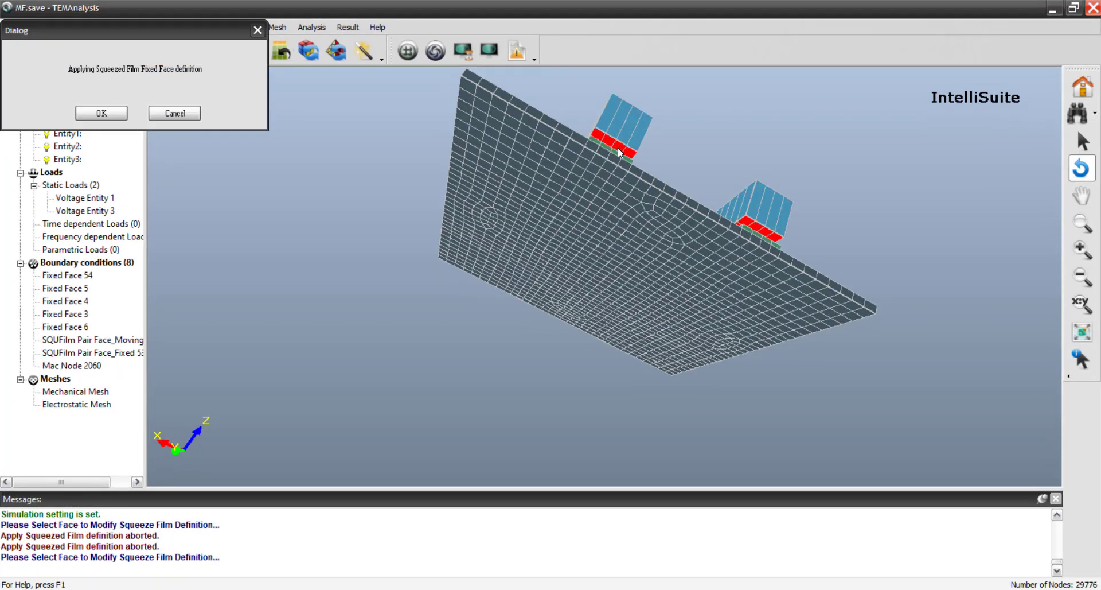
left_click_drag(364, 162, 464, 268)
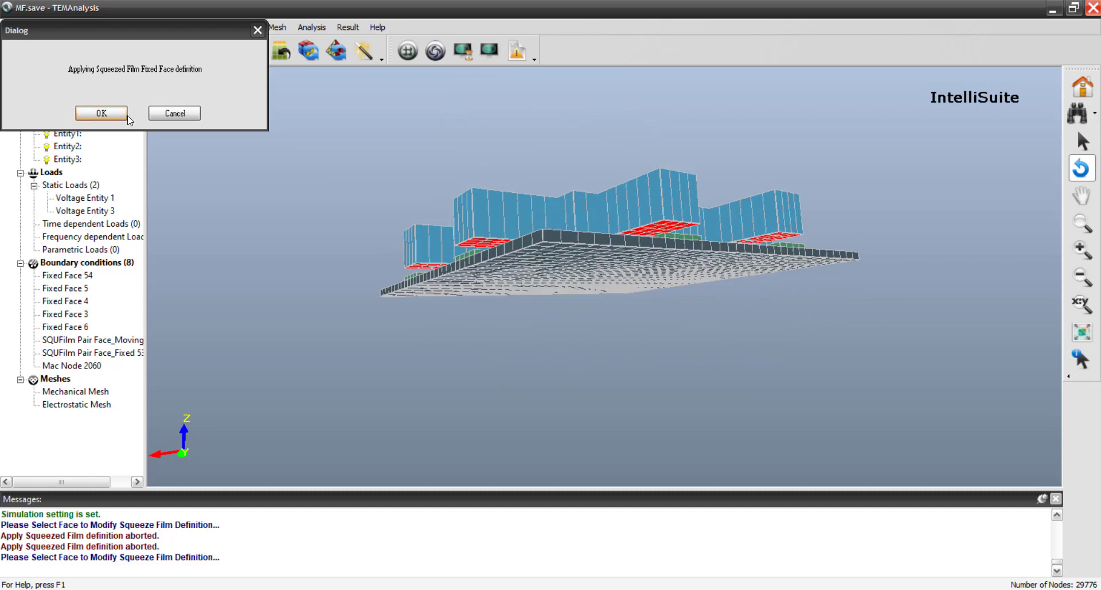
left_click(170, 118)
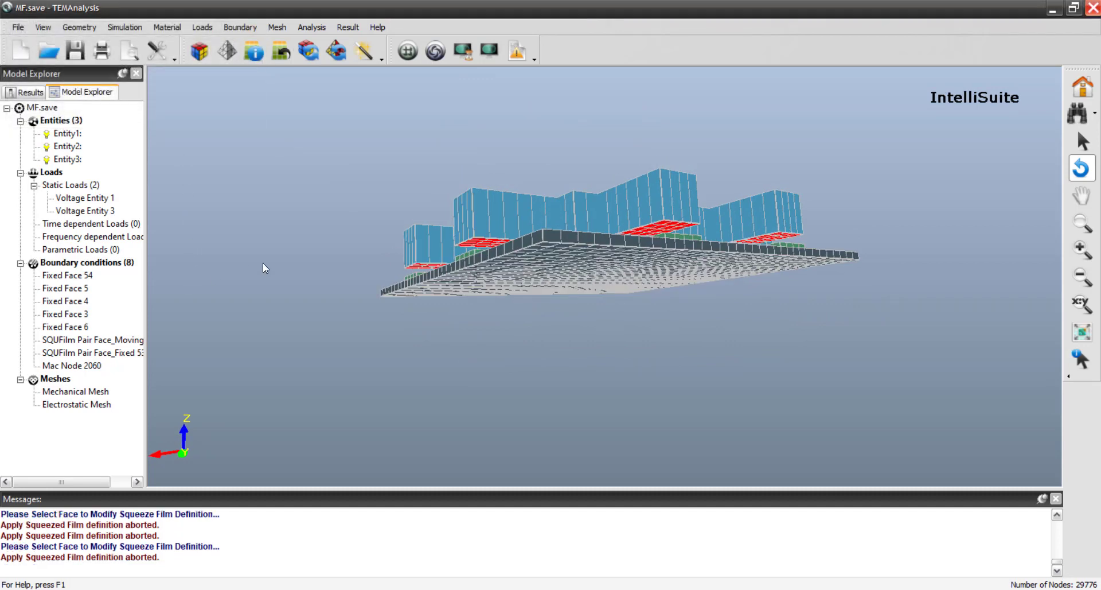
- Review the squeezed film face pair's viscosity, ambient pressure, fluid medium and paired faces, and accept the definition
left_click(241, 27)
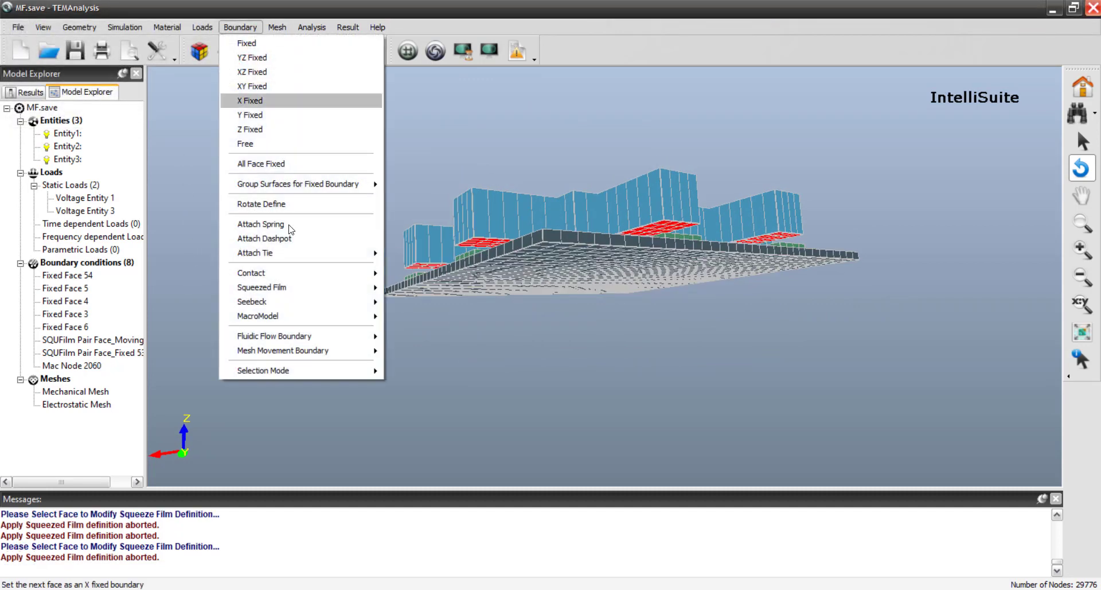
mouse_move(330, 288)
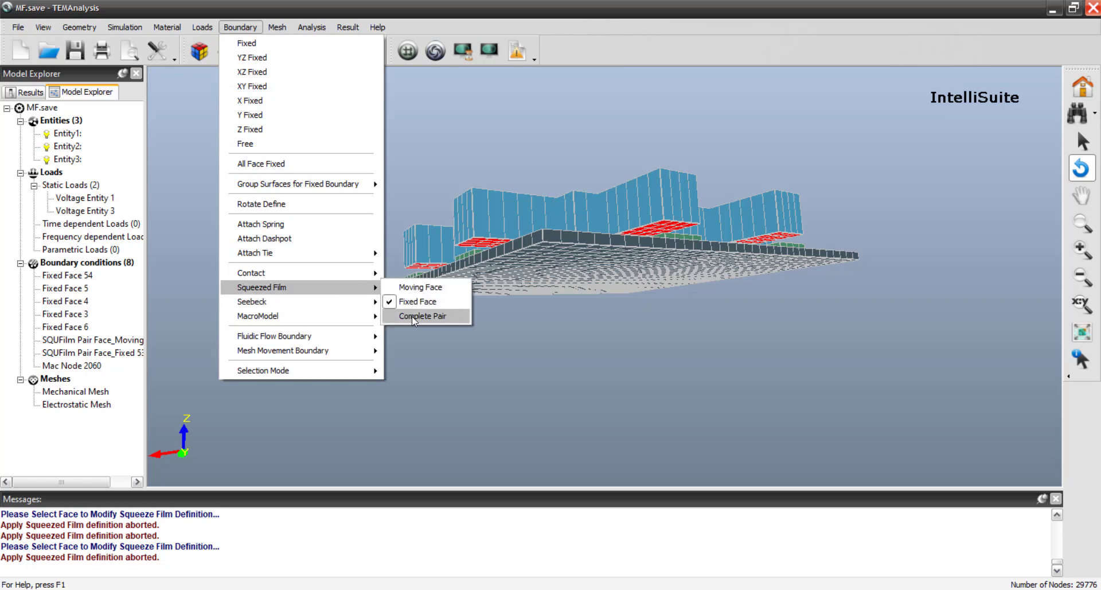
left_click(414, 317)
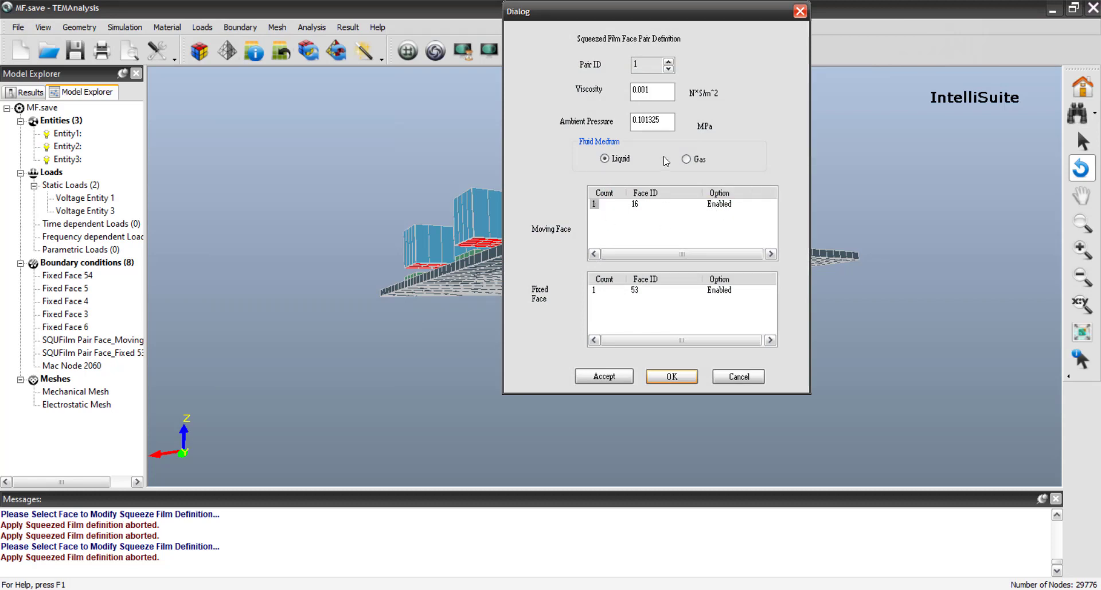
left_click(655, 93)
key("Tab")
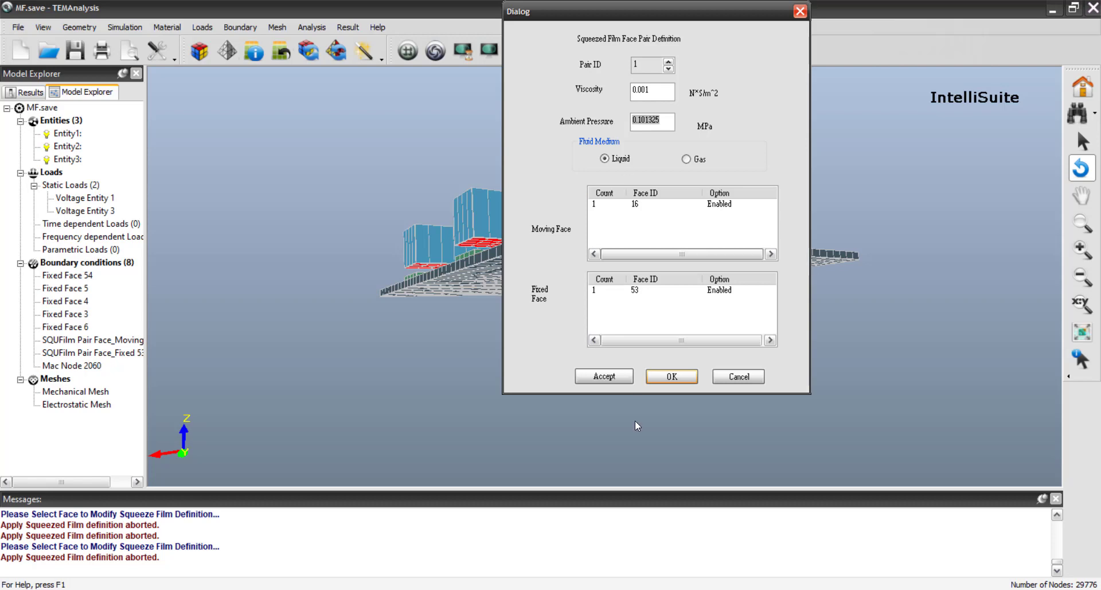
left_click(685, 378)
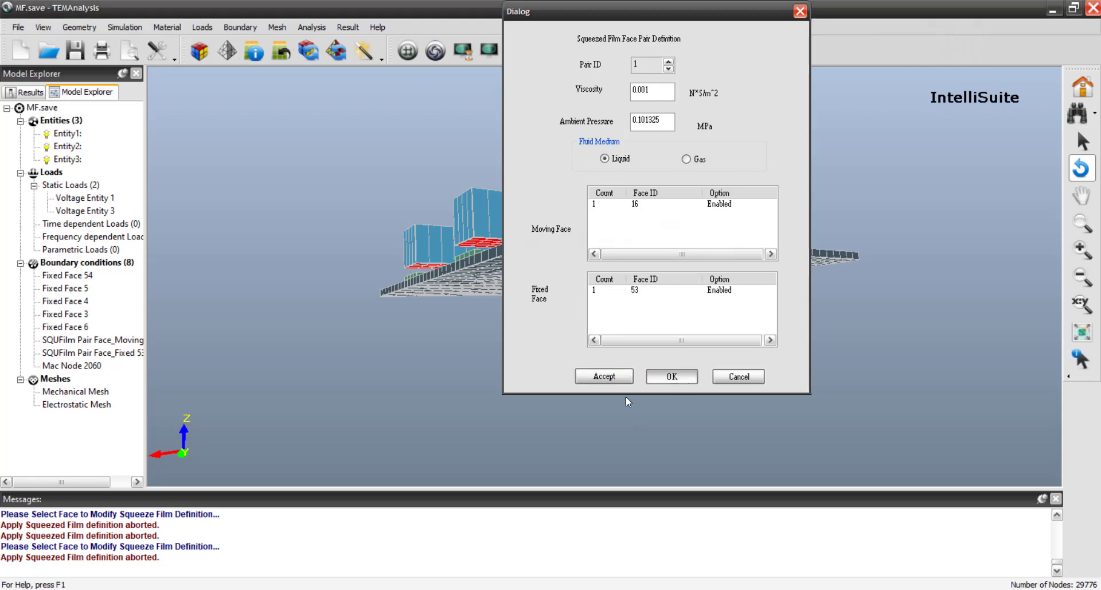
- Try to define a macro model representative node near the middle of the base plate's underside and cancel the naming
left_click_drag(522, 170, 632, 275)
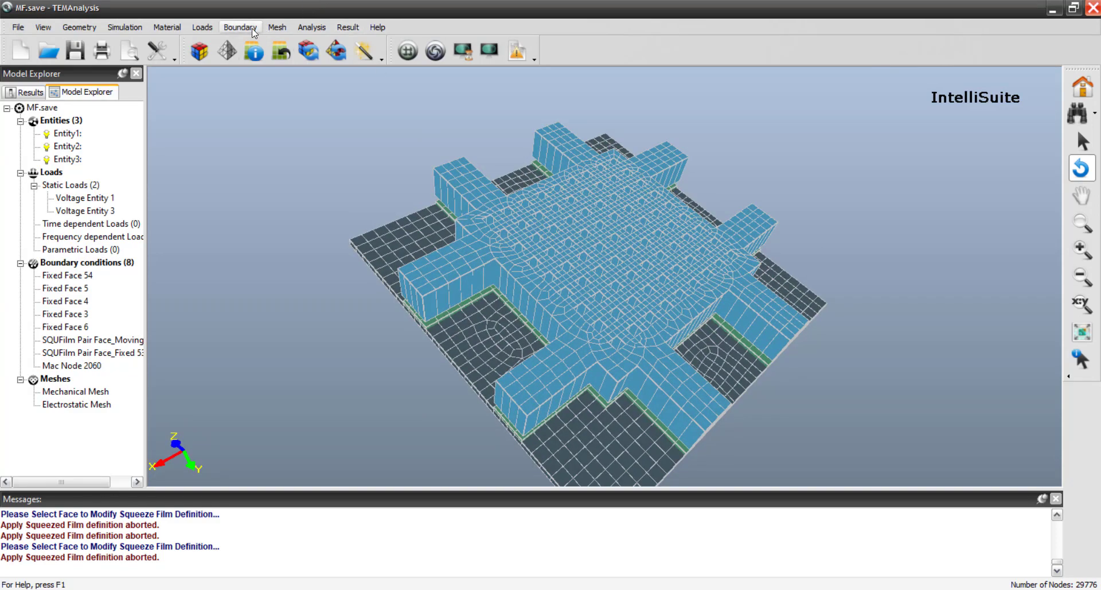
left_click_drag(373, 241, 609, 167)
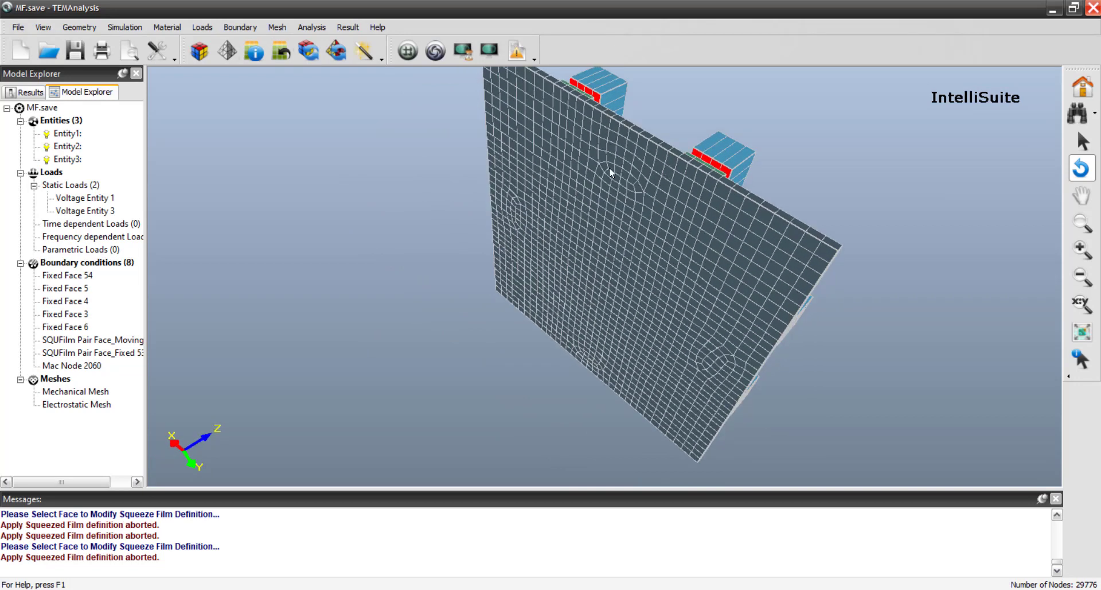
left_click(202, 27)
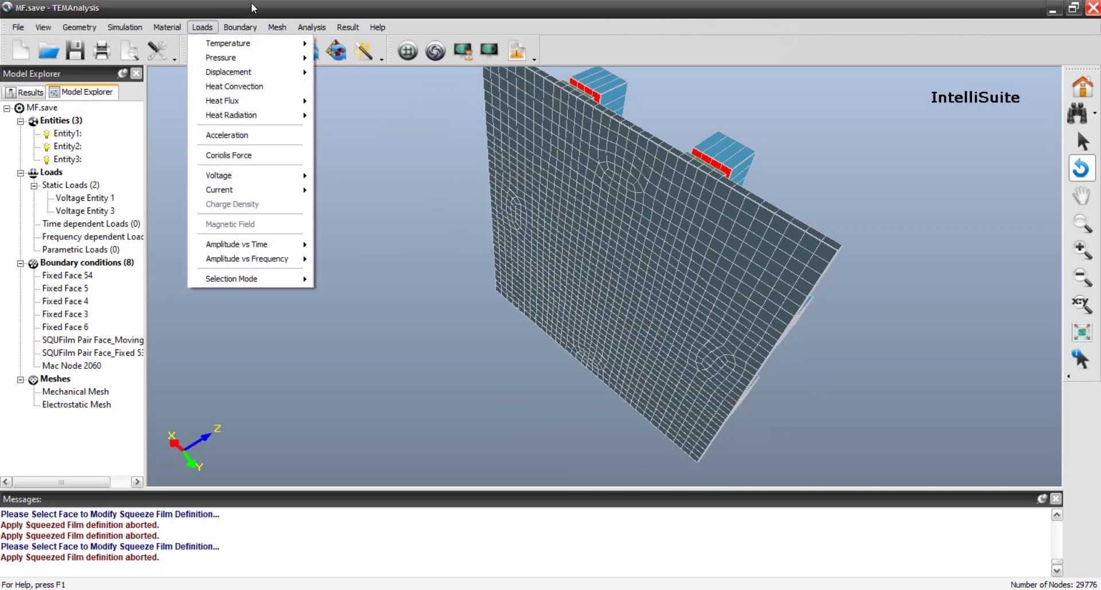
mouse_move(244, 29)
mouse_move(363, 315)
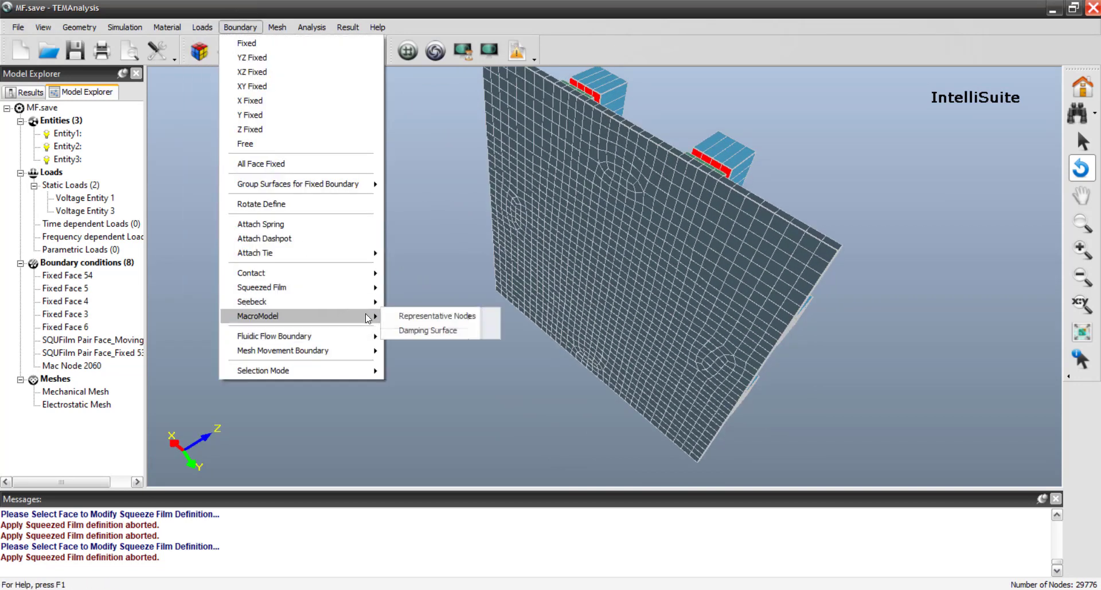
left_click(470, 316)
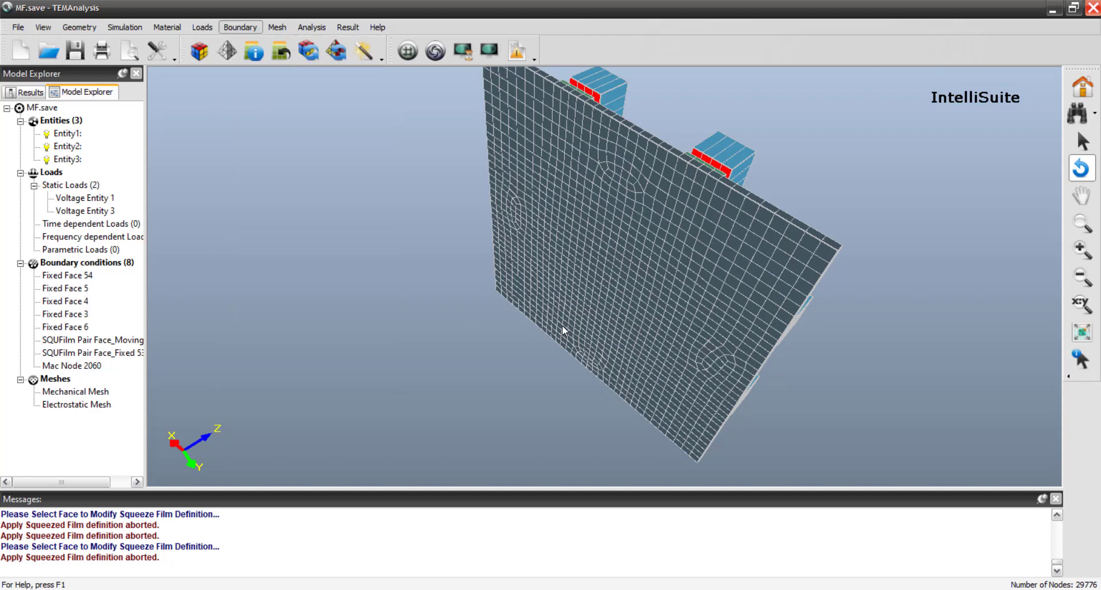
left_click(590, 268)
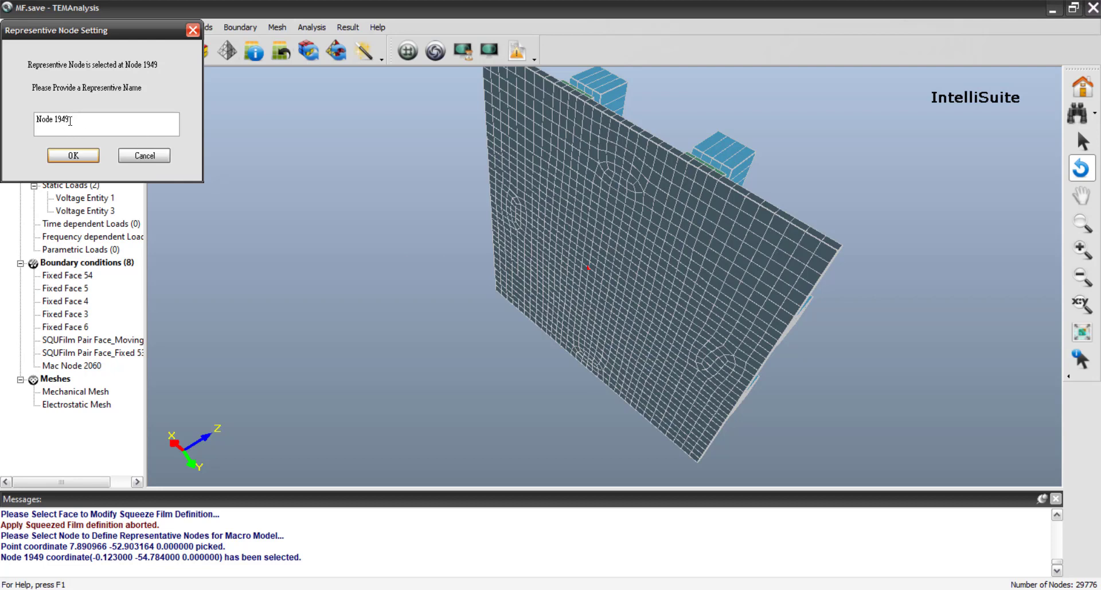
left_click(144, 156)
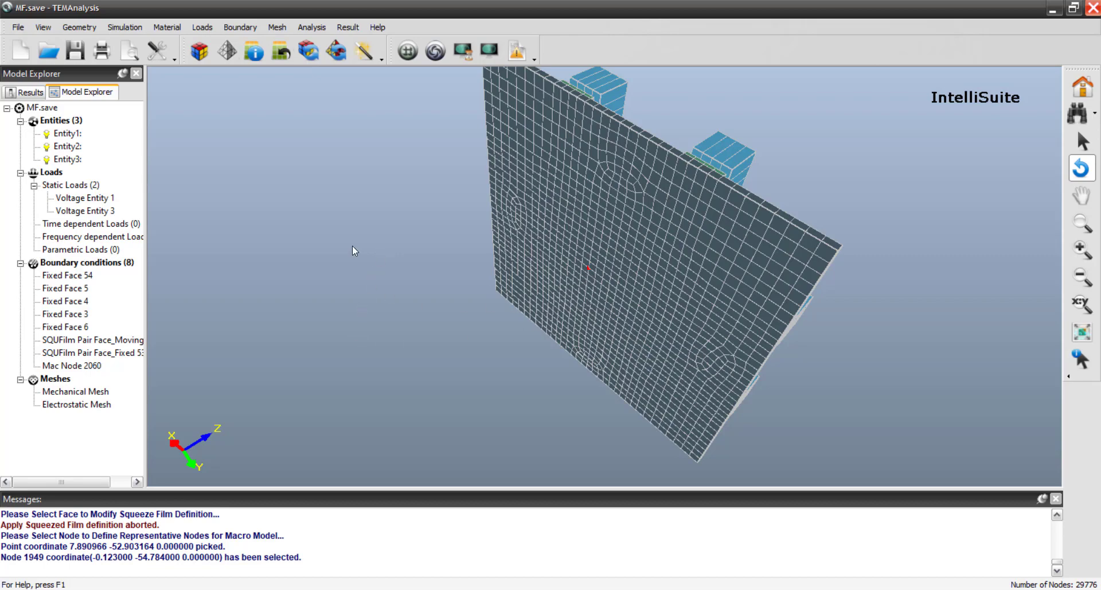
- Start the macro model fluid damping extraction for 1000 to 20000 Hz with 5 frequencies, 20 simulation points per period and 2 periods
left_click_drag(423, 324, 635, 260)
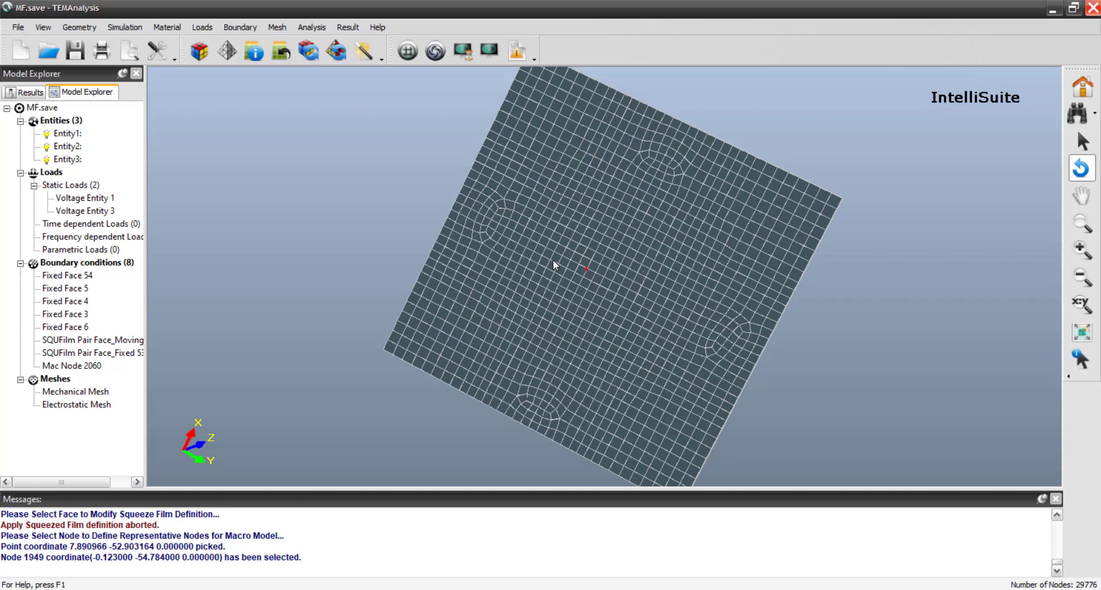
left_click_drag(401, 152, 425, 379)
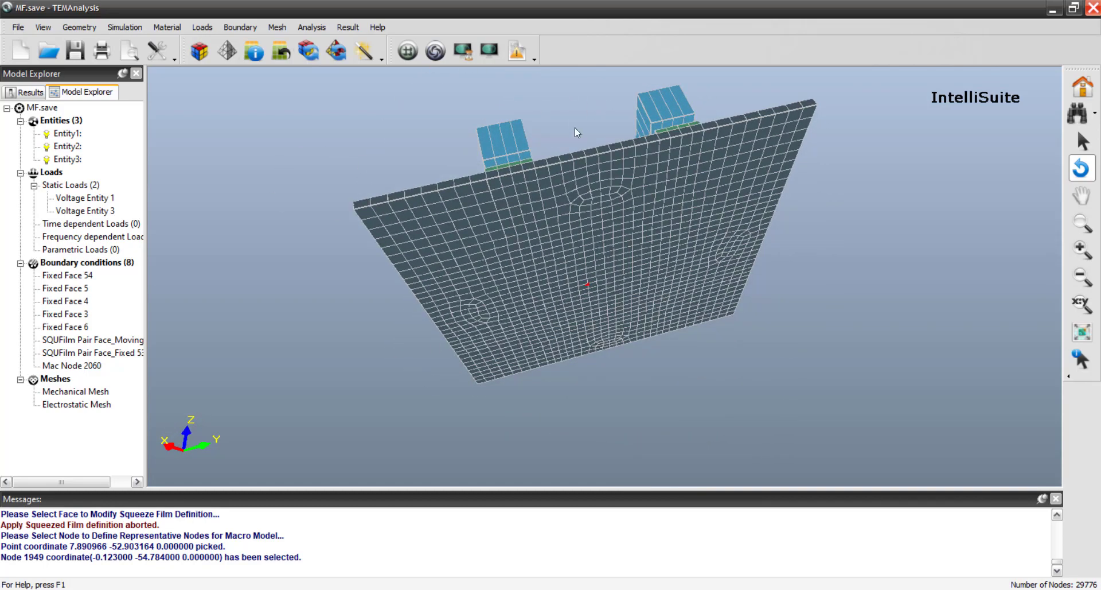
left_click_drag(575, 127, 611, 303)
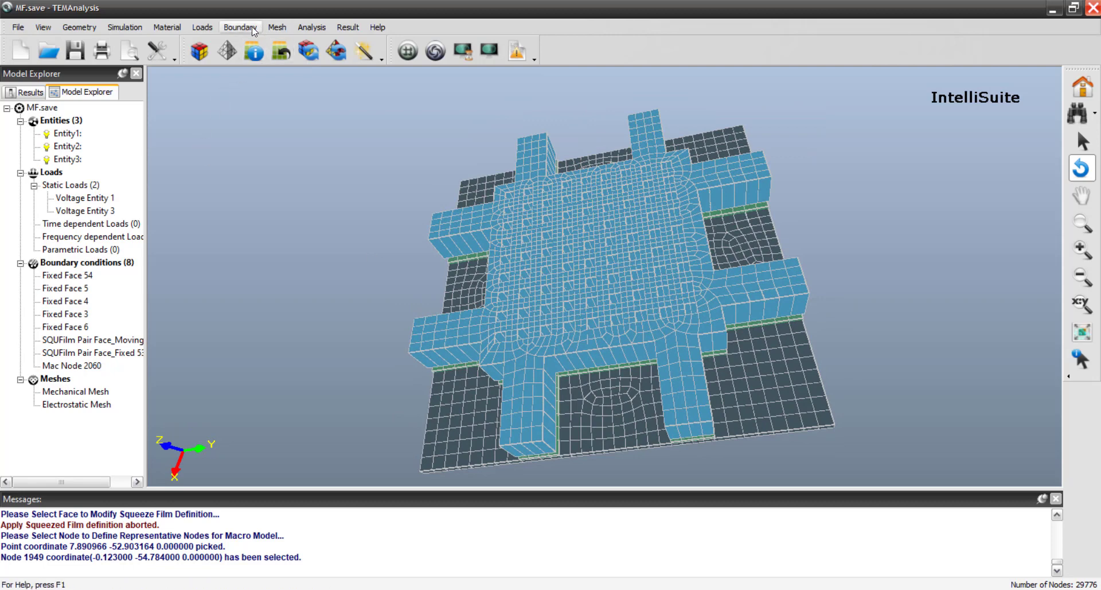
left_click(307, 27)
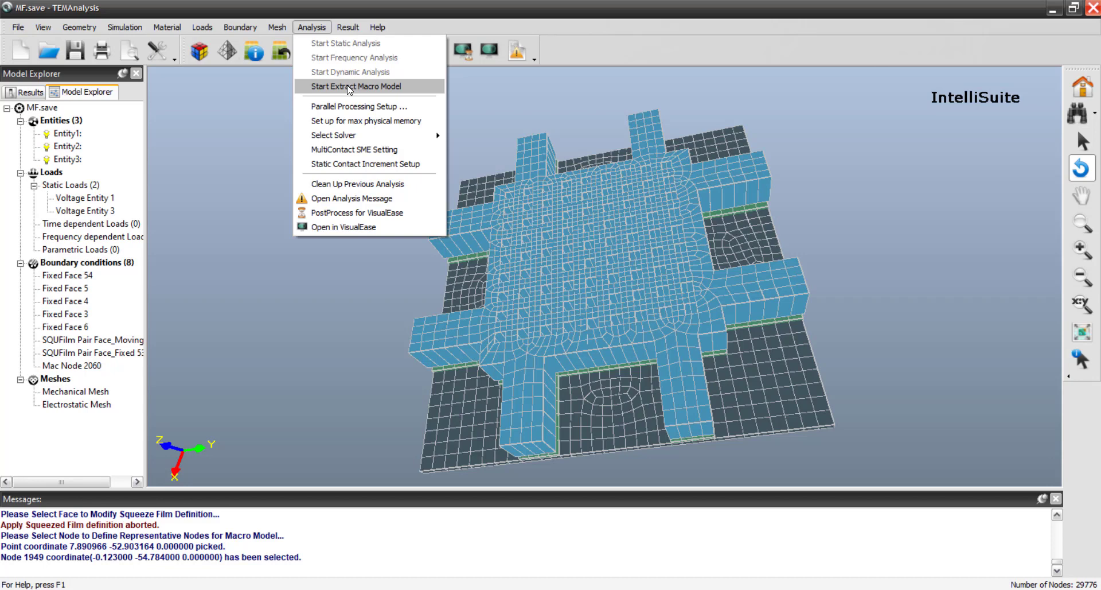
left_click(347, 87)
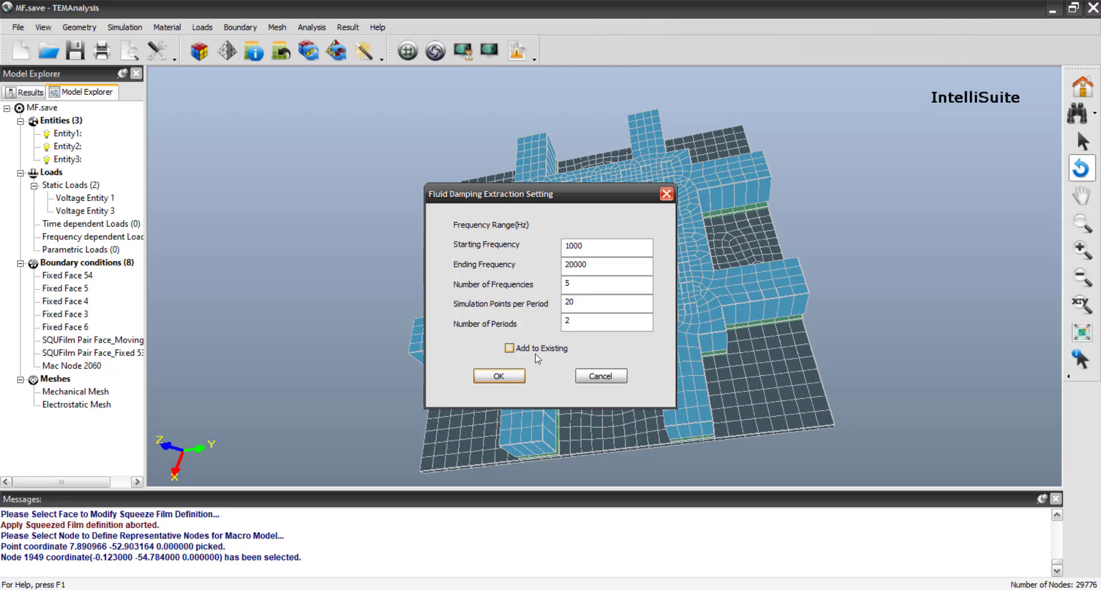
left_click(507, 382)
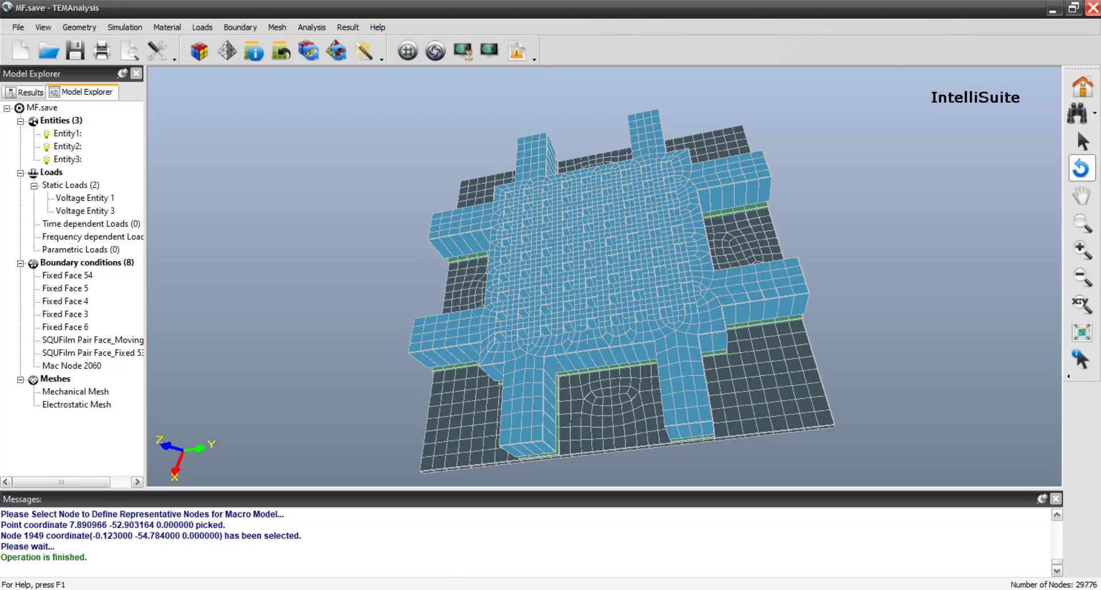
- Switch to File Explorer and copy curr.macmodel, str.out and macmodel.out from the Microphone folder
mouse_move(369, 589)
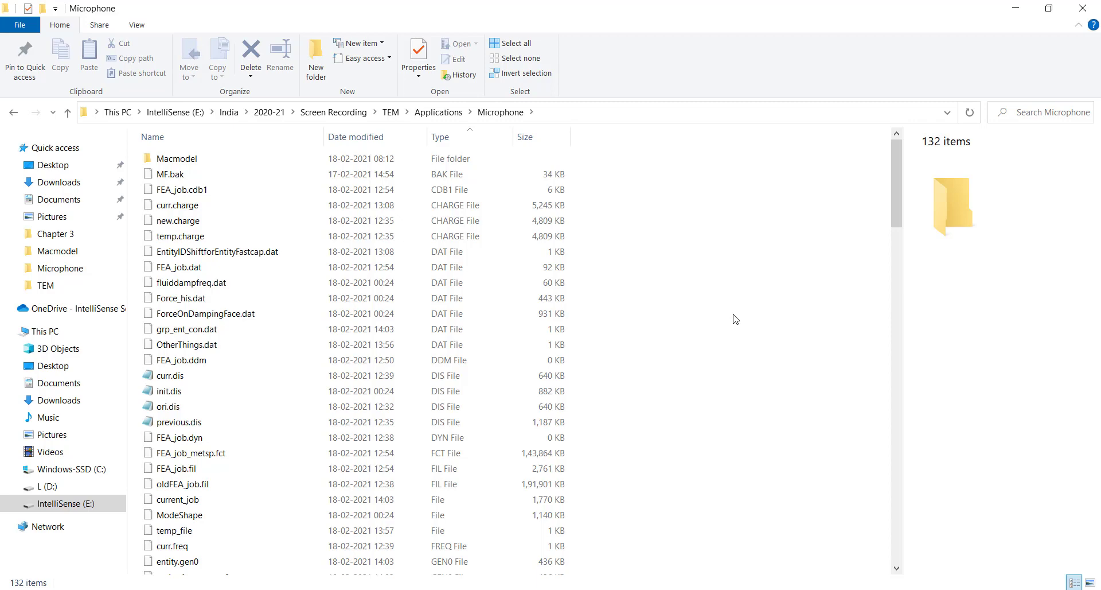
scroll(736, 319, "down", 18)
left_click(212, 232)
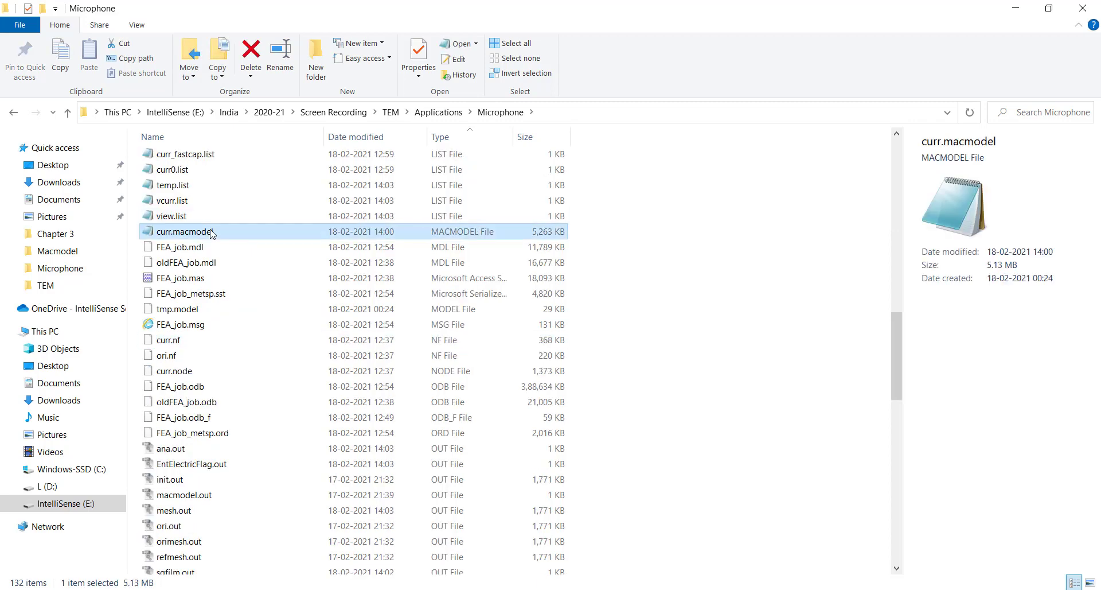
scroll(630, 311, "down", 1)
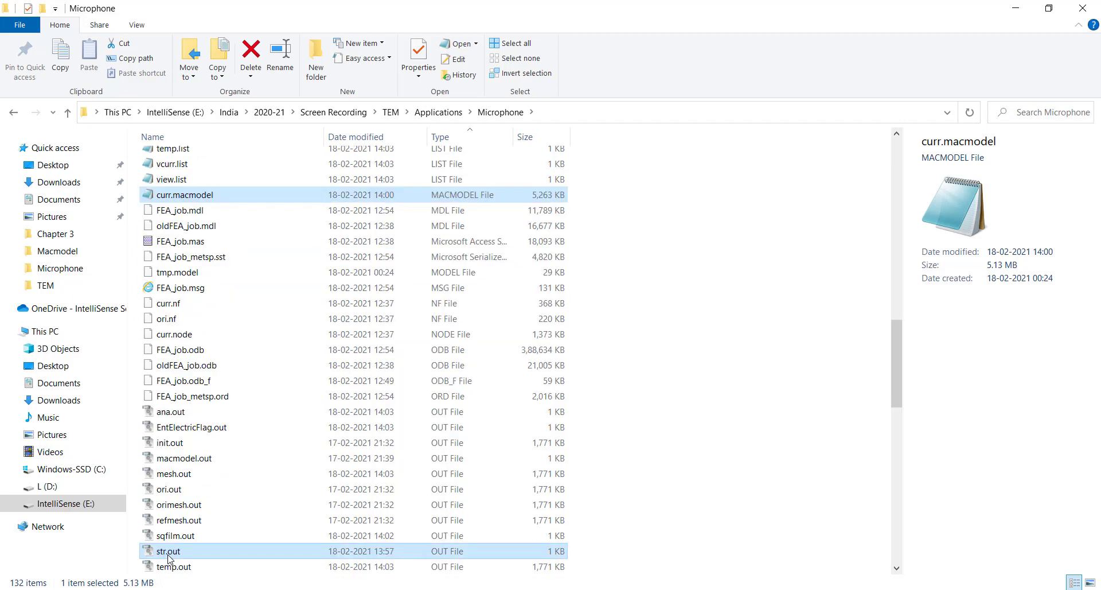
left_click(172, 551, "ctrl")
scroll(602, 404, "down", 1)
left_click(177, 418, "ctrl")
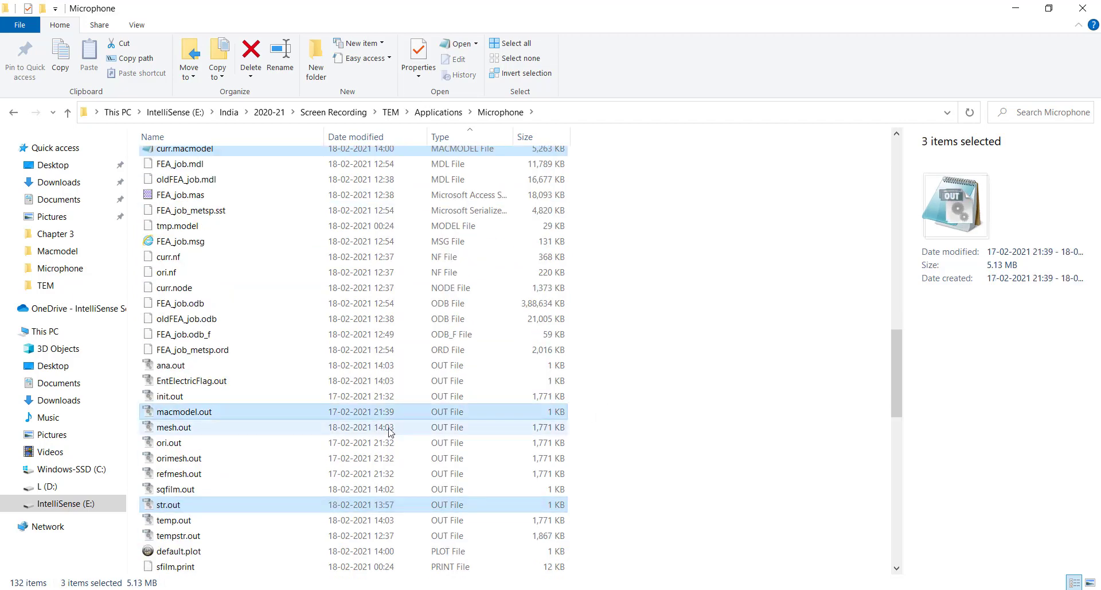
right_click(197, 414)
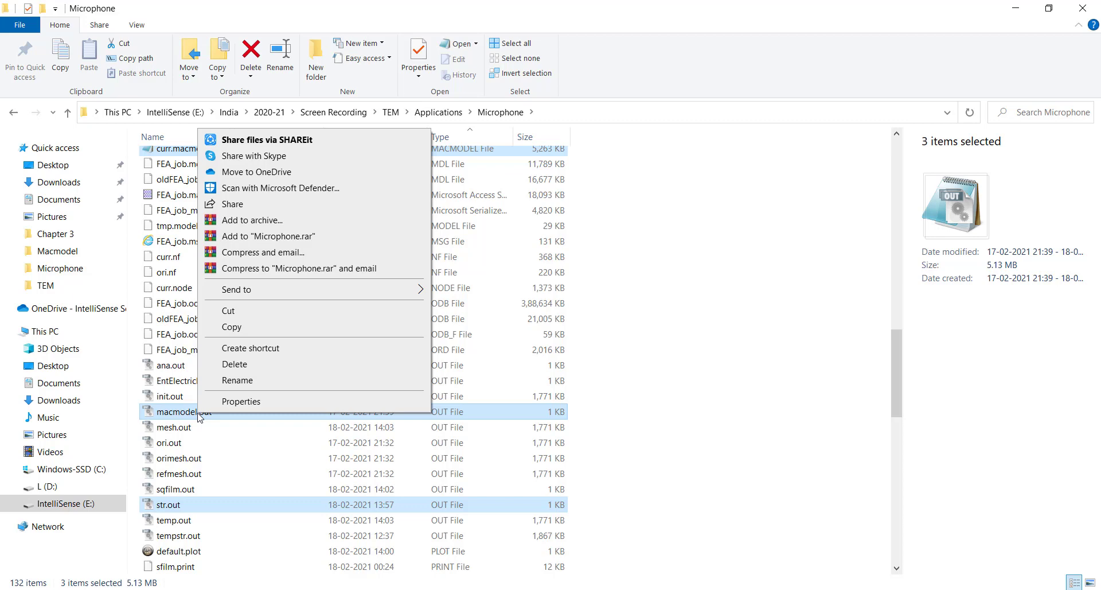
left_click(248, 328)
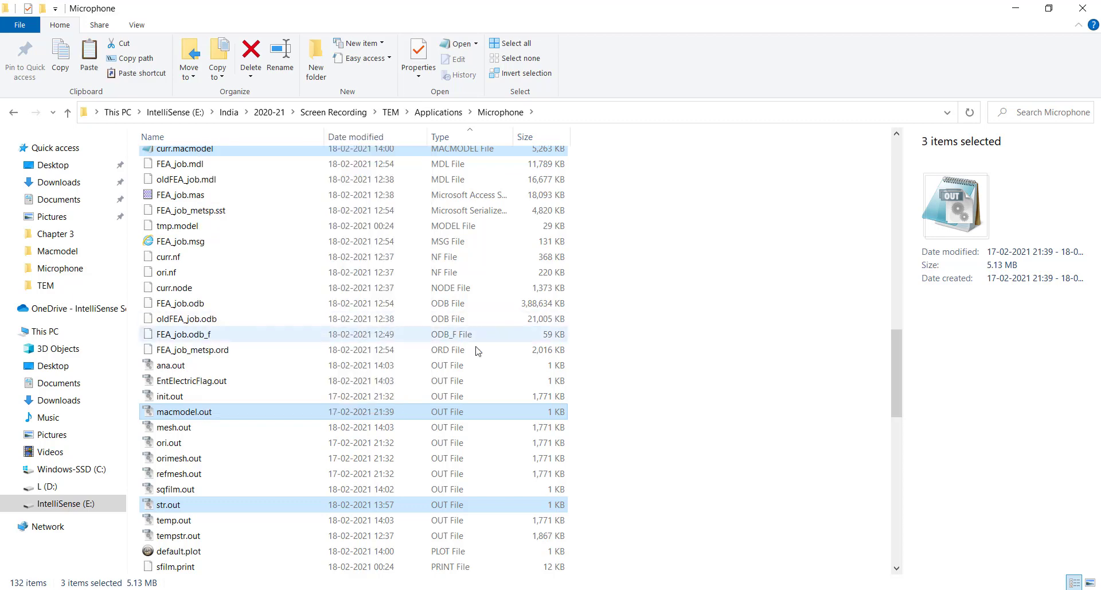
- Try to paste the copied macro model files into the Macmodel subfolder
scroll(767, 305, "up", 20)
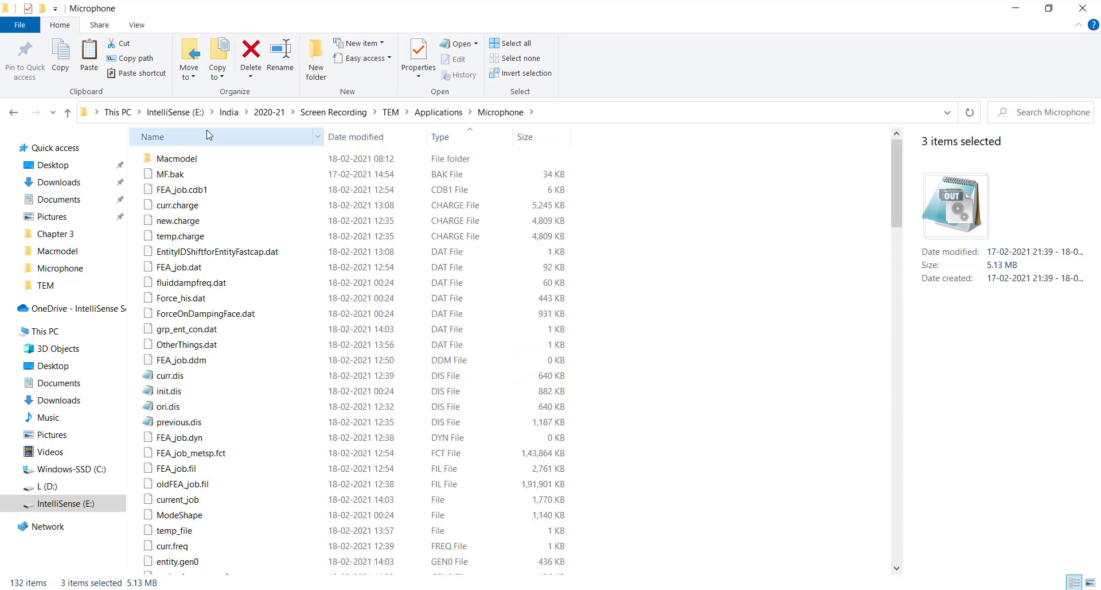
double_click(183, 158)
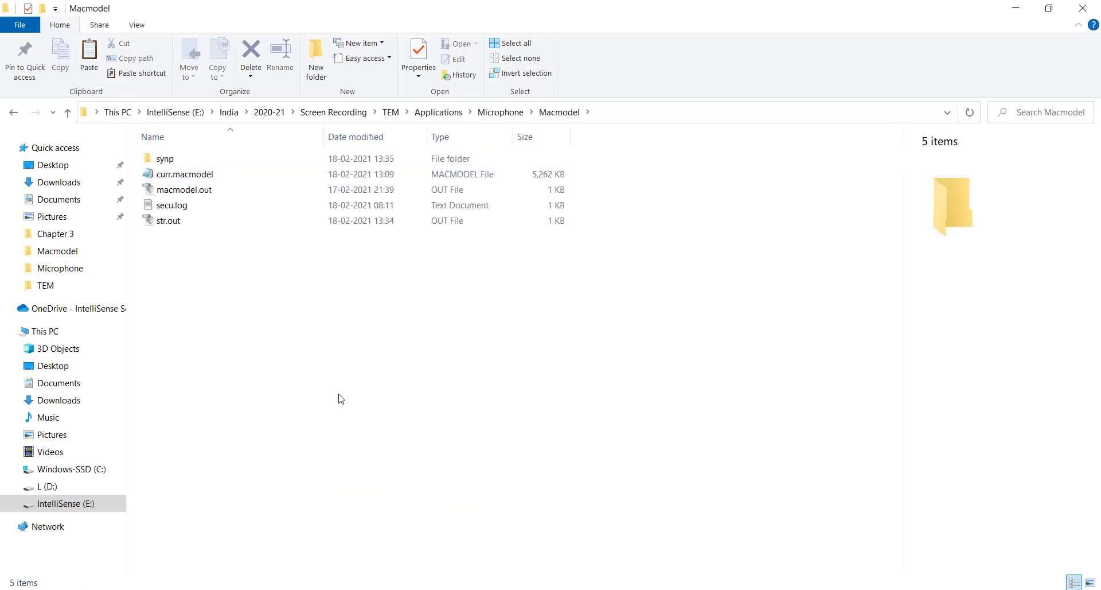
right_click(330, 335)
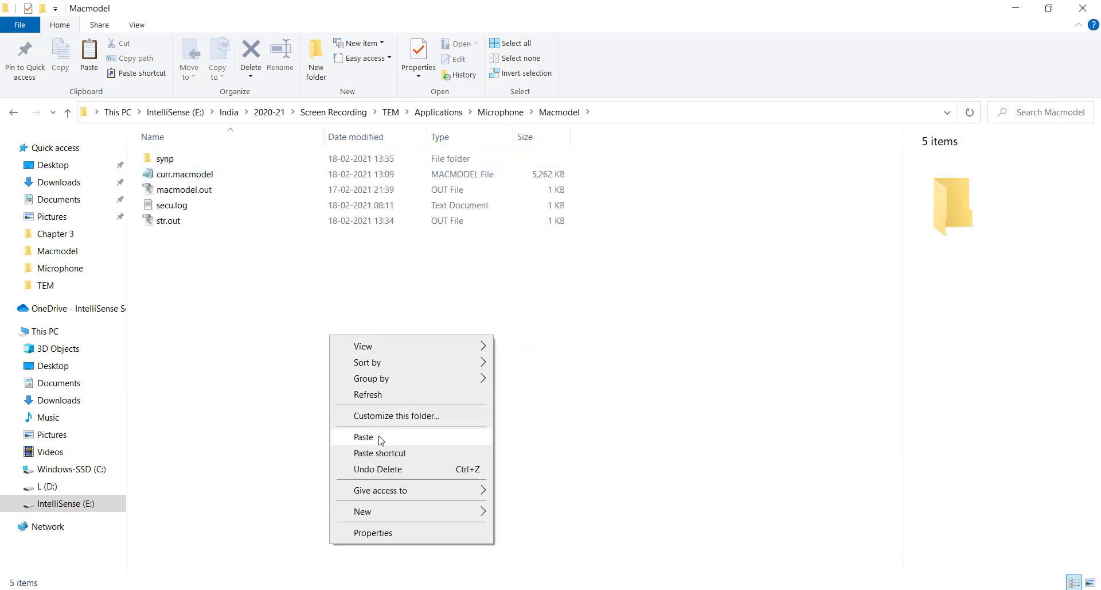
left_click(570, 334)
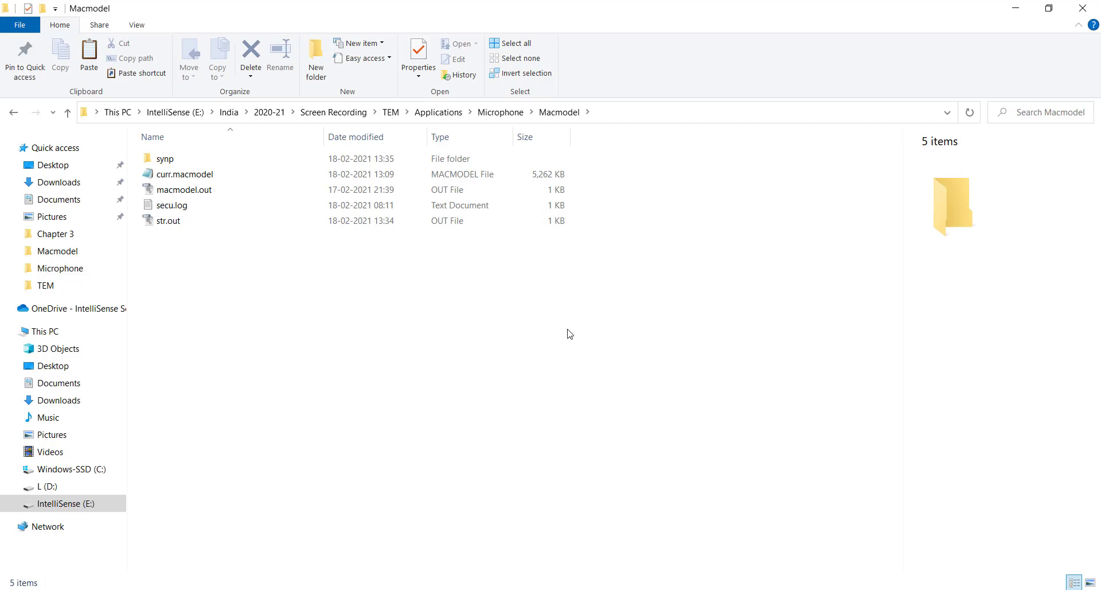
left_click(185, 224)
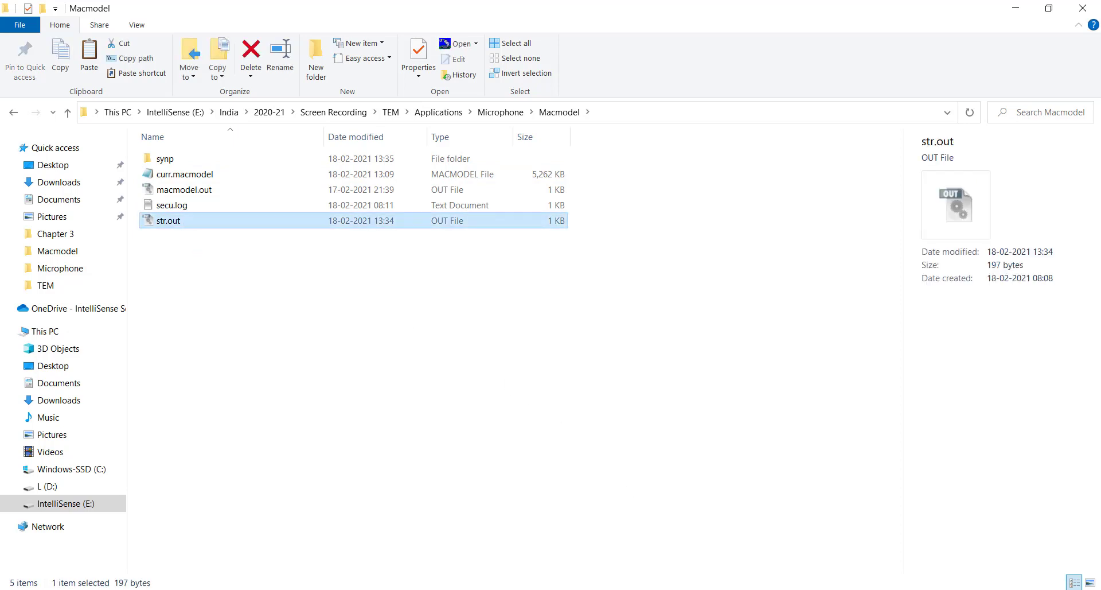
- Switch back to TEMAnalysis and exit the program
left_click(725, 588)
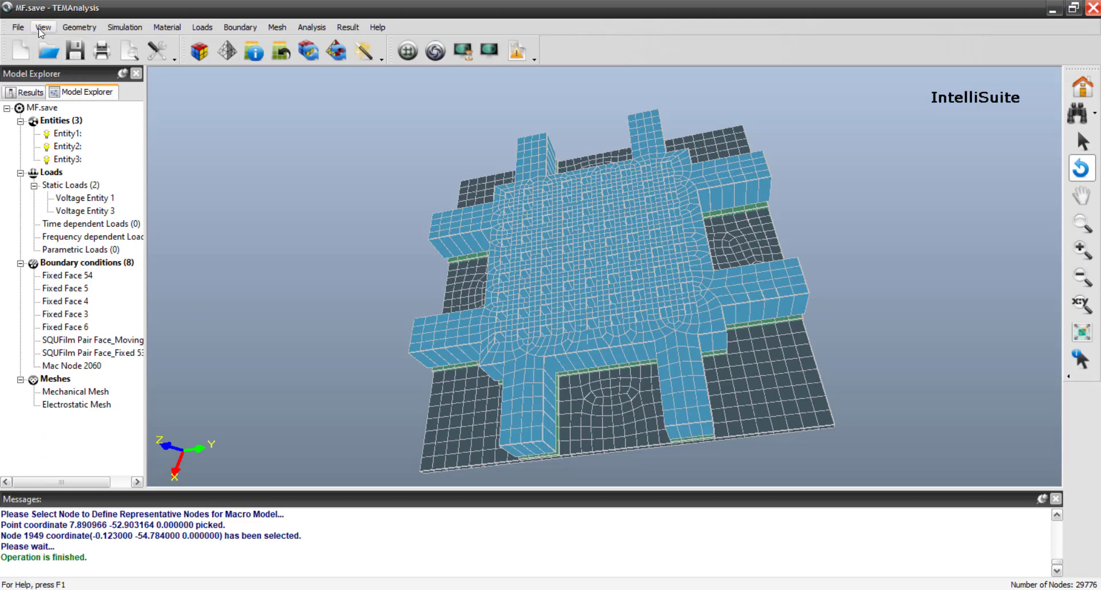
left_click(23, 27)
left_click(80, 449)
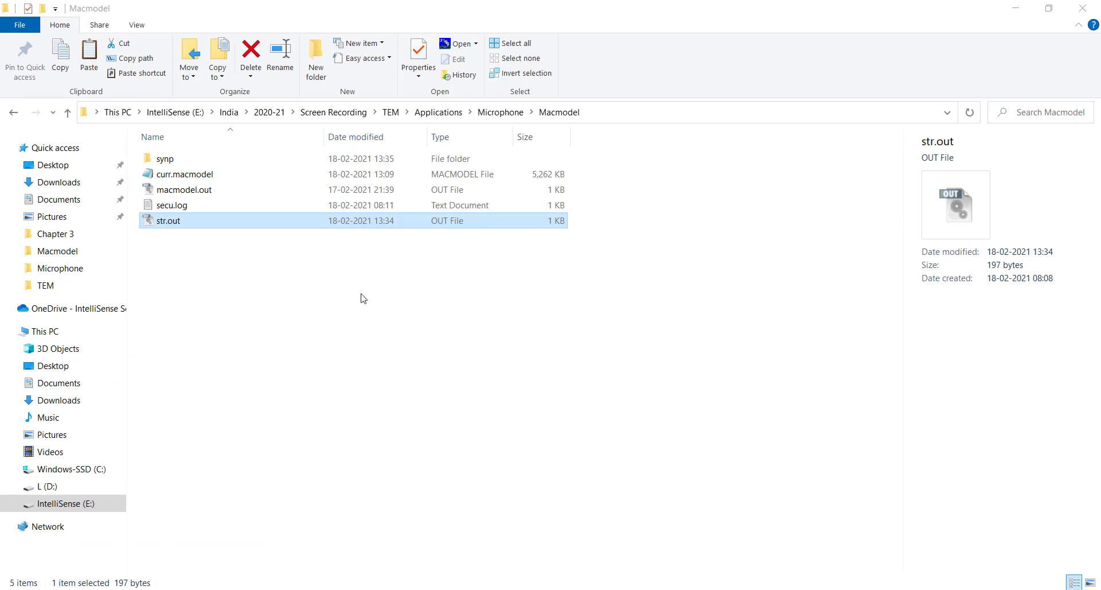
- Reopen the Macmodel subfolder, examine the contents of curr.macmodel in Notepad, and close the file
left_click(504, 113)
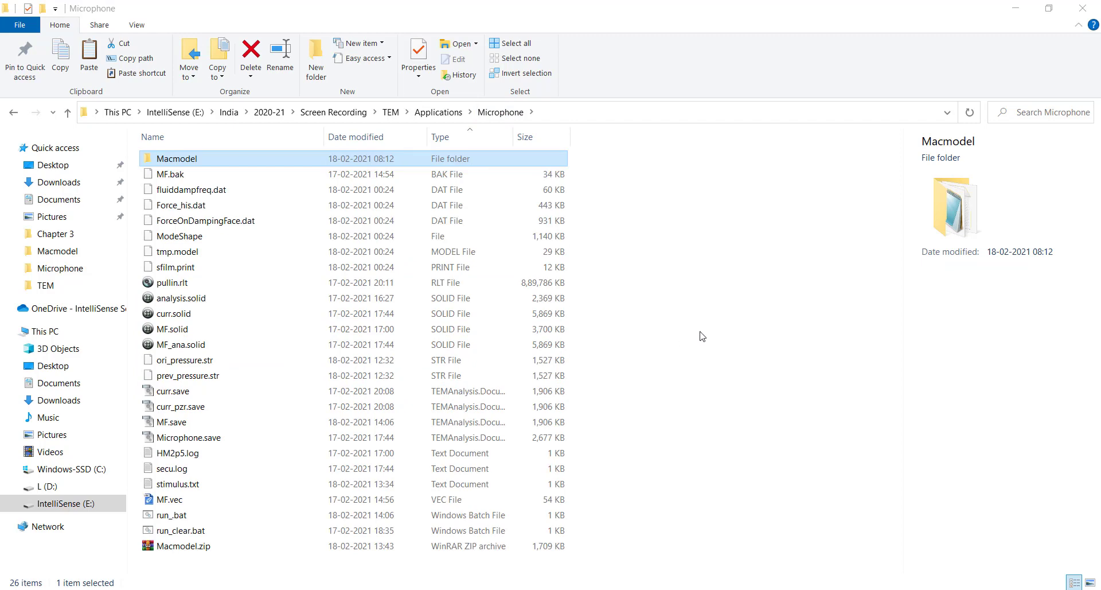
key("Return")
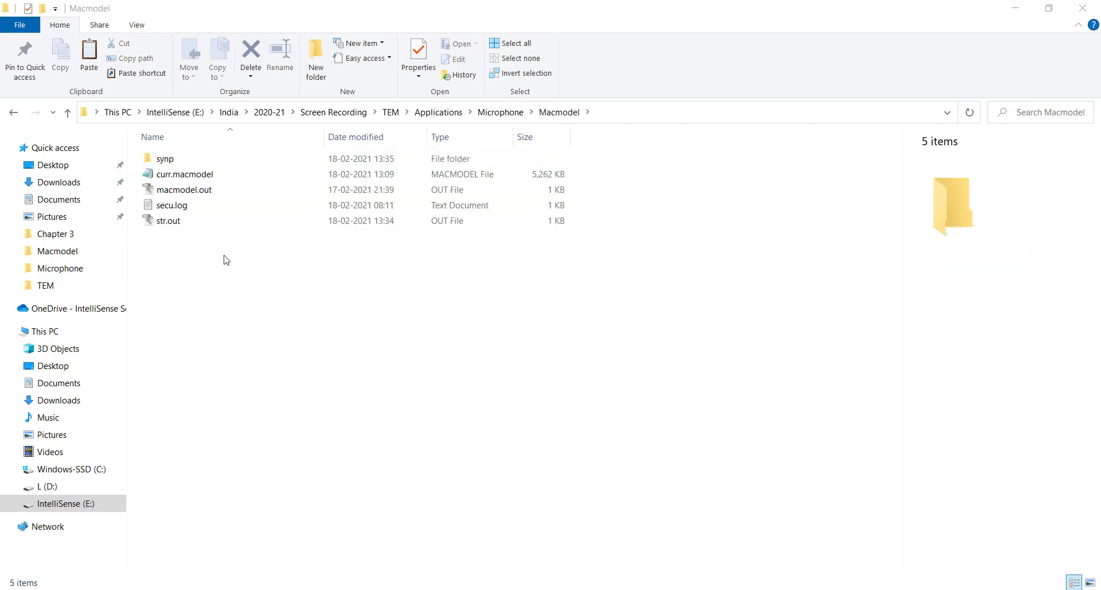
left_click(225, 172)
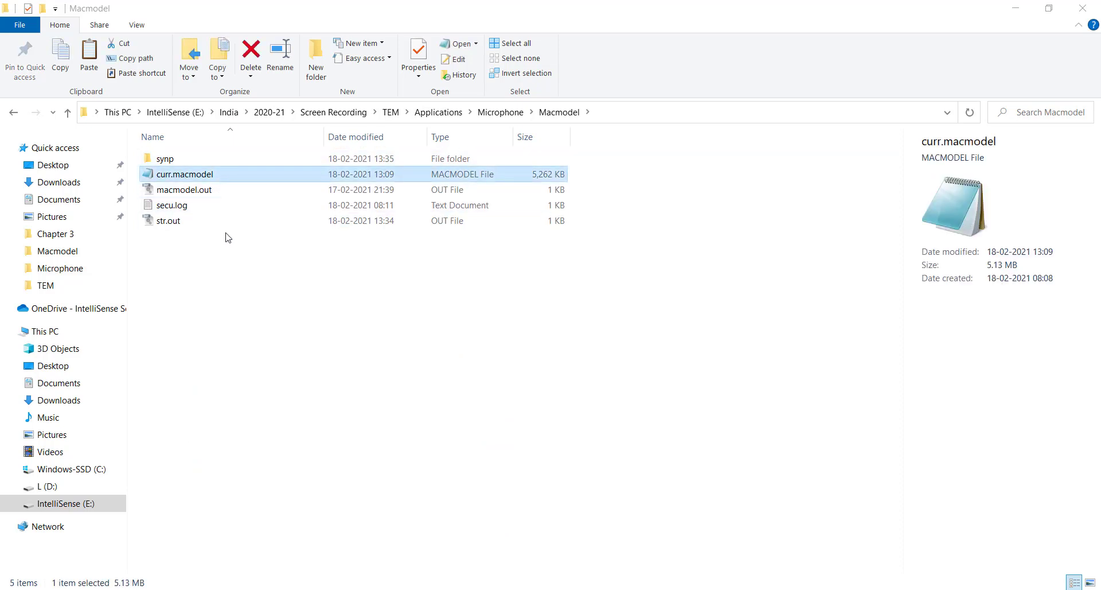
double_click(186, 179)
scroll(956, 140, "down", 13)
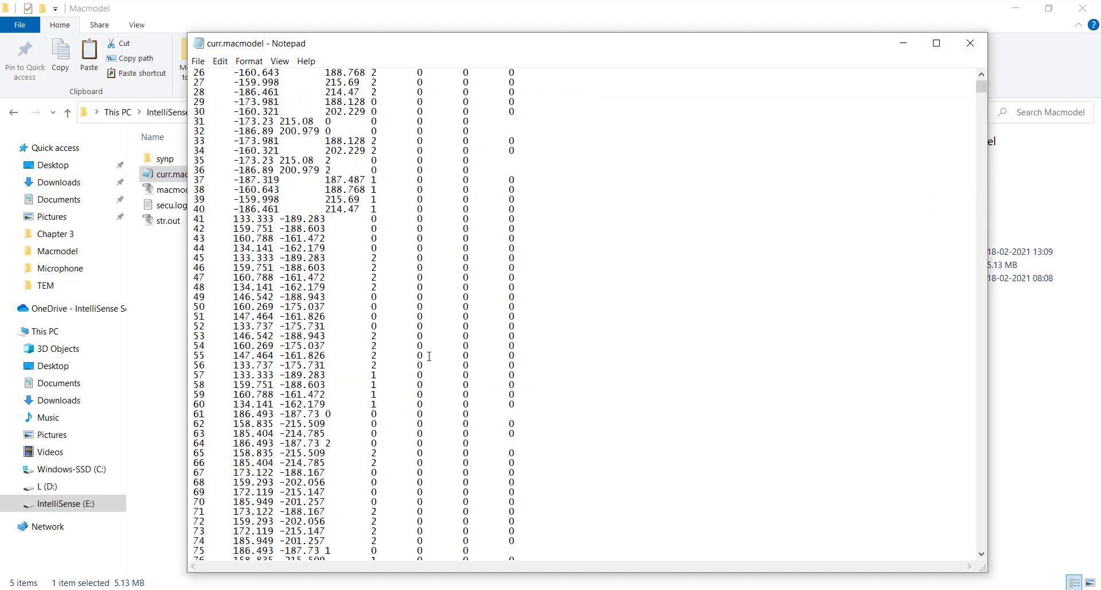
left_click_drag(982, 86, 979, 248)
left_click(971, 43)
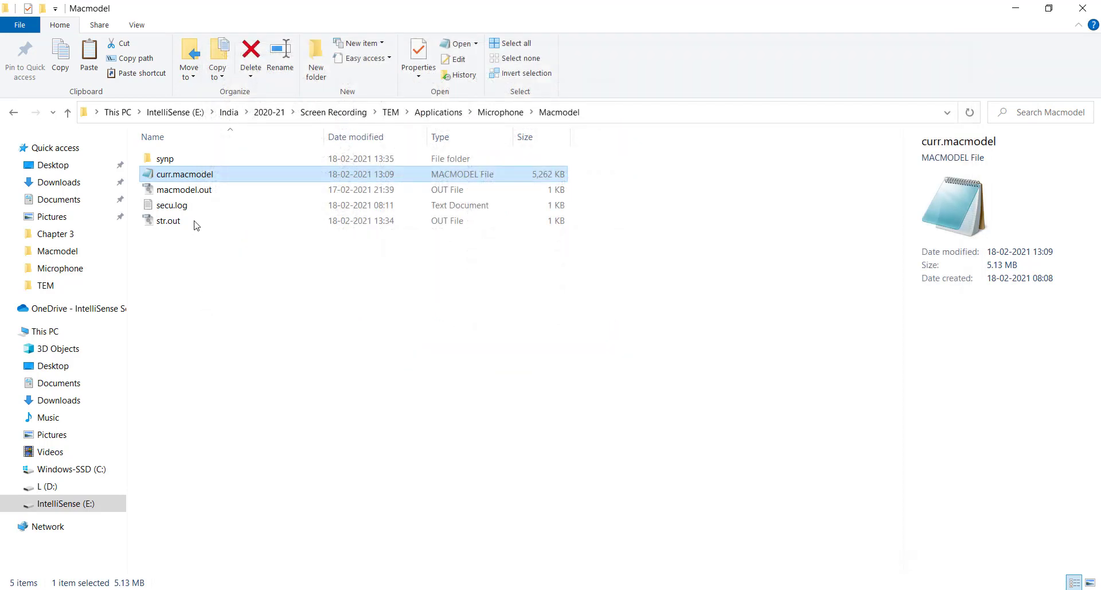
- Examine the representative node definition in macmodel.out with Notepad and close the file
left_click(195, 192)
right_click(194, 193)
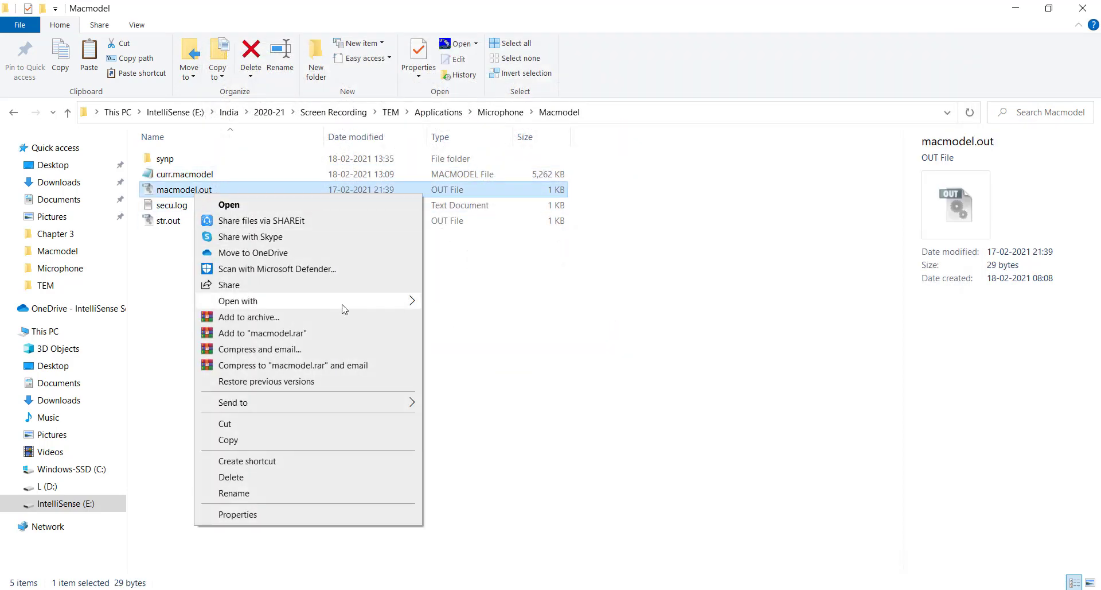
mouse_move(345, 304)
left_click(459, 303)
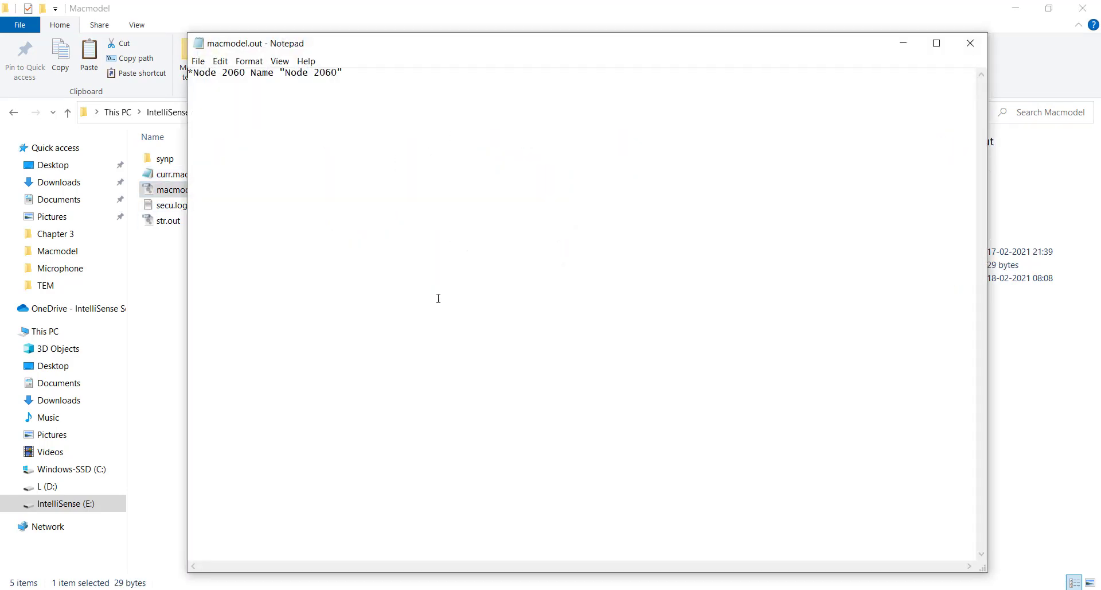
left_click(970, 43)
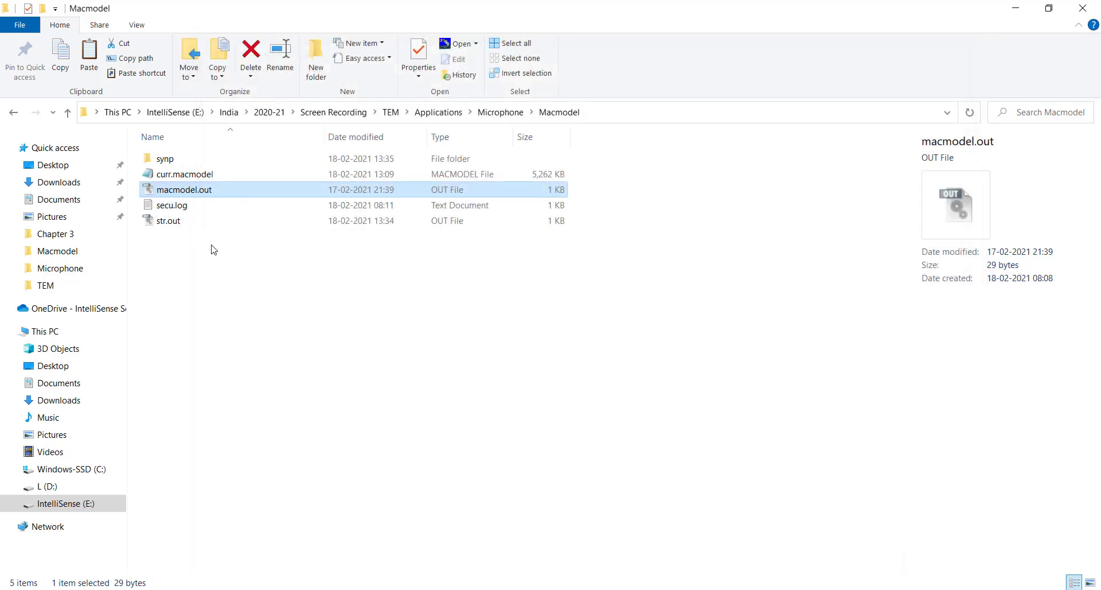
- Examine the boundary conditions and voltage loads in str.out with Notepad and close the file
left_click(185, 225)
right_click(186, 225)
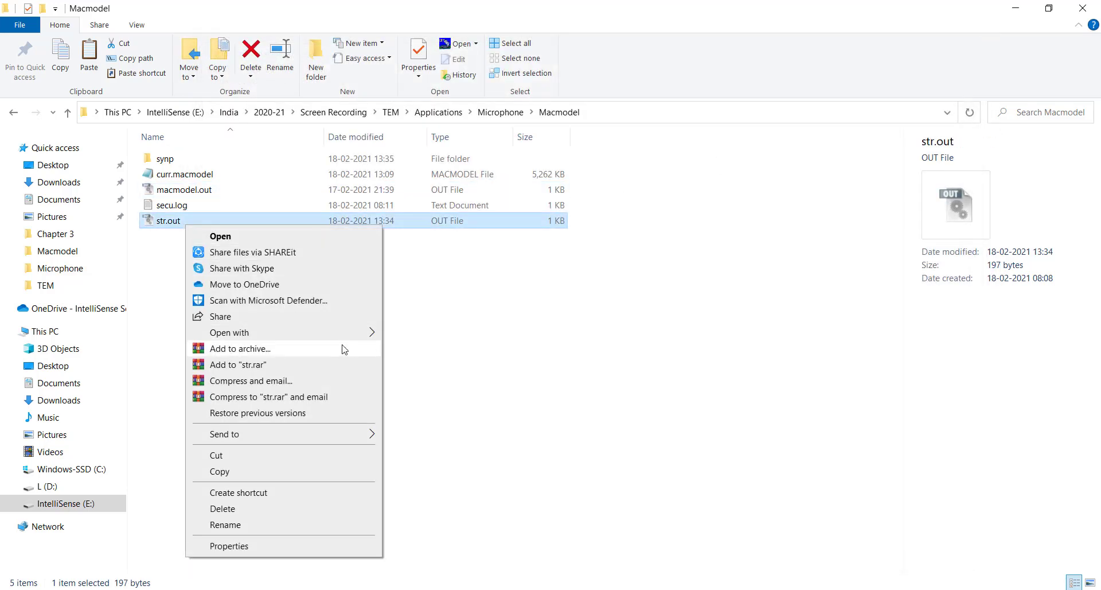
mouse_move(350, 339)
left_click(453, 336)
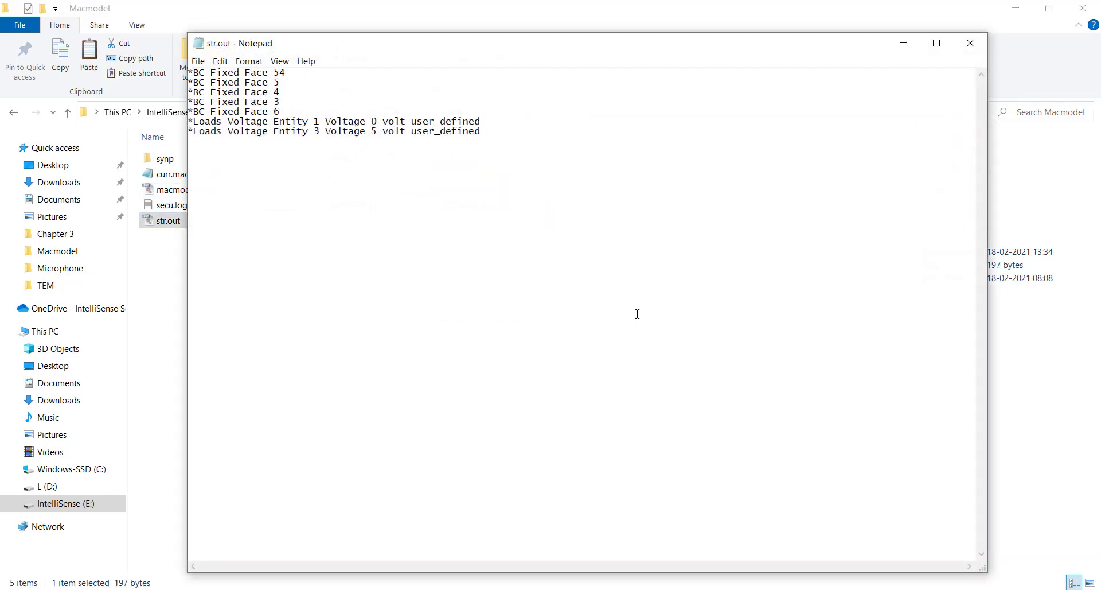
left_click(970, 43)
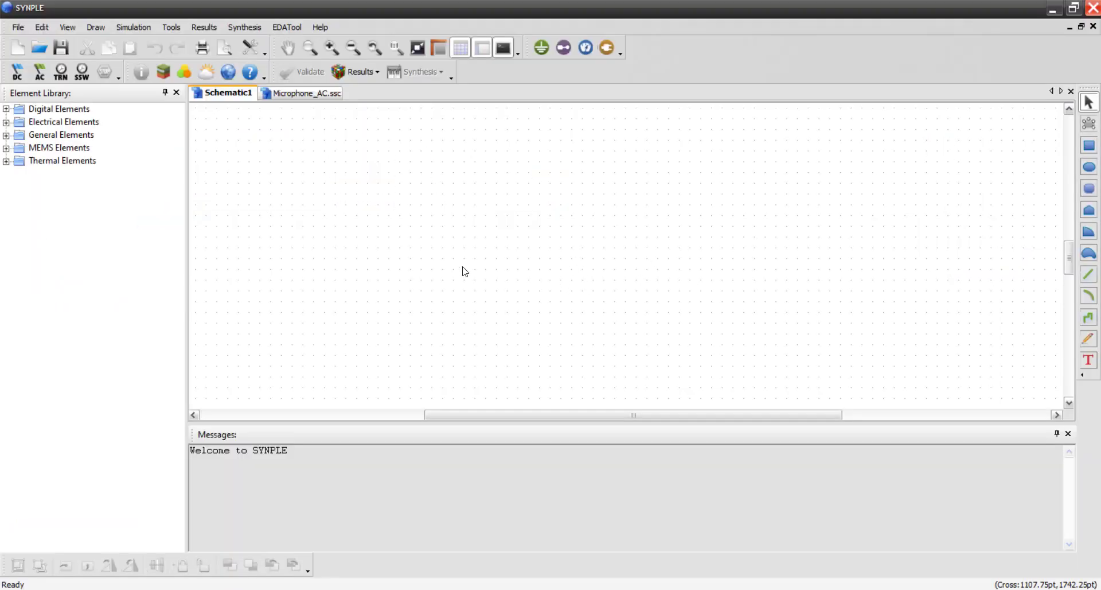
- Place a MacroModelI element from the MEMS macro-models library in the middle of SYNPLE's blank Schematic1
left_click(6, 148)
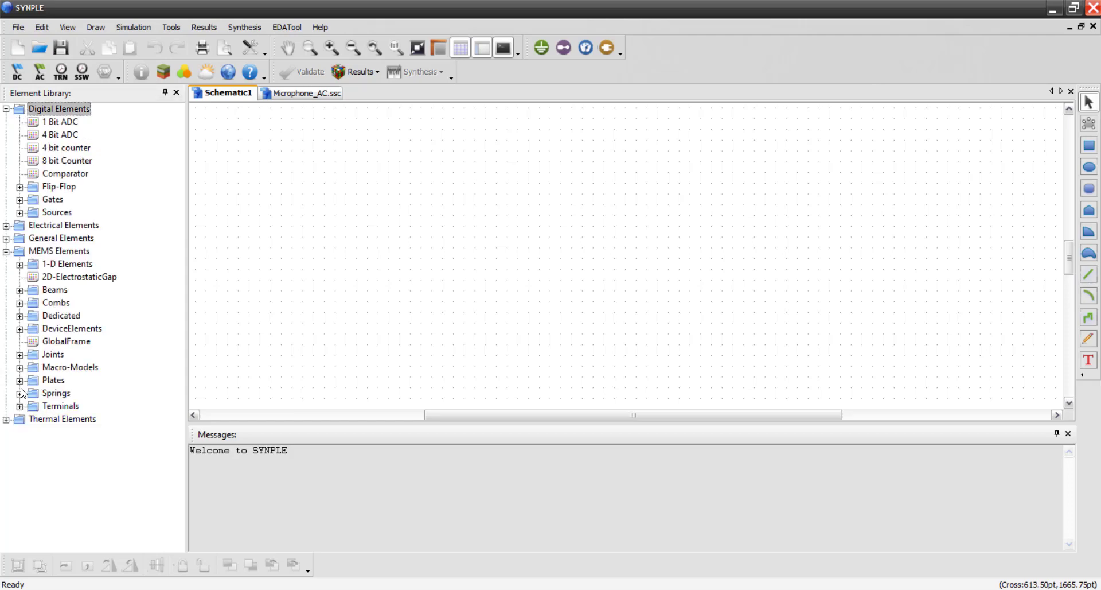
left_click(20, 367)
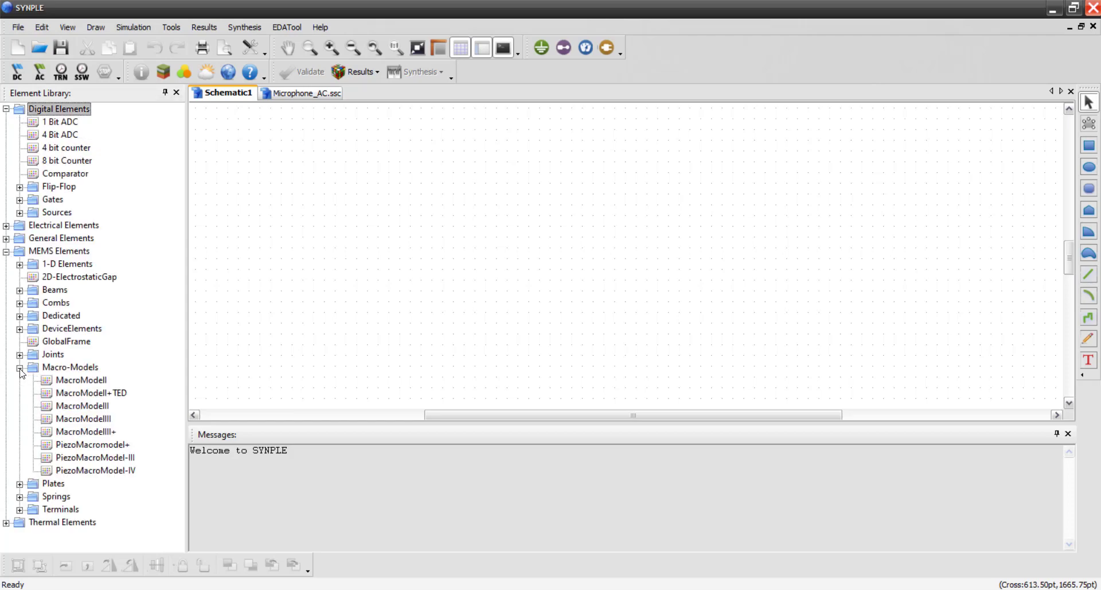
left_click(81, 379)
left_click(581, 174)
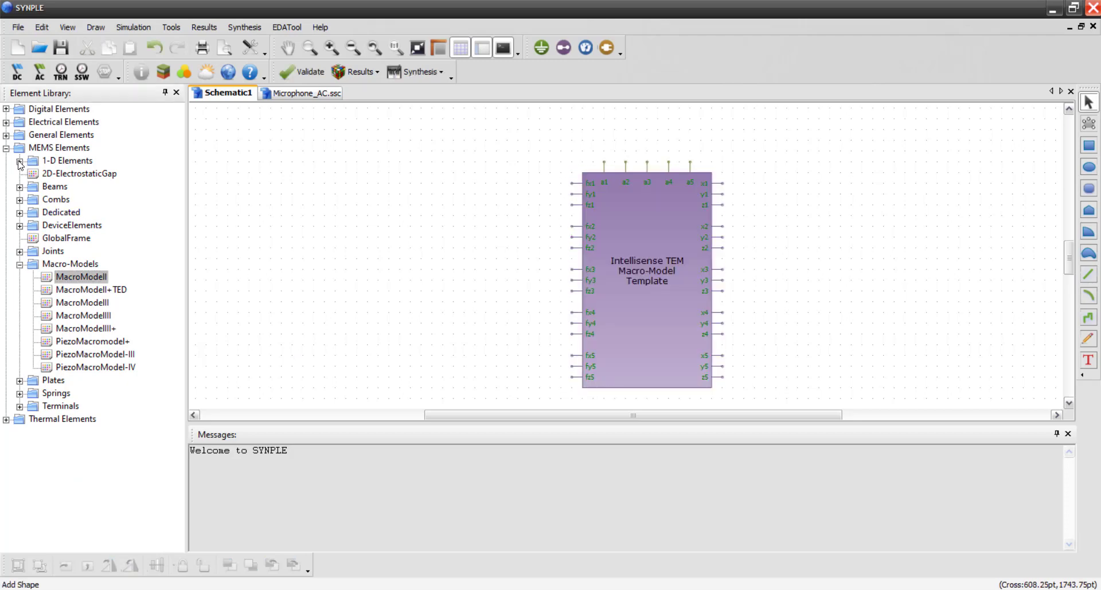
- Place a Voltage DC Source above the macro model's a1 terminal and rotate it upside down
left_click(5, 122)
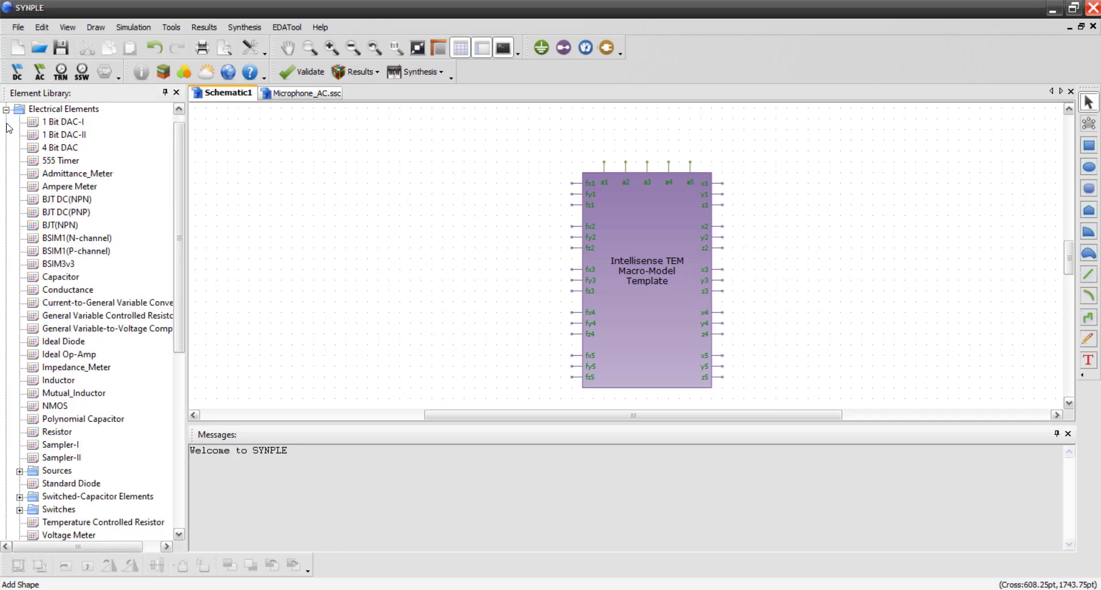
left_click(19, 470)
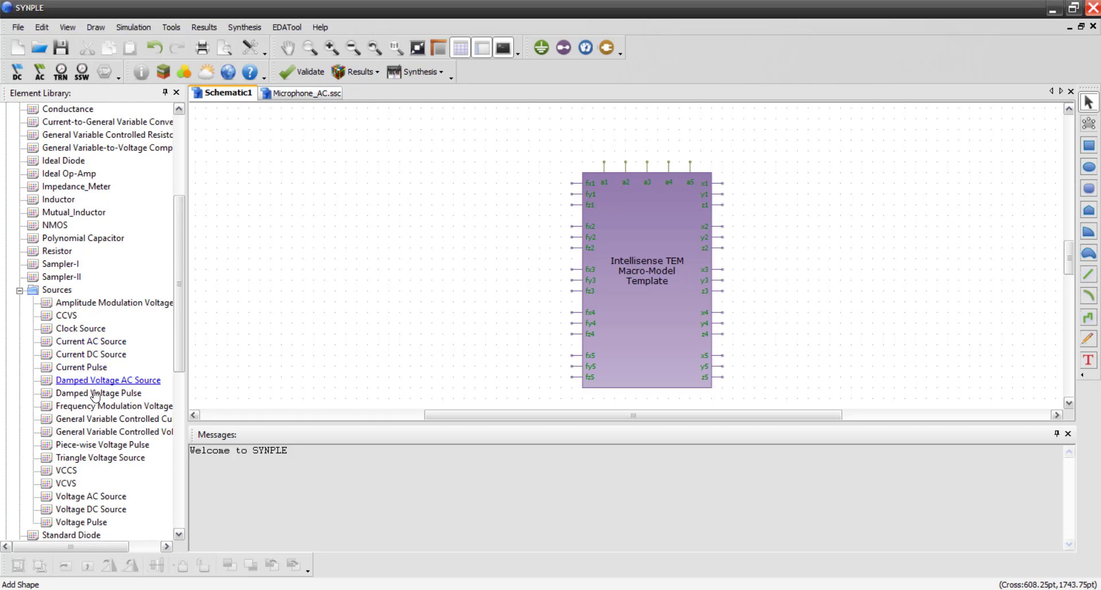
left_click(92, 508)
left_click_drag(96, 485, 601, 202)
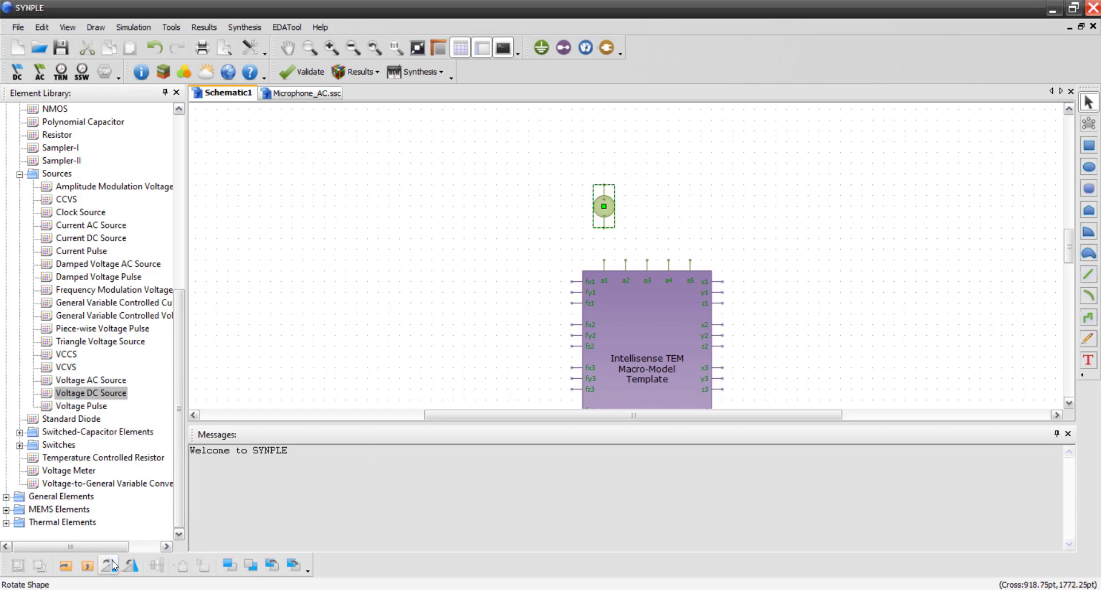
left_click(112, 562)
left_click(112, 562)
left_click(448, 242)
- Wire the DC source to terminal a1, and connect its free end and terminal a2 to a new ground symbol
left_click_drag(604, 227, 604, 261)
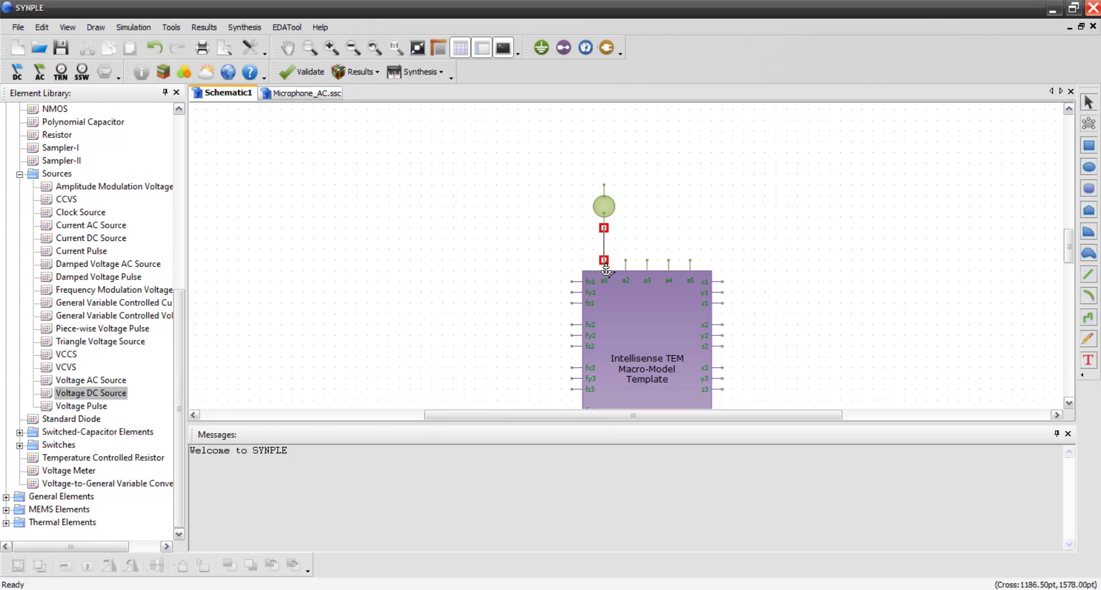
left_click(541, 48)
left_click(750, 203)
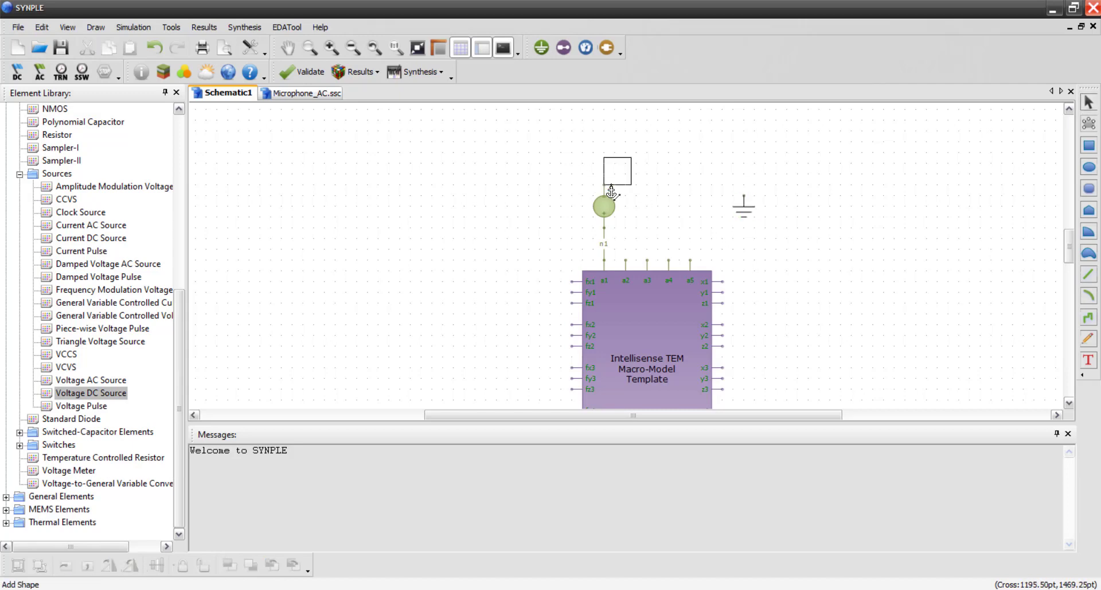
left_click_drag(612, 192, 743, 195)
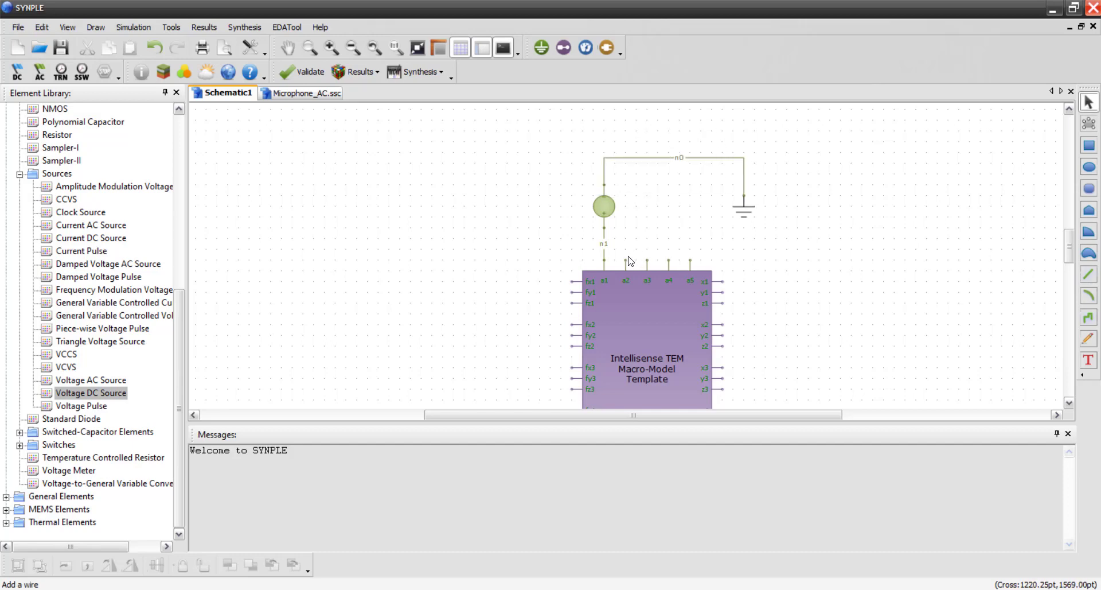
left_click_drag(625, 260, 744, 168)
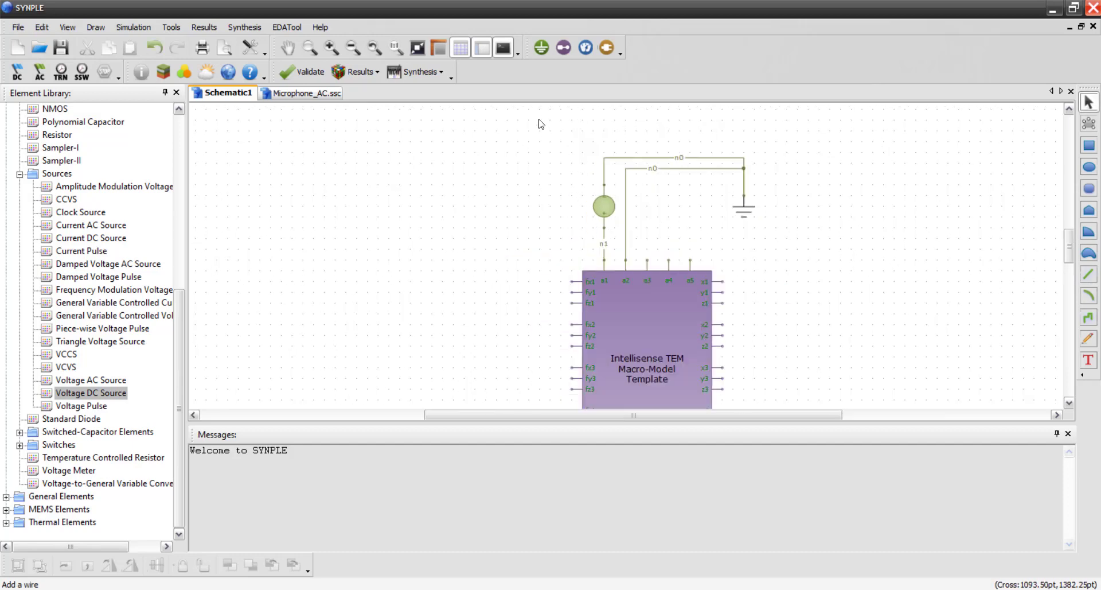
- Place a signal output probe beside the macro model and wire it to terminal z1
left_click(575, 47)
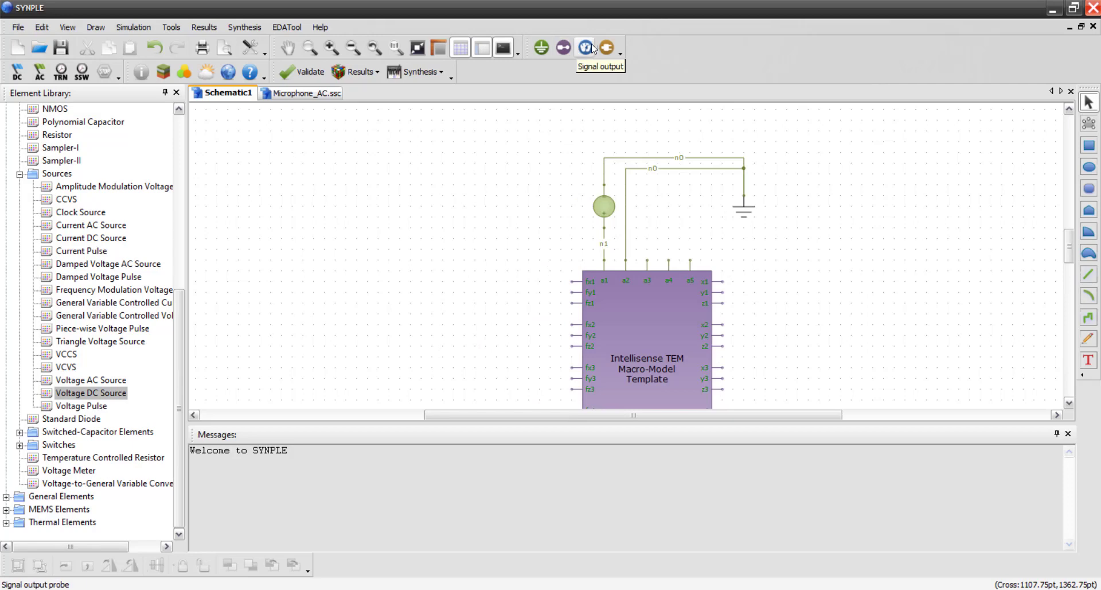
left_click(817, 303)
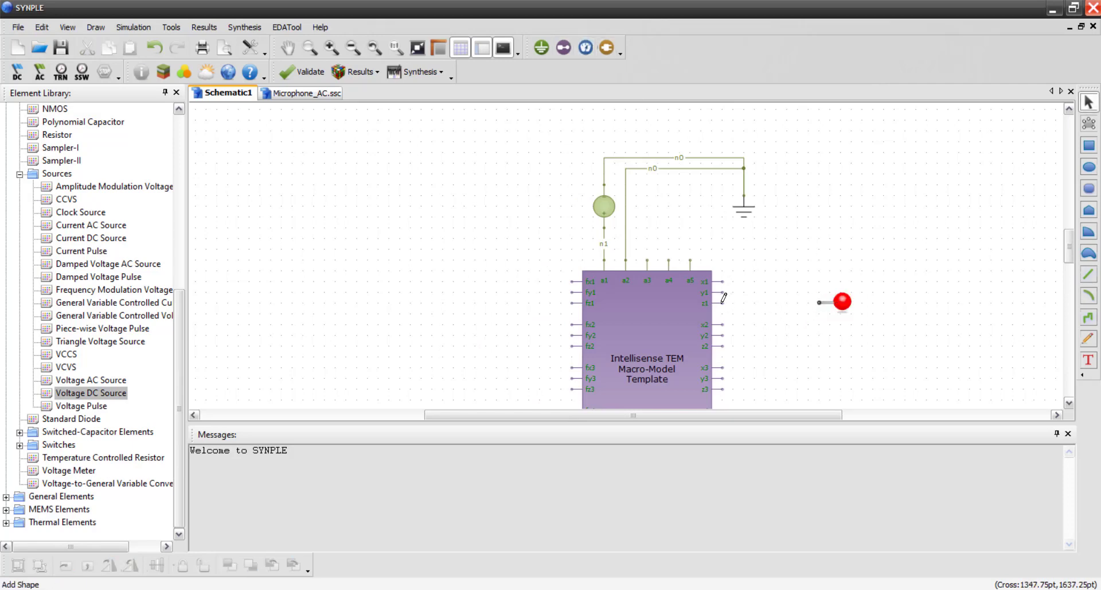
left_click_drag(722, 302, 819, 302)
- Place a General AC Source from the General Elements sources beside the macro model and wire it to terminal fz1
scroll(440, 276, "down", 1)
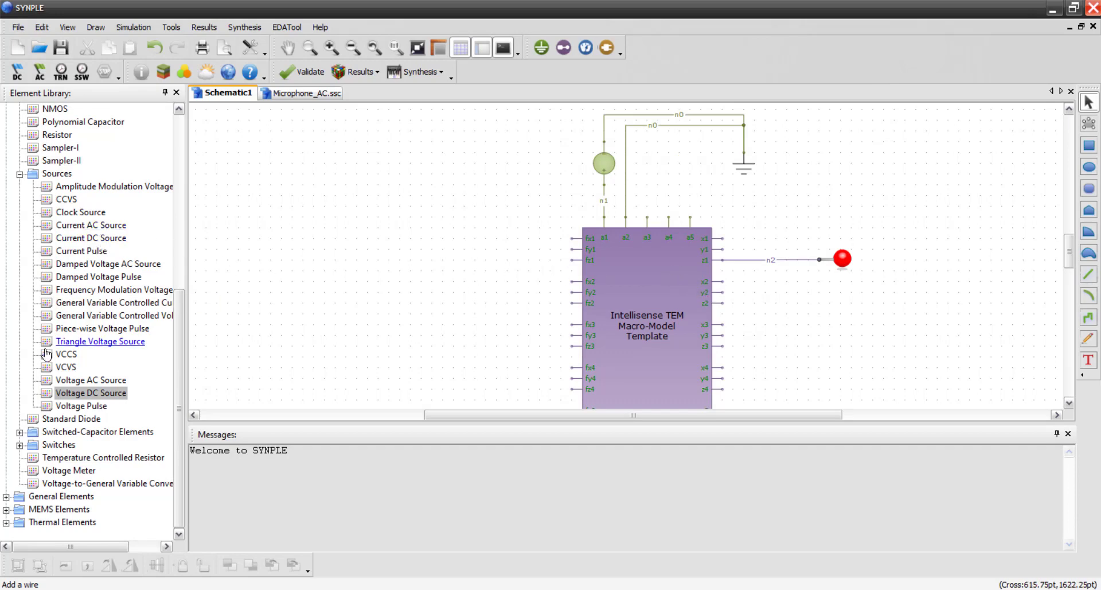
scroll(72, 276, "up", 5)
scroll(71, 277, "up", 3)
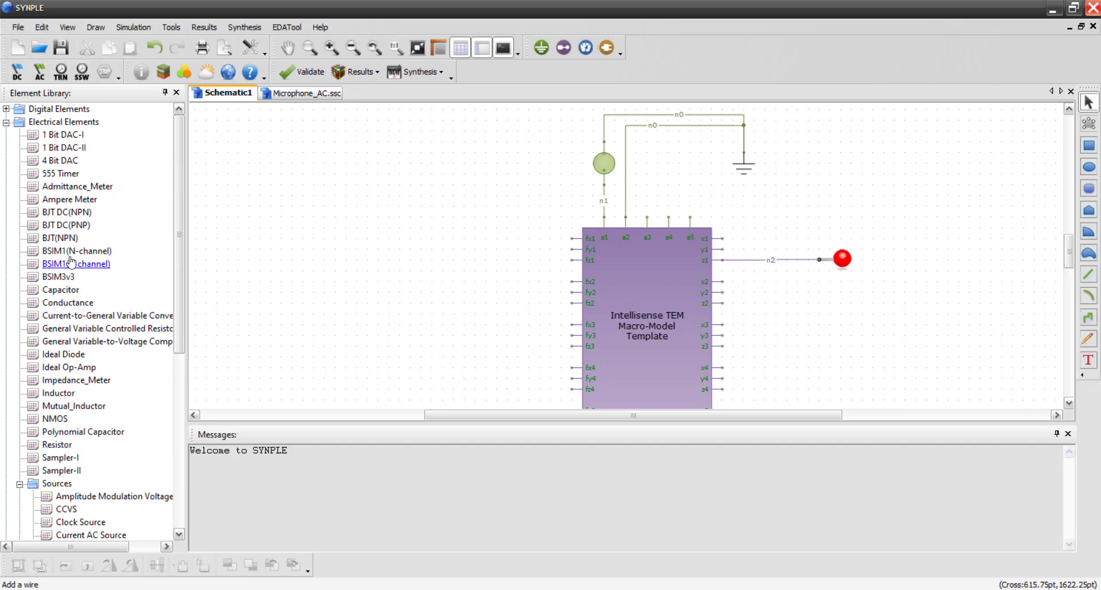
scroll(71, 277, "down", 8)
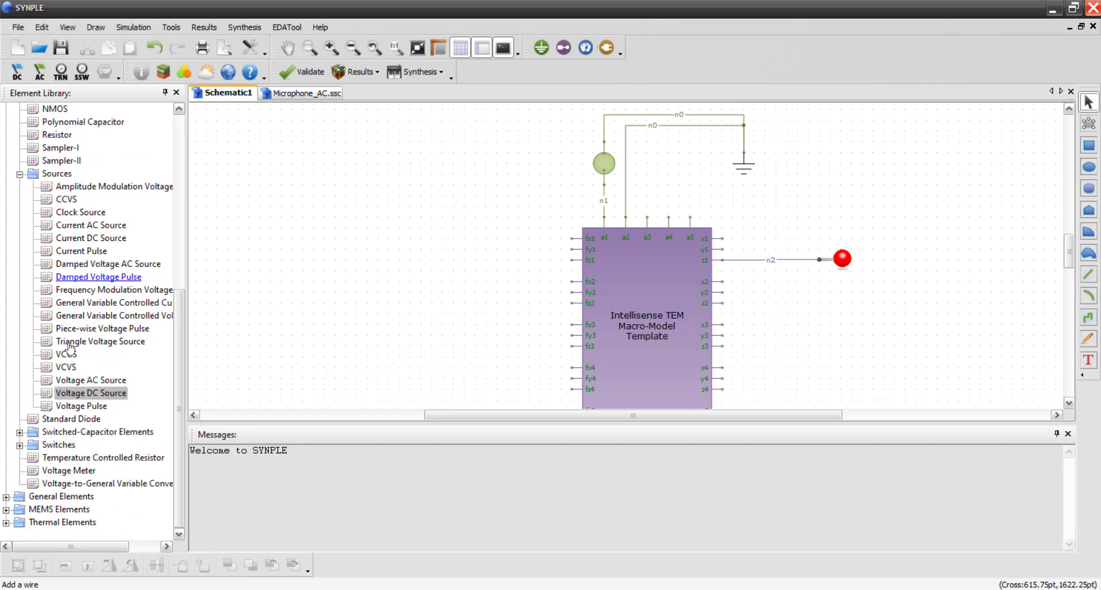
left_click(41, 498)
double_click(41, 498)
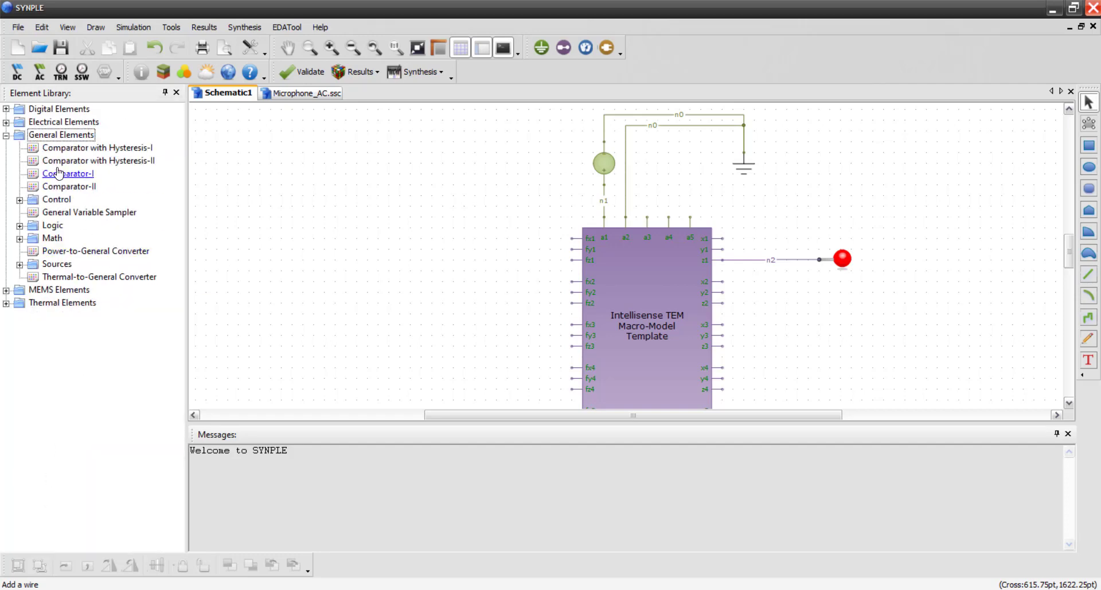
left_click(20, 265)
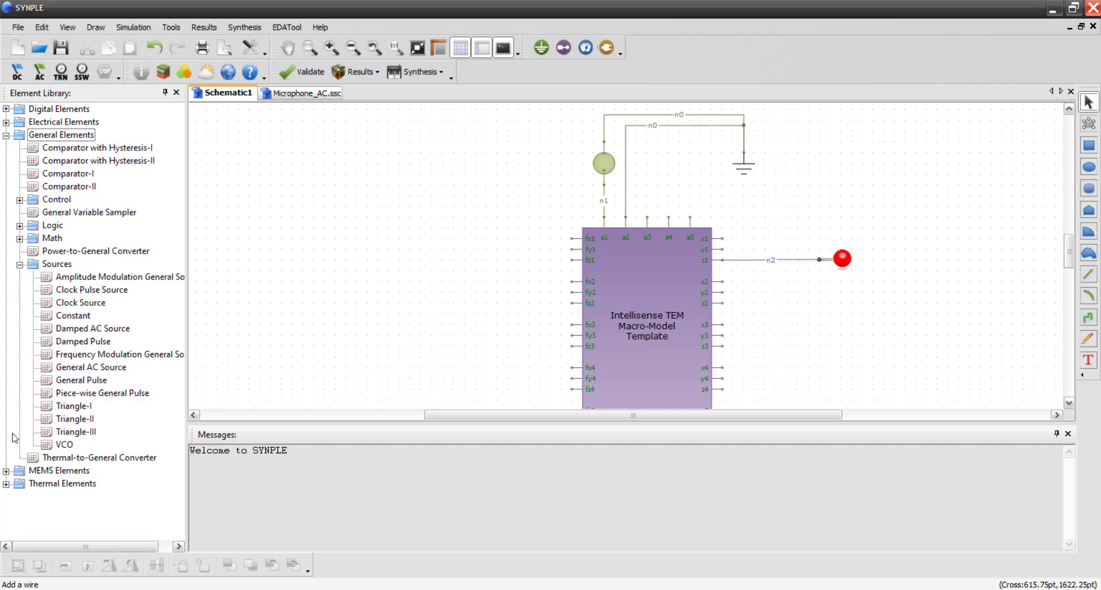
left_click(92, 366)
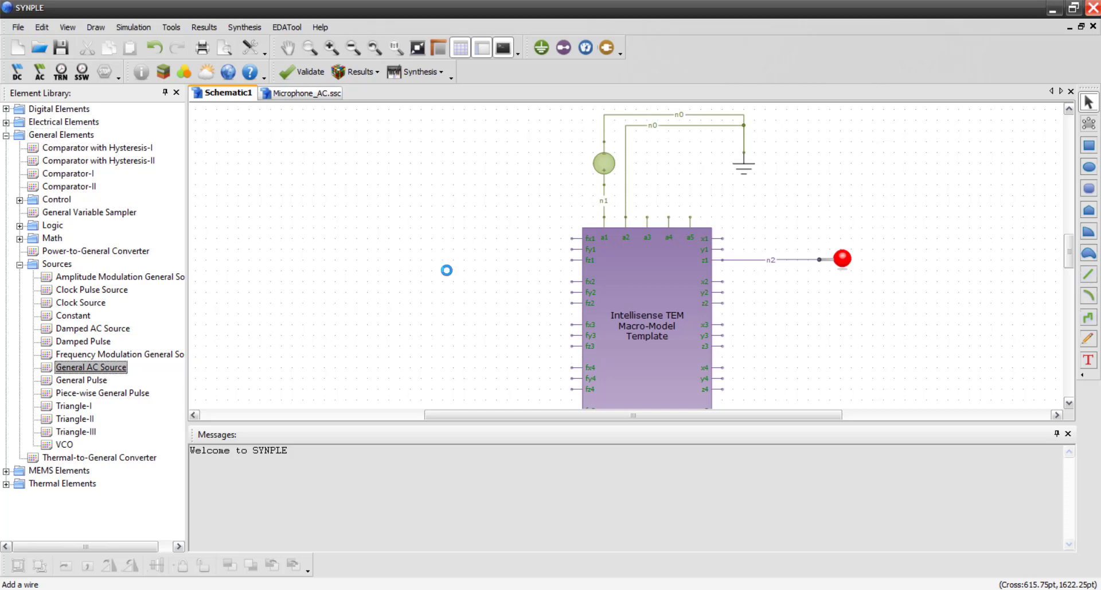
left_click(475, 252)
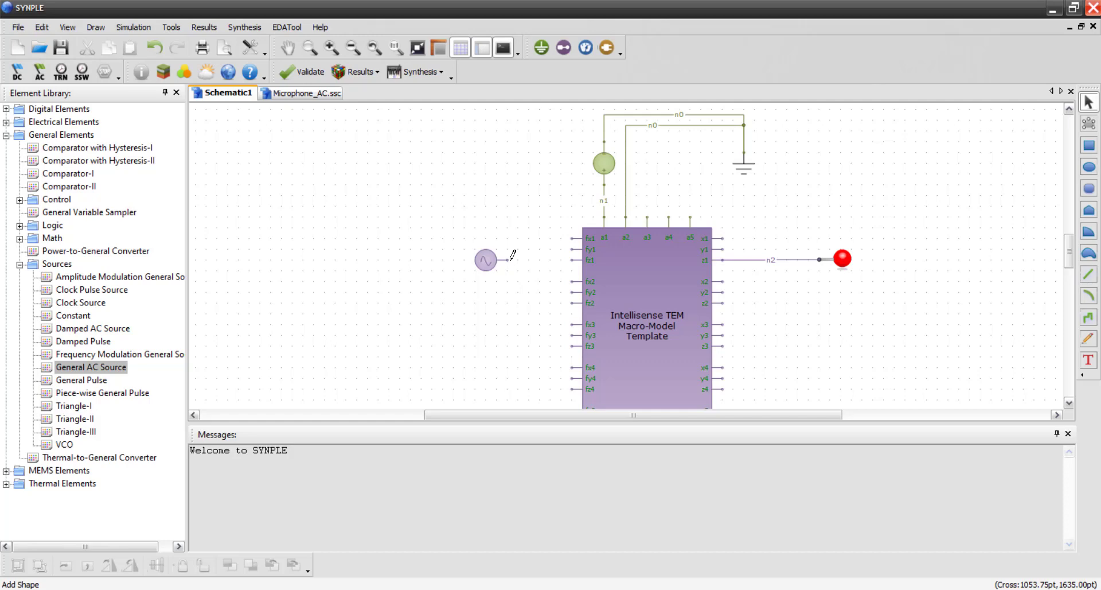
left_click_drag(507, 260, 572, 260)
- Set the General AC Source's amplitude a to 0.1u and its frequency f_hz to 1k
double_click(485, 260)
left_click(549, 253)
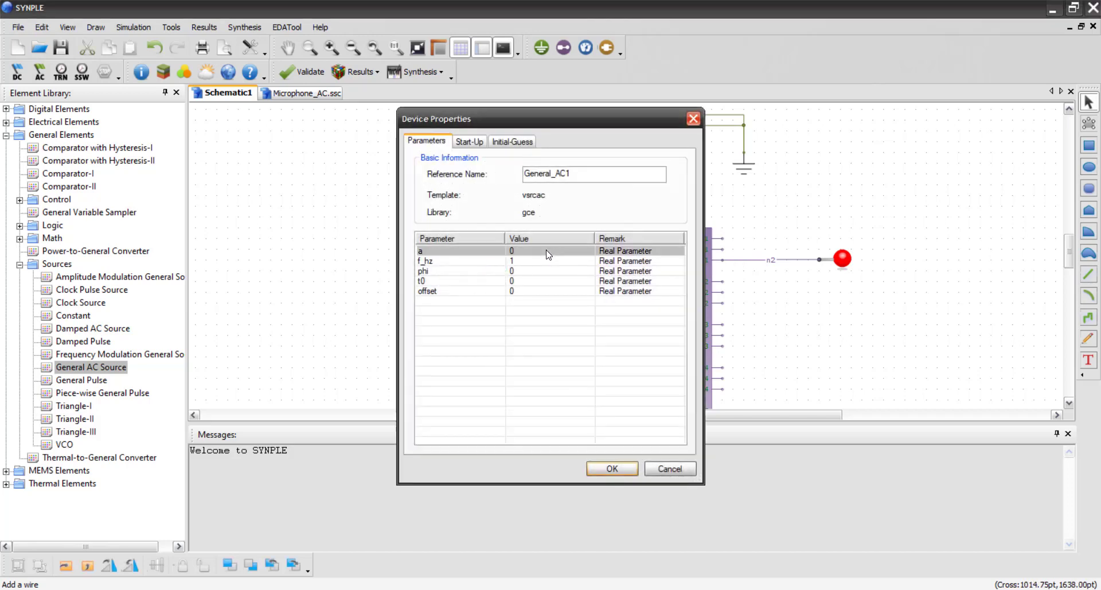
left_click(548, 253)
left_click_drag(551, 126, 361, 170)
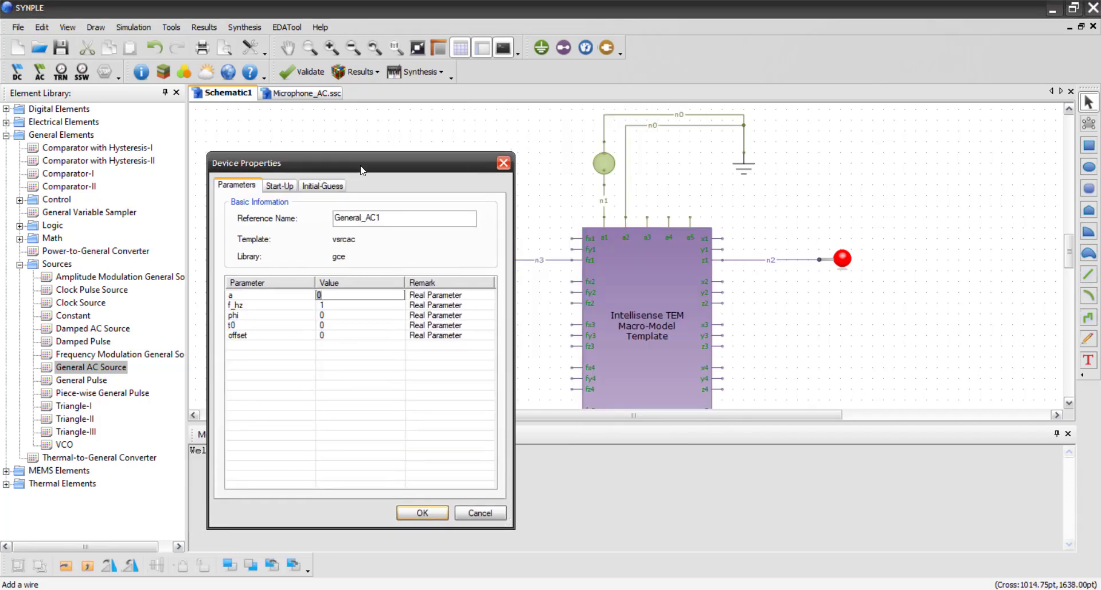
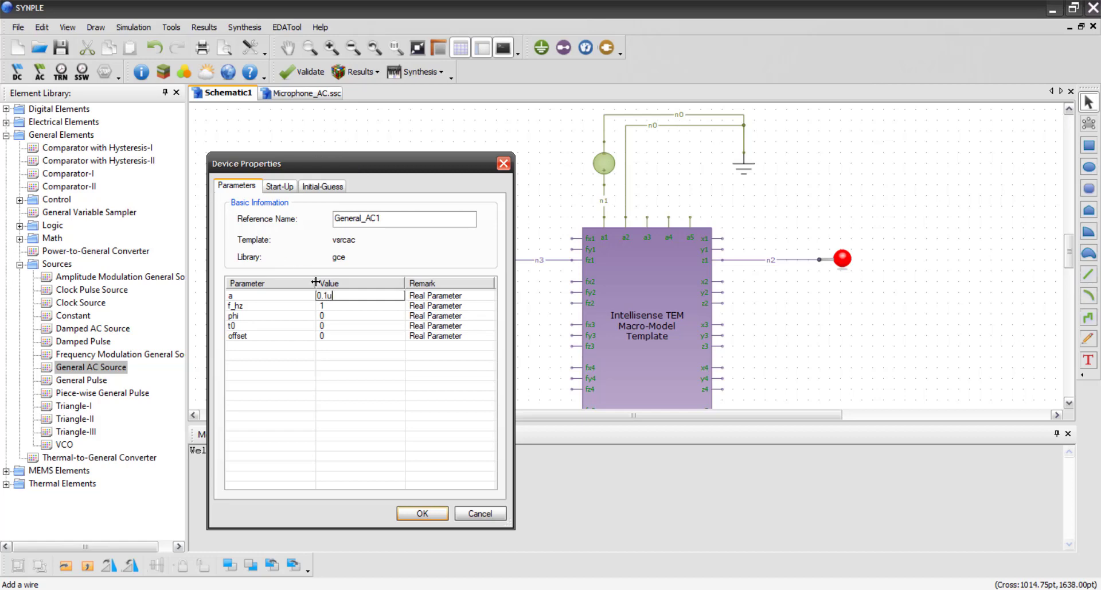
left_click(335, 308)
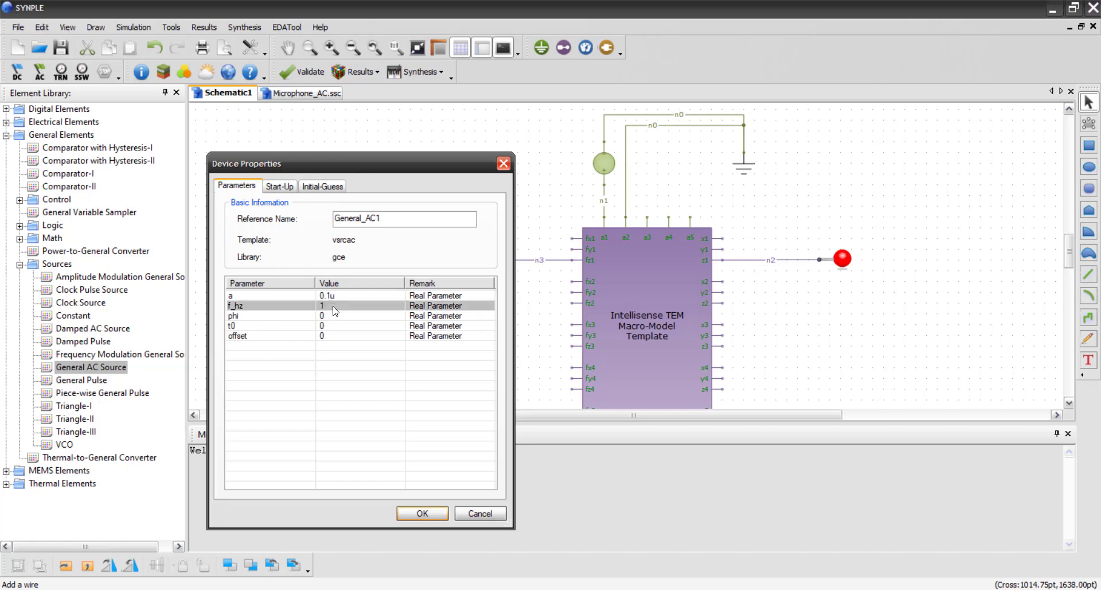
left_click(334, 306)
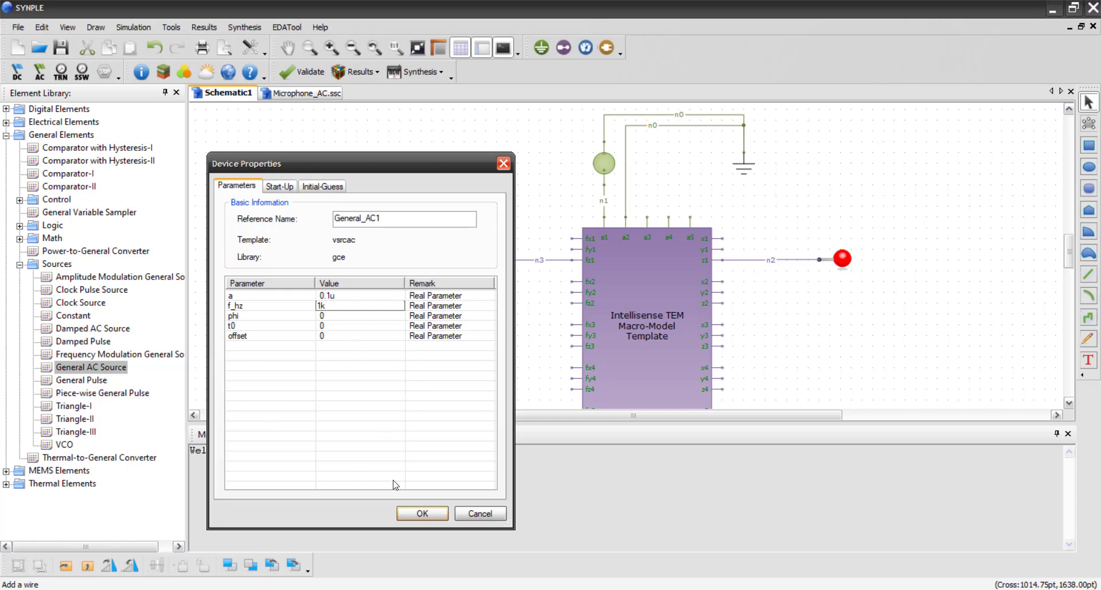
left_click(422, 513)
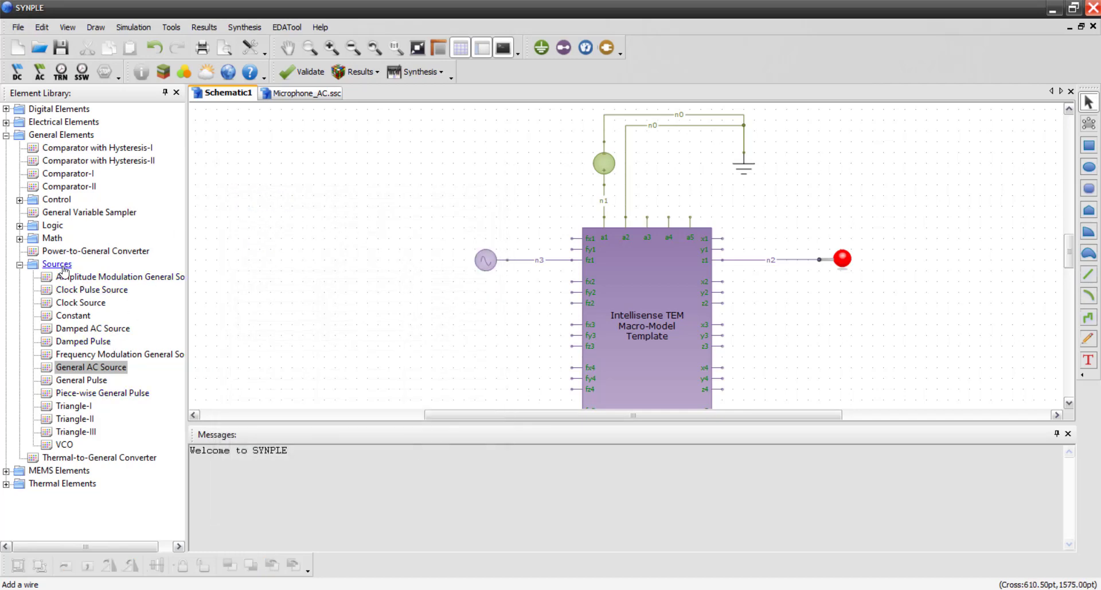
- Place a Constant source above the AC source and wire it to the macro model's fx1 and fy1 terminals
left_click_drag(75, 315, 572, 249)
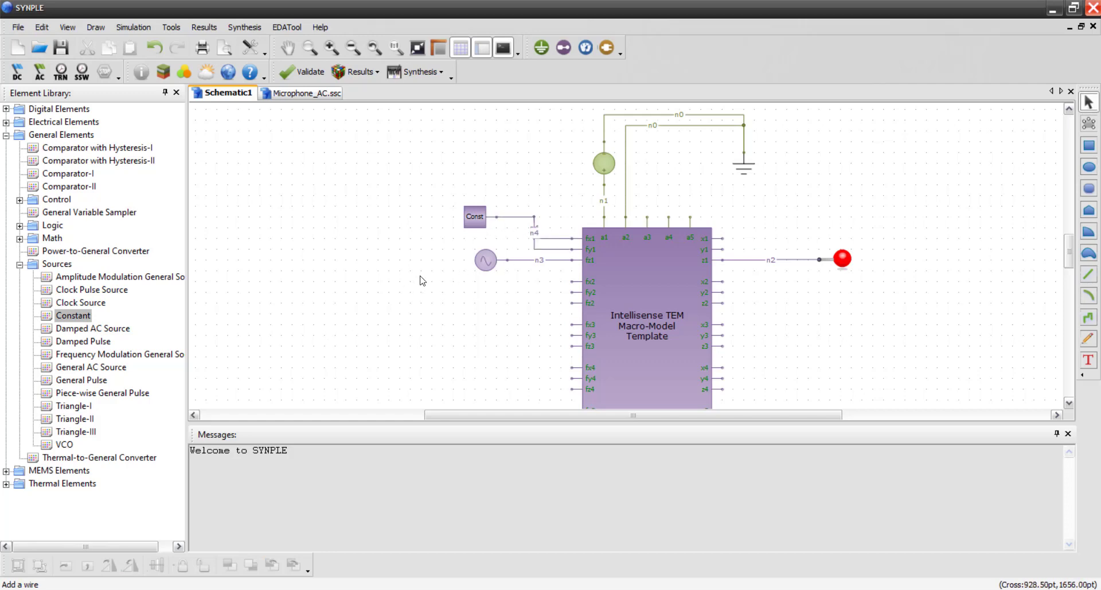
scroll(419, 276, "down", 1)
scroll(422, 281, "down", 1)
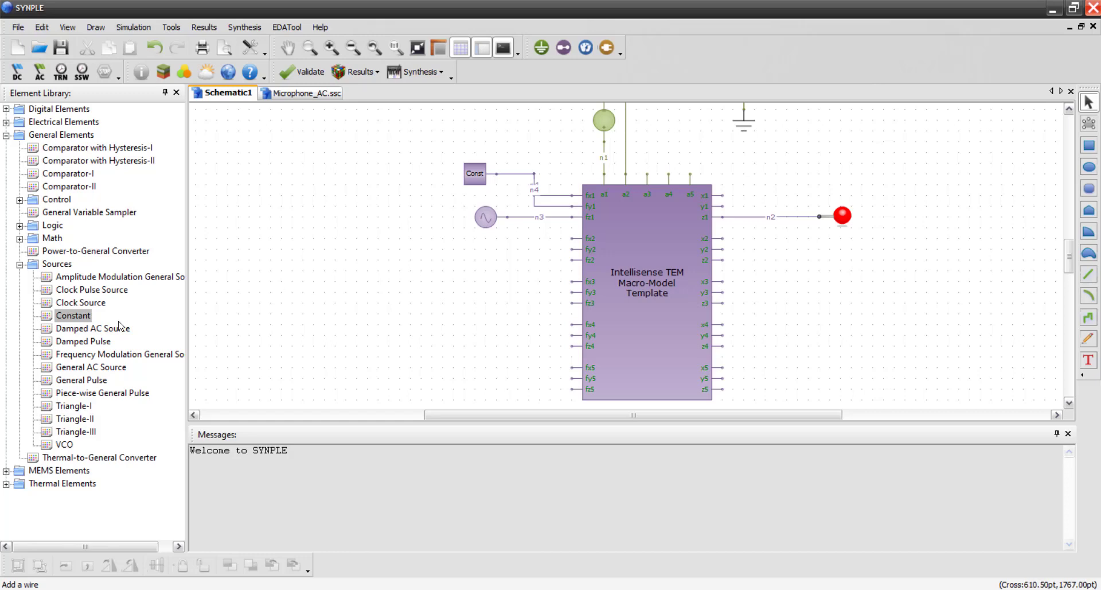
- Place a second Constant source below the AC source and wire it to all macro model force terminals from fx2 through fz5
left_click_drag(74, 316, 496, 317)
left_click_drag(572, 238, 496, 324)
left_click_drag(572, 249, 497, 324)
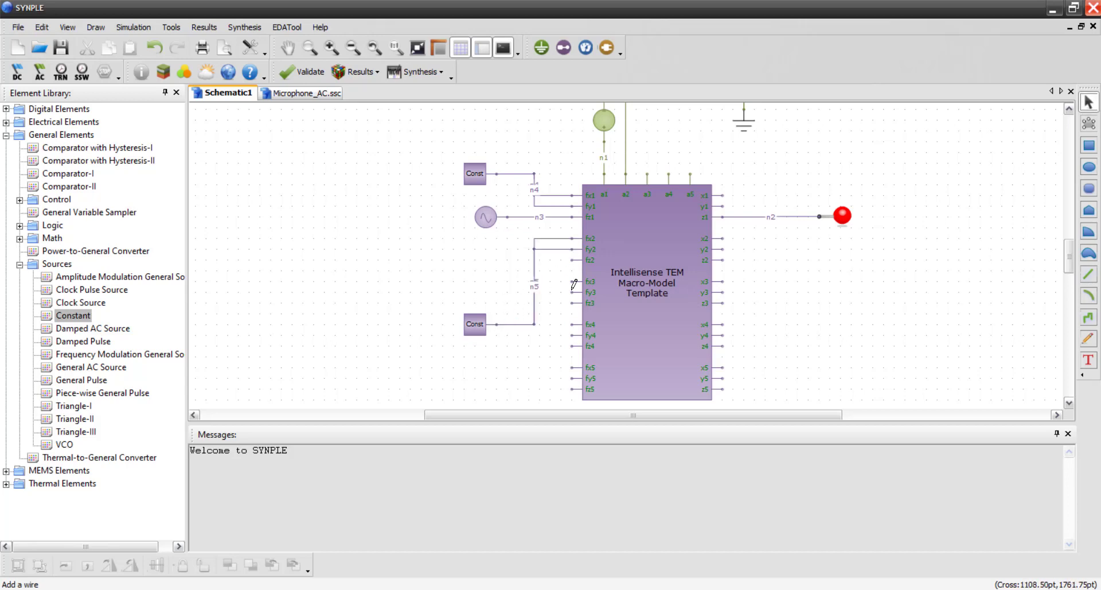
left_click_drag(572, 259, 496, 324)
left_click_drag(573, 281, 497, 324)
left_click_drag(573, 292, 497, 324)
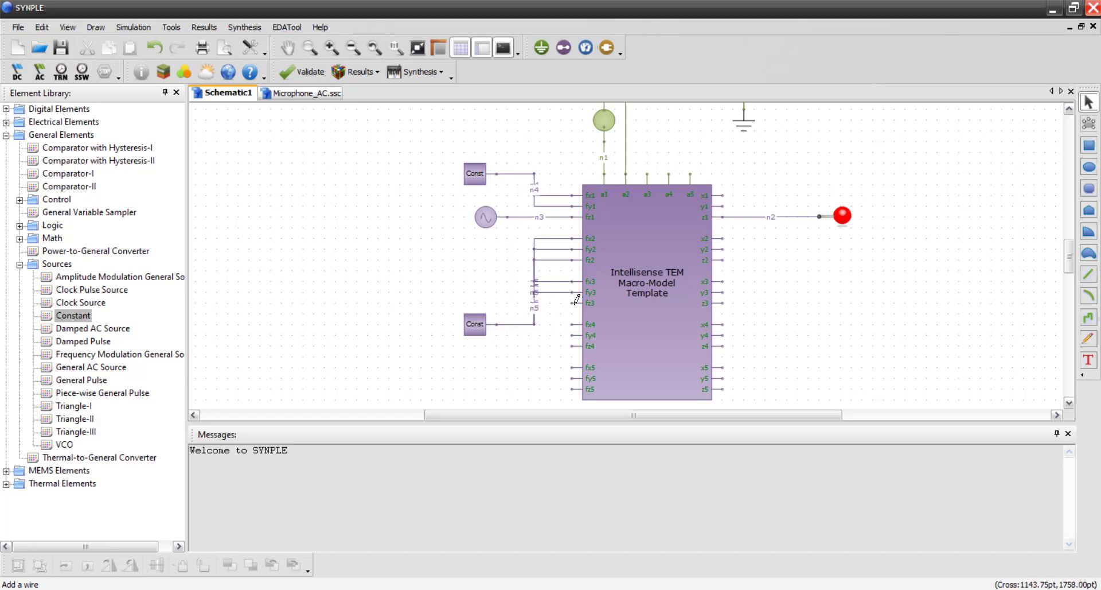
left_click_drag(573, 302, 497, 324)
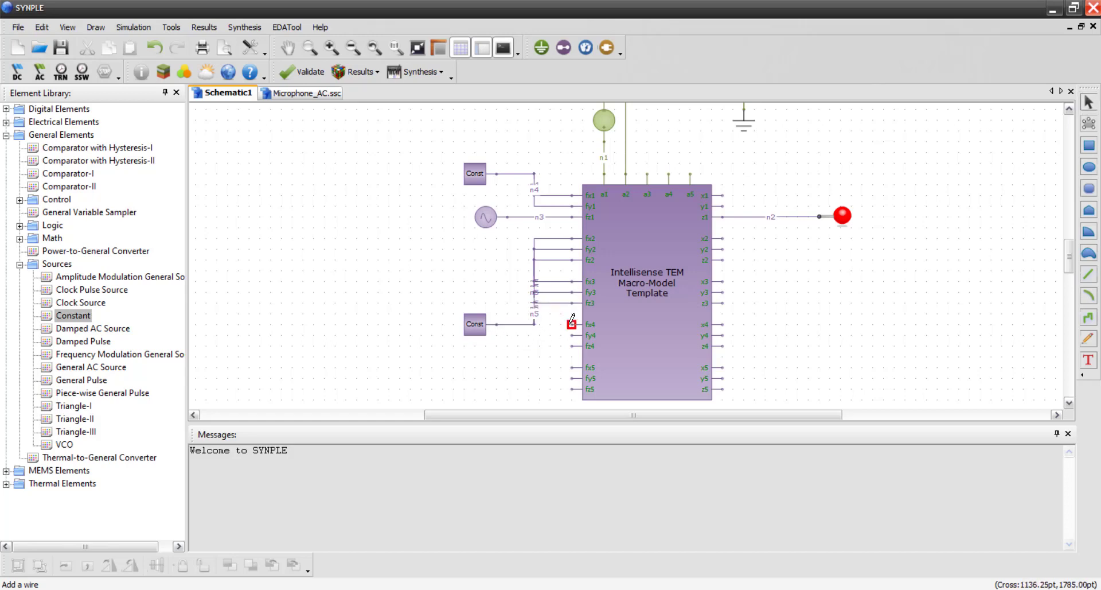
left_click_drag(573, 323, 496, 324)
left_click_drag(572, 335, 497, 324)
scroll(838, 310, "down", 3)
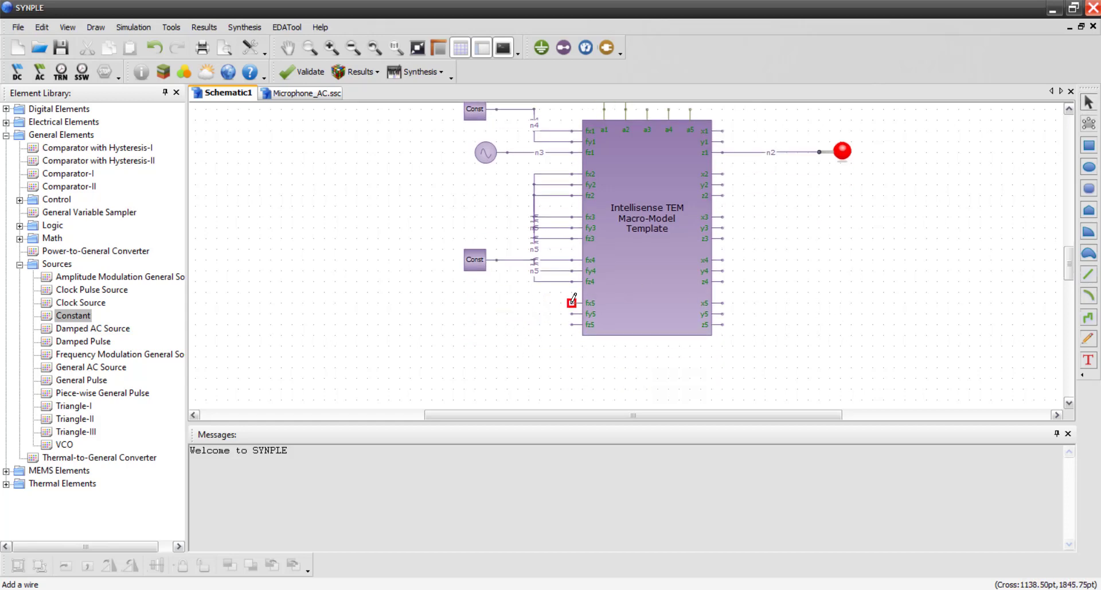
left_click_drag(573, 302, 497, 259)
left_click_drag(573, 313, 497, 260)
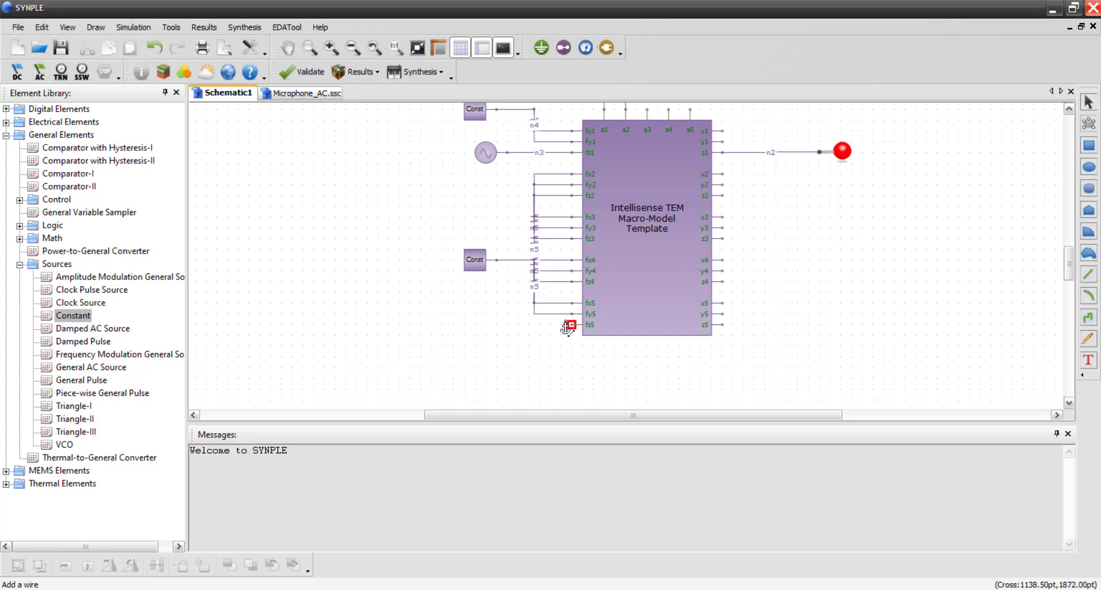
left_click_drag(568, 324, 496, 260)
scroll(453, 310, "up", 2)
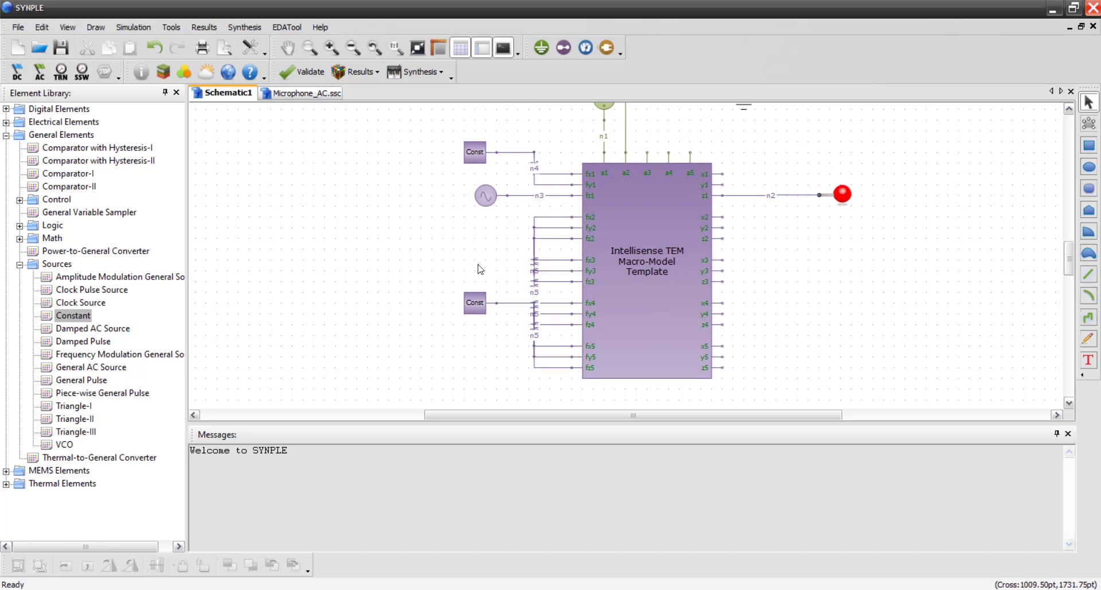
scroll(480, 269, "up", 1)
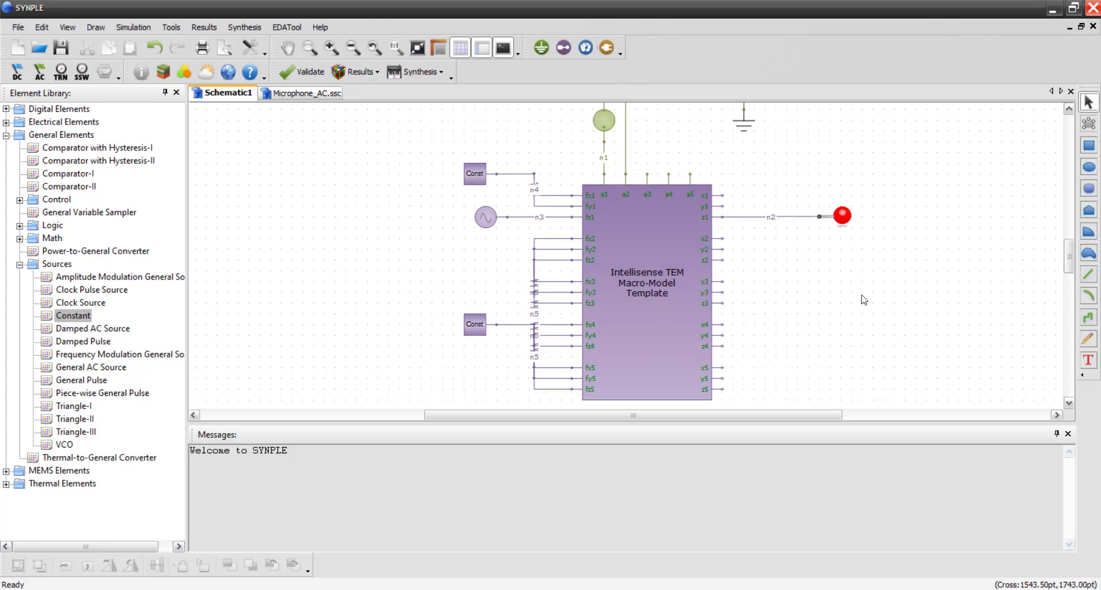
- Start saving the schematic, creating a synp folder inside Microphone and a macmodel folder within it as the destination
left_click(655, 270)
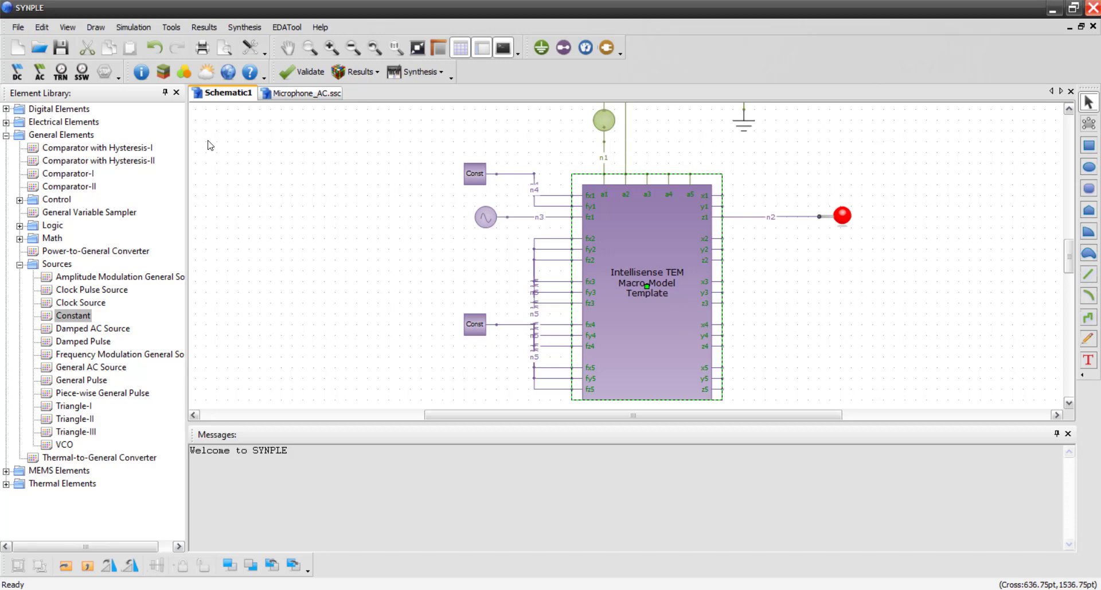
left_click(61, 48)
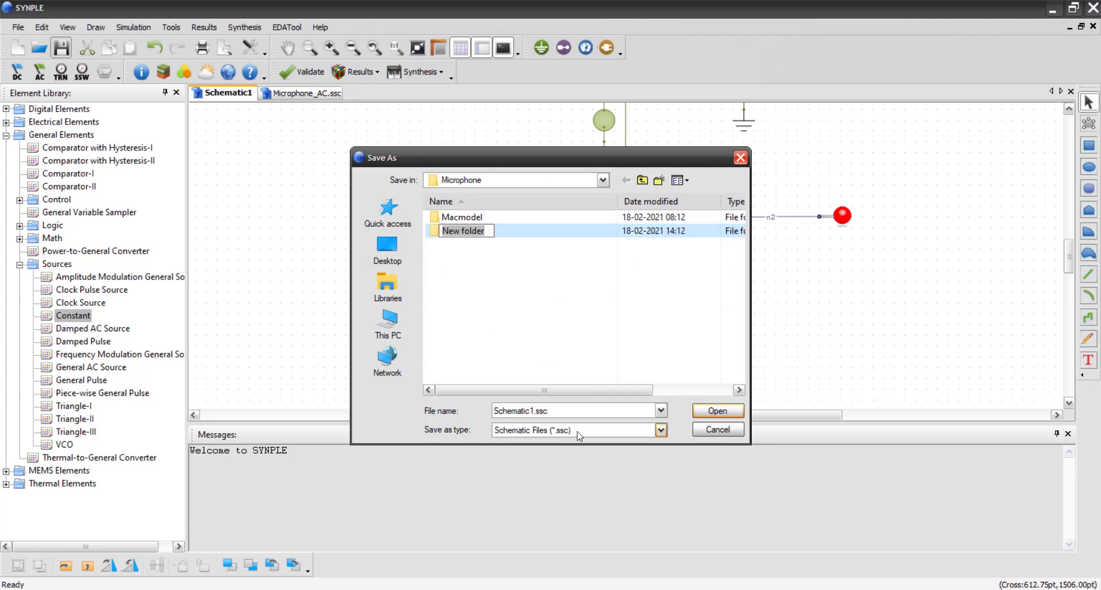
type("synp")
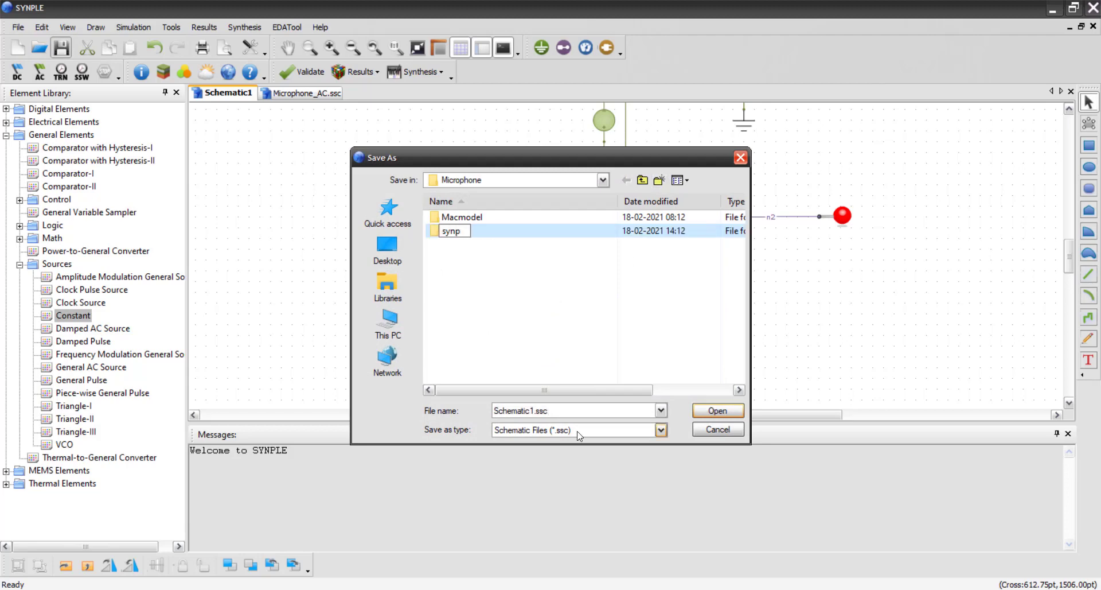
key("Return")
key("Return")
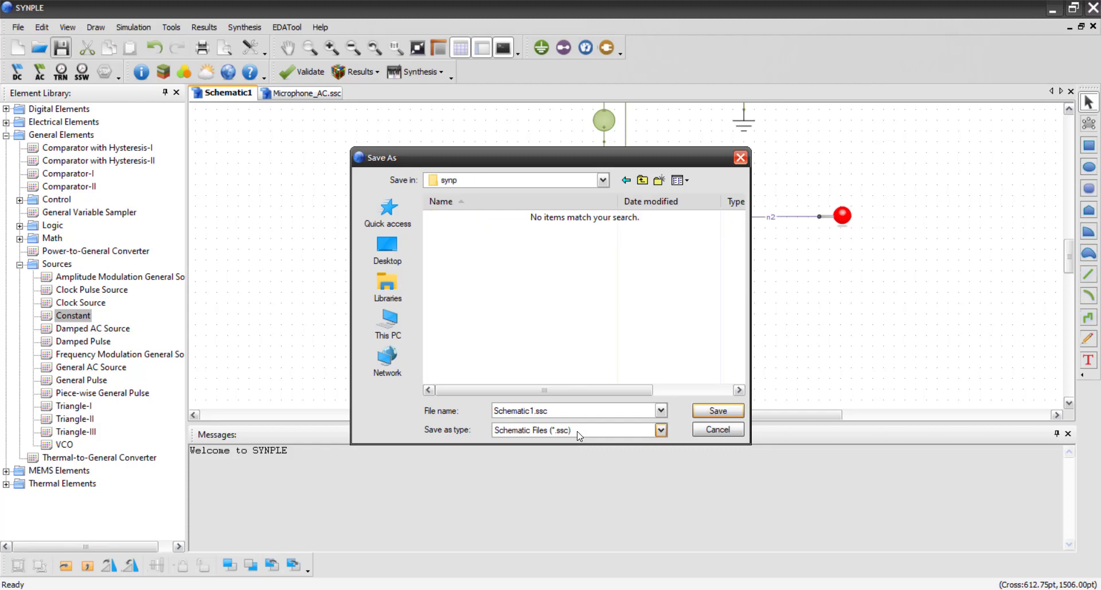
left_click(659, 180)
type("macmodel")
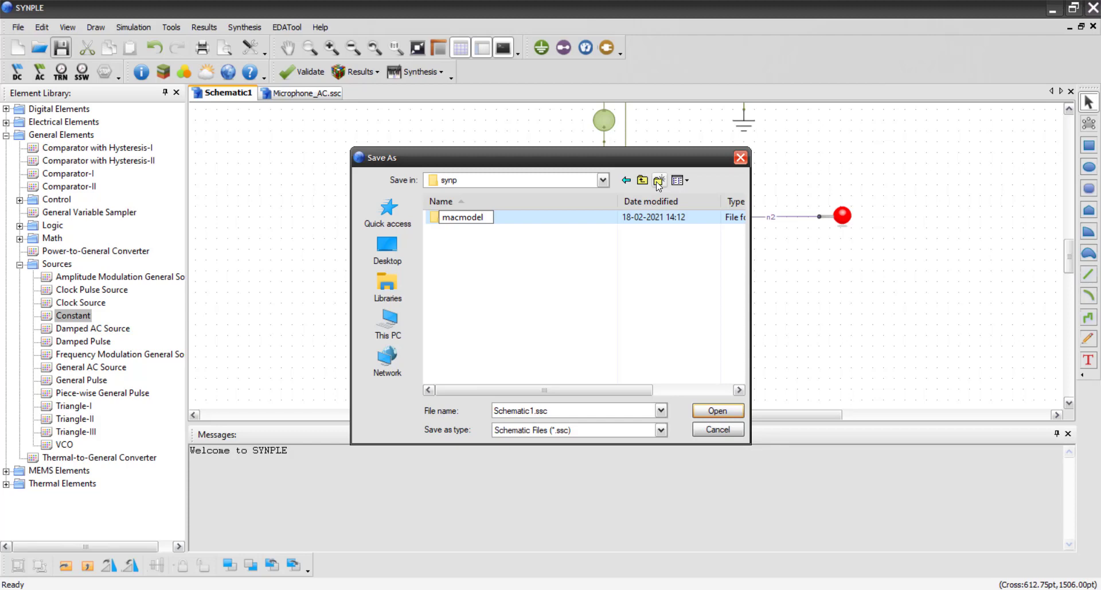
key("Return")
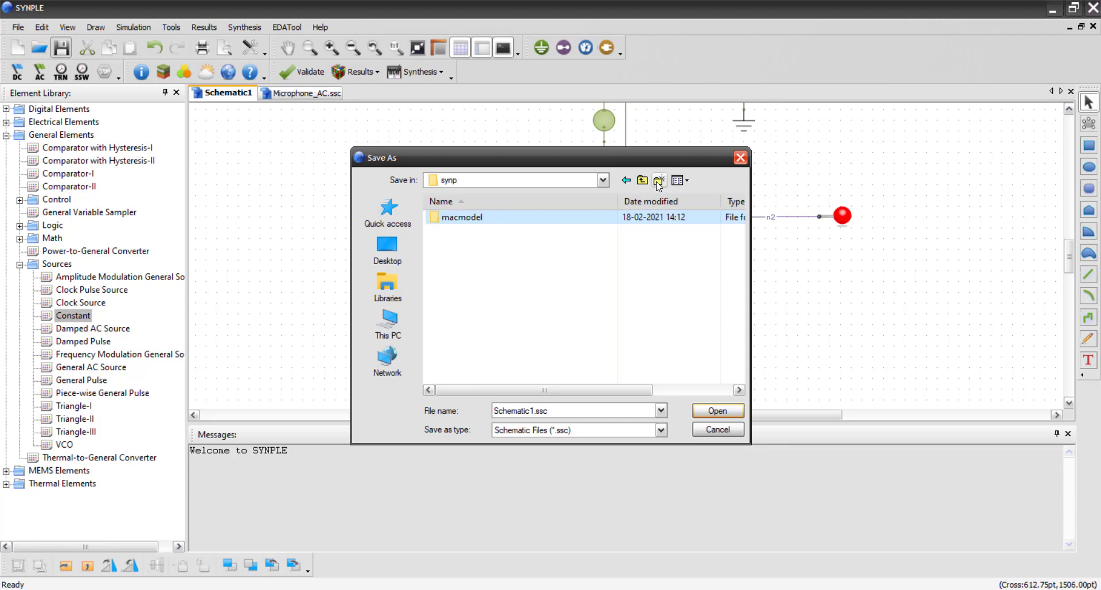
double_click(482, 218)
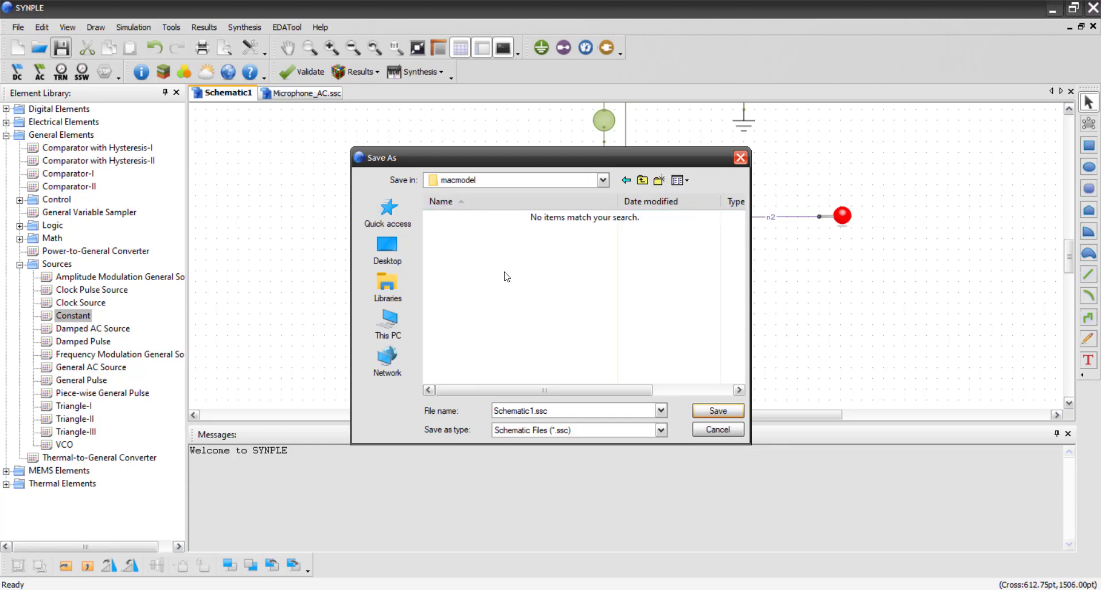
- Save the schematic as Mac_microphone in the macmodel folder
double_click(583, 408)
type("Mac_microphone")
key("Return")
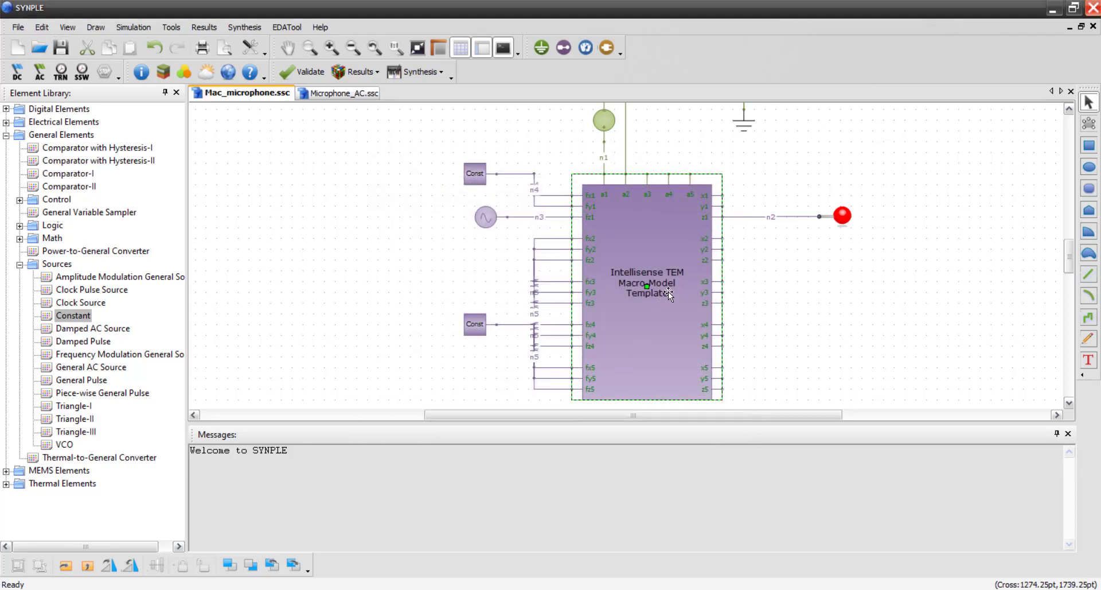
- Load curr.macmodel from the Macmodel folder as the ROM macro-model, using the linearized strain energy, and dismiss the visualization warning
left_click(180, 30)
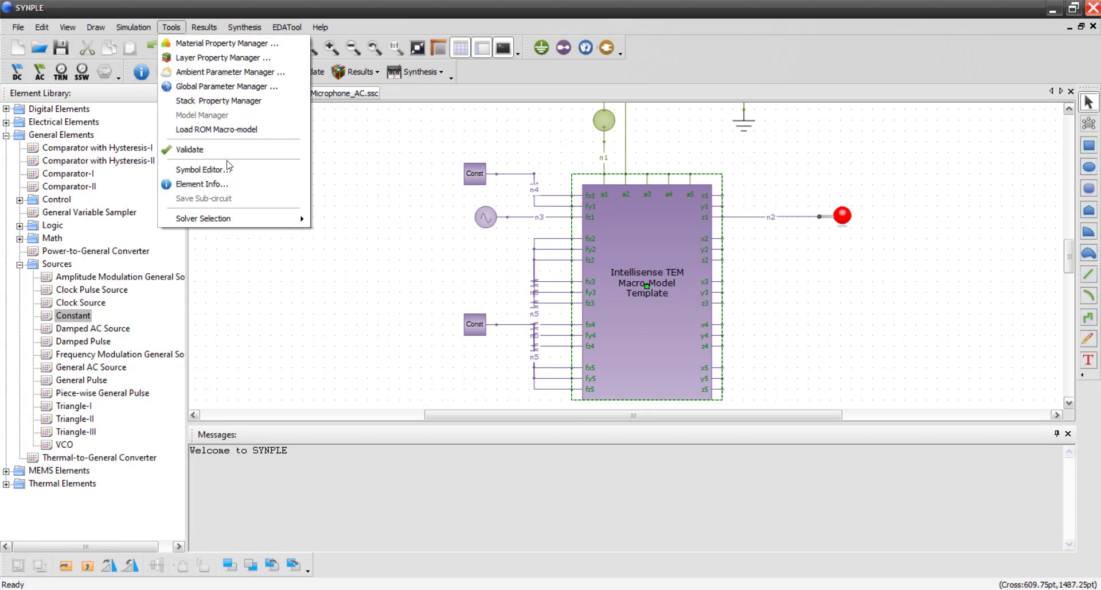
left_click(250, 133)
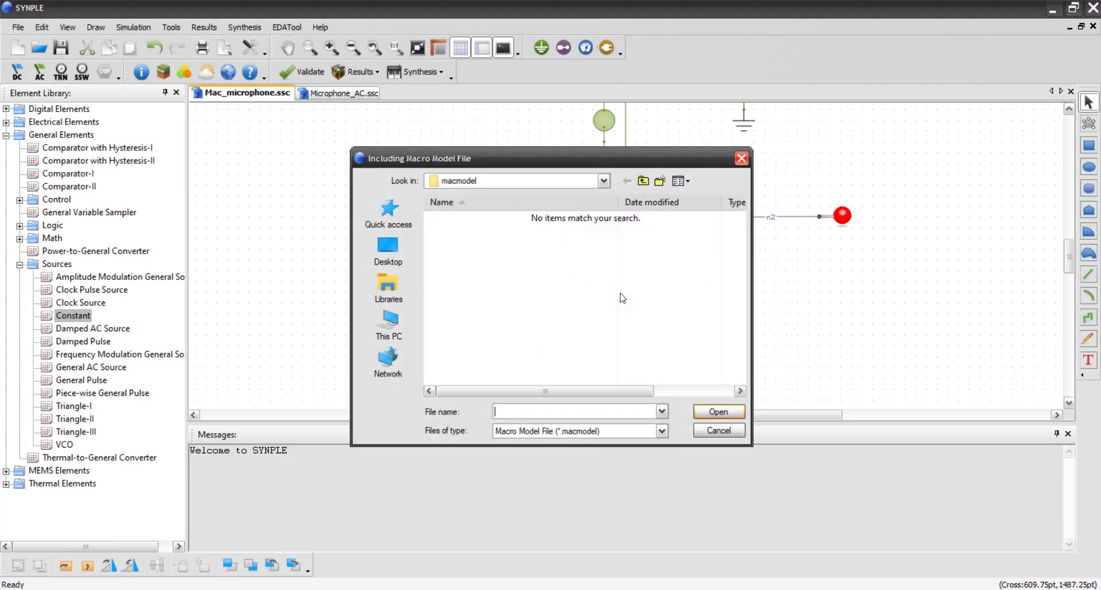
left_click(645, 181)
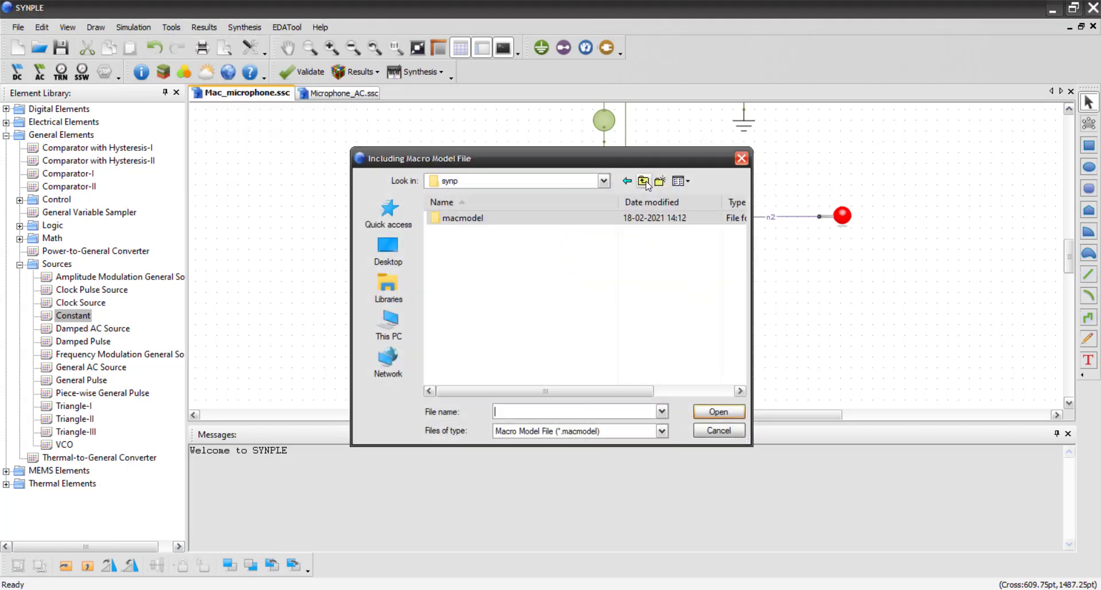
left_click(644, 181)
double_click(516, 220)
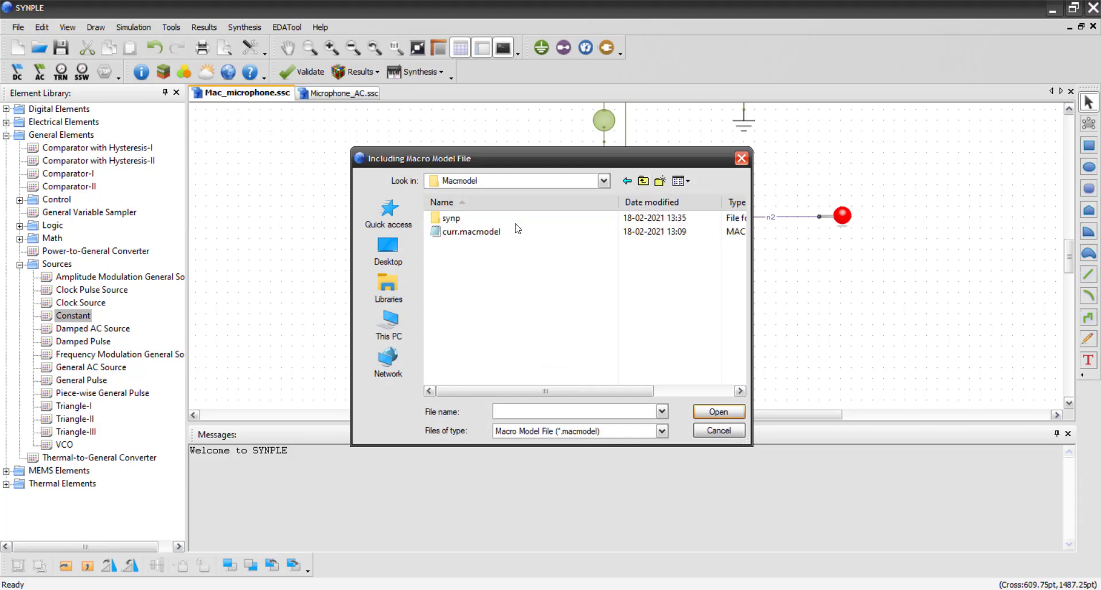
left_click(505, 232)
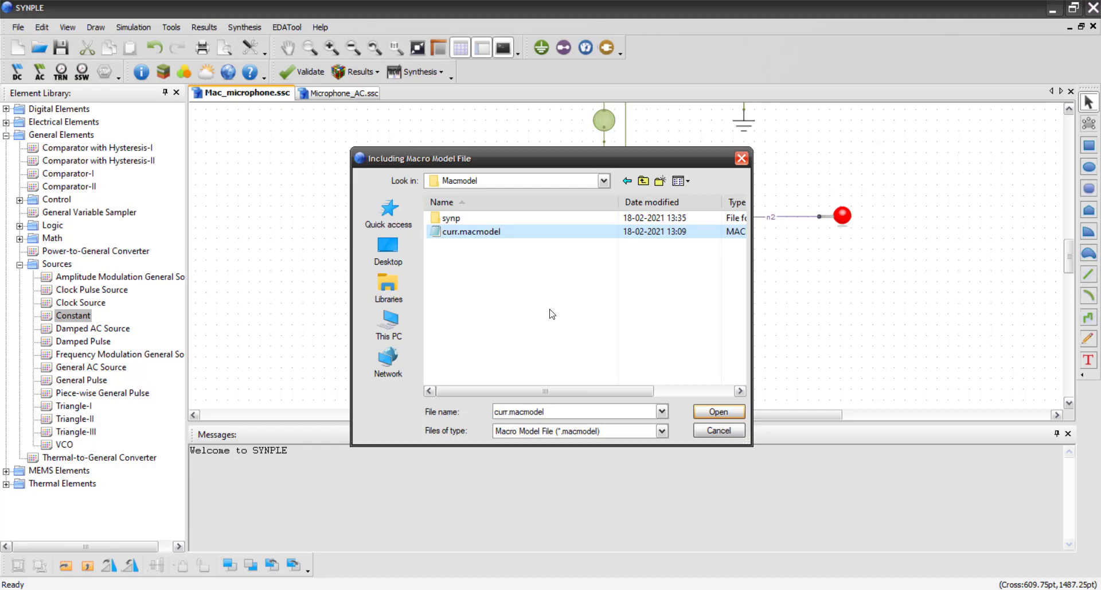
left_click(718, 412)
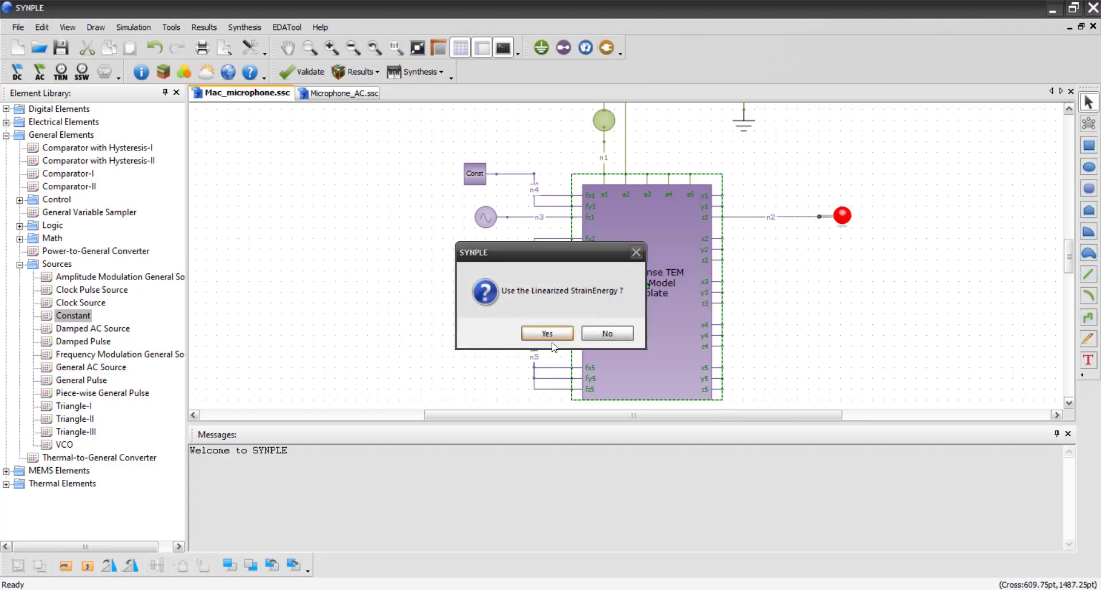
left_click(561, 334)
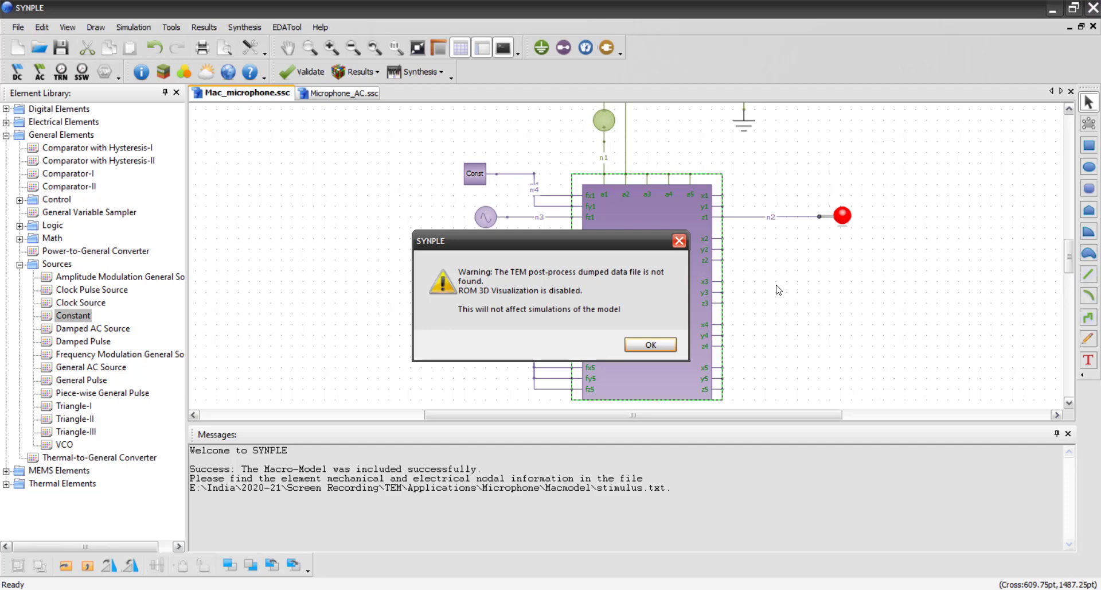
left_click(660, 346)
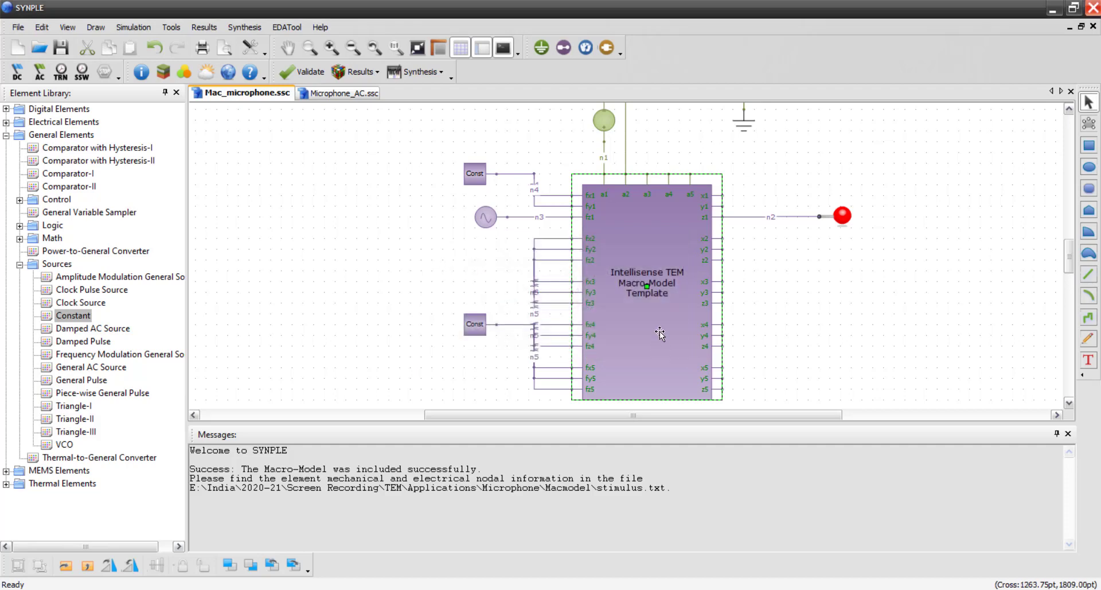
- Set the macro model's flag_fluid parameter to 1 and look through its remaining device parameters
double_click(659, 252)
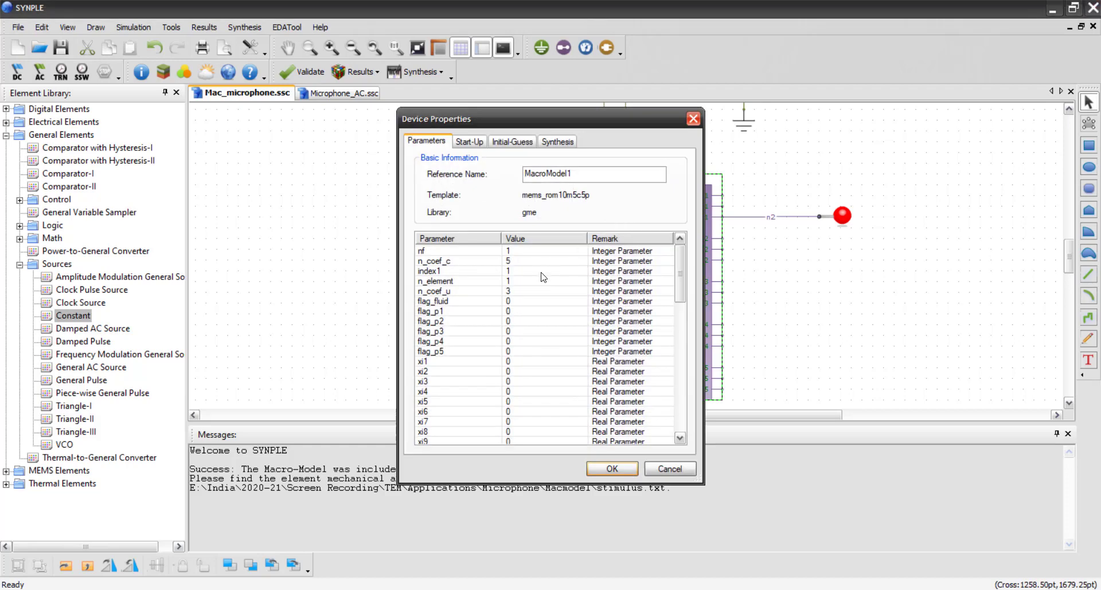
left_click(527, 302)
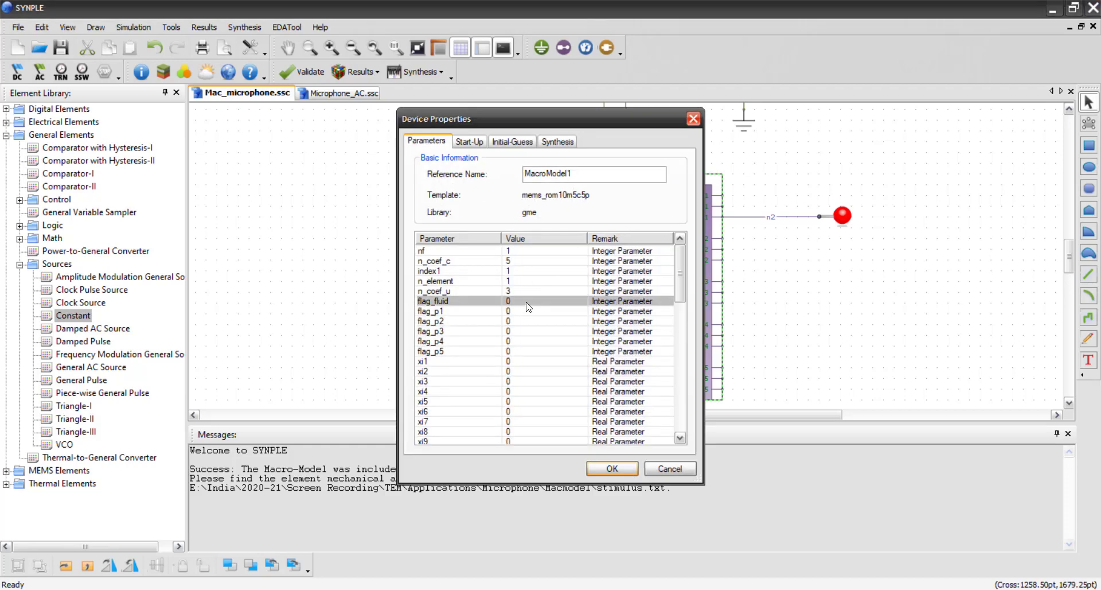
left_click(526, 303)
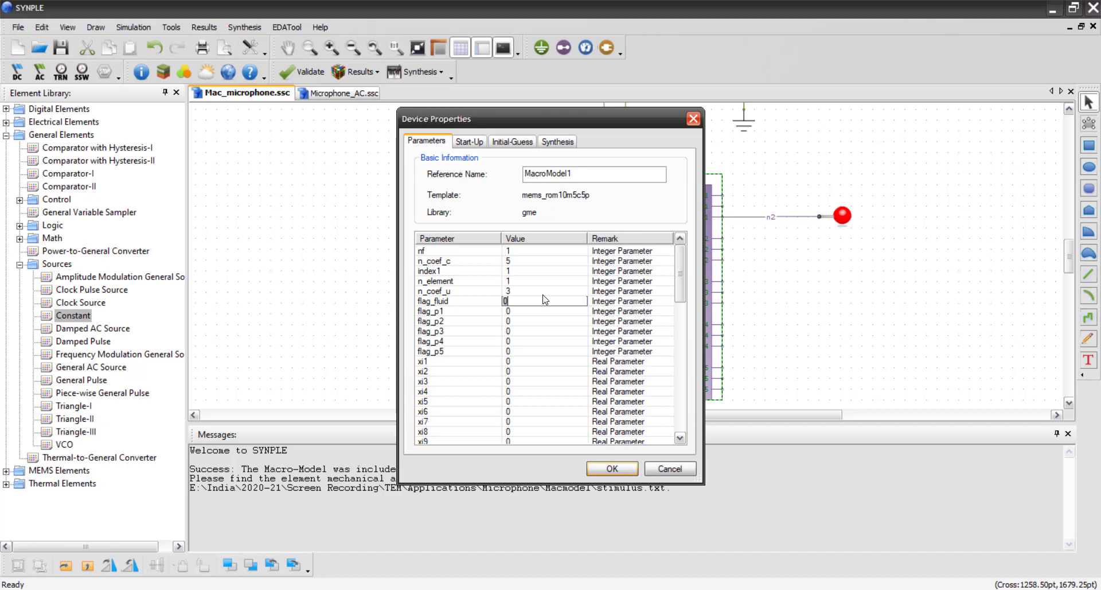
type("1")
left_click(526, 363)
scroll(527, 365, "down", 2)
double_click(523, 401)
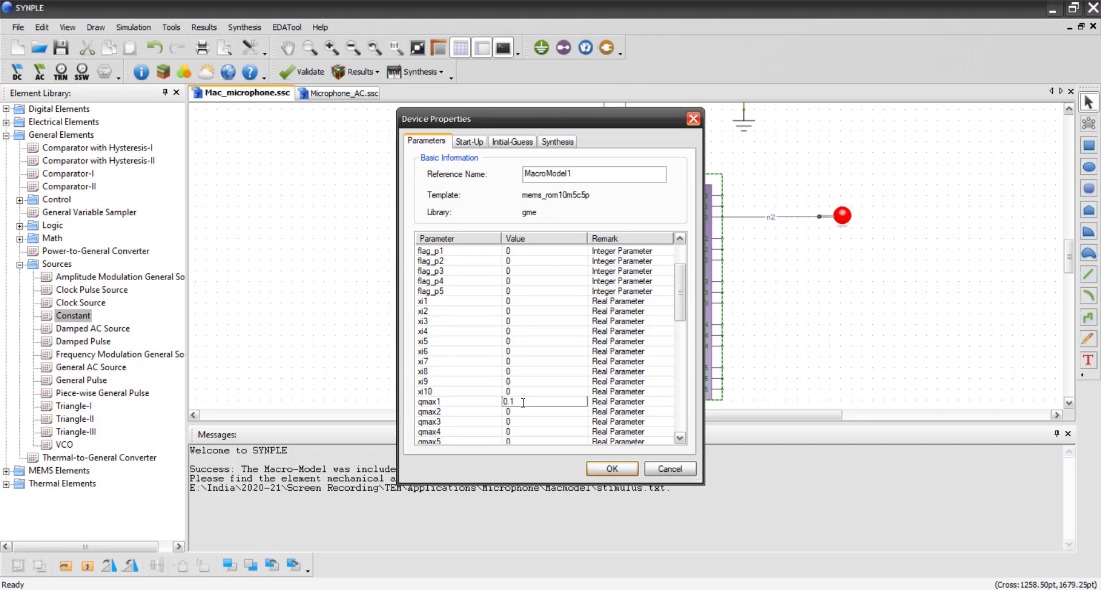
scroll(592, 376, "down", 9)
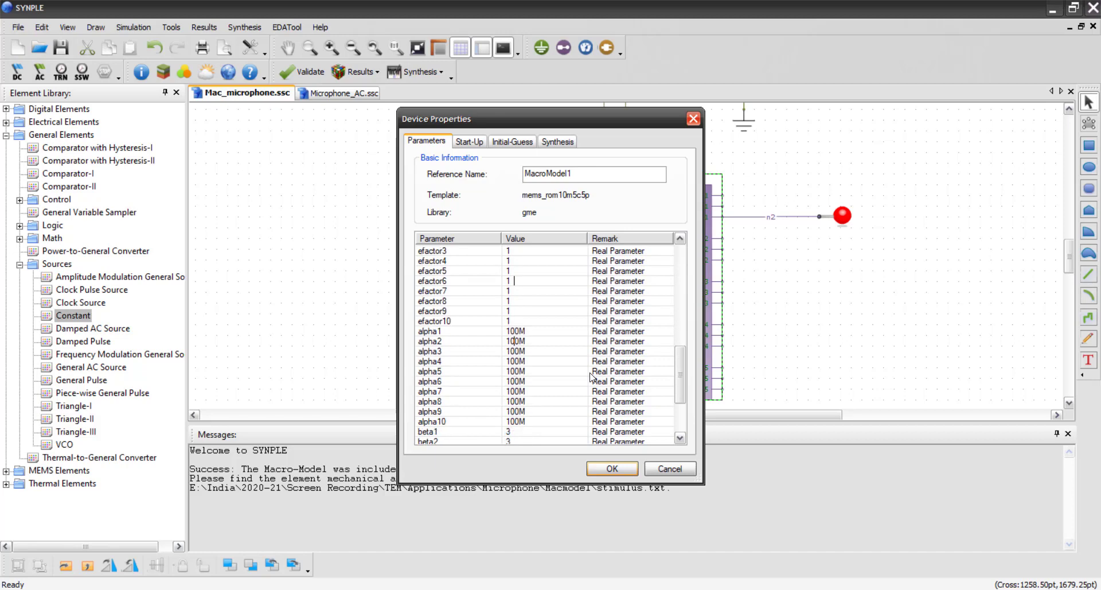
scroll(593, 373, "up", 11)
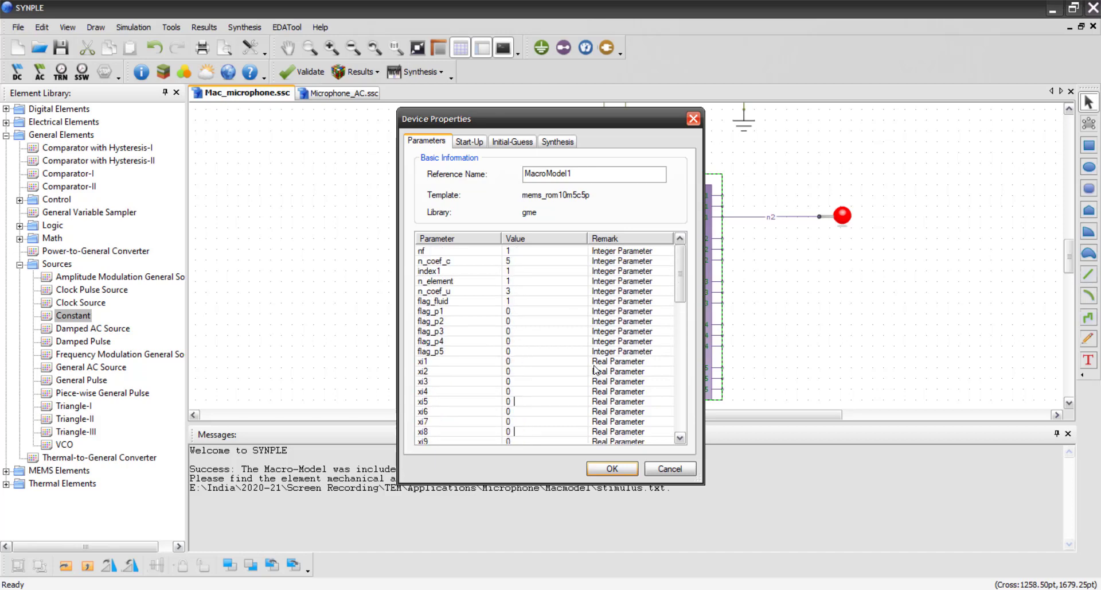
left_click(612, 468)
- Set the vdc parameter of the DC voltage source above the macro model to 5
left_click(607, 124)
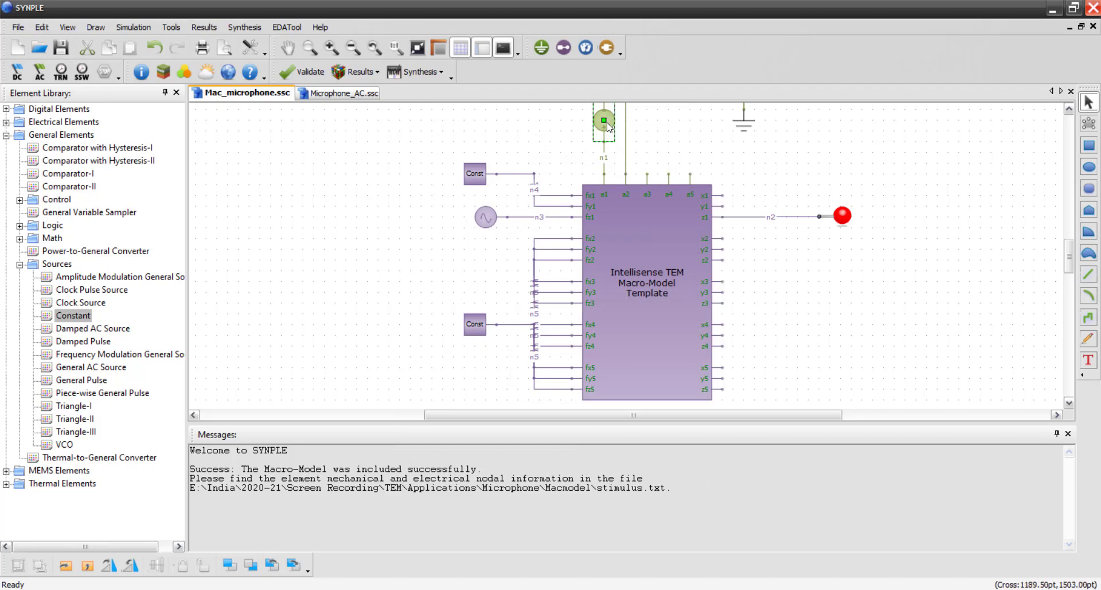
double_click(607, 124)
left_click(534, 250)
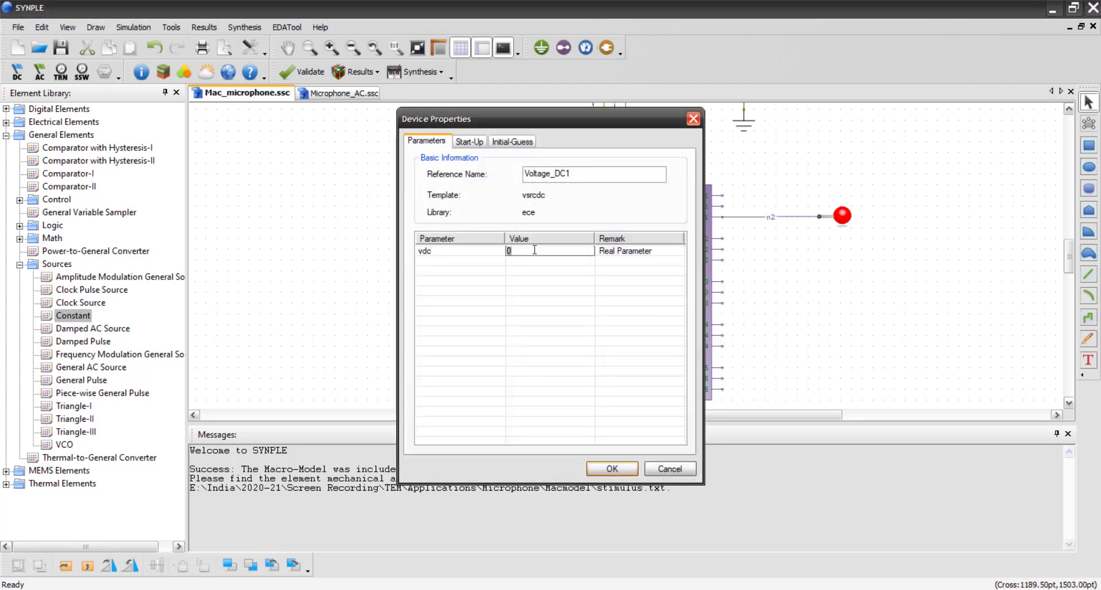
type("5")
left_click(620, 466)
- Check the AC source's parameters, keep them as they are, and save the schematic
double_click(486, 218)
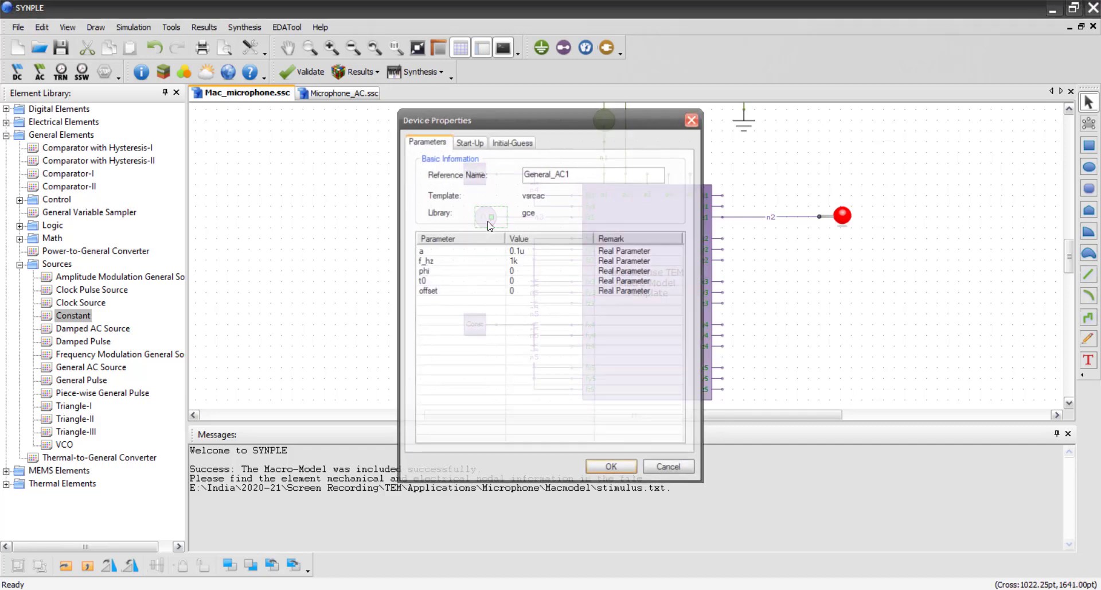
left_click(613, 470)
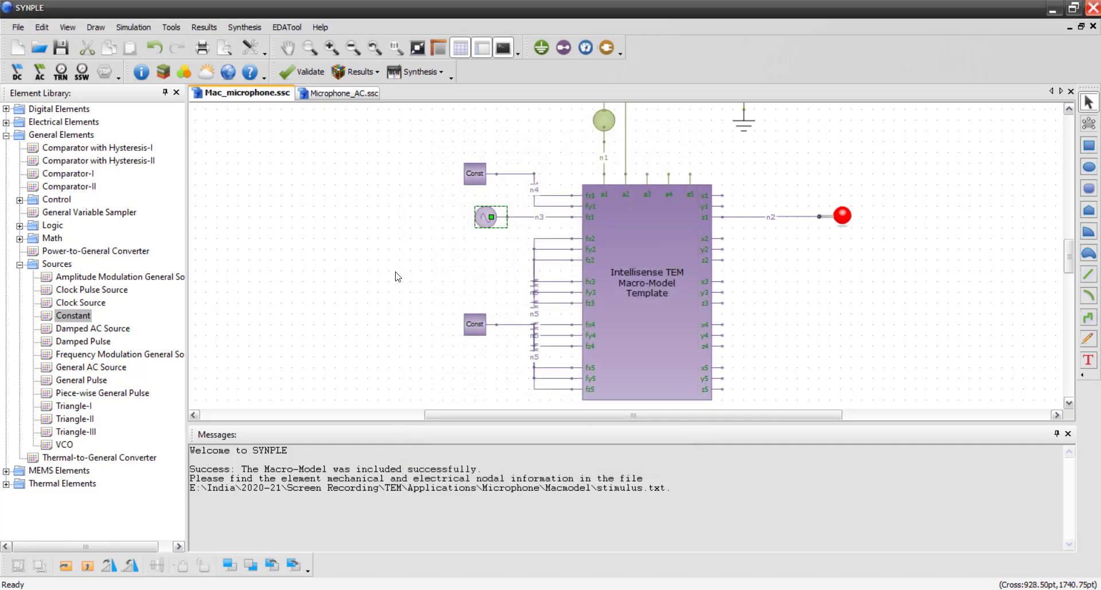
left_click(61, 50)
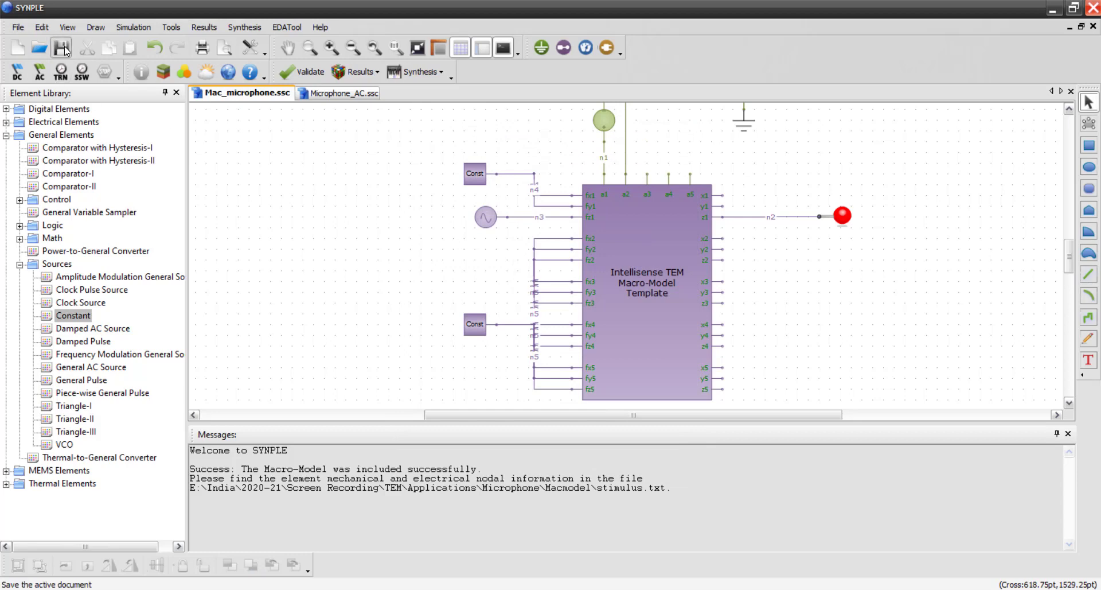
- Set up the AC small-signal simulation with a linear frequency sweep from 1k to 50k using 1000 points
left_click(40, 71)
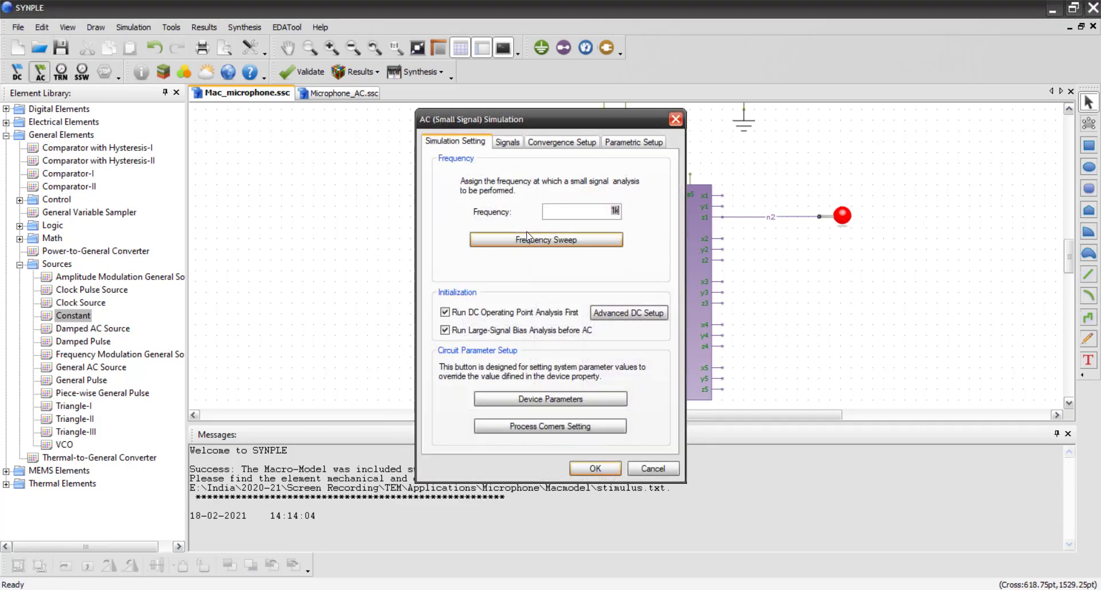
left_click(527, 238)
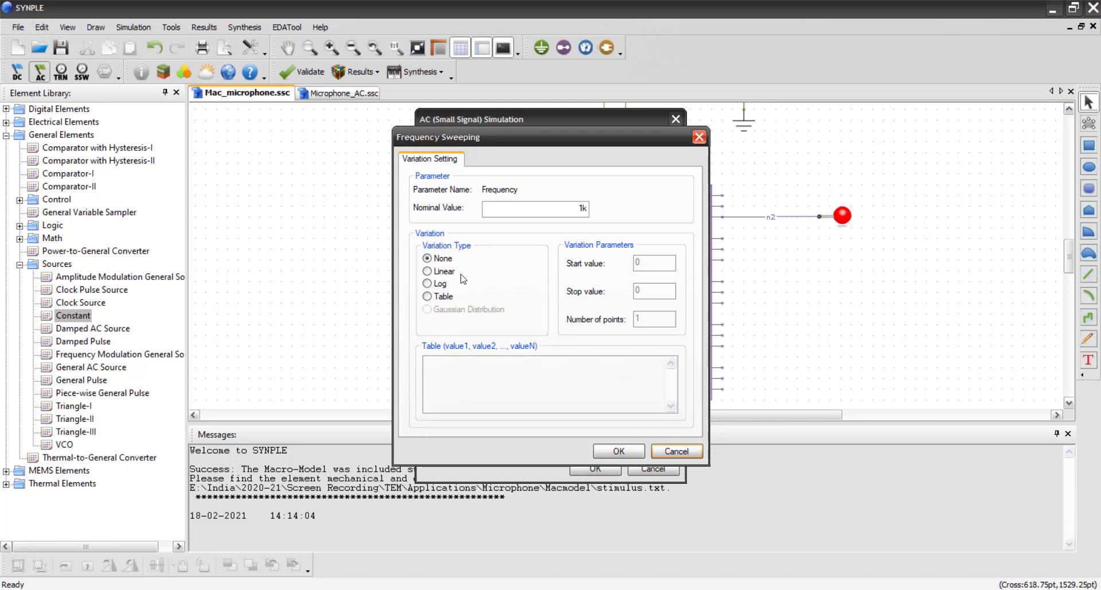
left_click(453, 271)
double_click(647, 261)
double_click(645, 291)
type("50k")
double_click(650, 319)
type("1000")
left_click(622, 452)
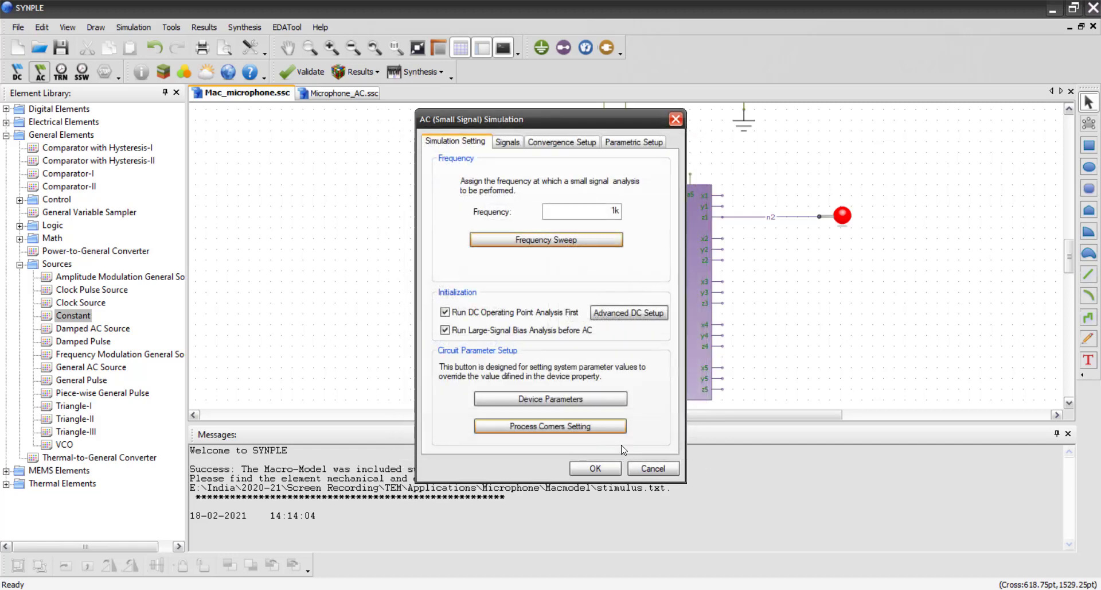
- Choose n2_ac as the signal to be watched and run the AC simulation
left_click(509, 143)
left_click_drag(554, 120, 309, 182)
scroll(296, 396, "down", 3)
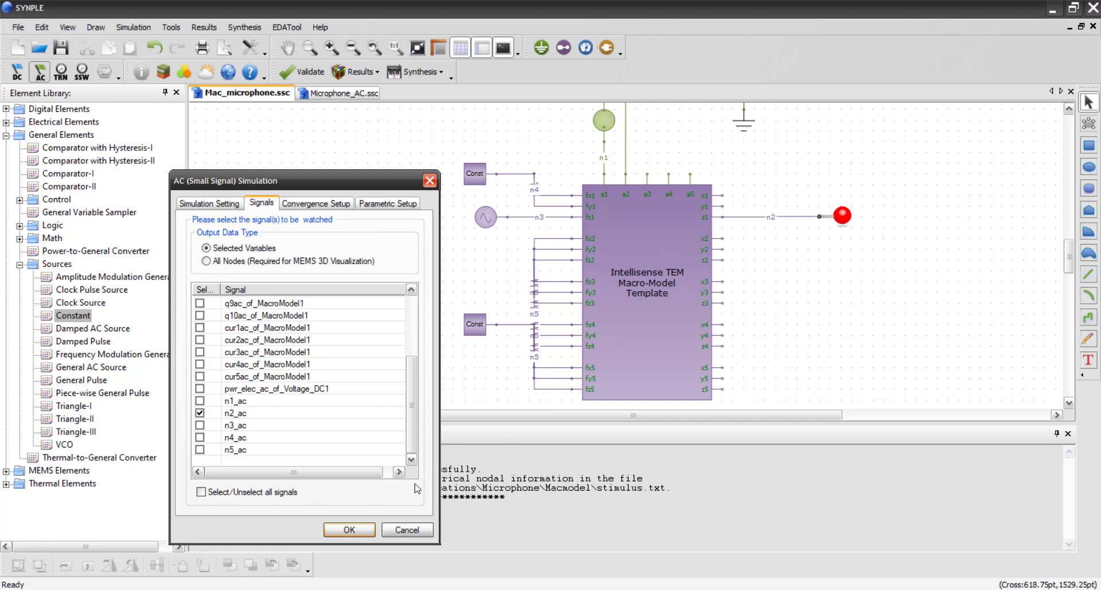
left_click(349, 529)
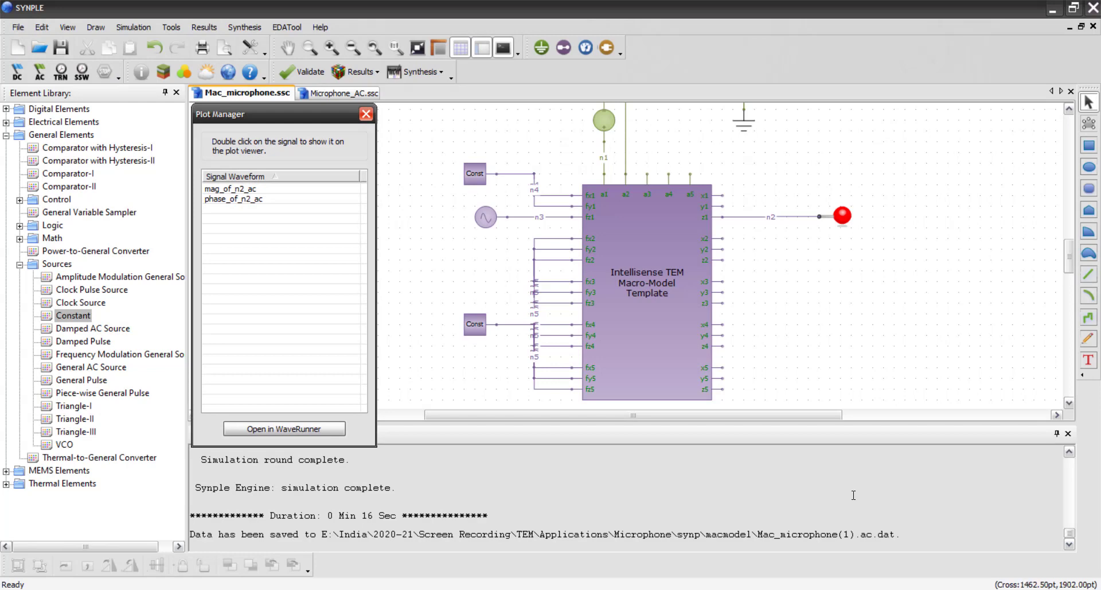
- Plot mag_of_n2_ac against frequency in an enlarged viewer and open the curve's data table
double_click(272, 192)
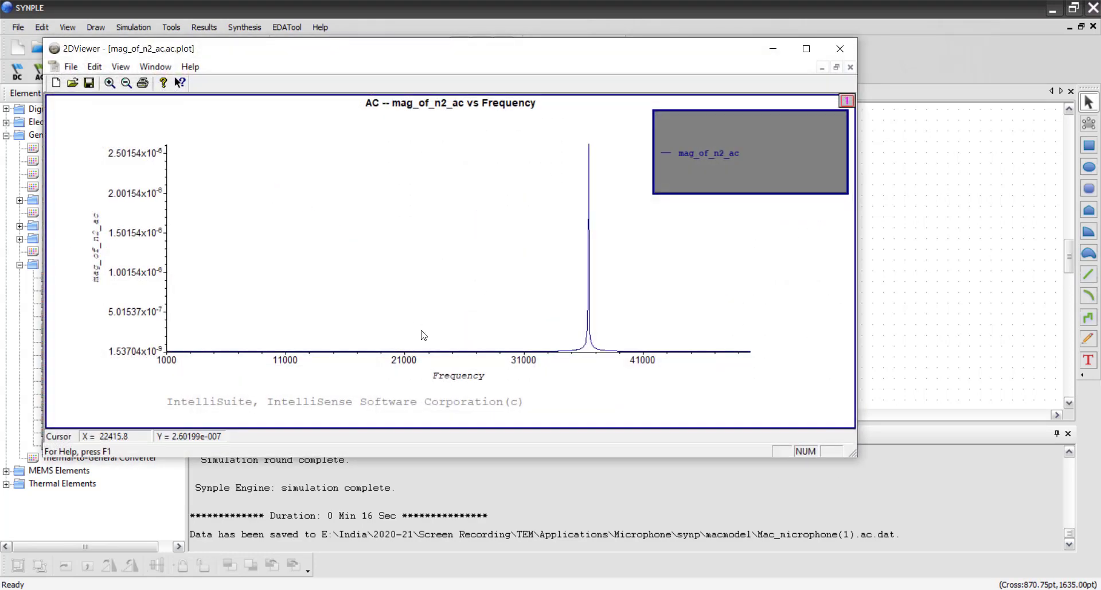
left_click(806, 48)
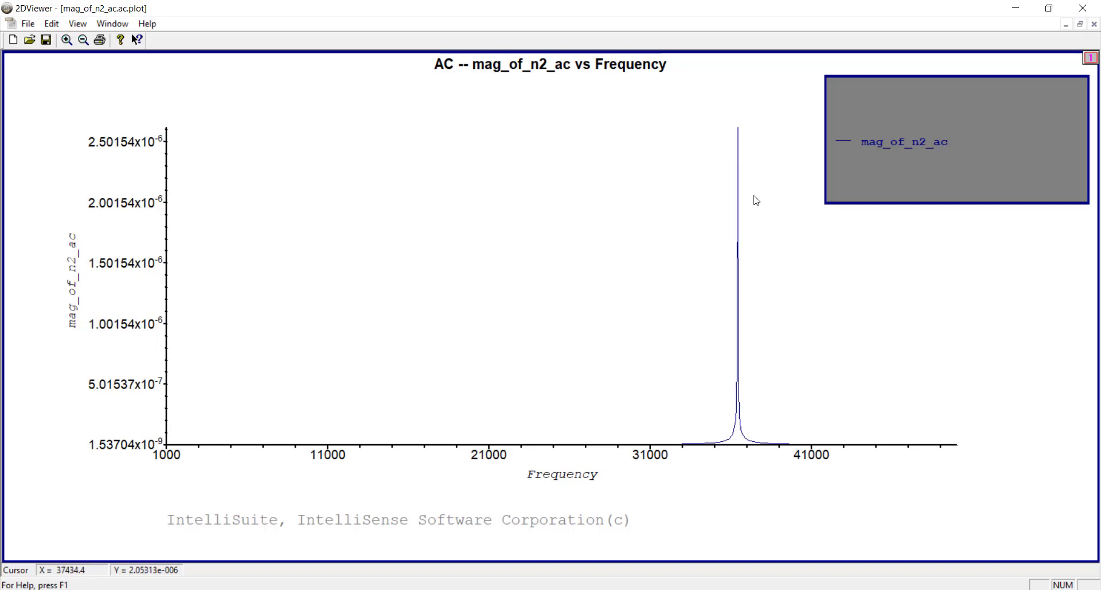
double_click(737, 261)
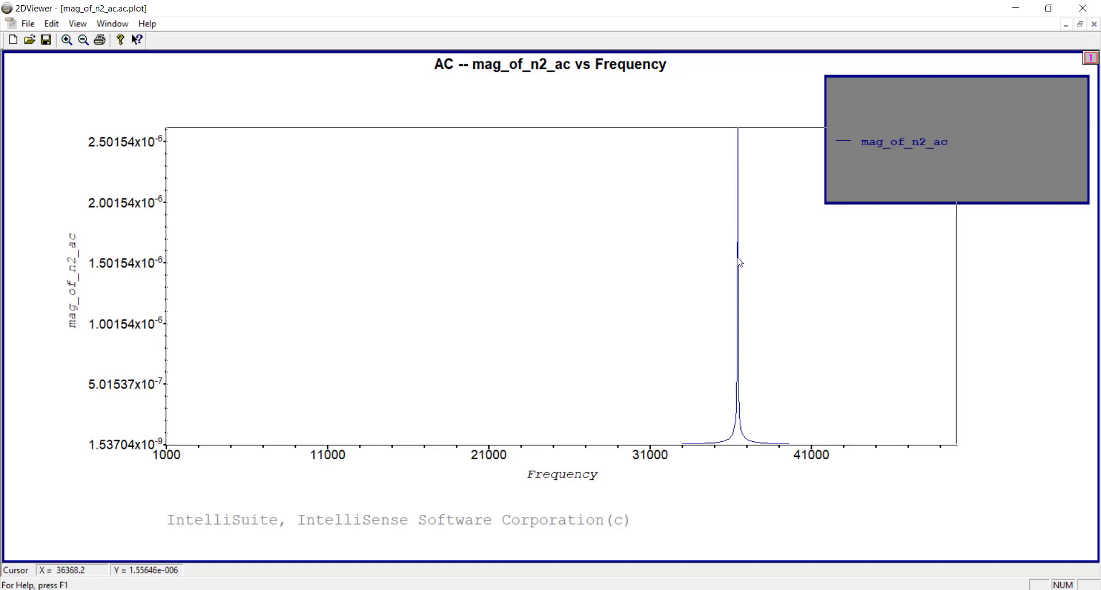
left_click(638, 262)
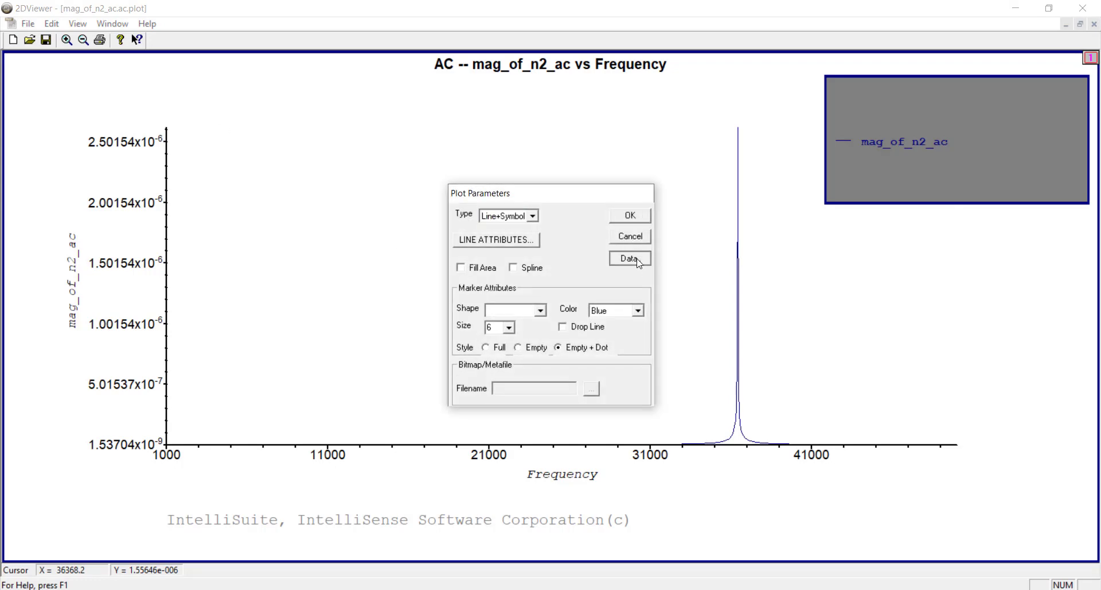
left_click_drag(1005, 118, 338, 107)
left_click_drag(425, 168, 533, 172)
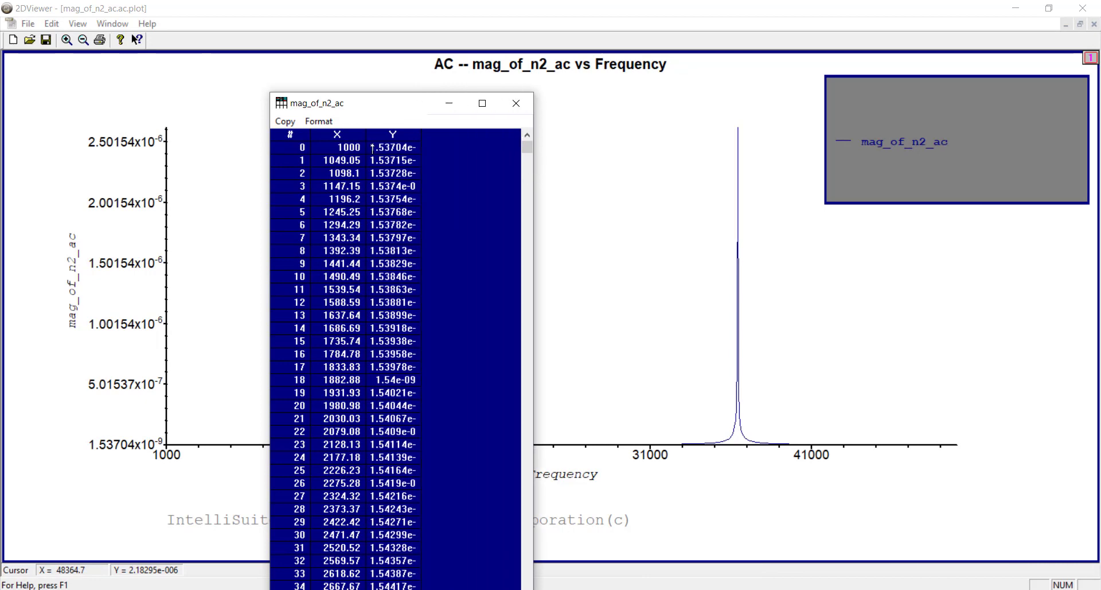
- Widen the data table's format to 12, examine the magnitude values, and close the table, plot viewer and signal list
left_click(318, 121)
type("12")
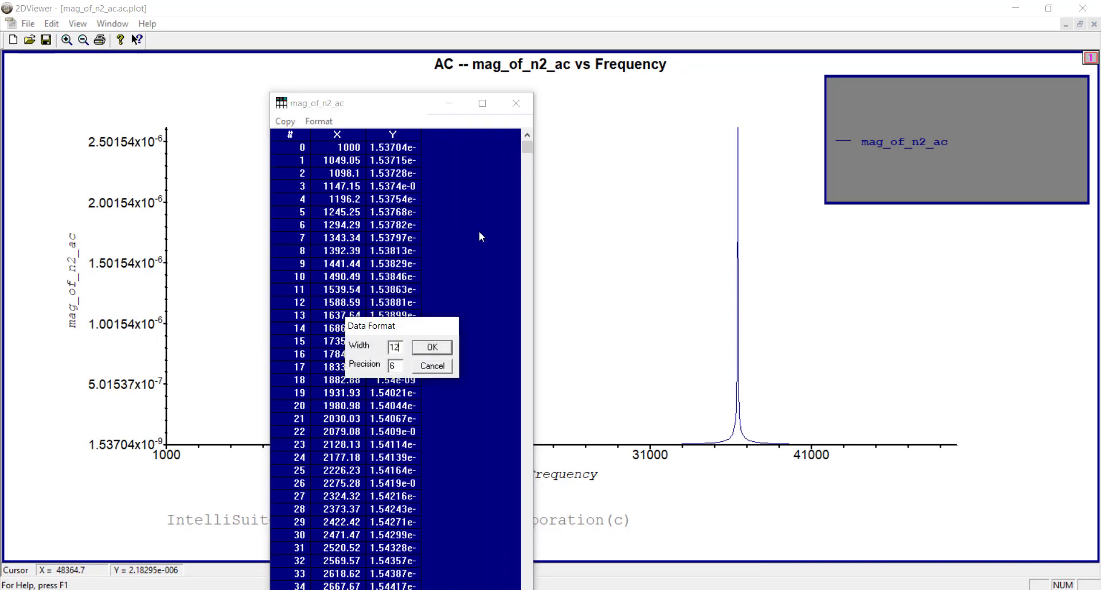
key("Return")
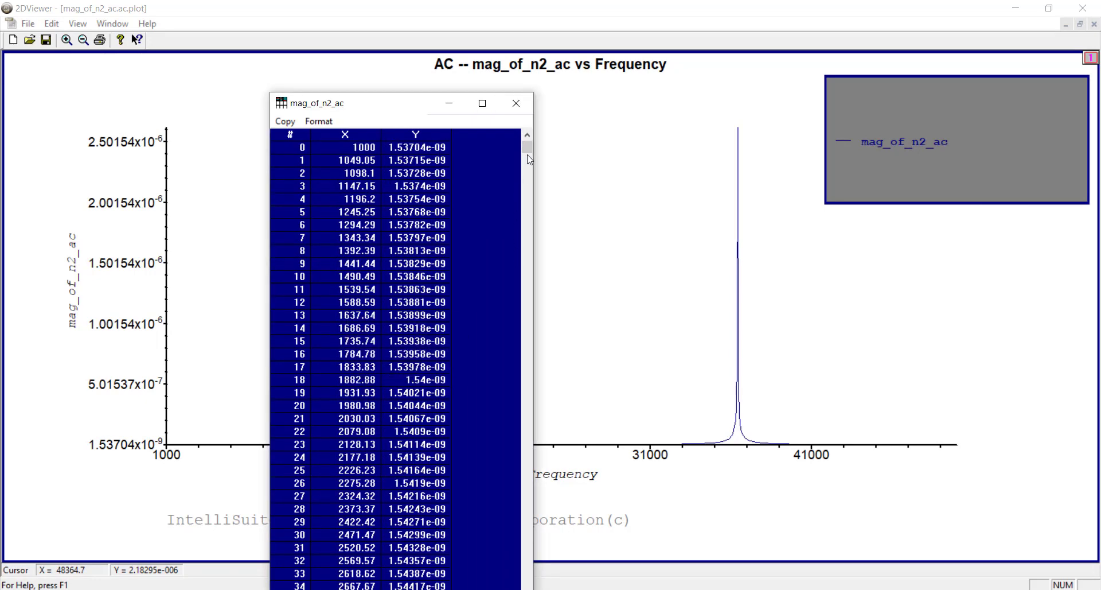
mouse_move(529, 160)
left_mouse_down()
mouse_move(527, 437)
mouse_move(509, 585)
mouse_move(525, 143)
left_mouse_up()
left_click(516, 104)
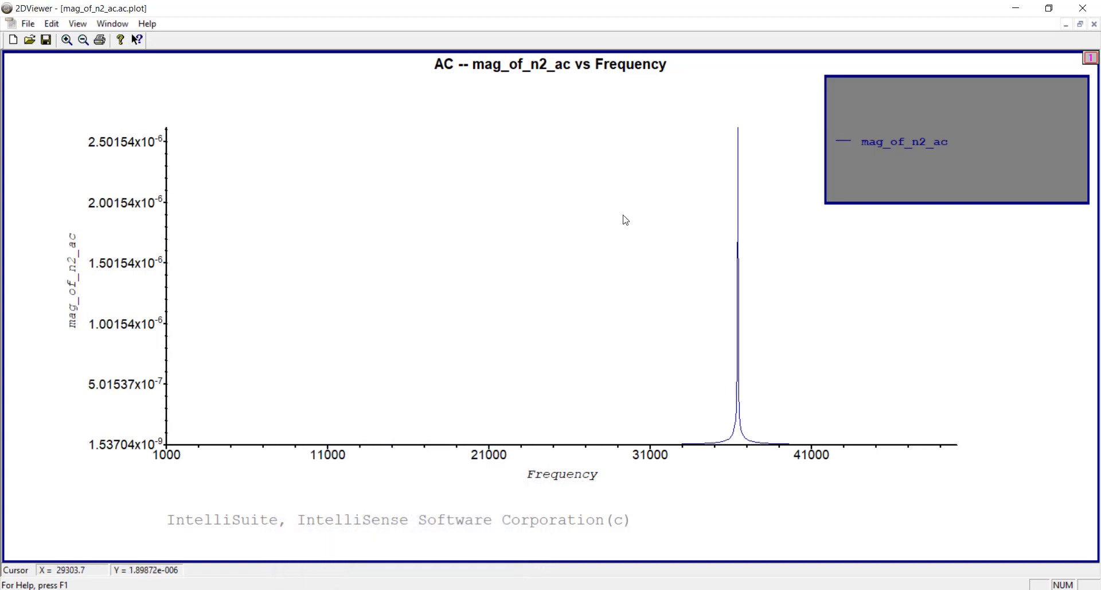
left_click(1083, 8)
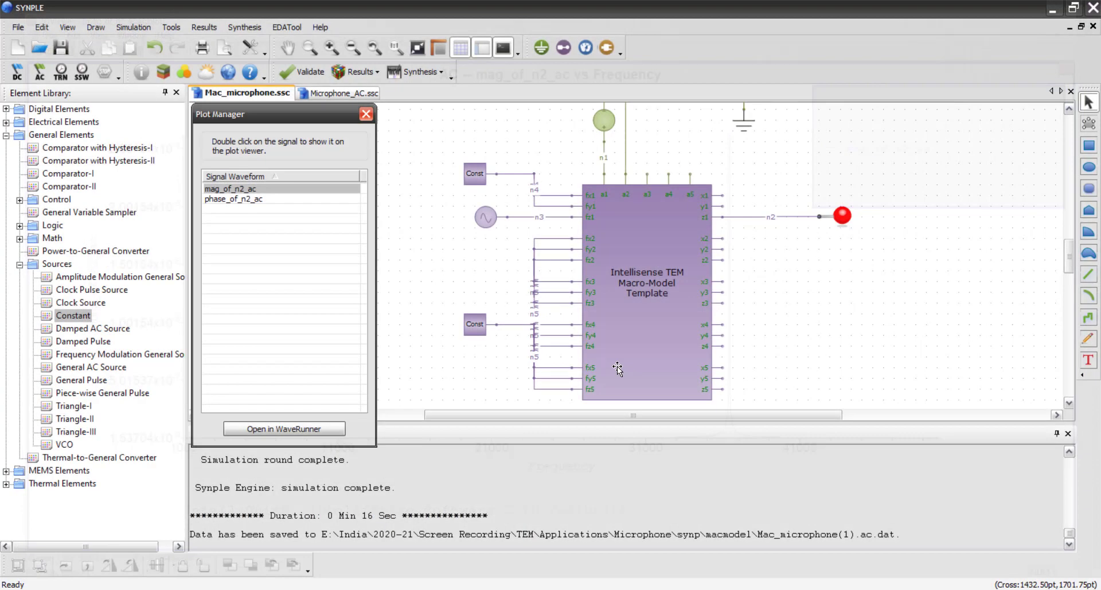
left_click(366, 114)
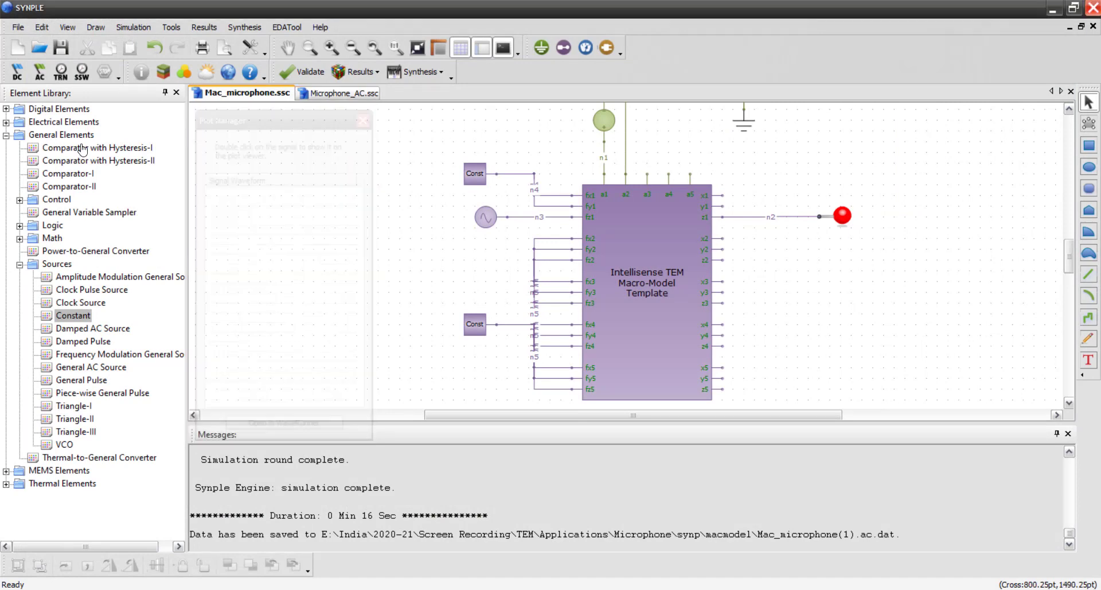
left_click(40, 72)
left_click(508, 142)
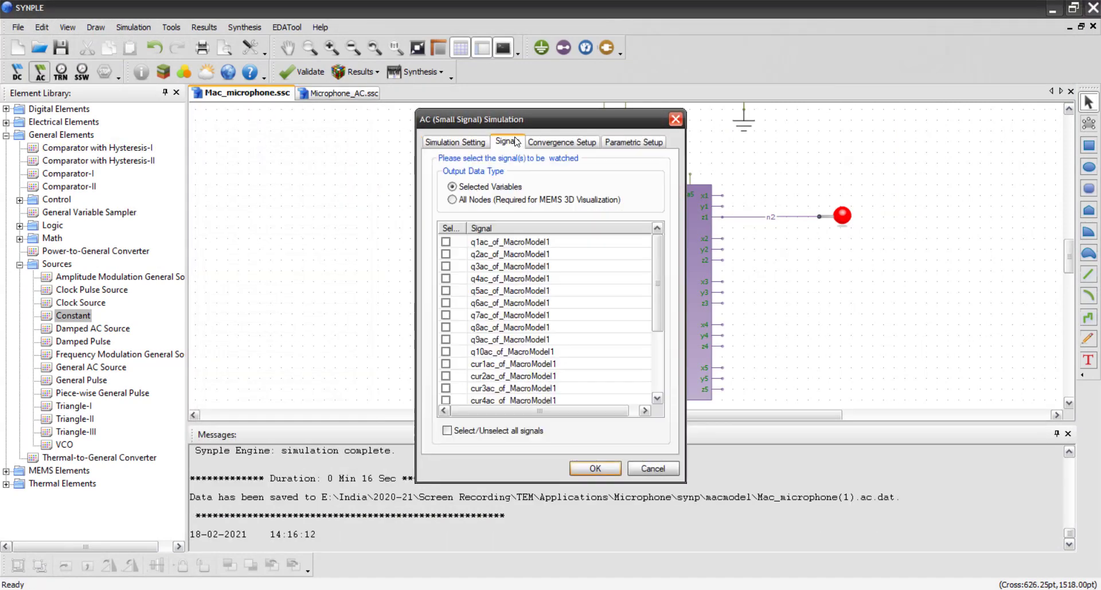
left_click(465, 145)
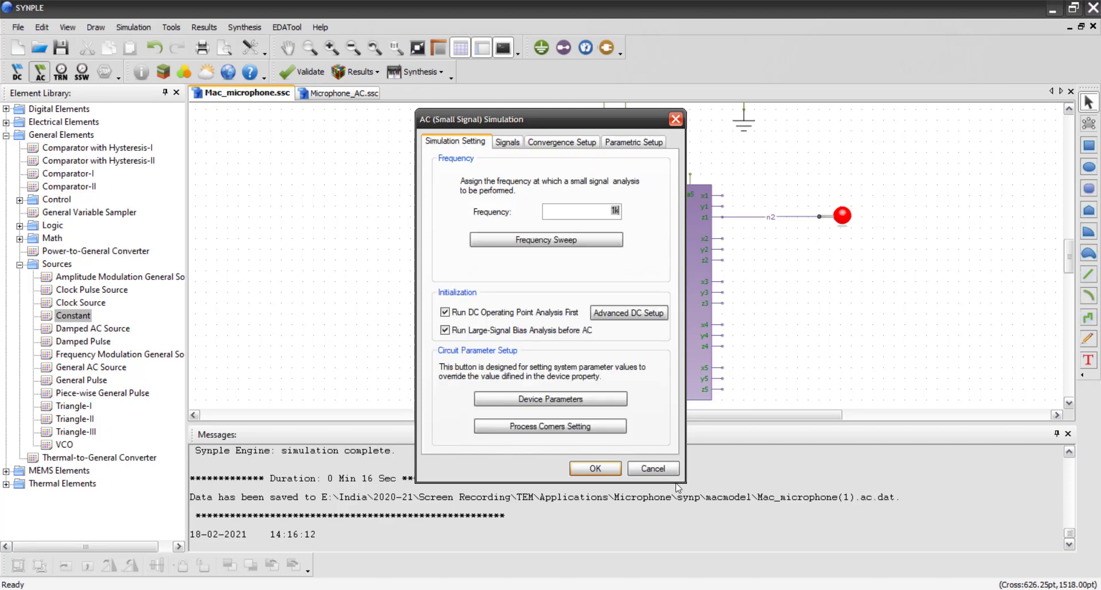
left_click(653, 468)
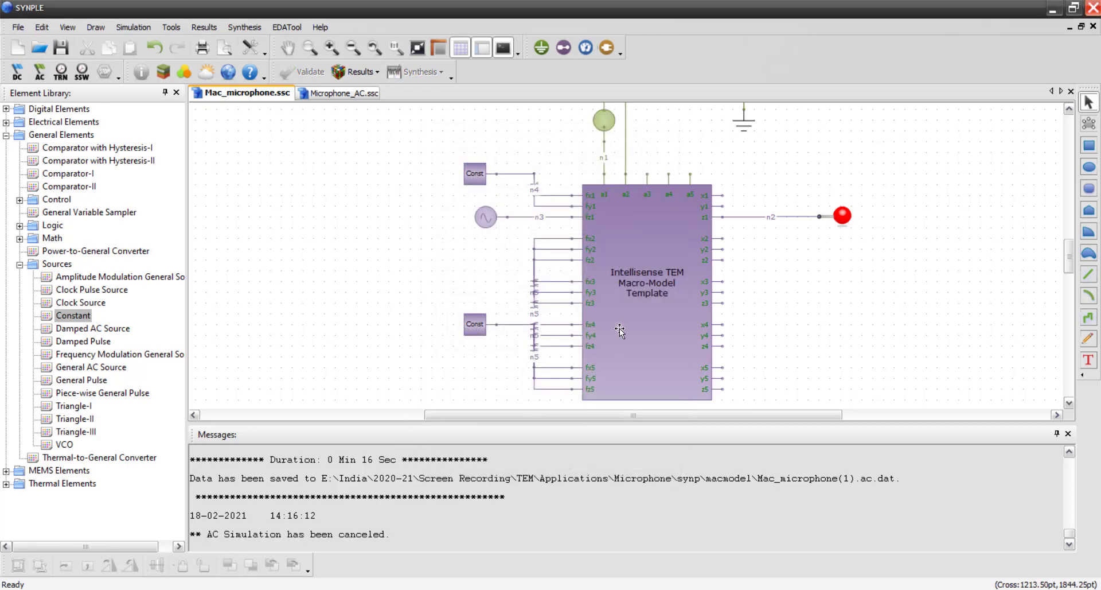
- Try a logarithmic variation in the AC frequency sweep setup, discard that change, and start the AC simulation
left_click(39, 71)
left_click(603, 248)
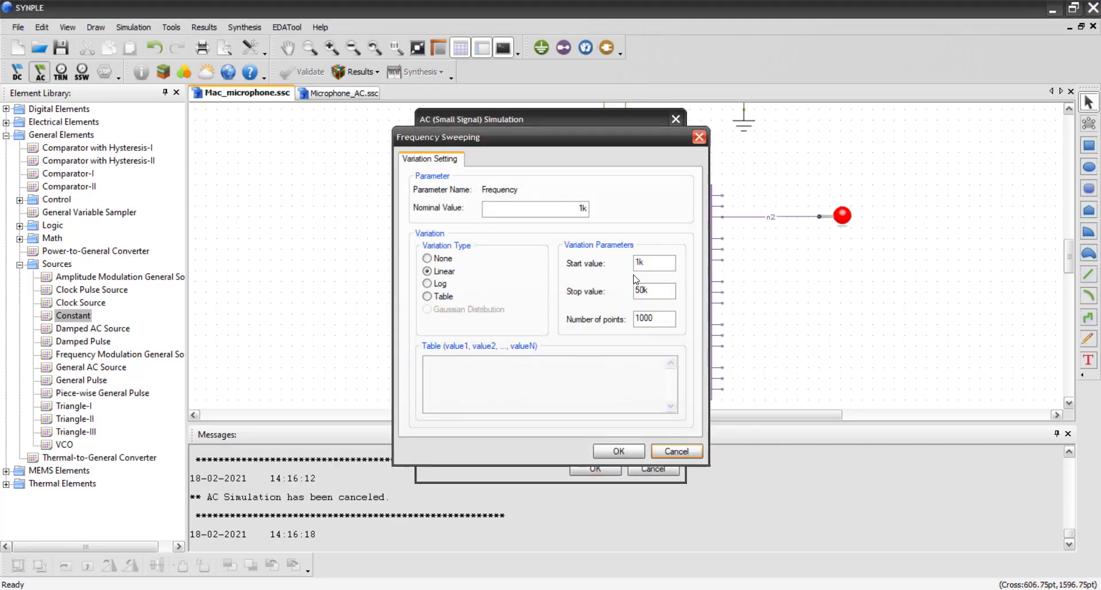
left_click(439, 283)
double_click(648, 319)
left_click(671, 452)
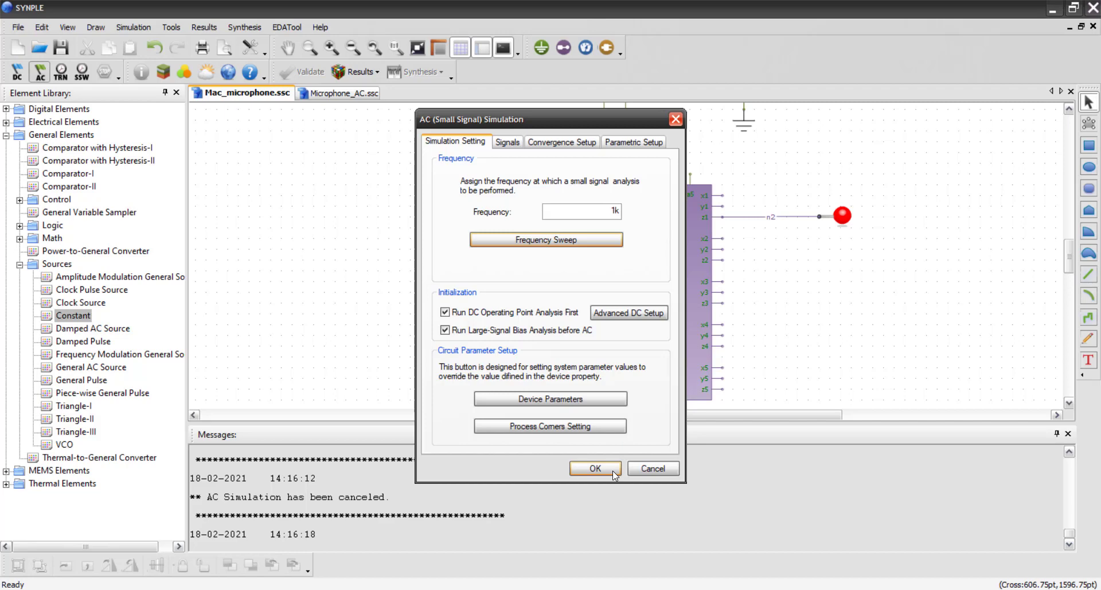
left_click(596, 468)
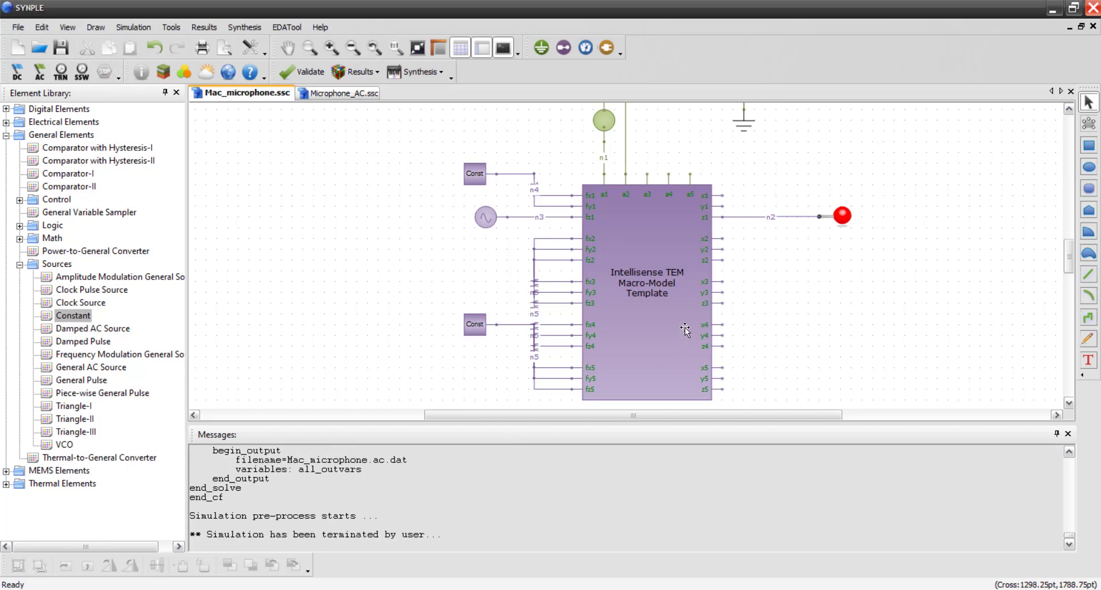
- Examine the flag_fluid parameter in the macro-model block's device properties and close the properties without saving
double_click(657, 292)
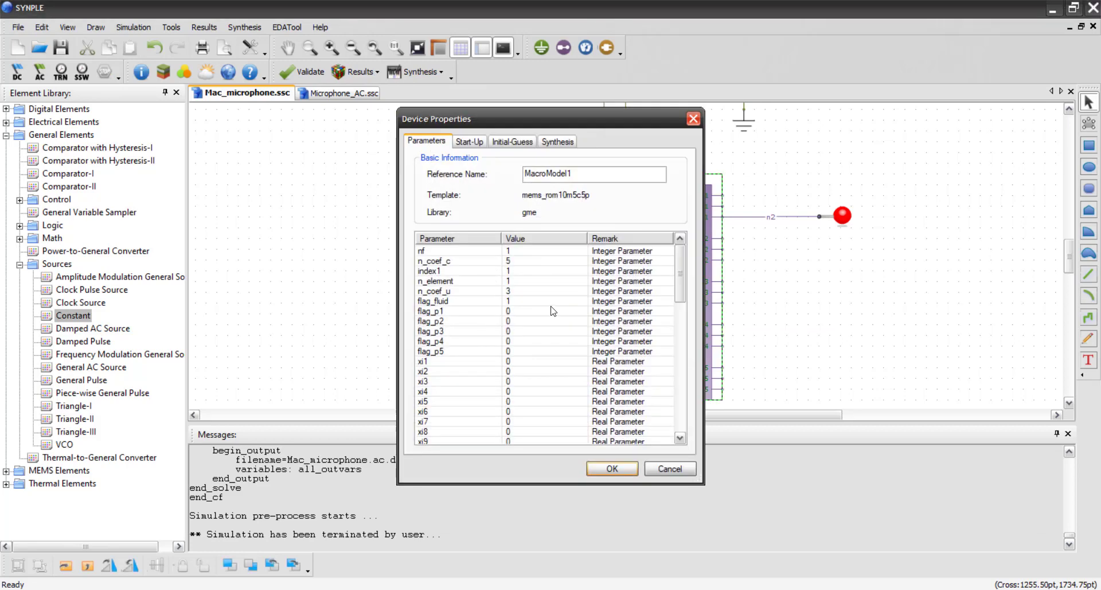
left_click(522, 305)
left_click(522, 305)
left_click(522, 304)
left_click(670, 468)
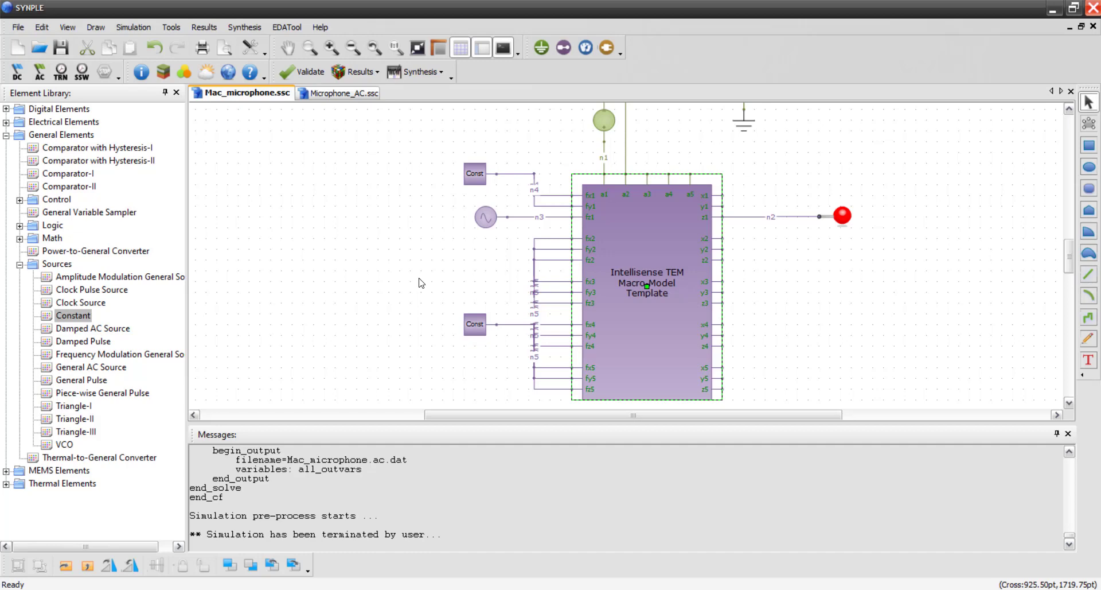
scroll(421, 284, "up", 1)
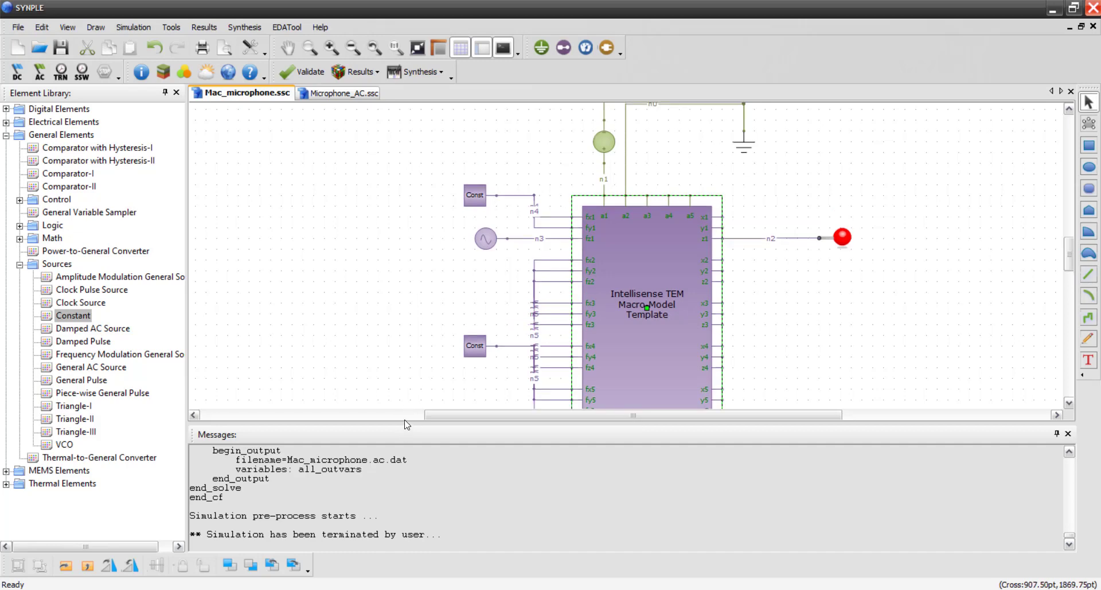